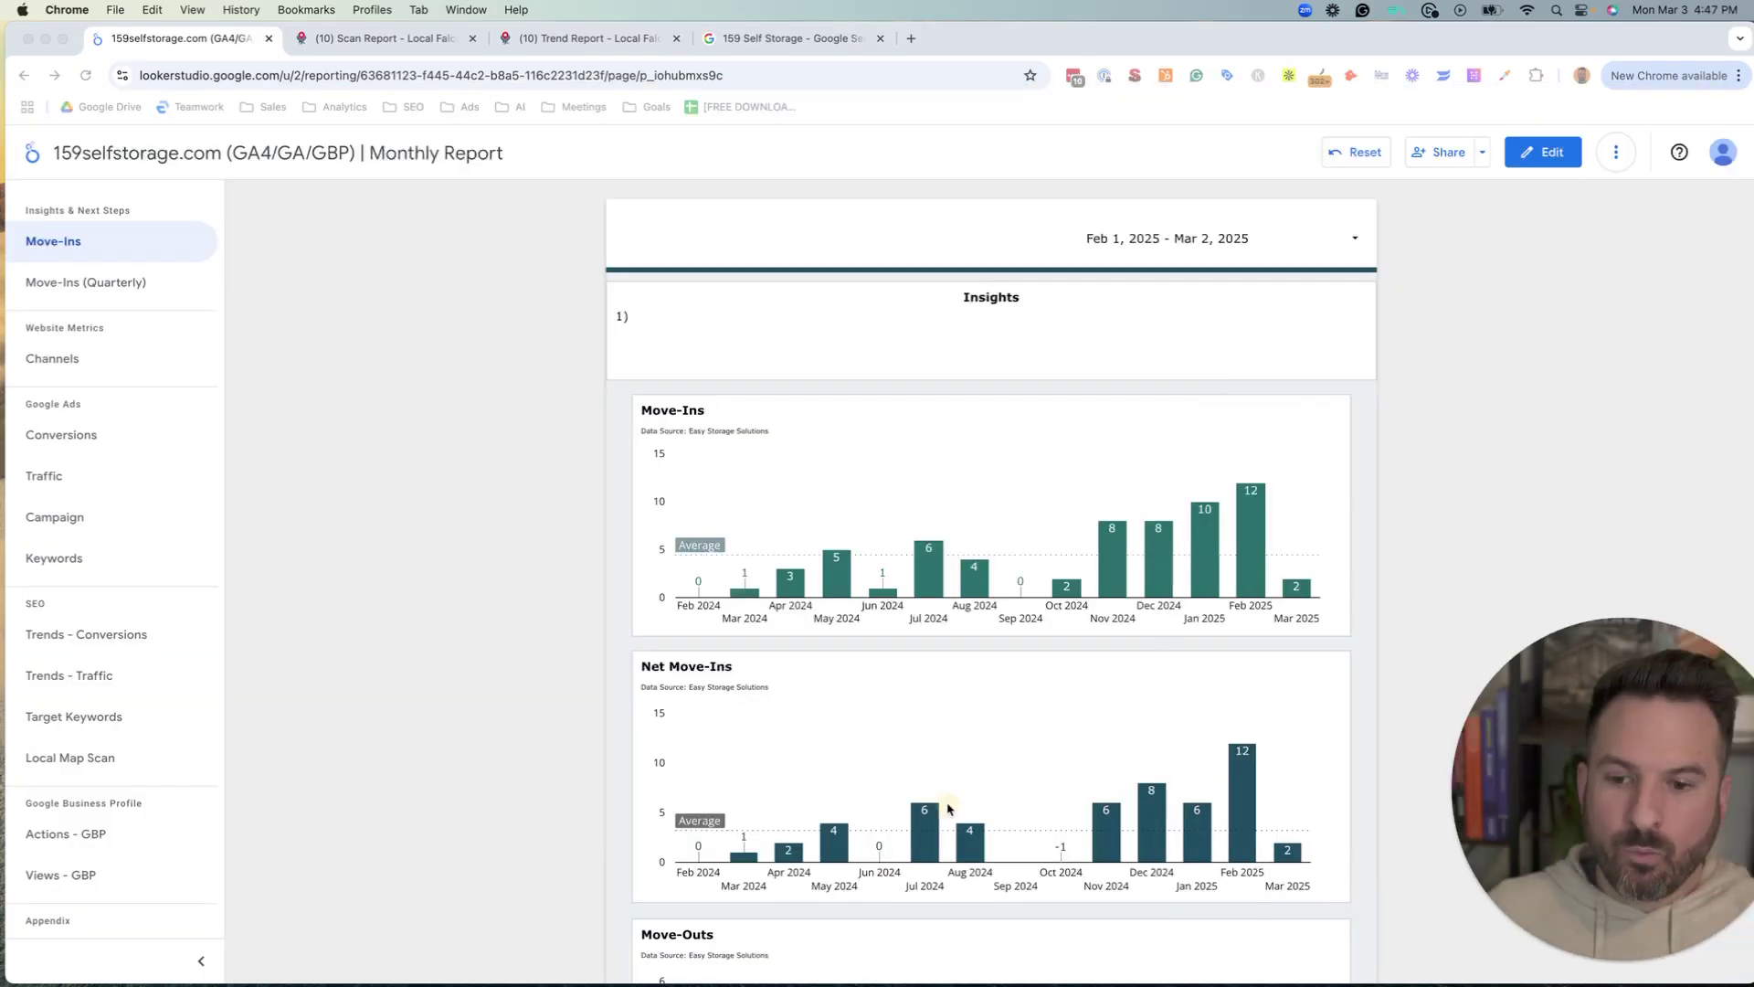
pyautogui.moveTo(1709, 849); pyautogui.dragTo(1542, 851)
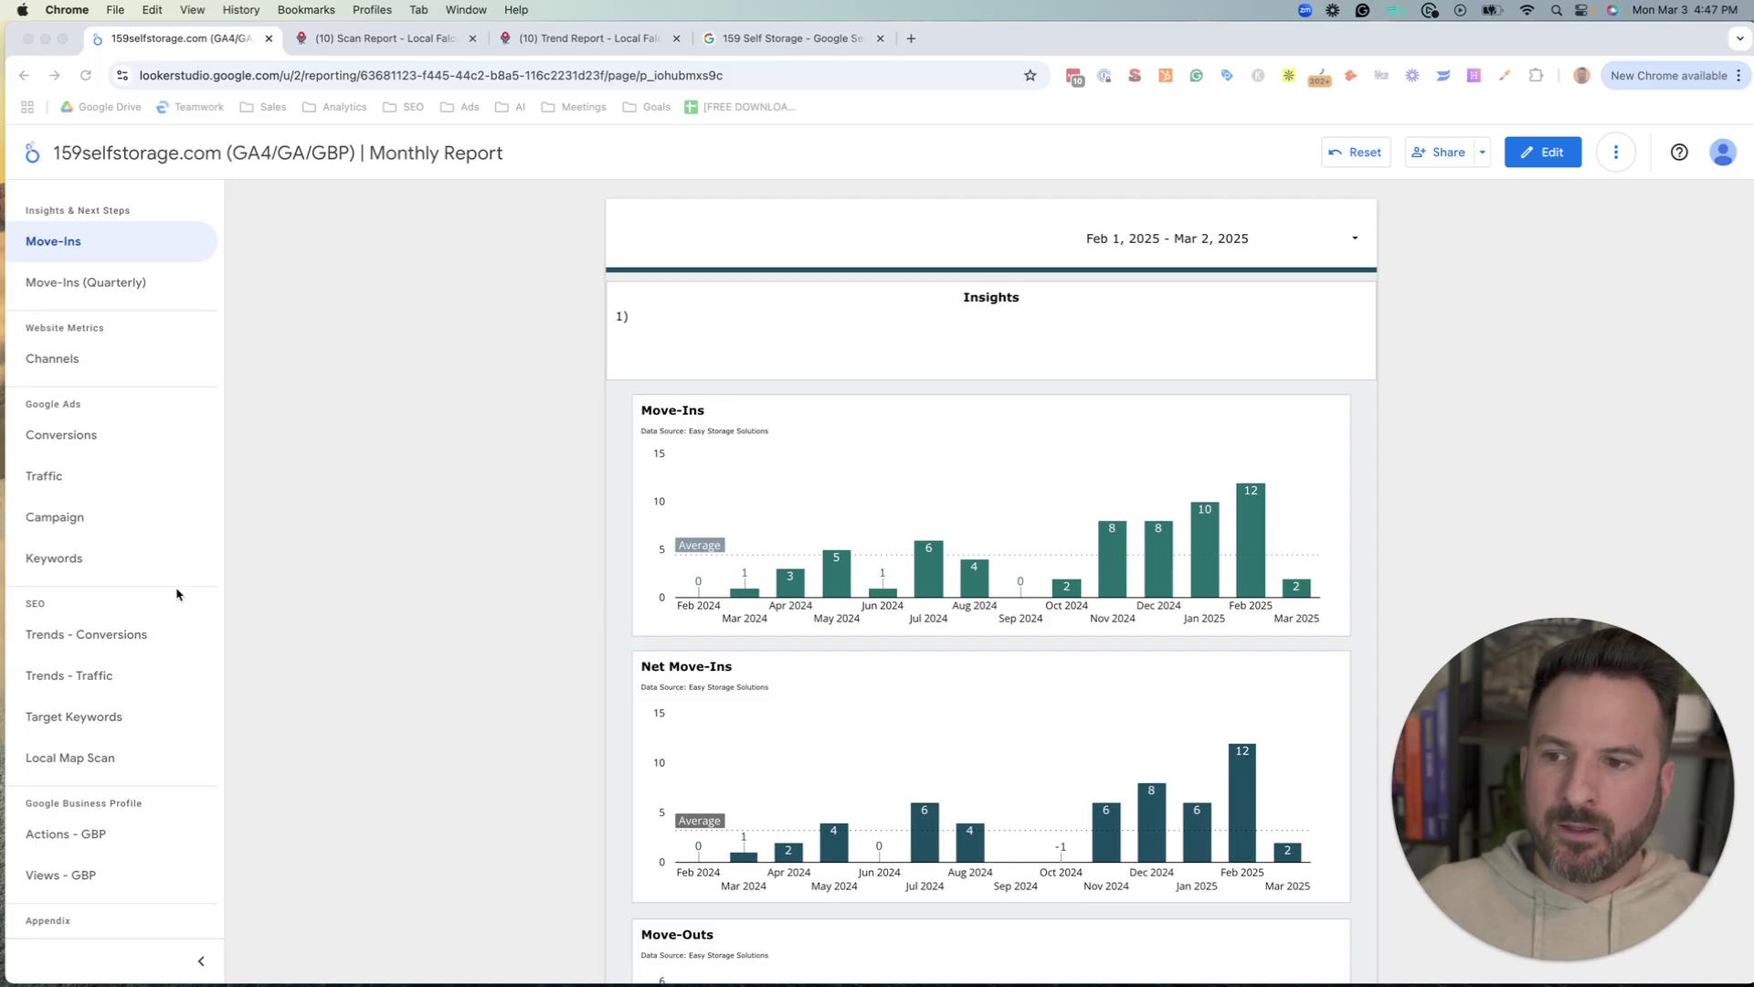
pyautogui.click(261, 315)
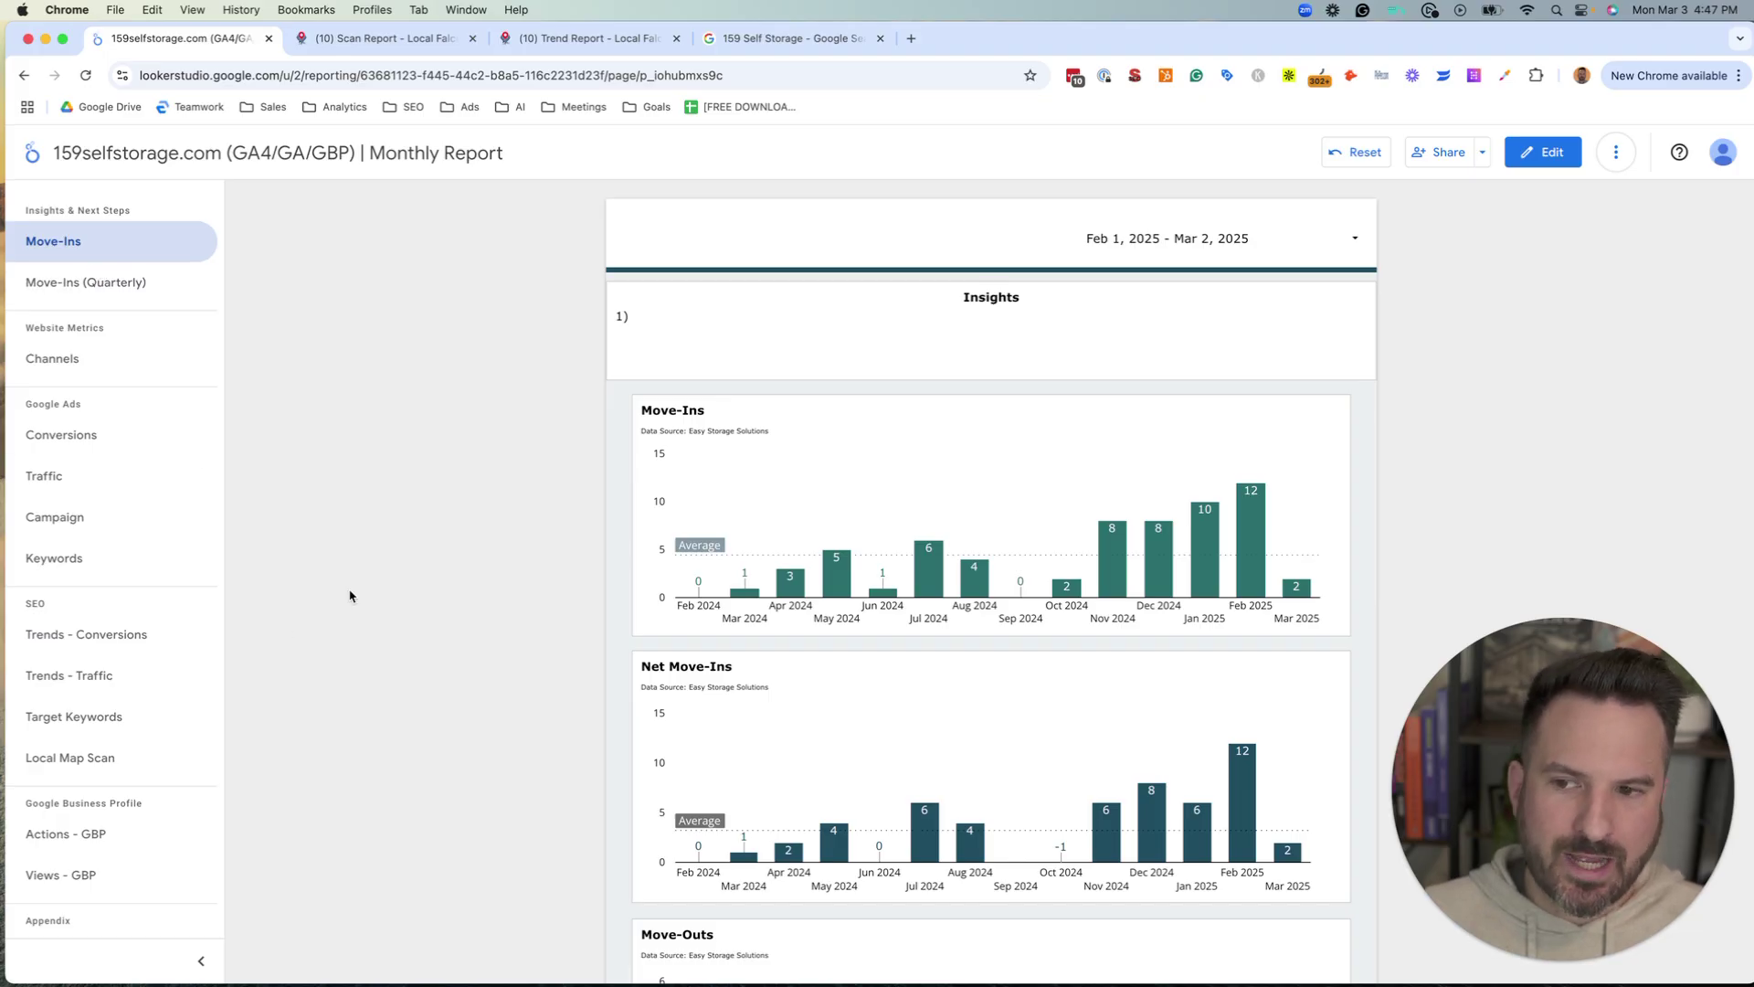
pyautogui.scroll(-2, 404, 575)
pyautogui.scroll(2, 404, 576)
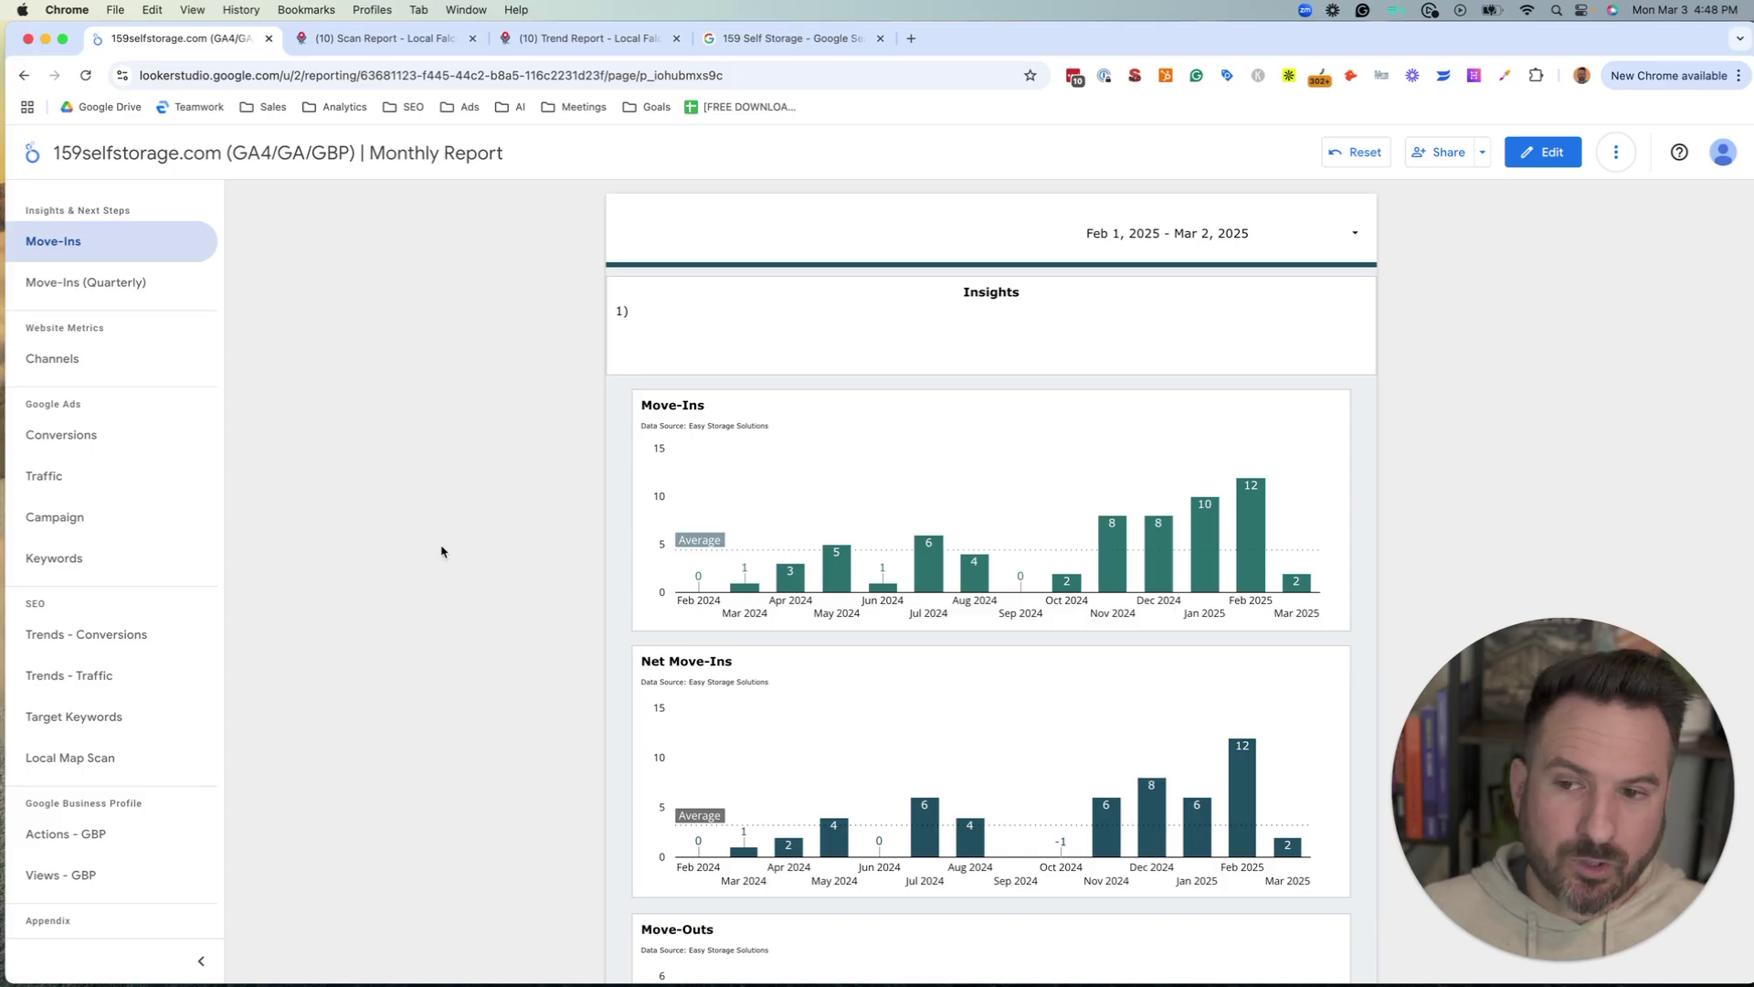
# - Examine the monthly Move-Ins, Net Move-Ins and Move-Outs charts on the Move-Ins page
pyautogui.scroll(-1, 441, 551)
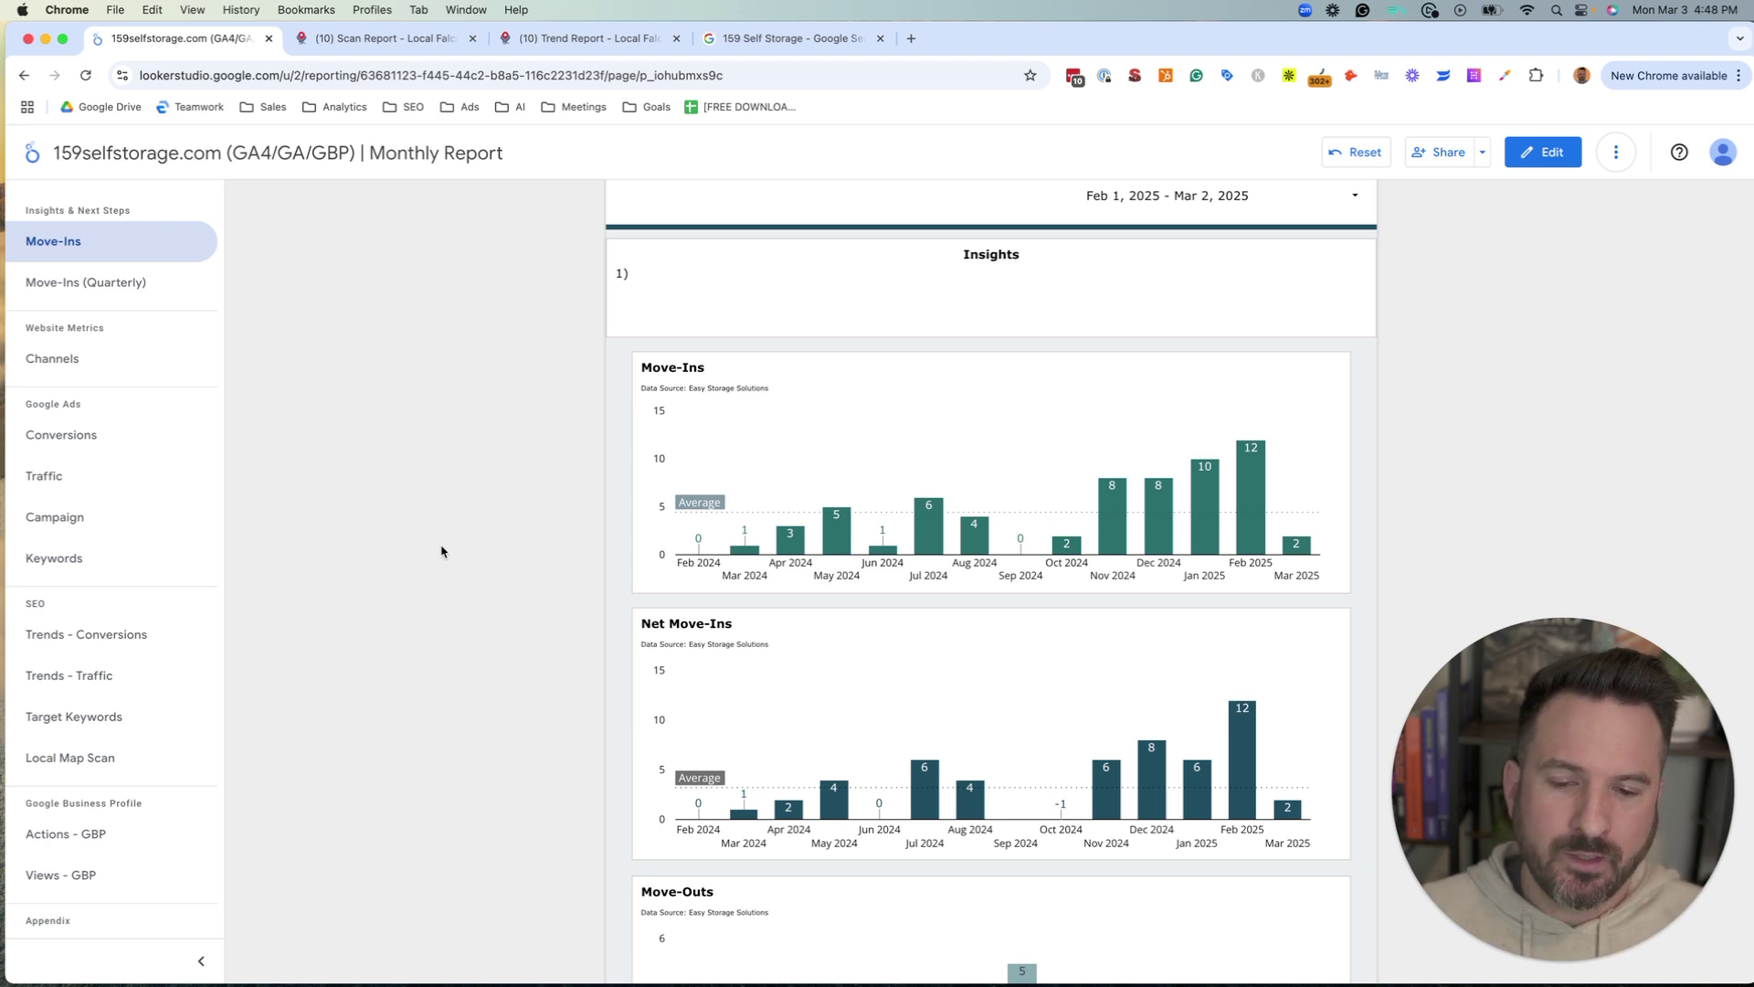
pyautogui.scroll(-2, 1412, 523)
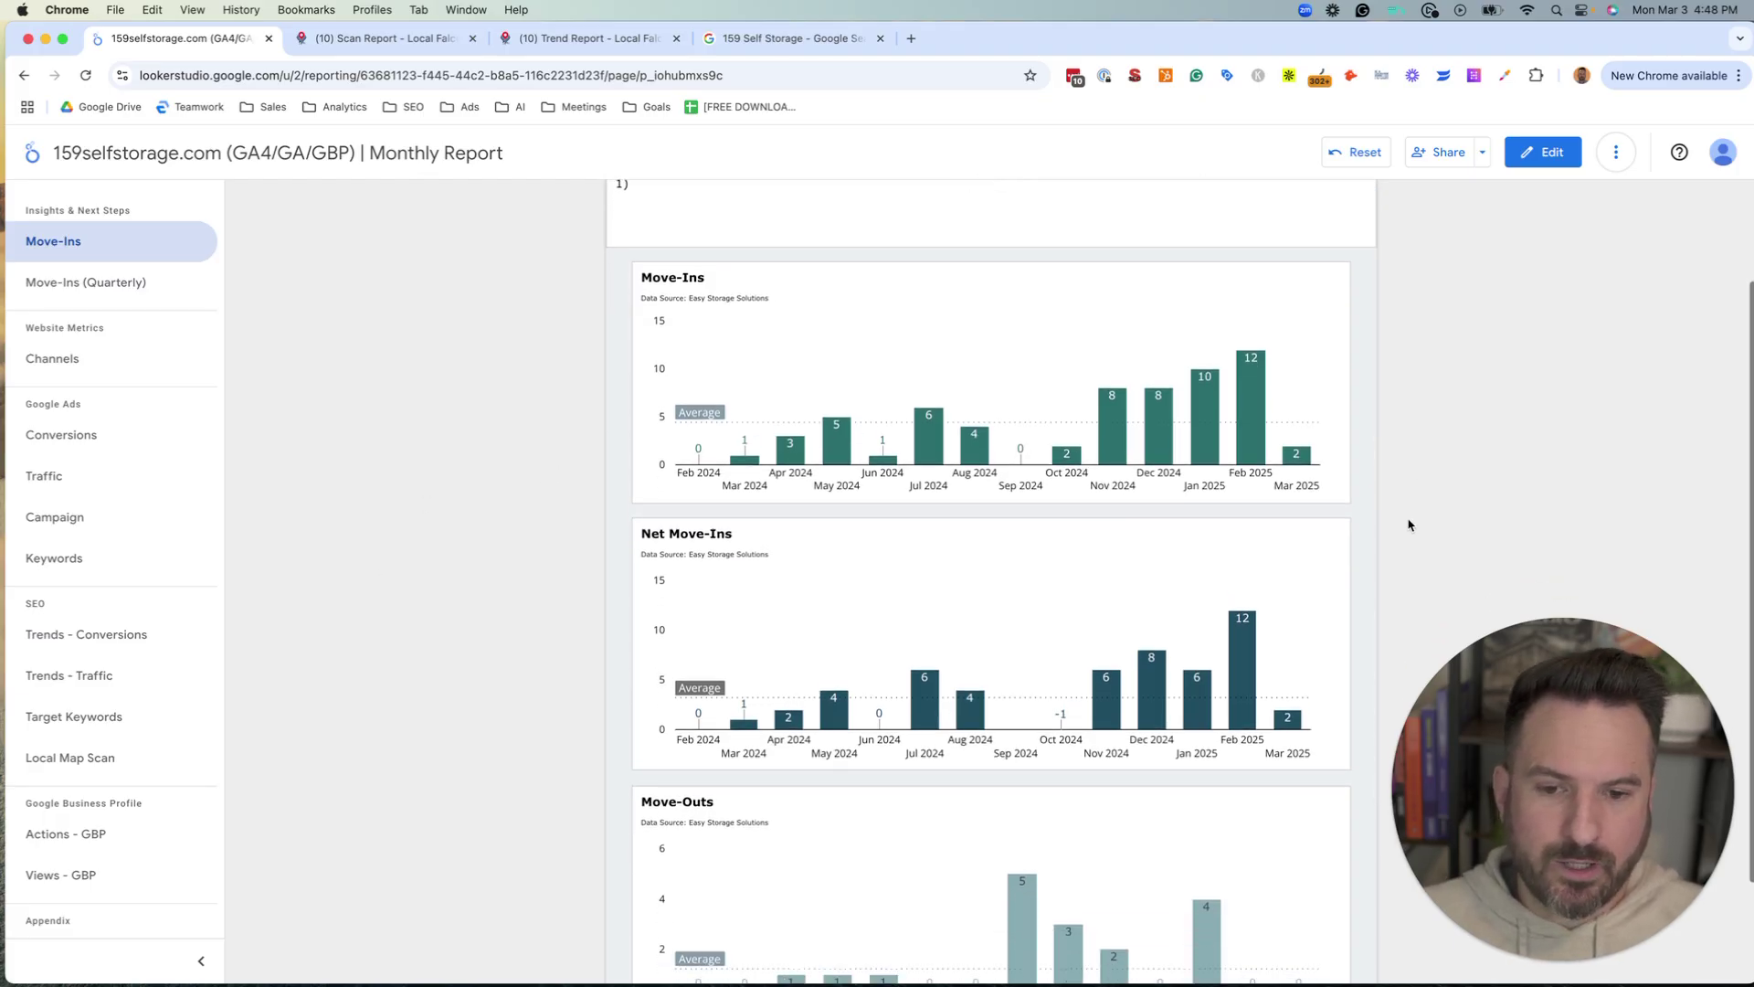
pyautogui.scroll(-2, 1407, 524)
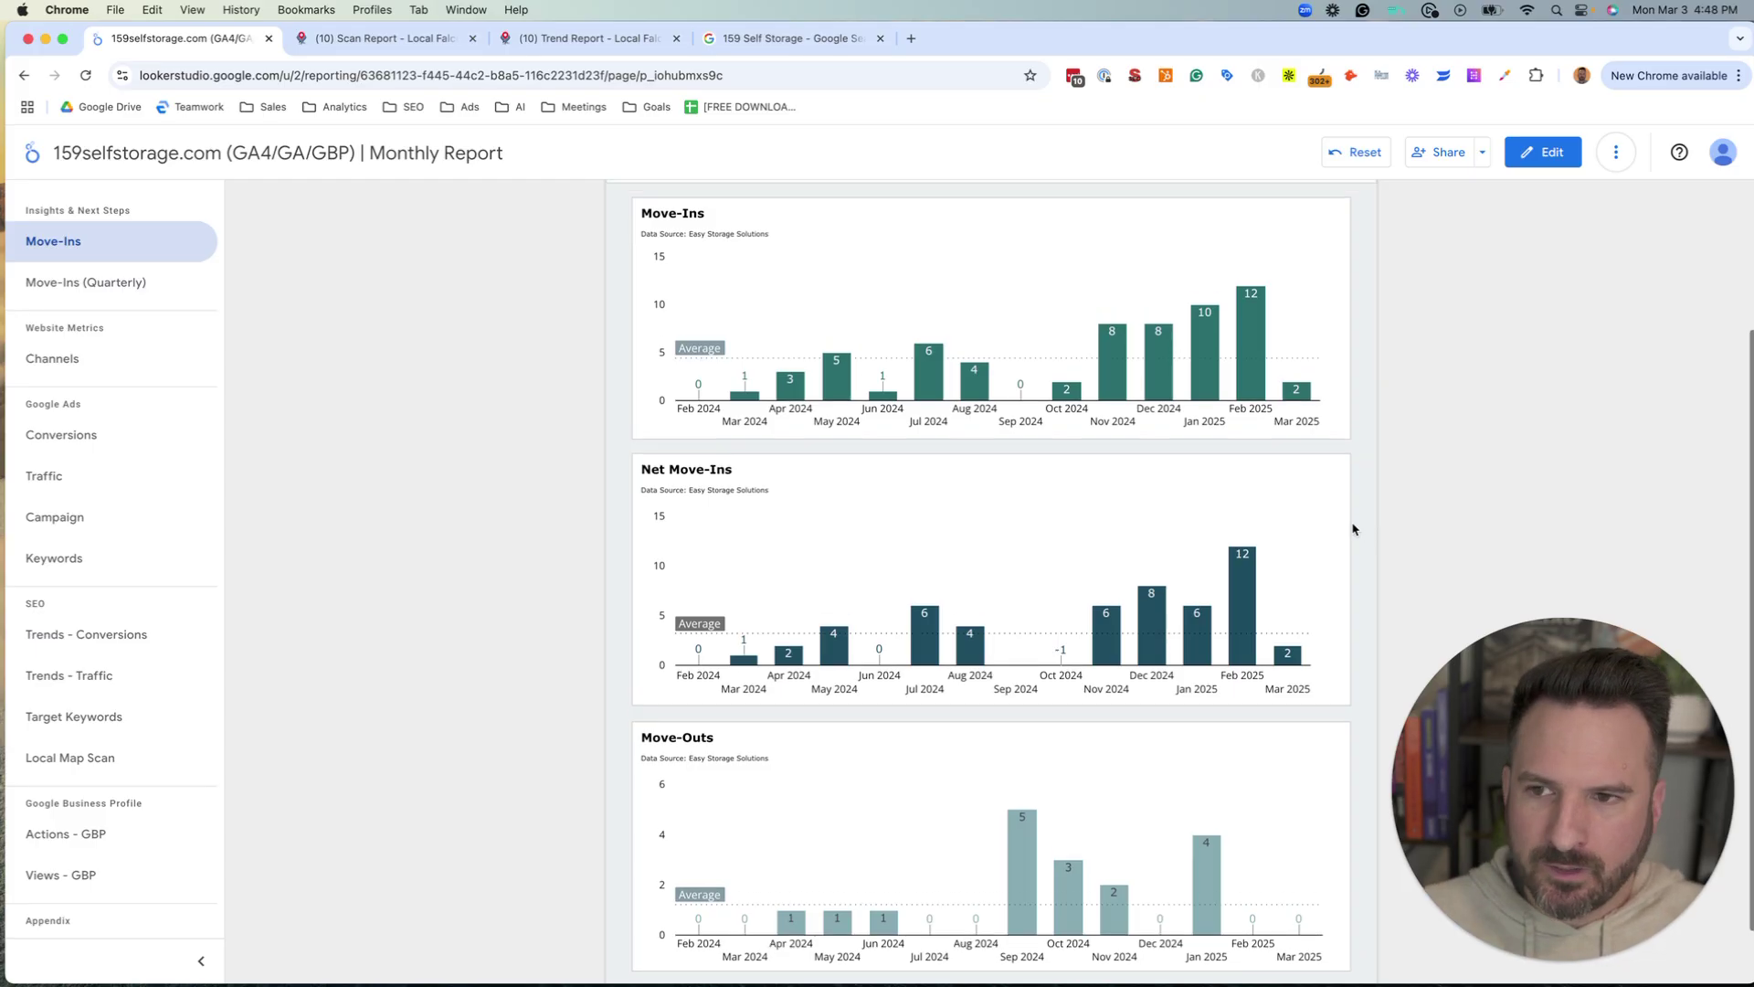
pyautogui.scroll(2, 1355, 525)
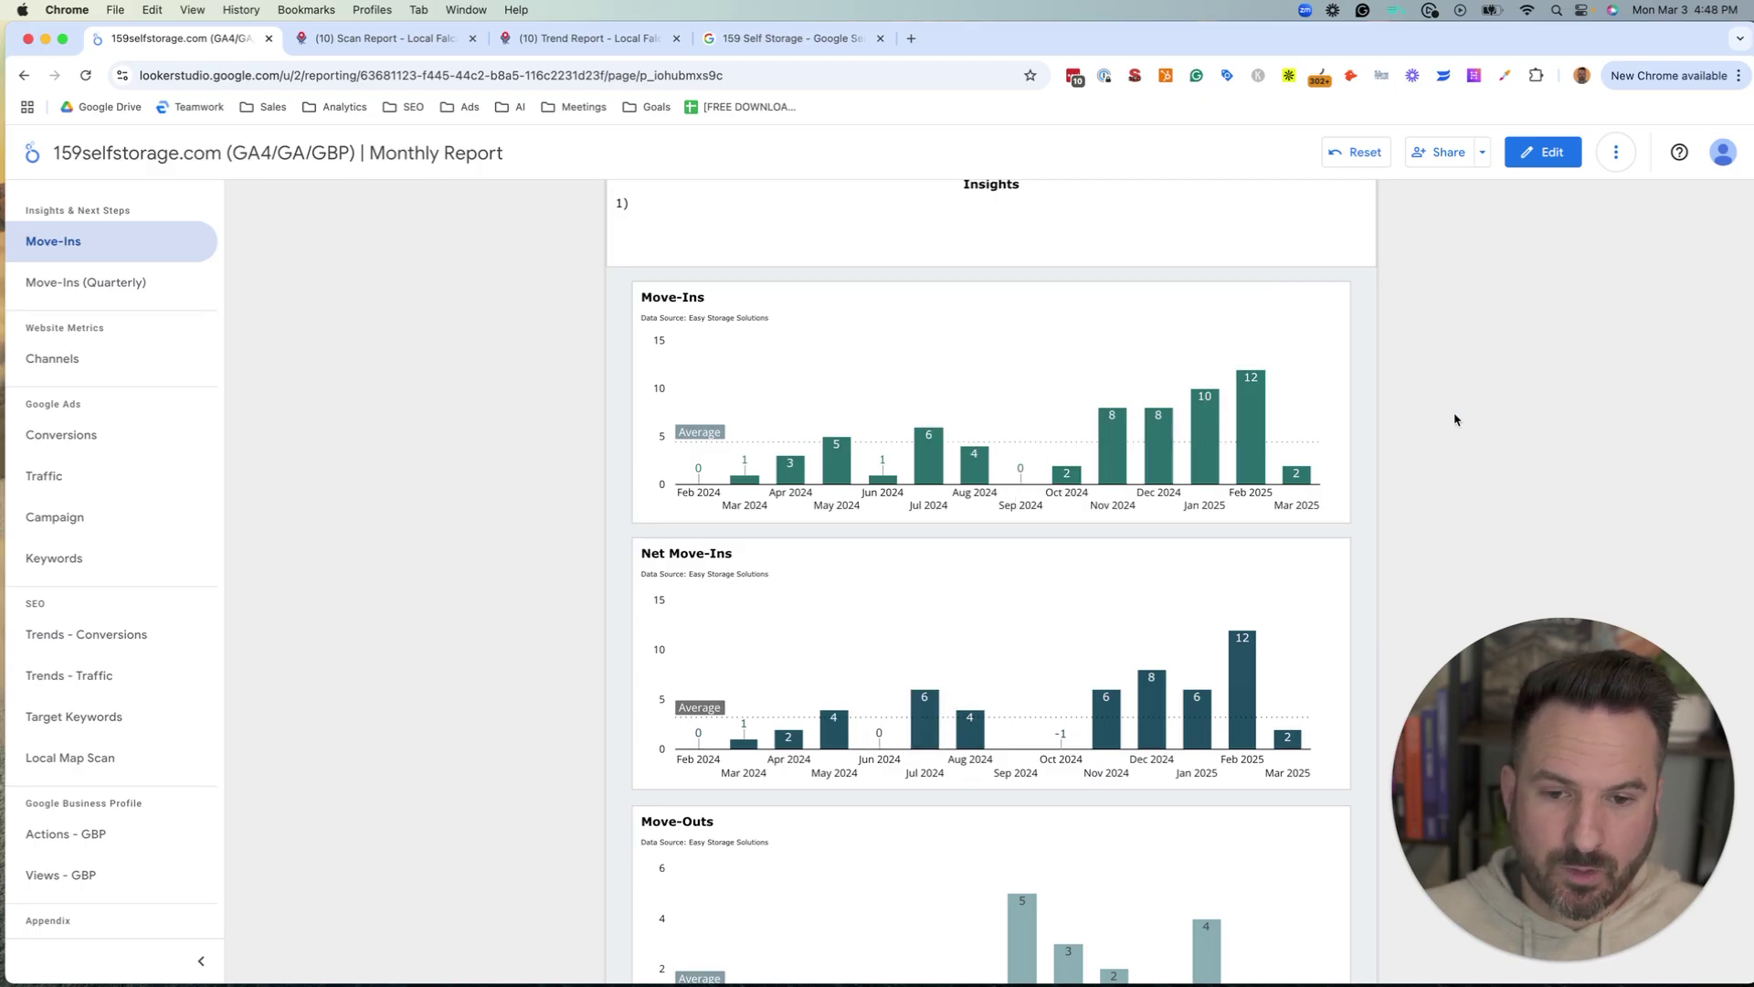
pyautogui.scroll(-1, 1417, 470)
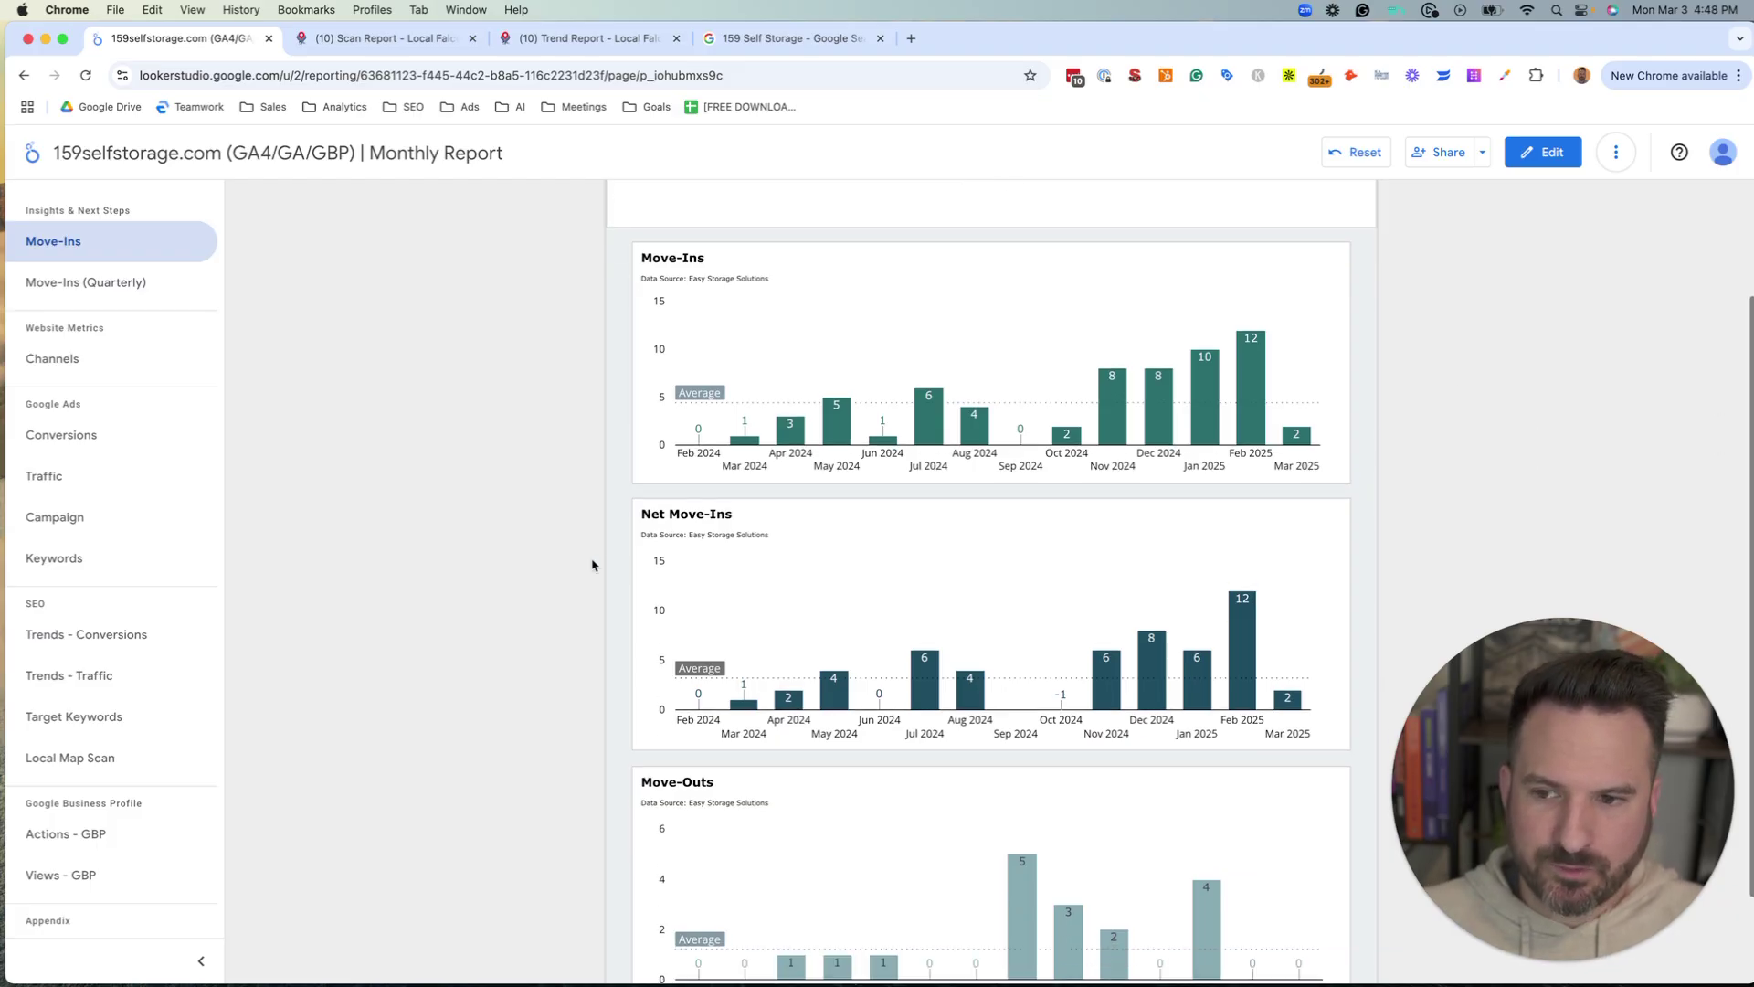
pyautogui.moveTo(637, 513); pyautogui.dragTo(793, 519)
pyautogui.scroll(-3, 854, 548)
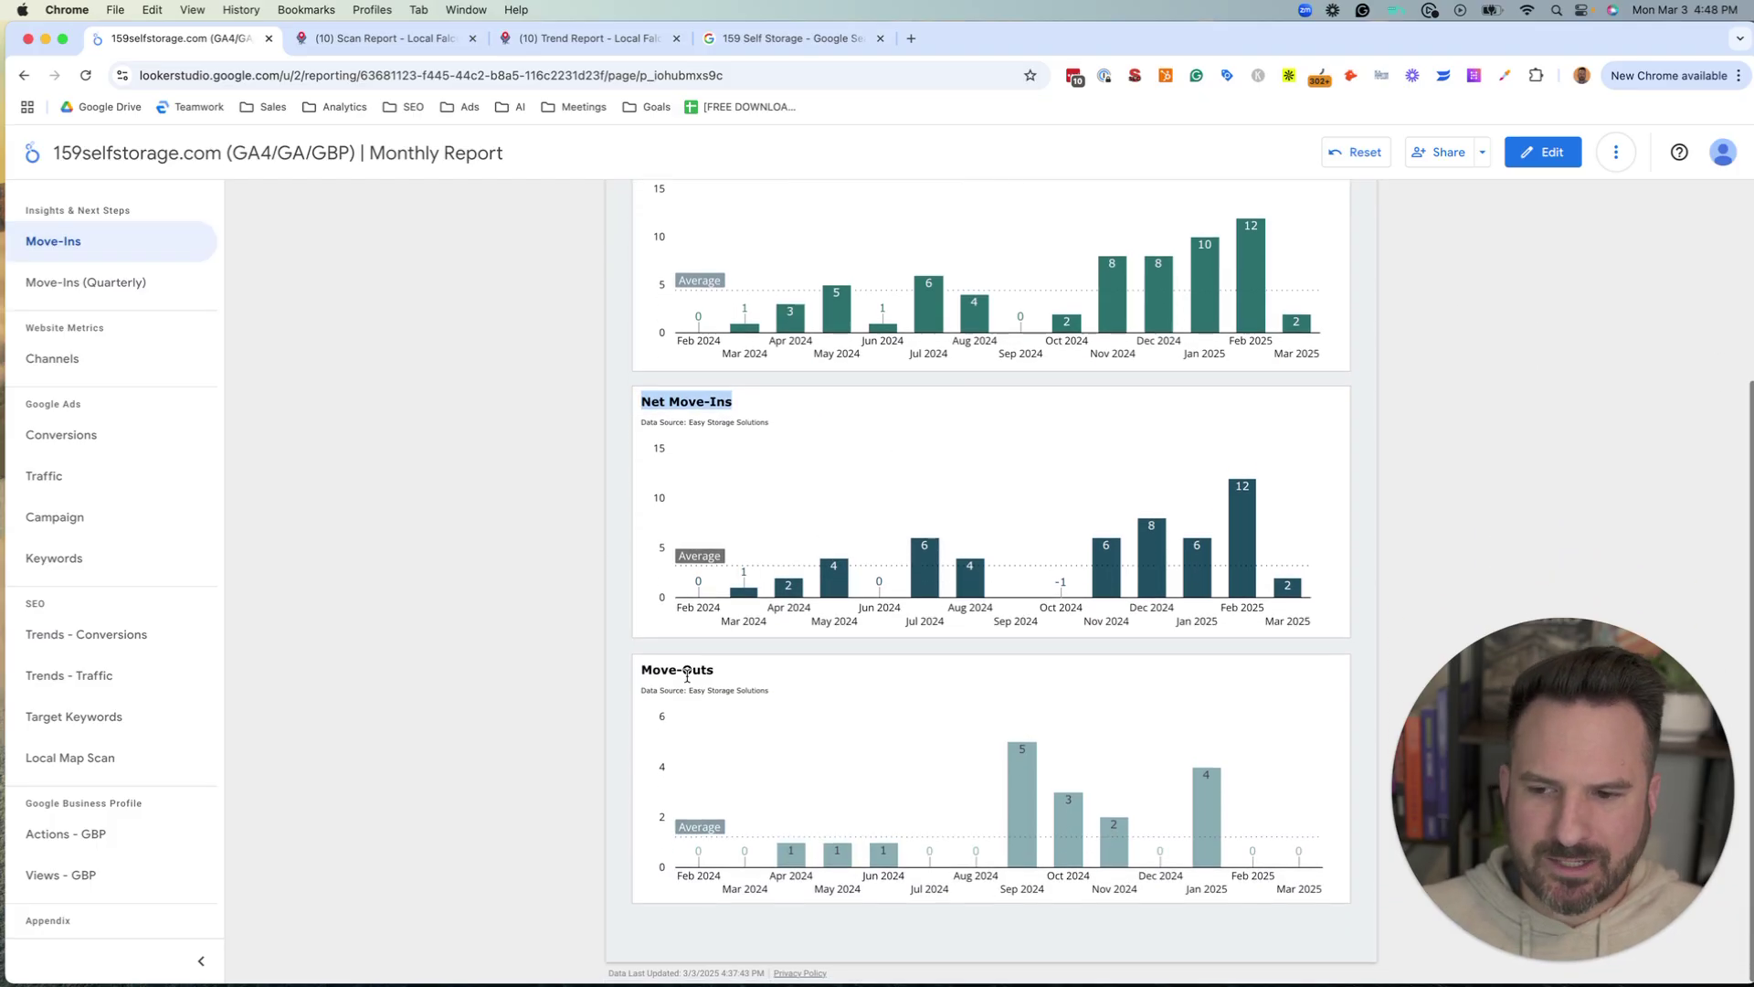
pyautogui.moveTo(638, 670); pyautogui.dragTo(813, 670)
pyautogui.click(1524, 432)
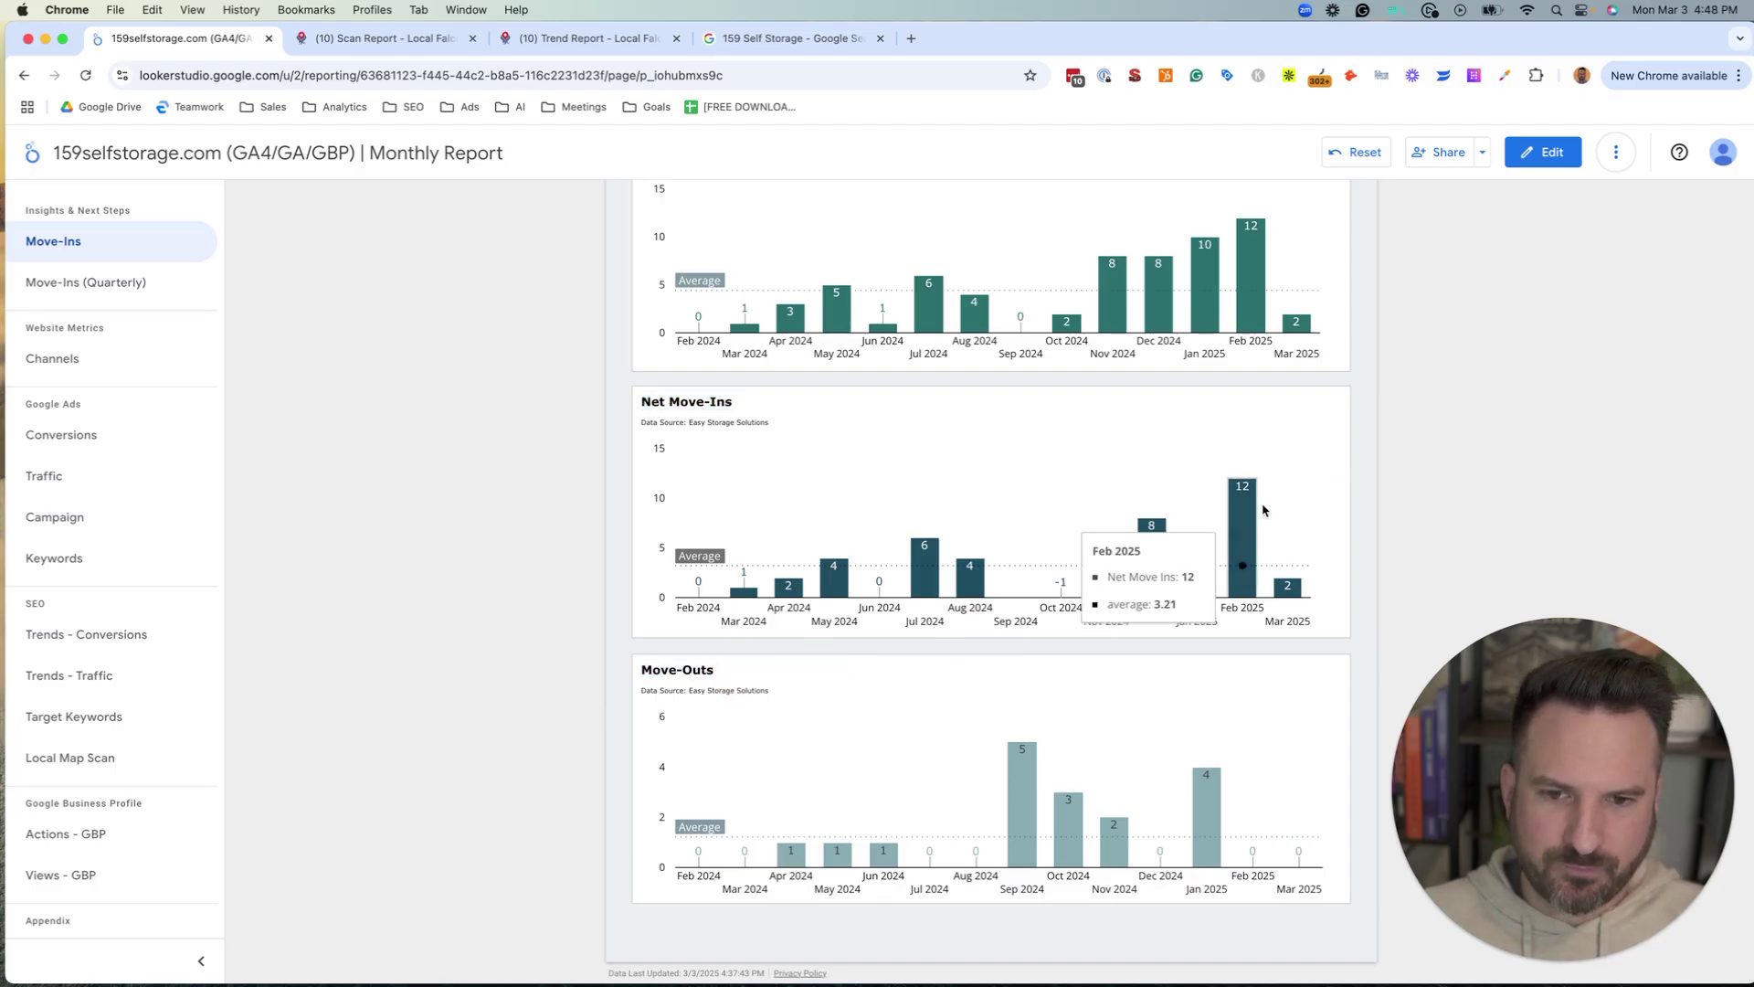
pyautogui.scroll(3, 1544, 453)
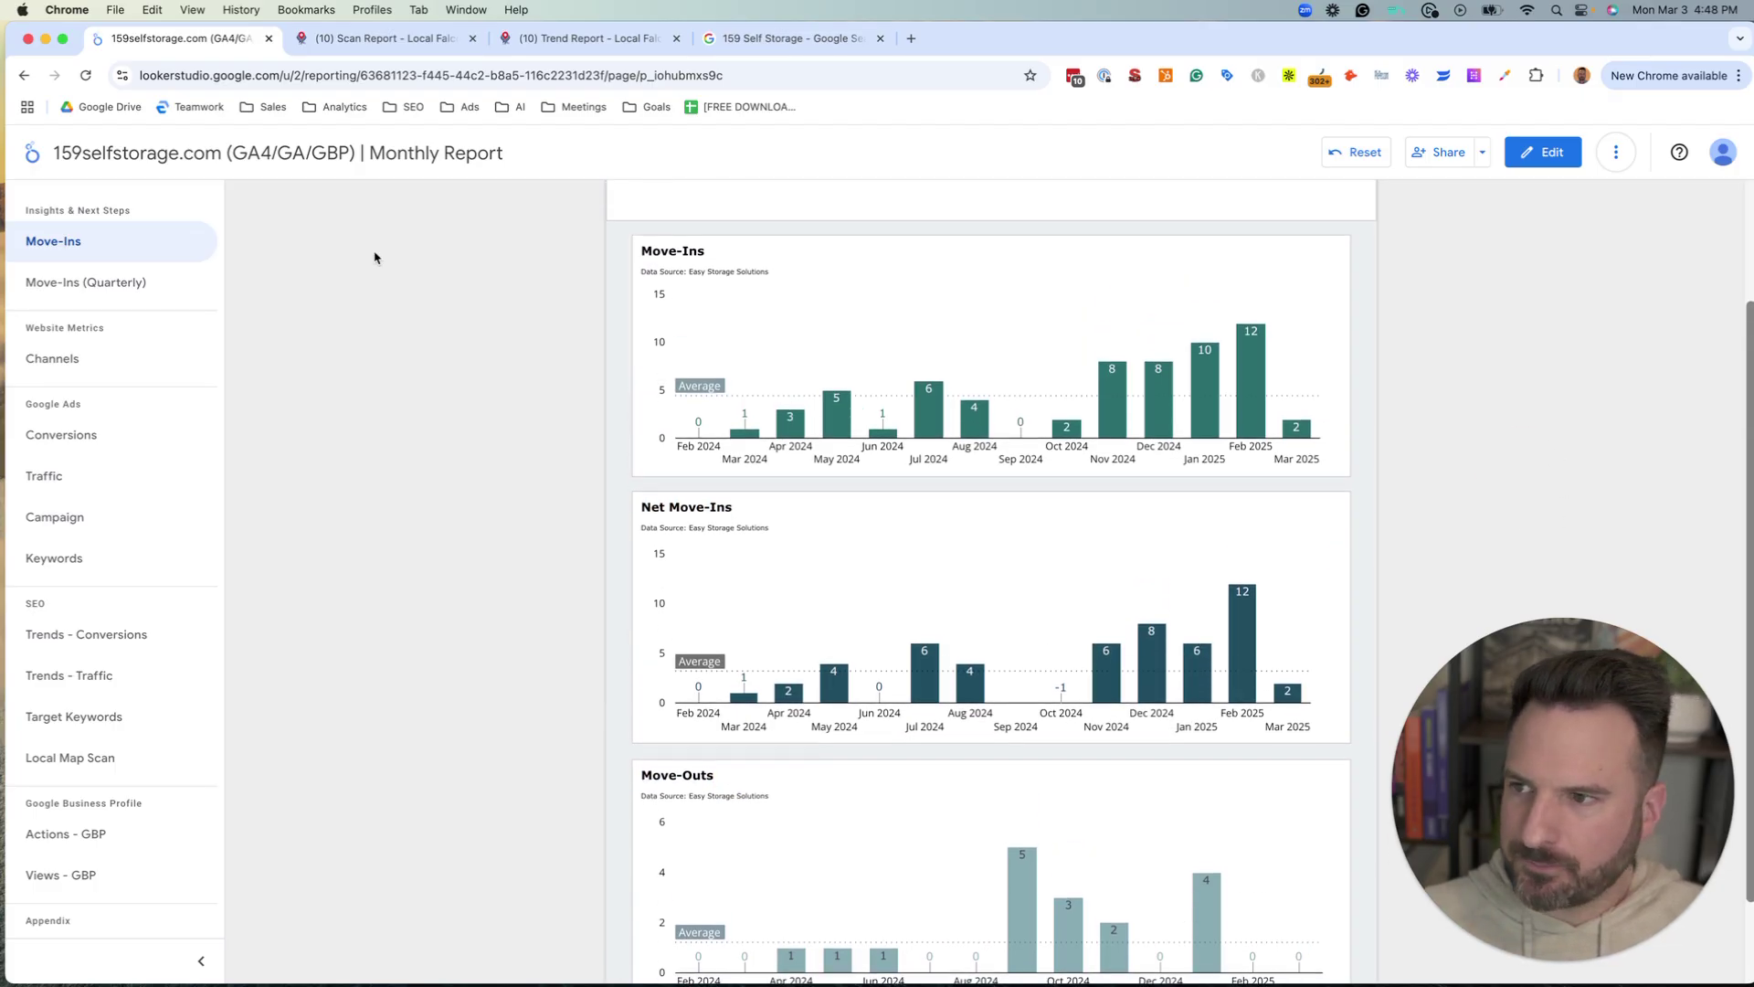
# - Open the Move-Ins (Quarterly) page and compare Q1 2025 move-ins with the earlier quarters
pyautogui.click(92, 288)
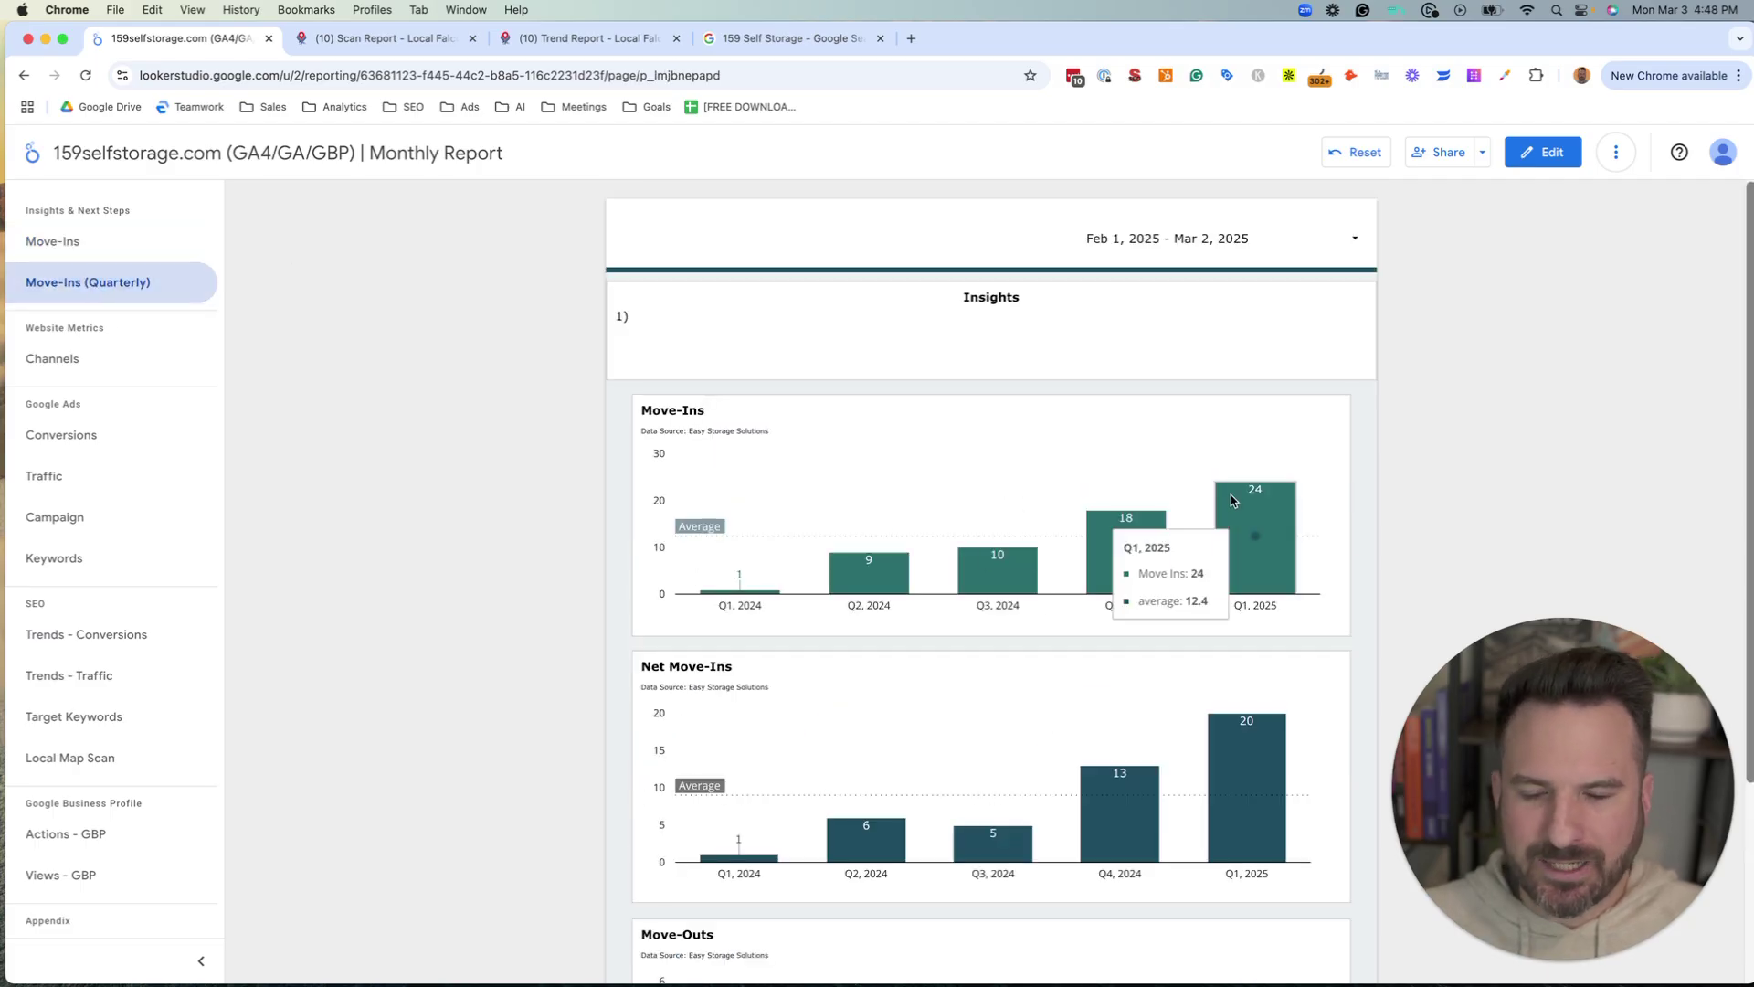
pyautogui.click(53, 241)
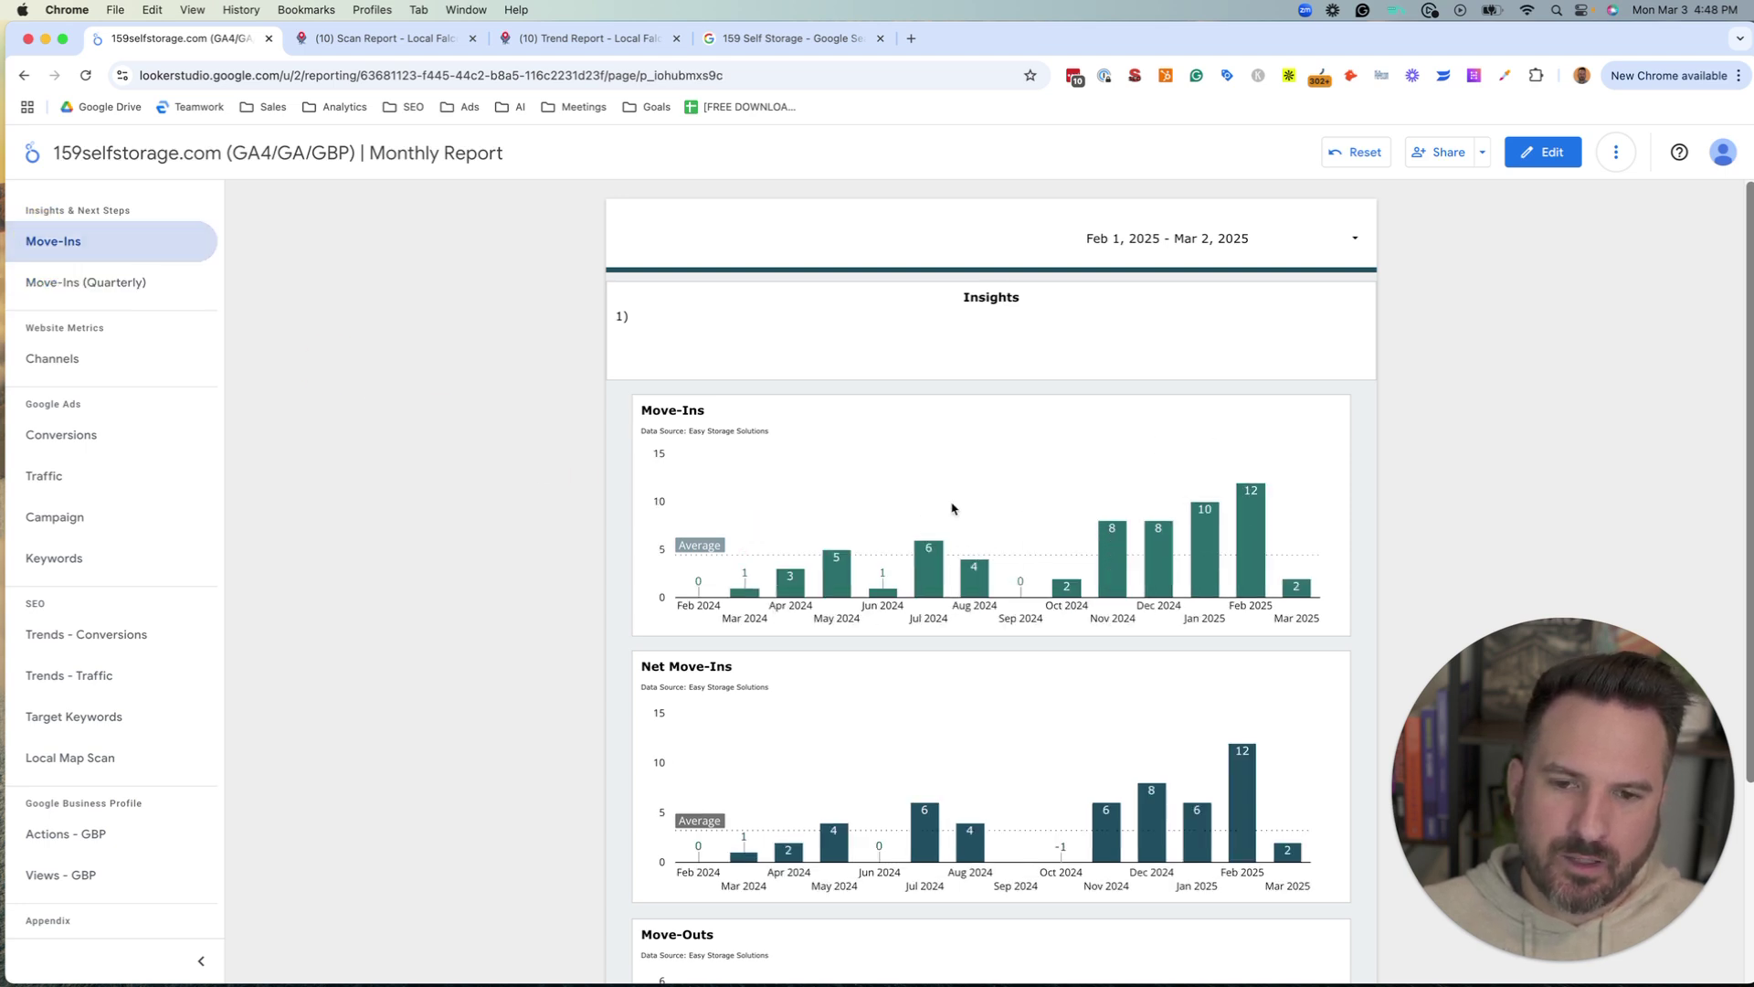
pyautogui.click(33, 285)
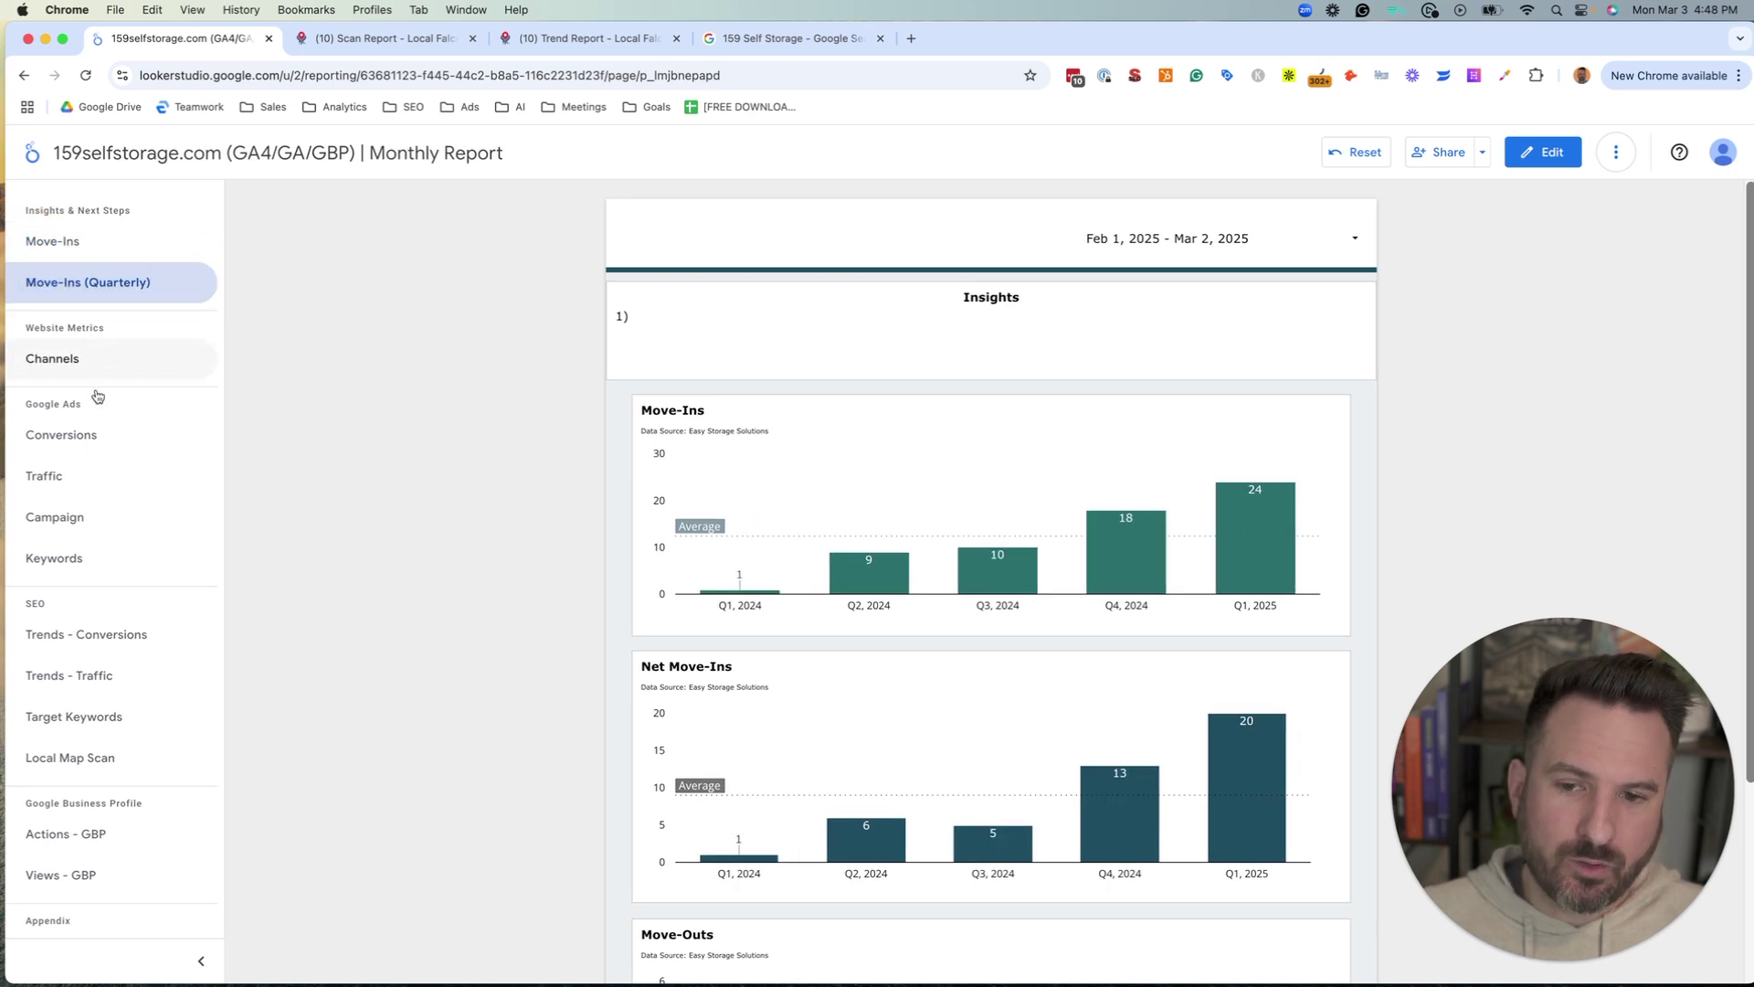
pyautogui.scroll(-1, 540, 629)
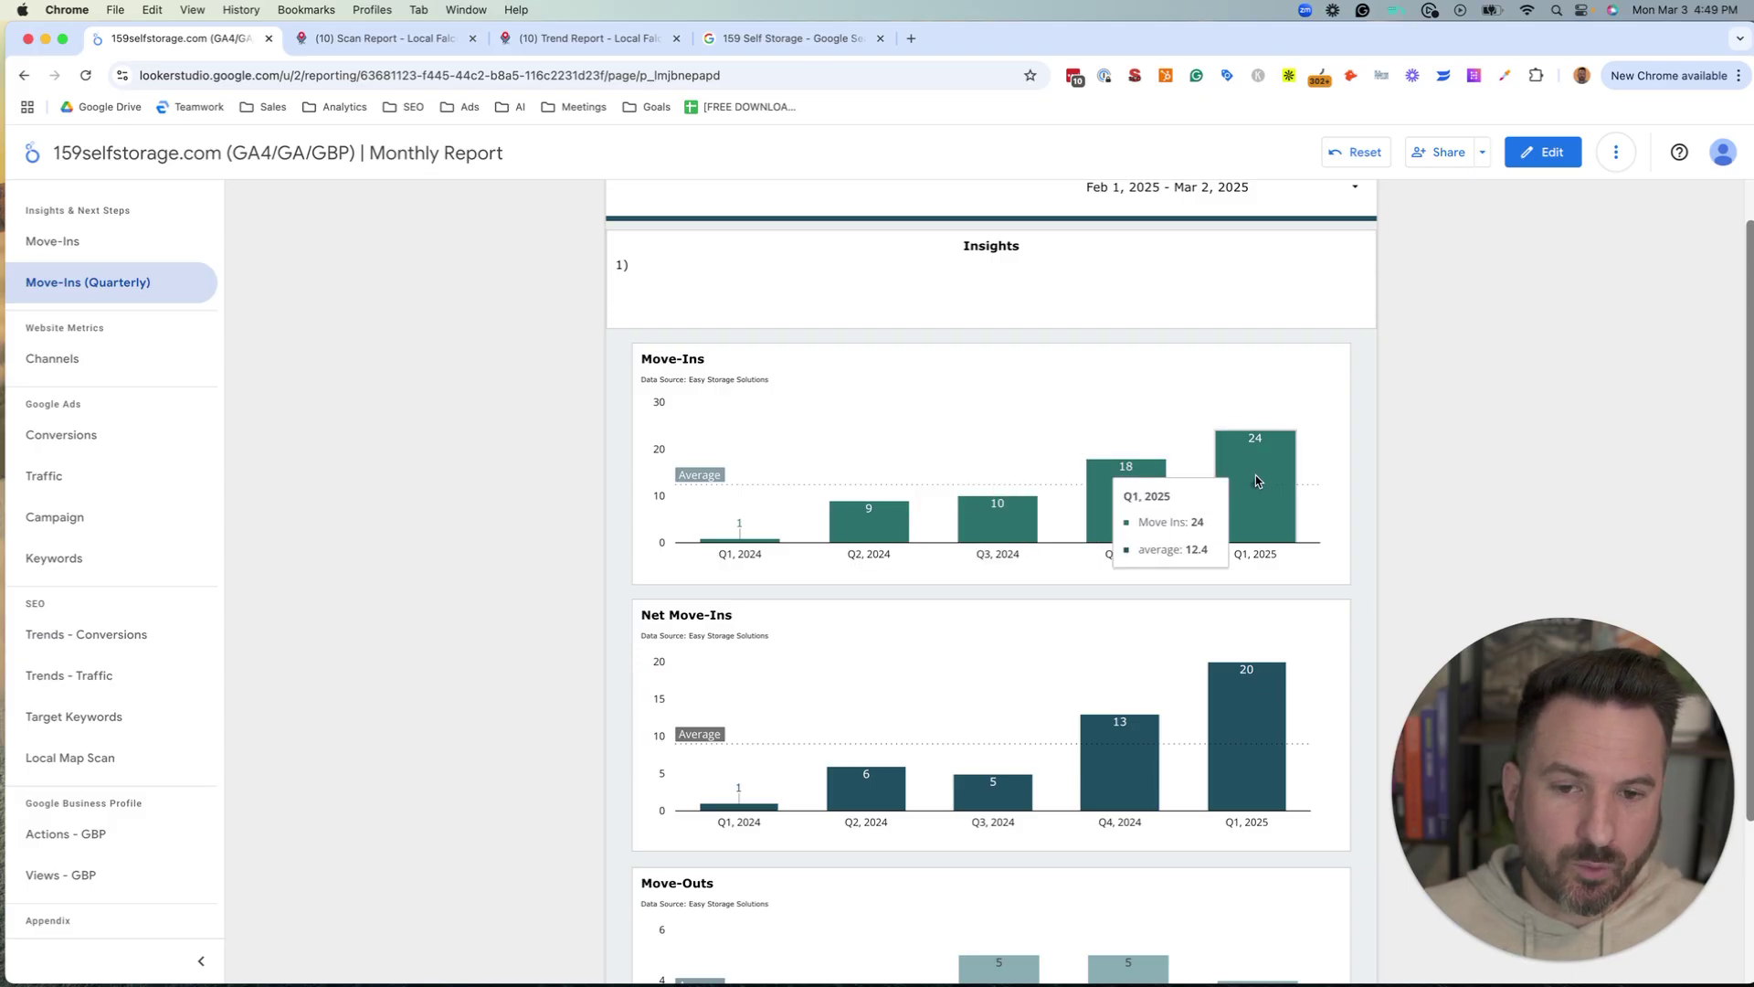
pyautogui.moveTo(1255, 481); pyautogui.dragTo(1394, 434)
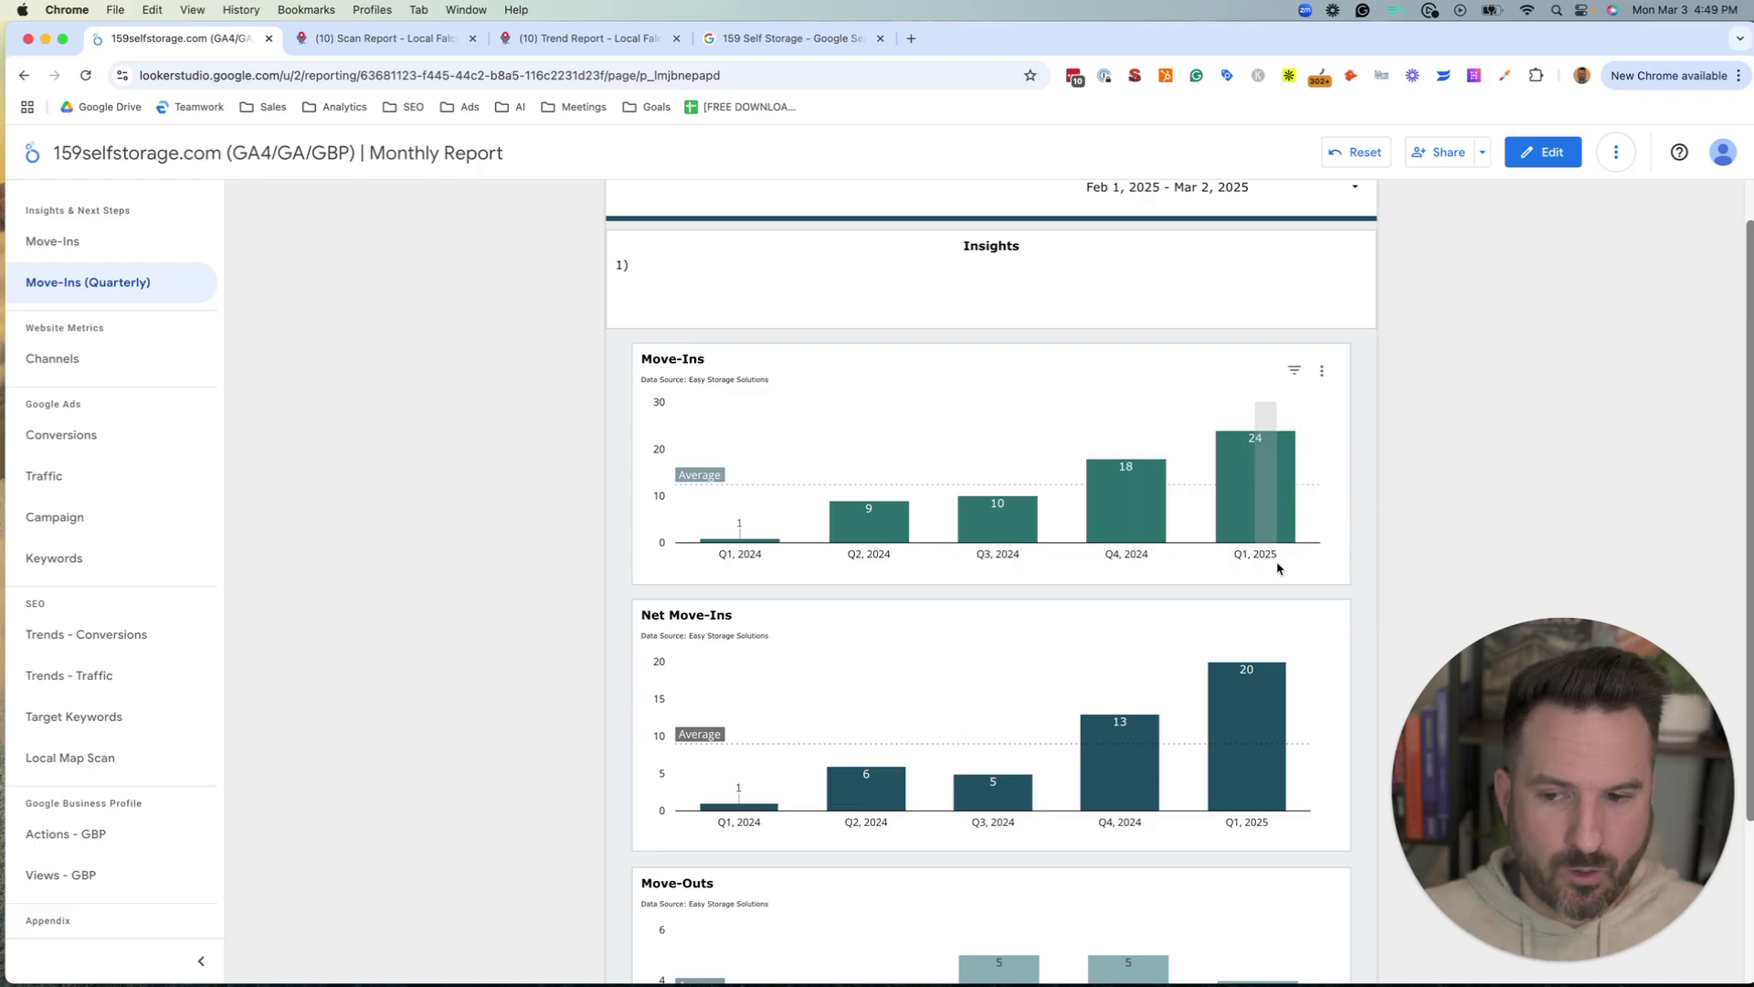
pyautogui.moveTo(1261, 557); pyautogui.dragTo(1020, 557)
pyautogui.moveTo(587, 567); pyautogui.dragTo(666, 518)
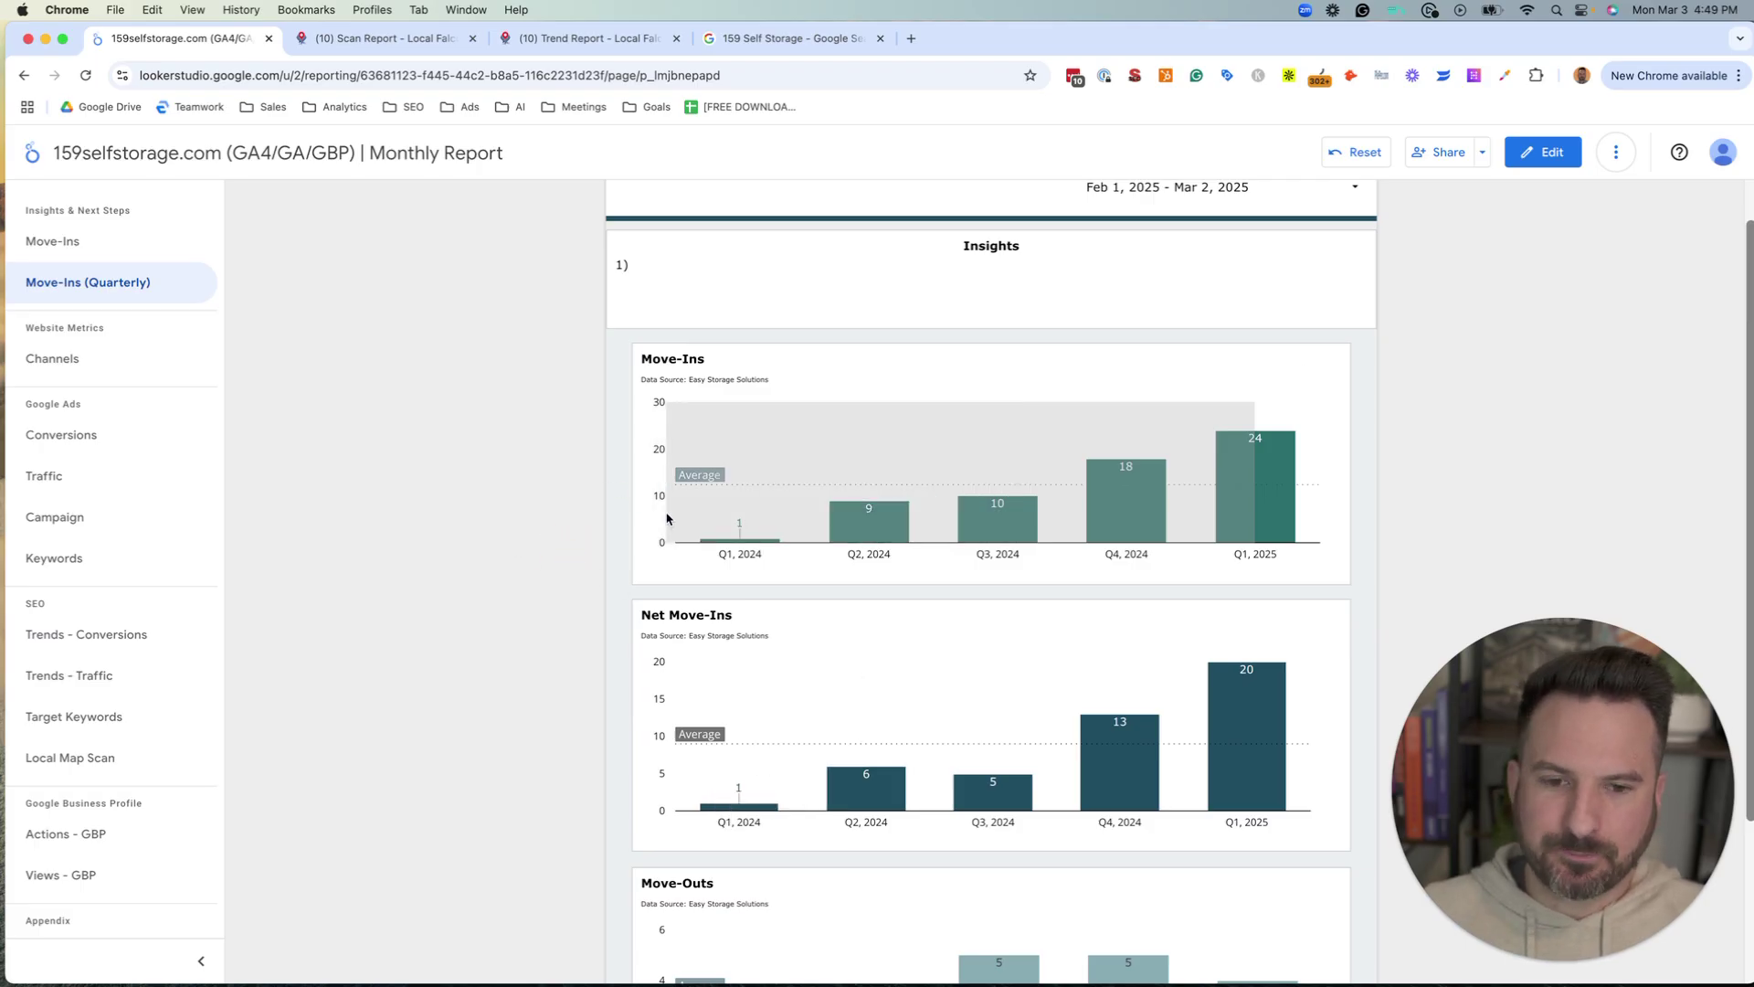
# - Open the Channels page and compare the conversion rates of Paid Search and Organic Search
pyautogui.click(93, 360)
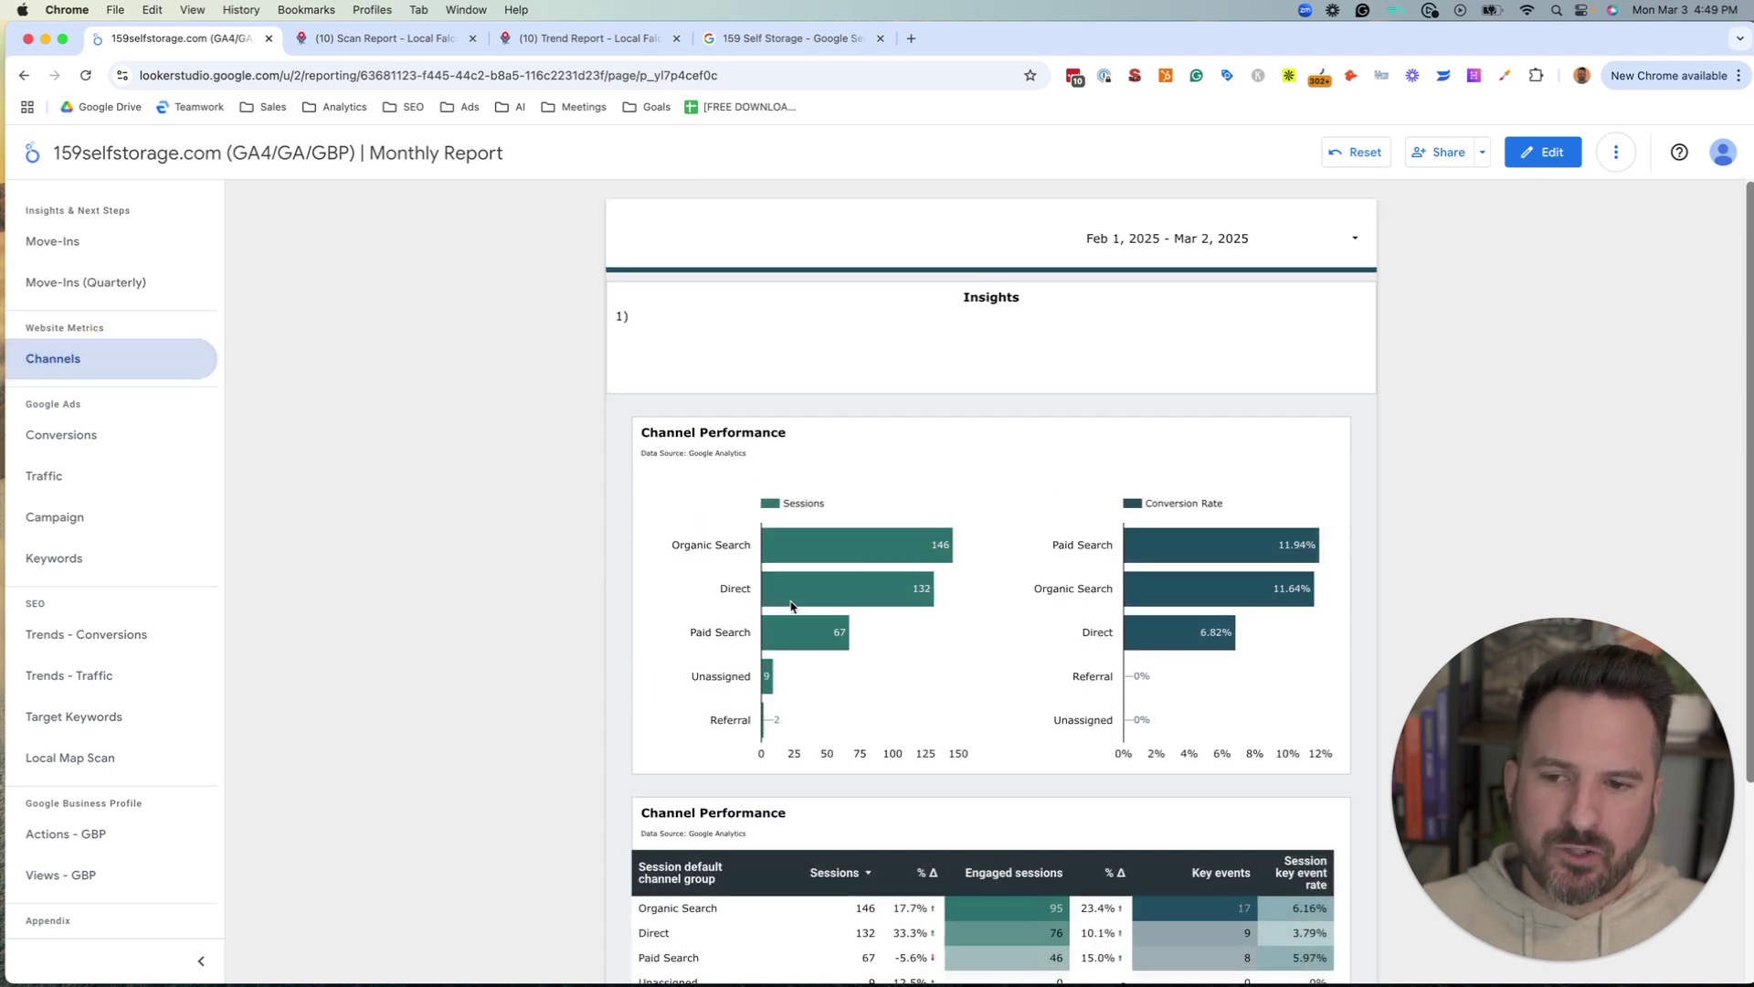
pyautogui.scroll(-2, 576, 599)
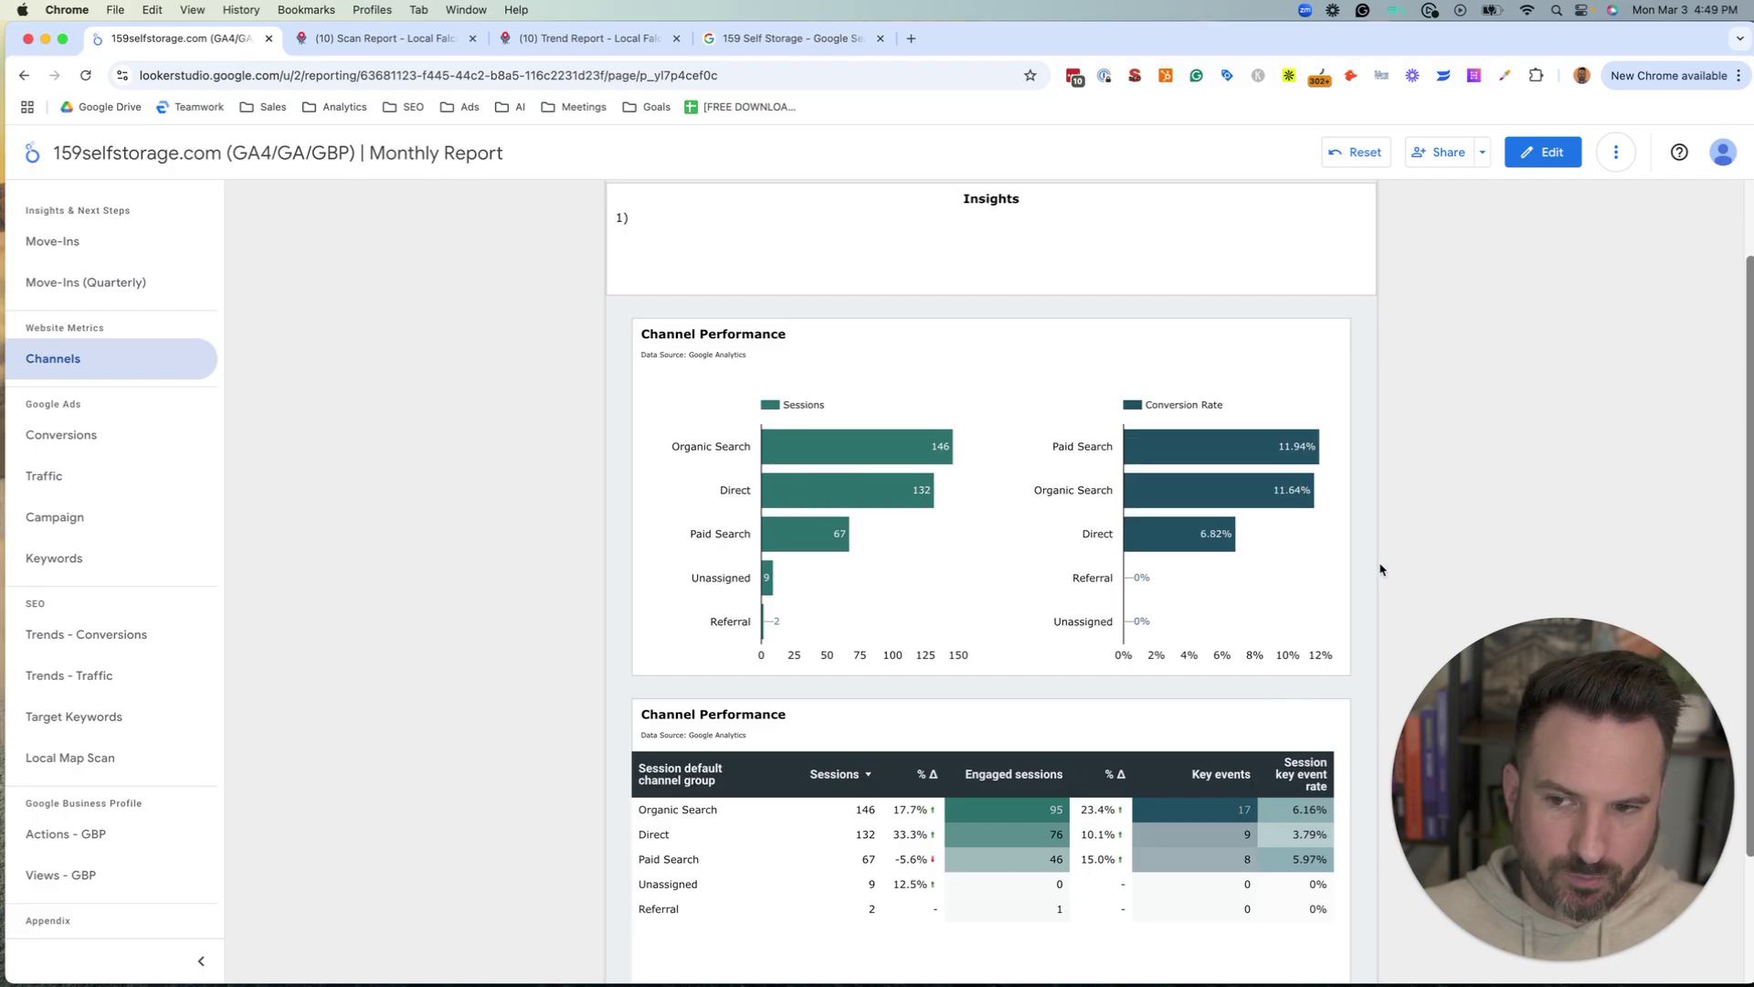
pyautogui.click(1085, 445)
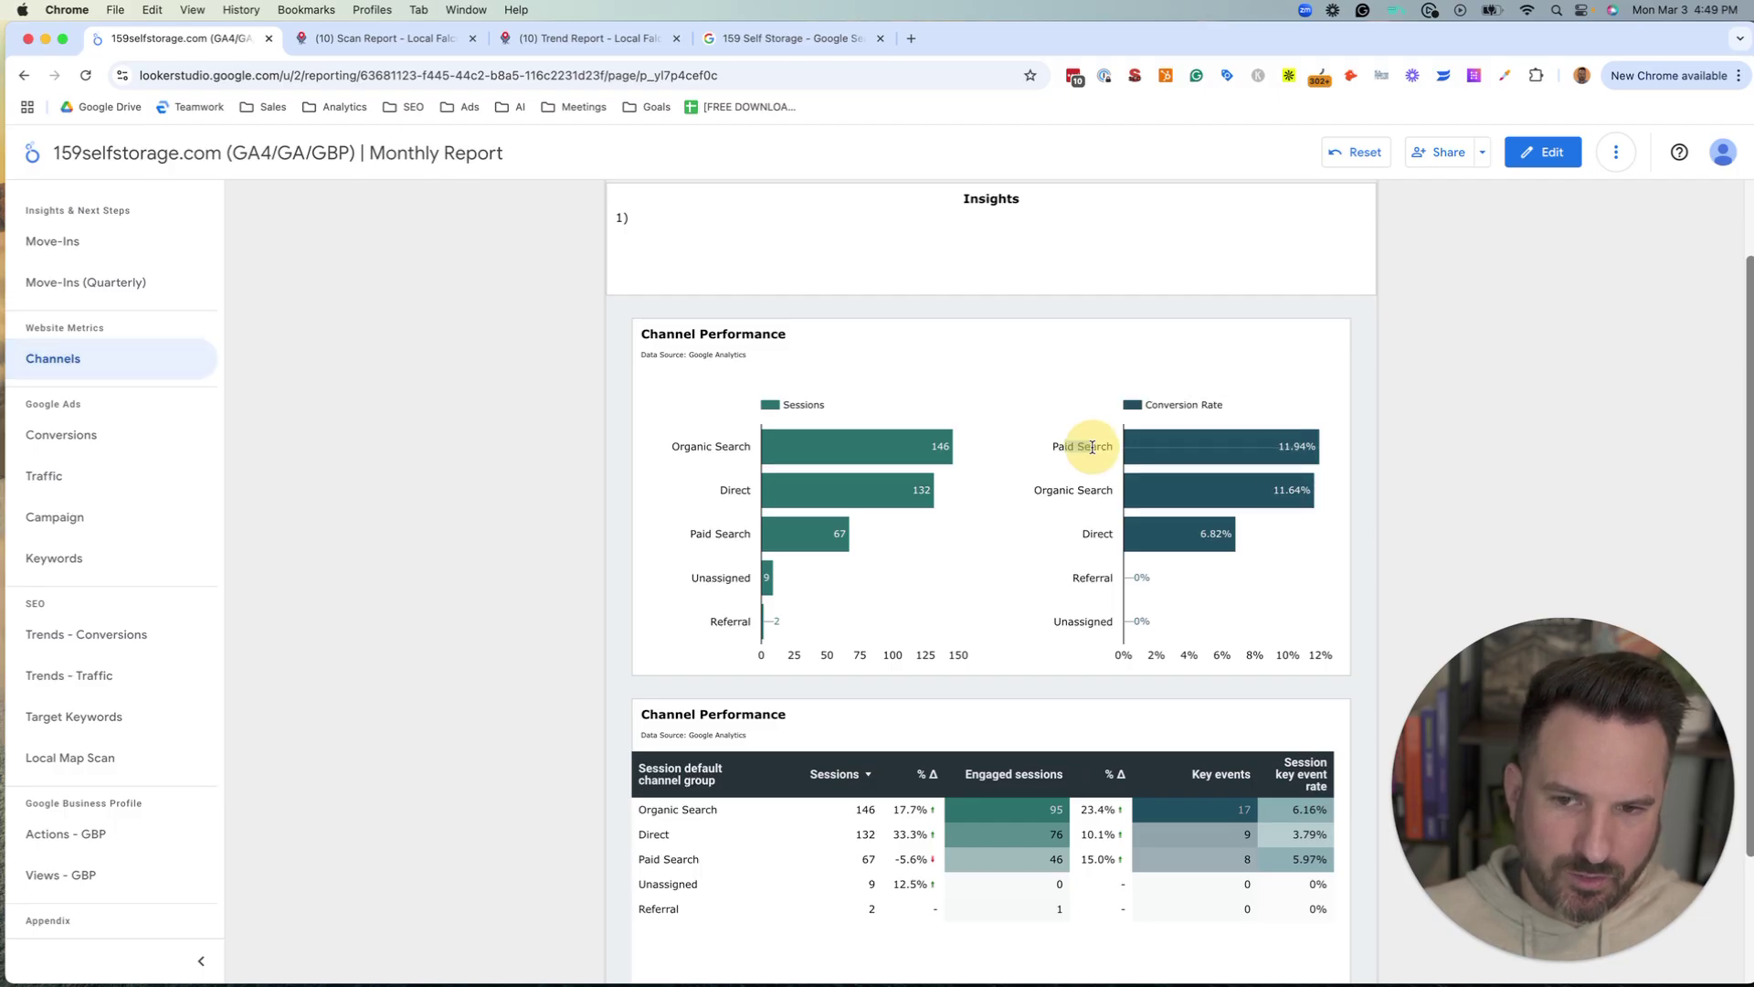
pyautogui.moveTo(1059, 489); pyautogui.dragTo(1100, 485)
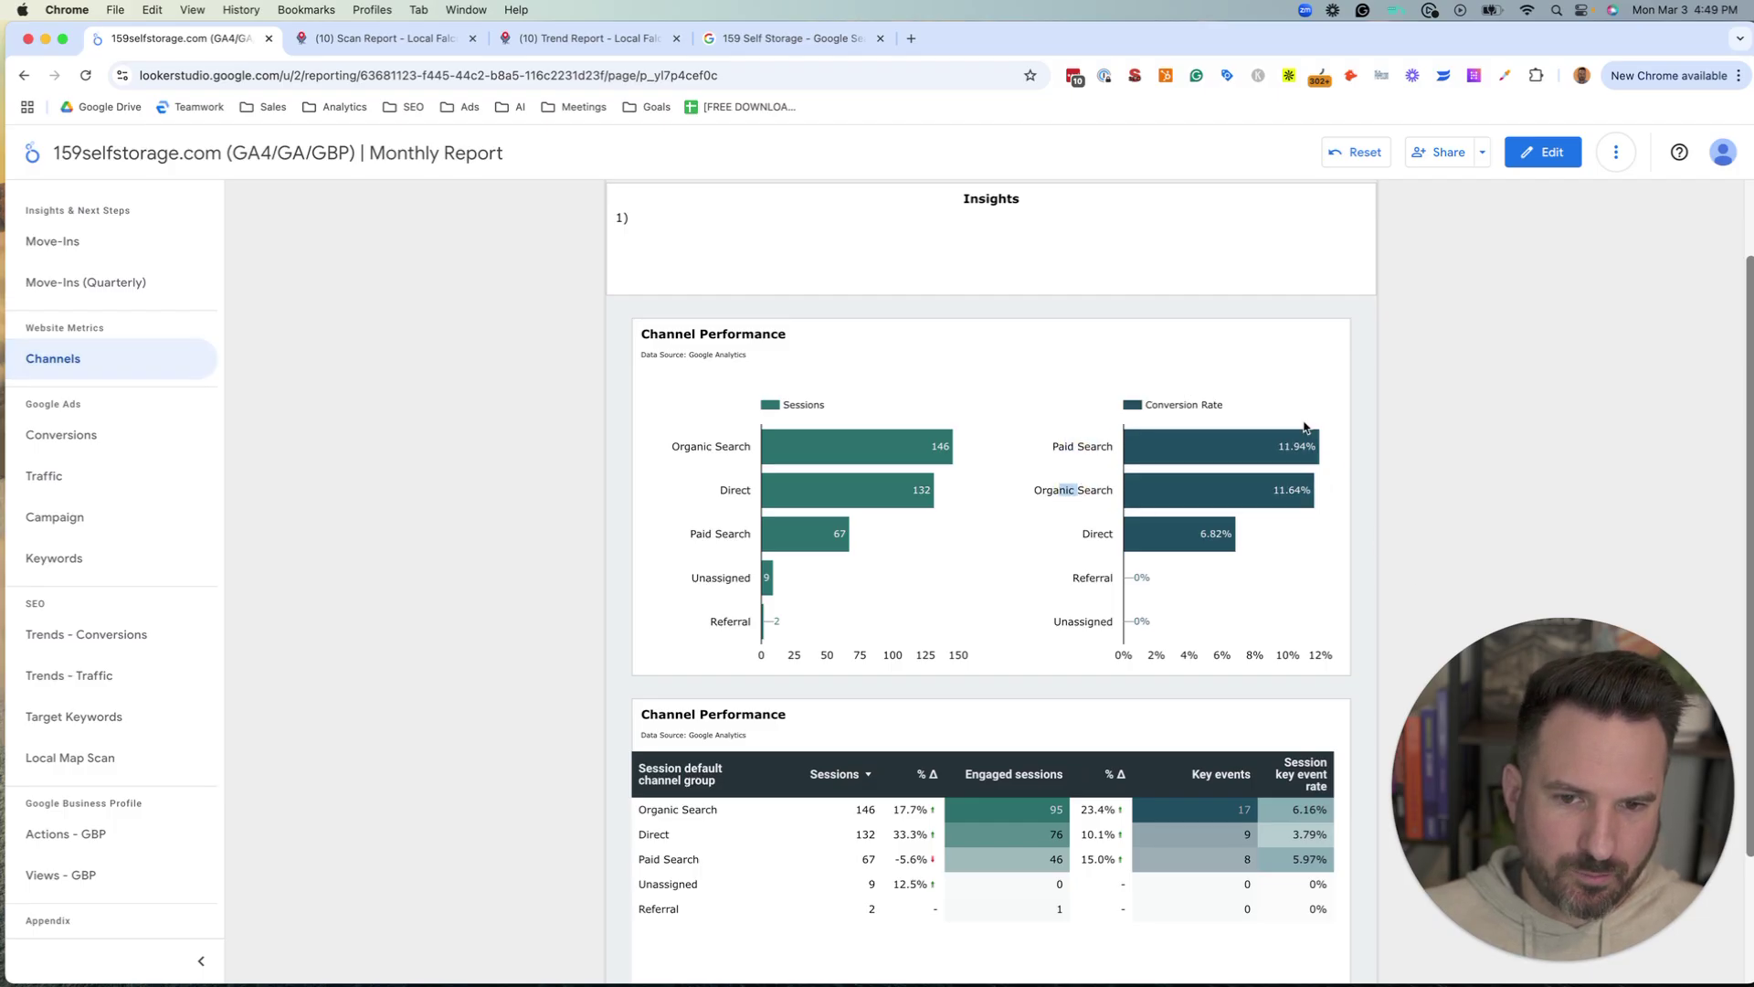
pyautogui.click(1067, 490)
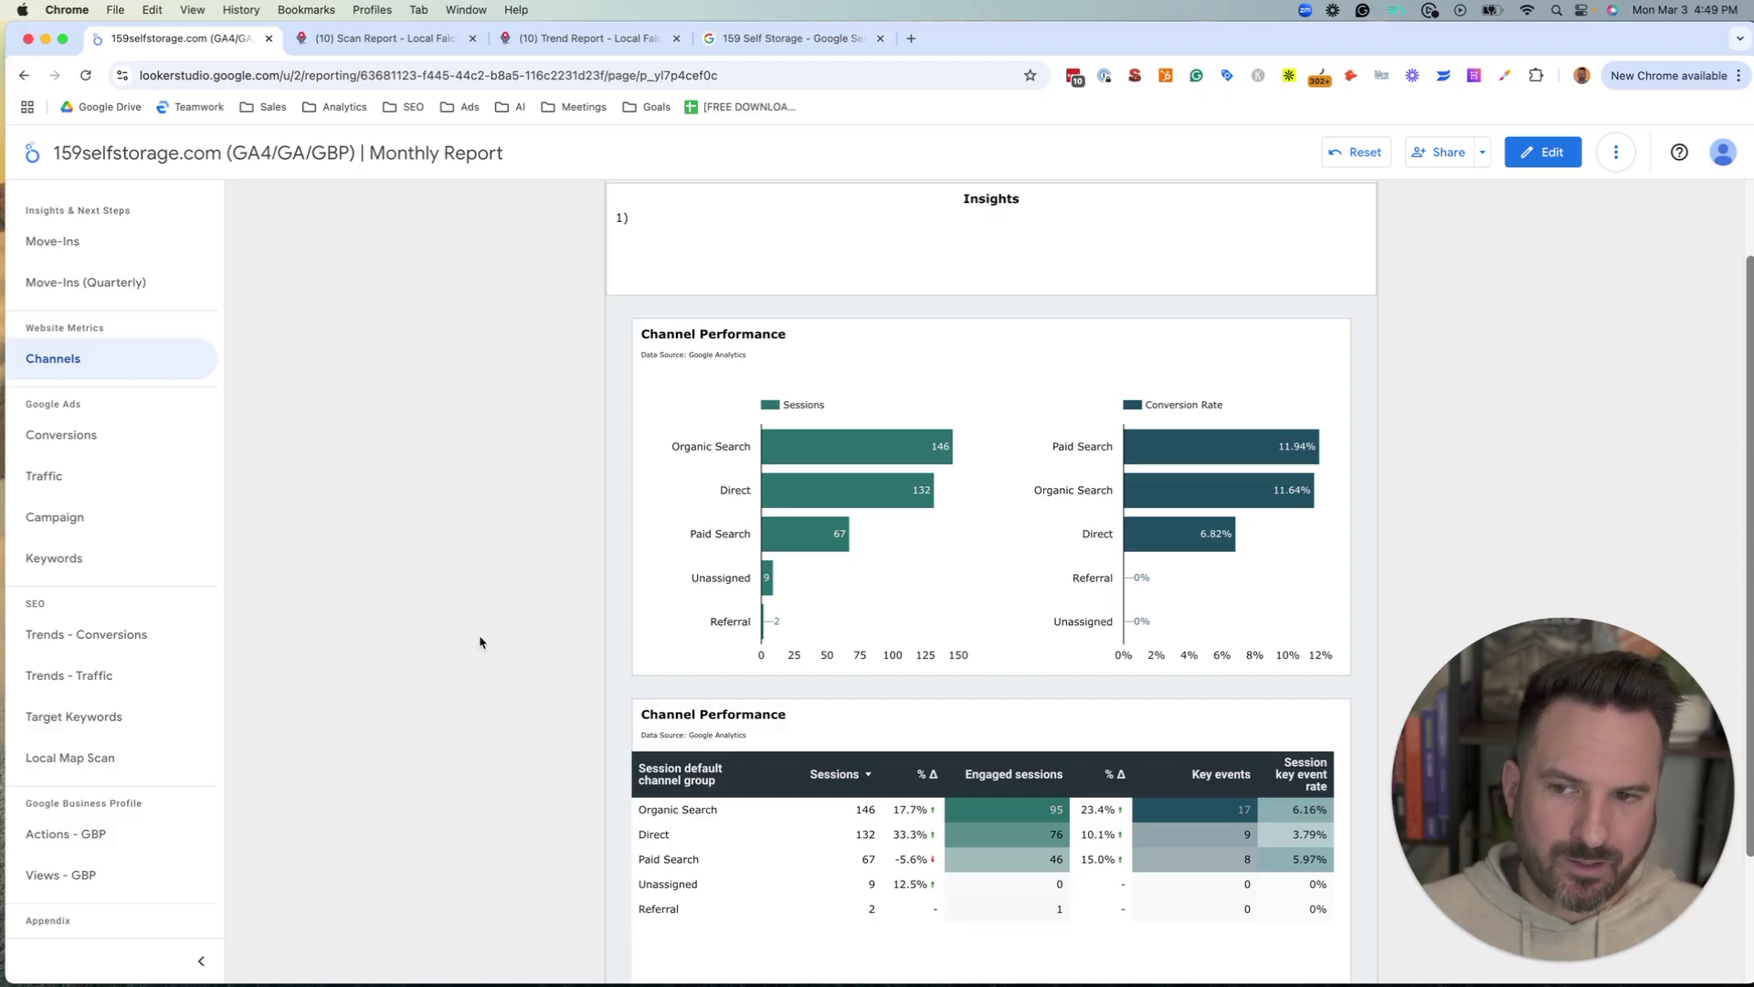
# - Compare the Organic Search and Paid Search sessions with each channel's conversion rate in the Channel Performance charts
pyautogui.moveTo(697, 446); pyautogui.dragTo(727, 446)
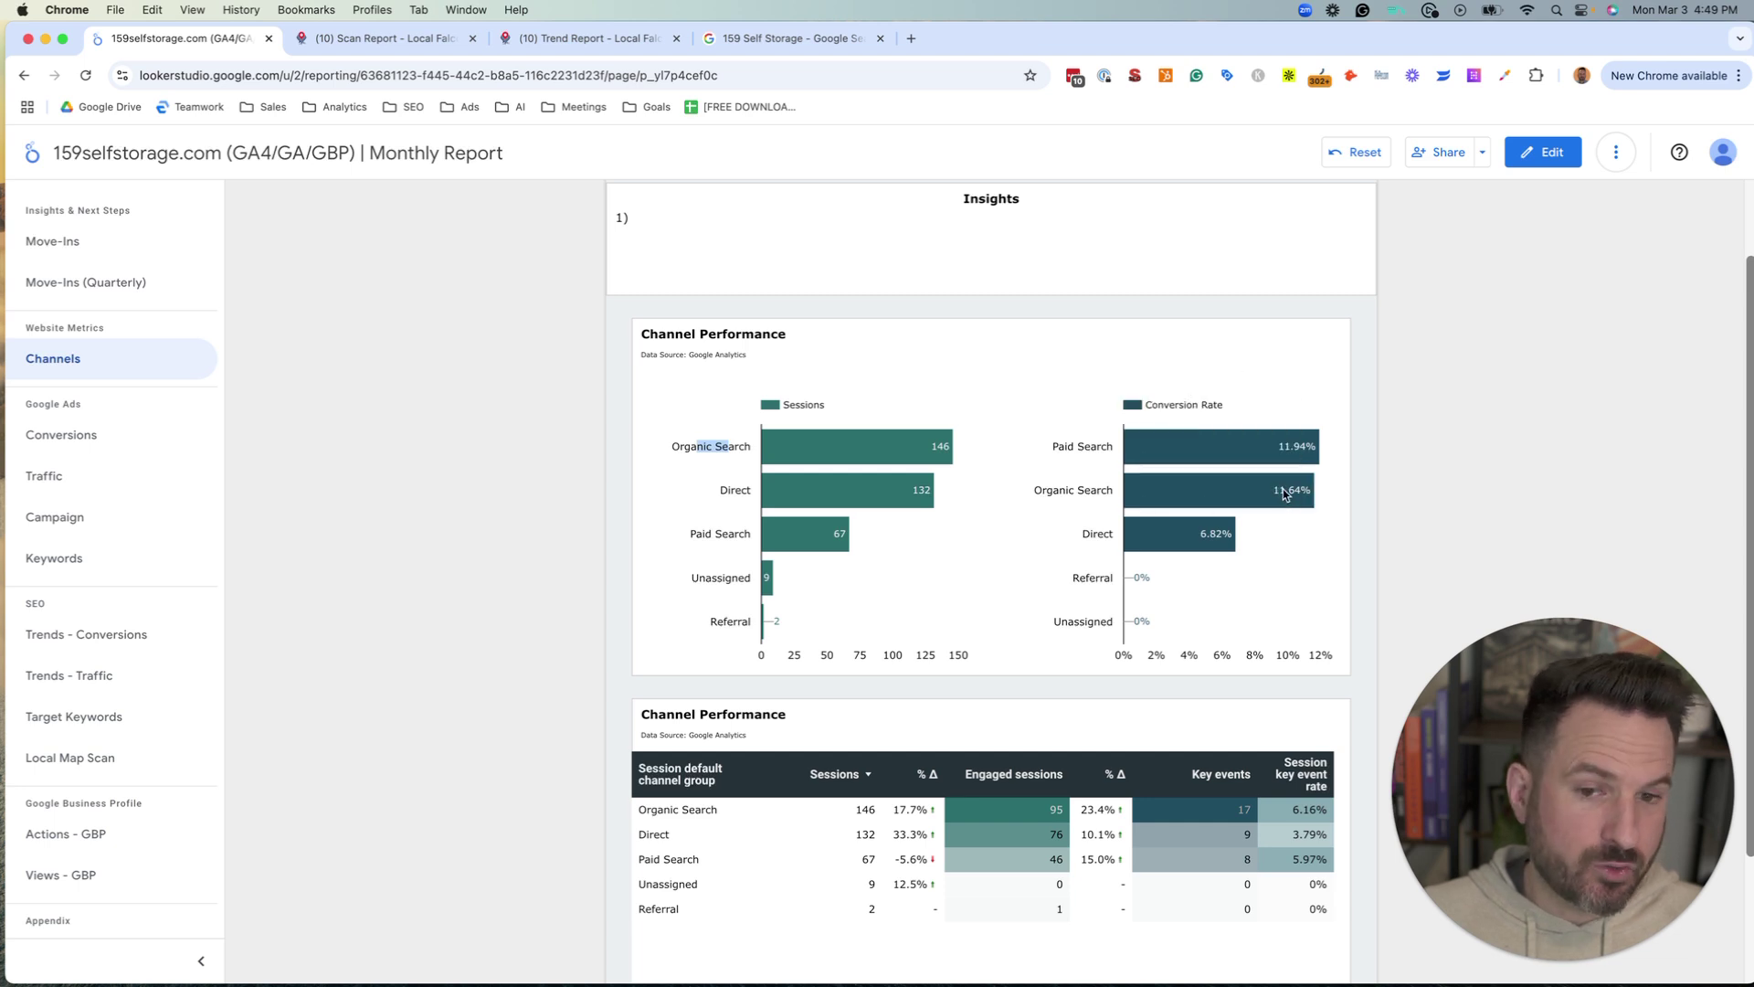
pyautogui.tripleClick(710, 442)
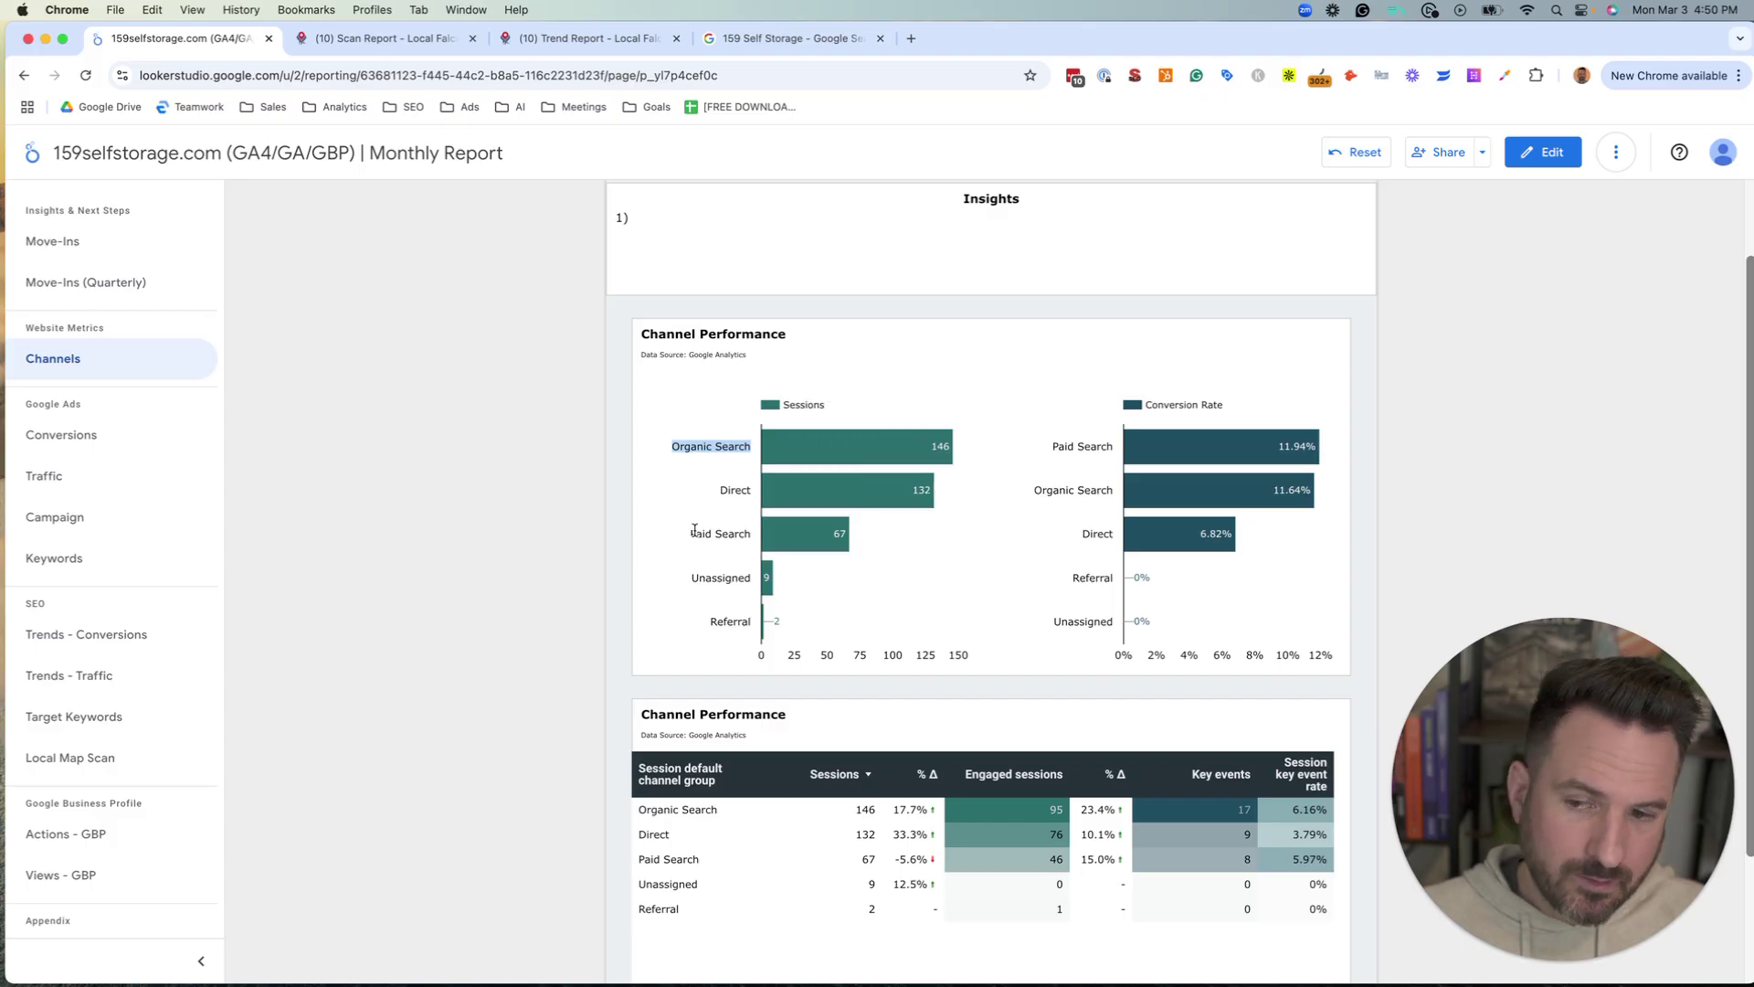
pyautogui.moveTo(694, 533); pyautogui.dragTo(737, 533)
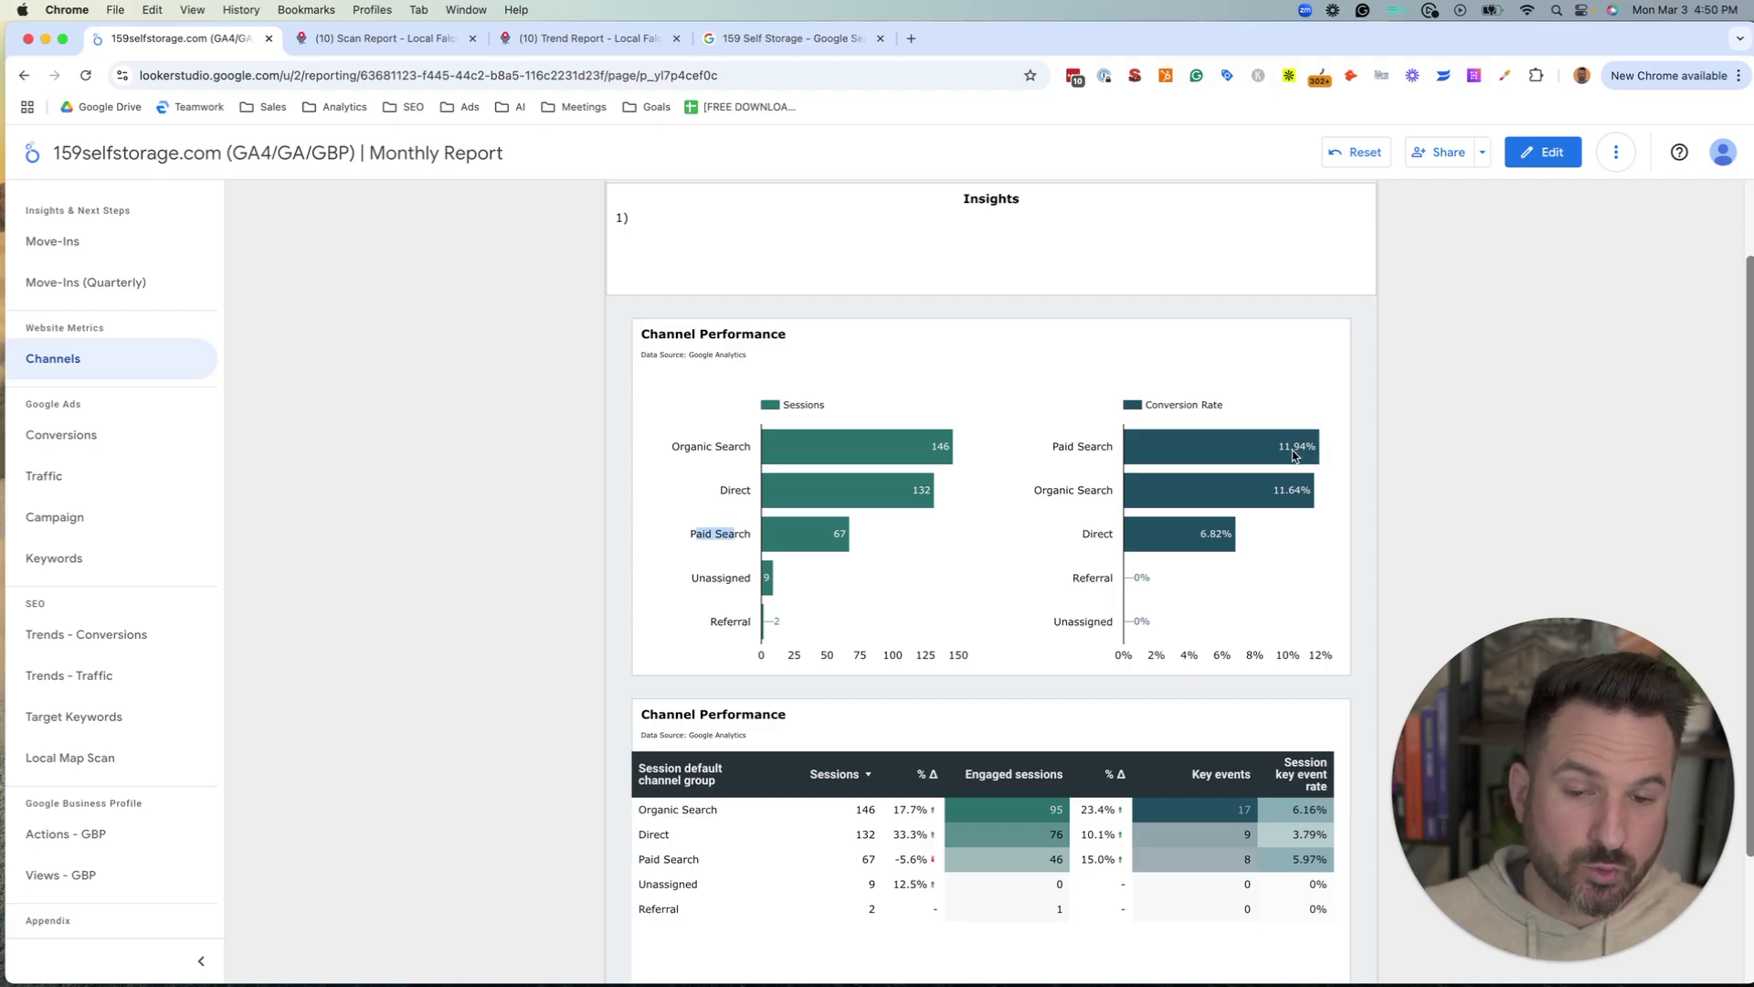
pyautogui.click(403, 600)
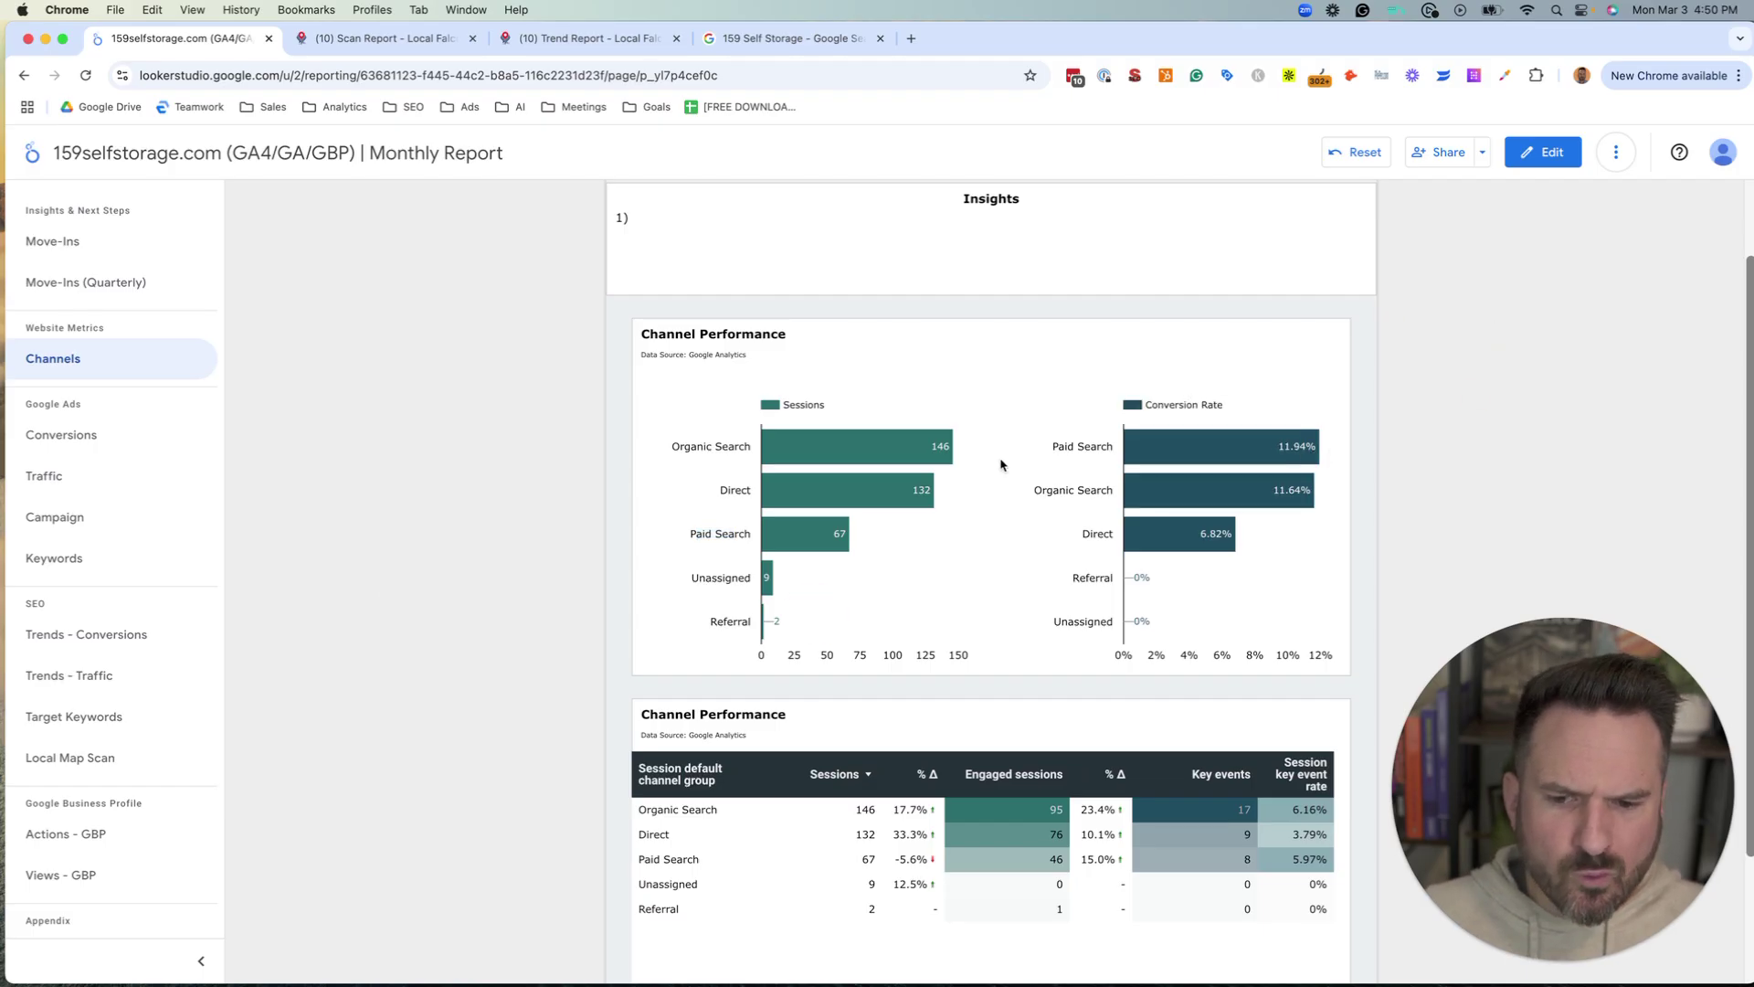
# - Read the Channel Performance table and go back over the sessions and conversion rate charts above it
pyautogui.scroll(-3, 1492, 523)
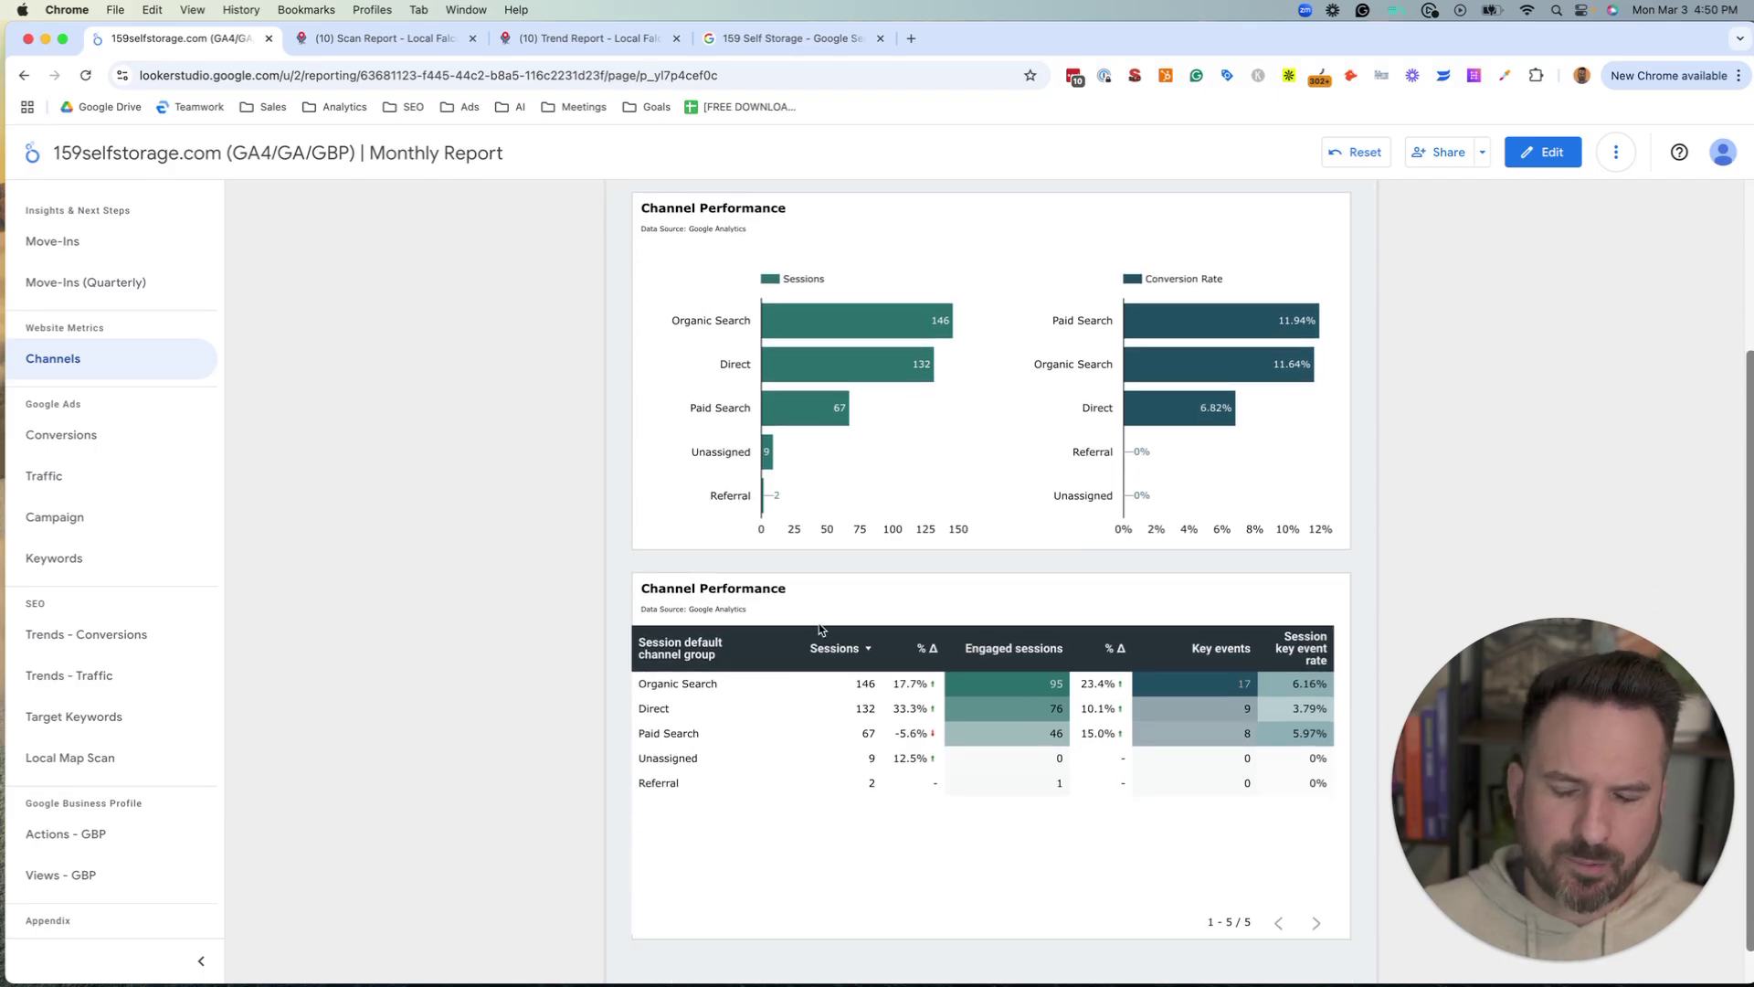
pyautogui.scroll(3, 473, 510)
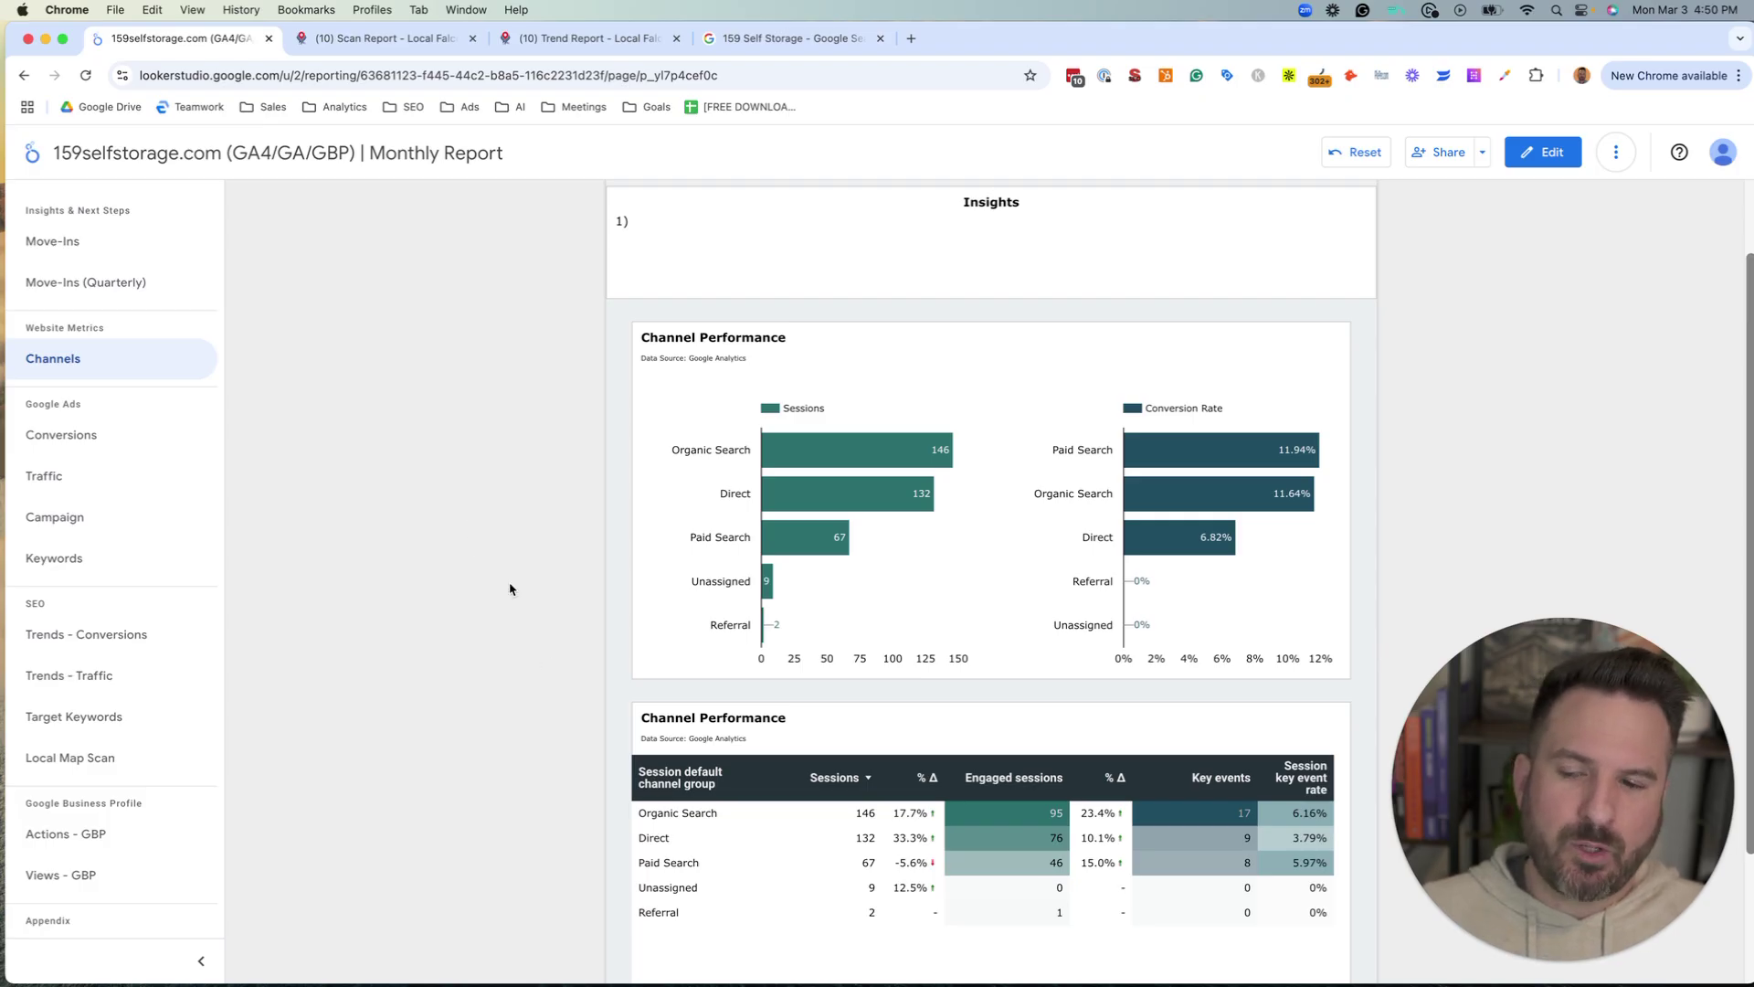
pyautogui.moveTo(721, 380); pyautogui.dragTo(1336, 614)
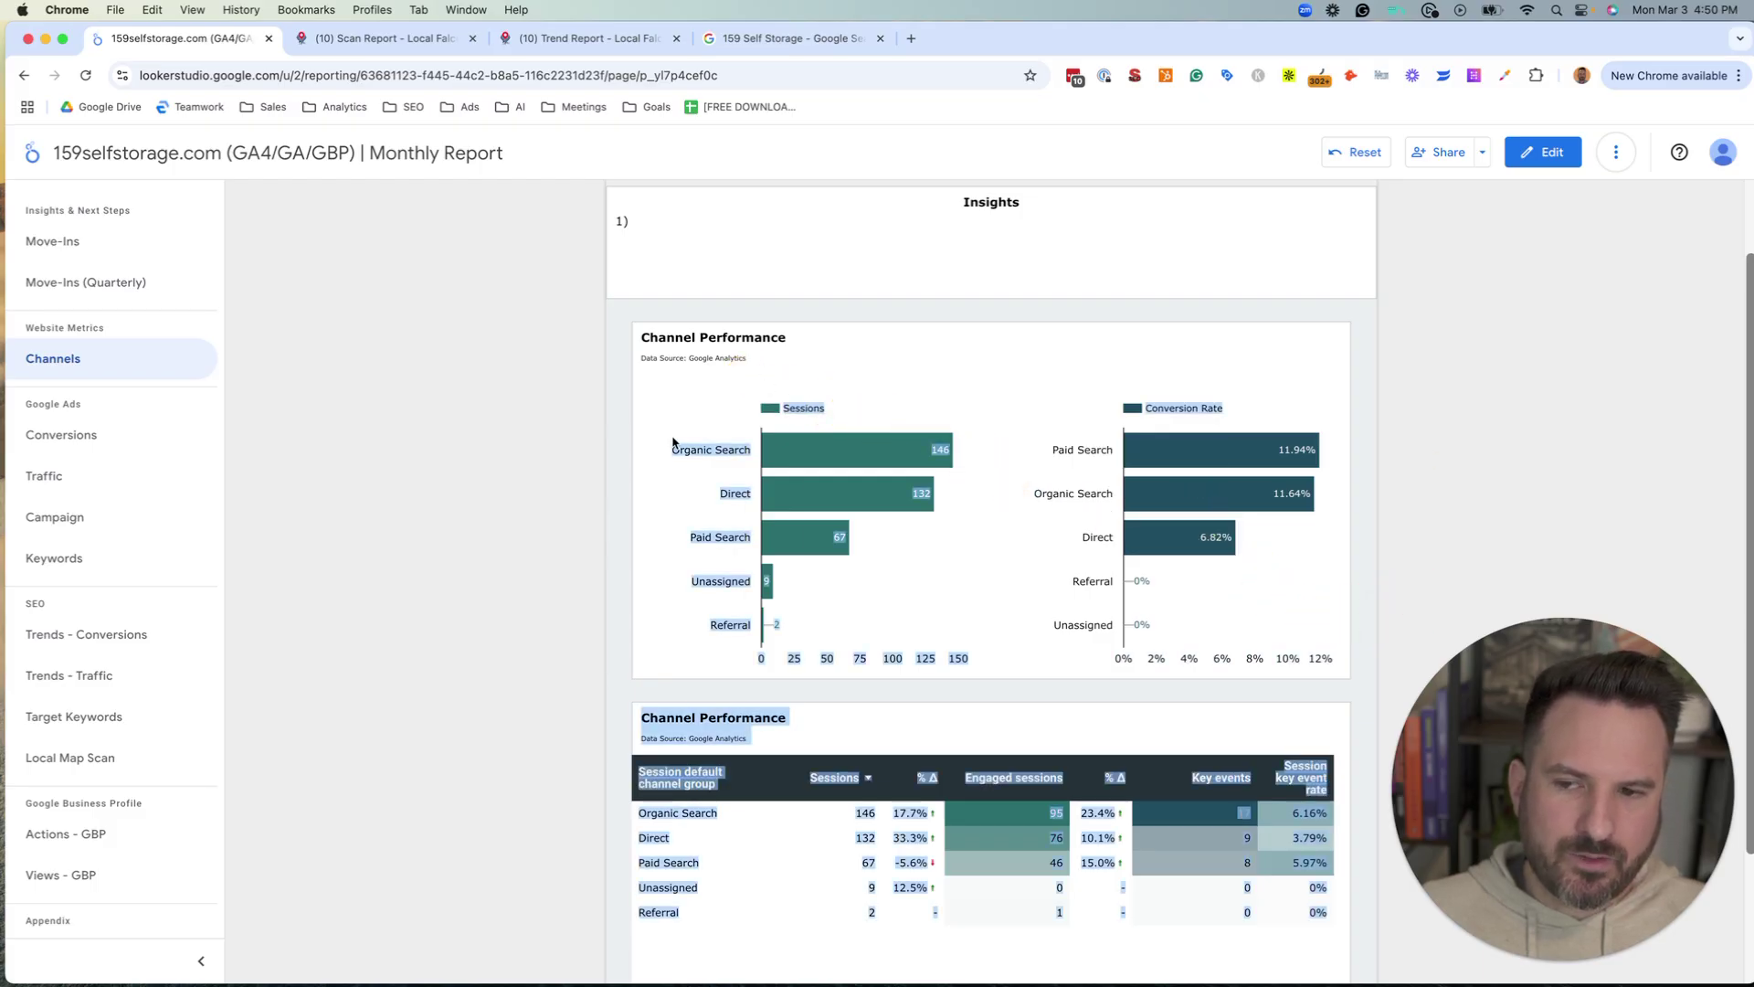
pyautogui.click(614, 439)
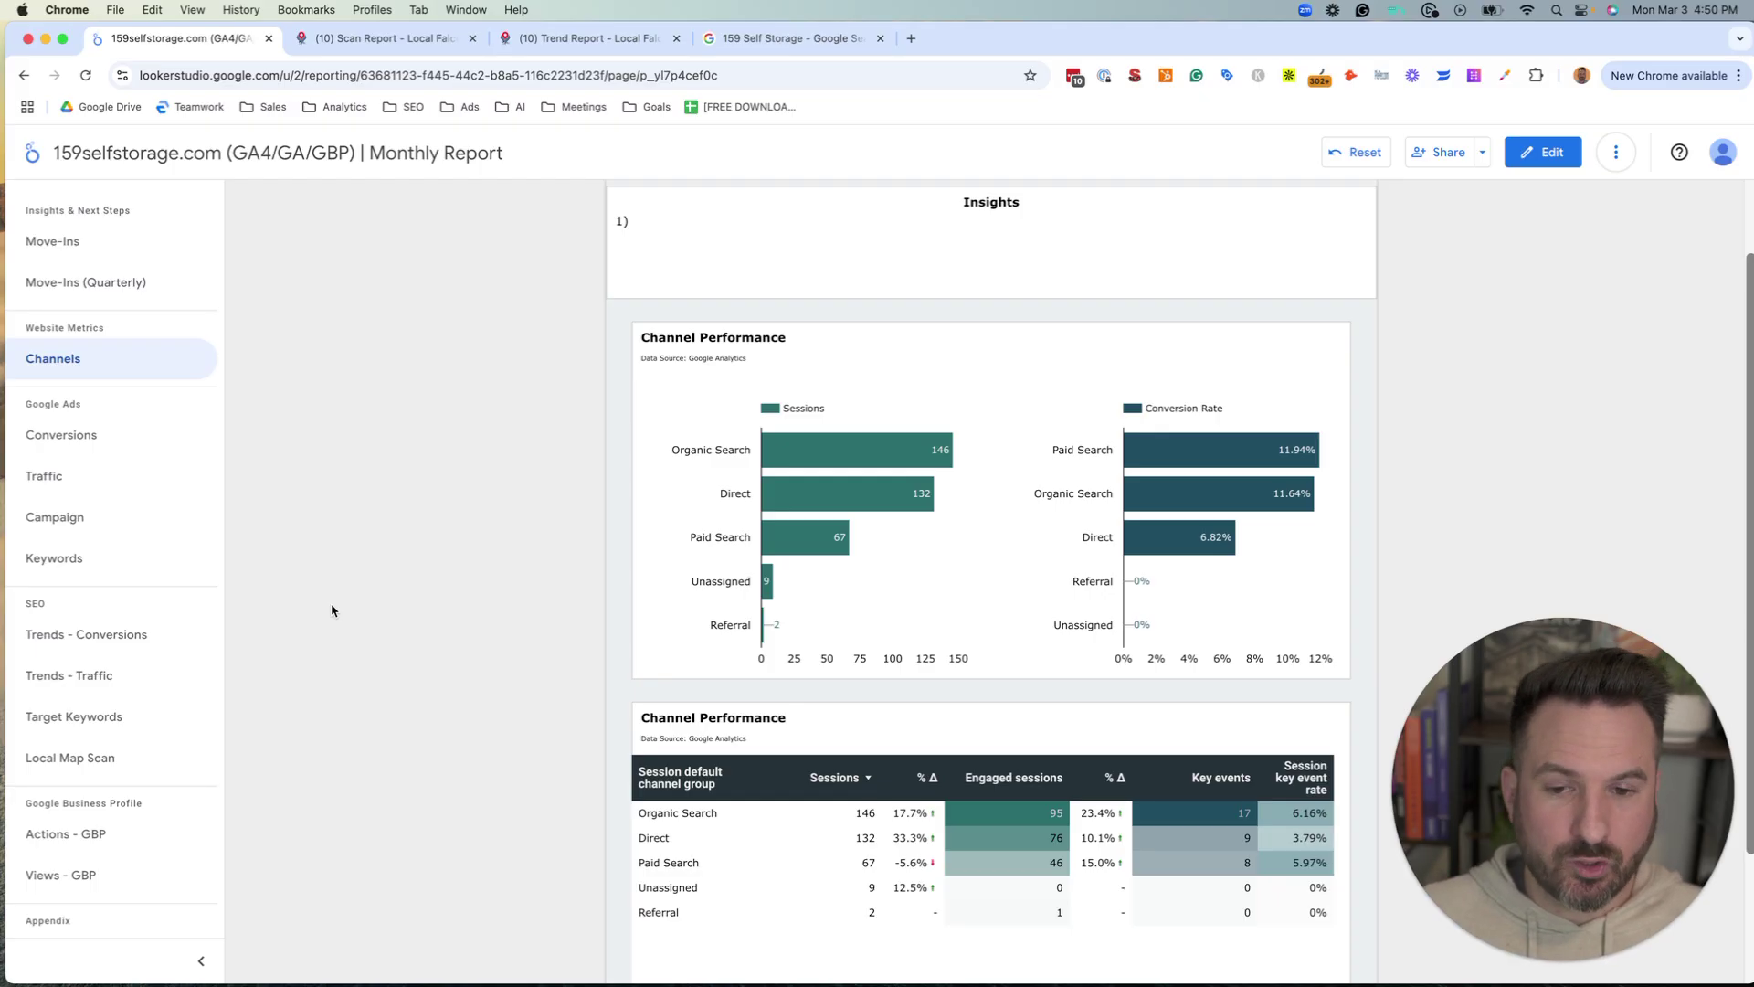
pyautogui.moveTo(784, 557)
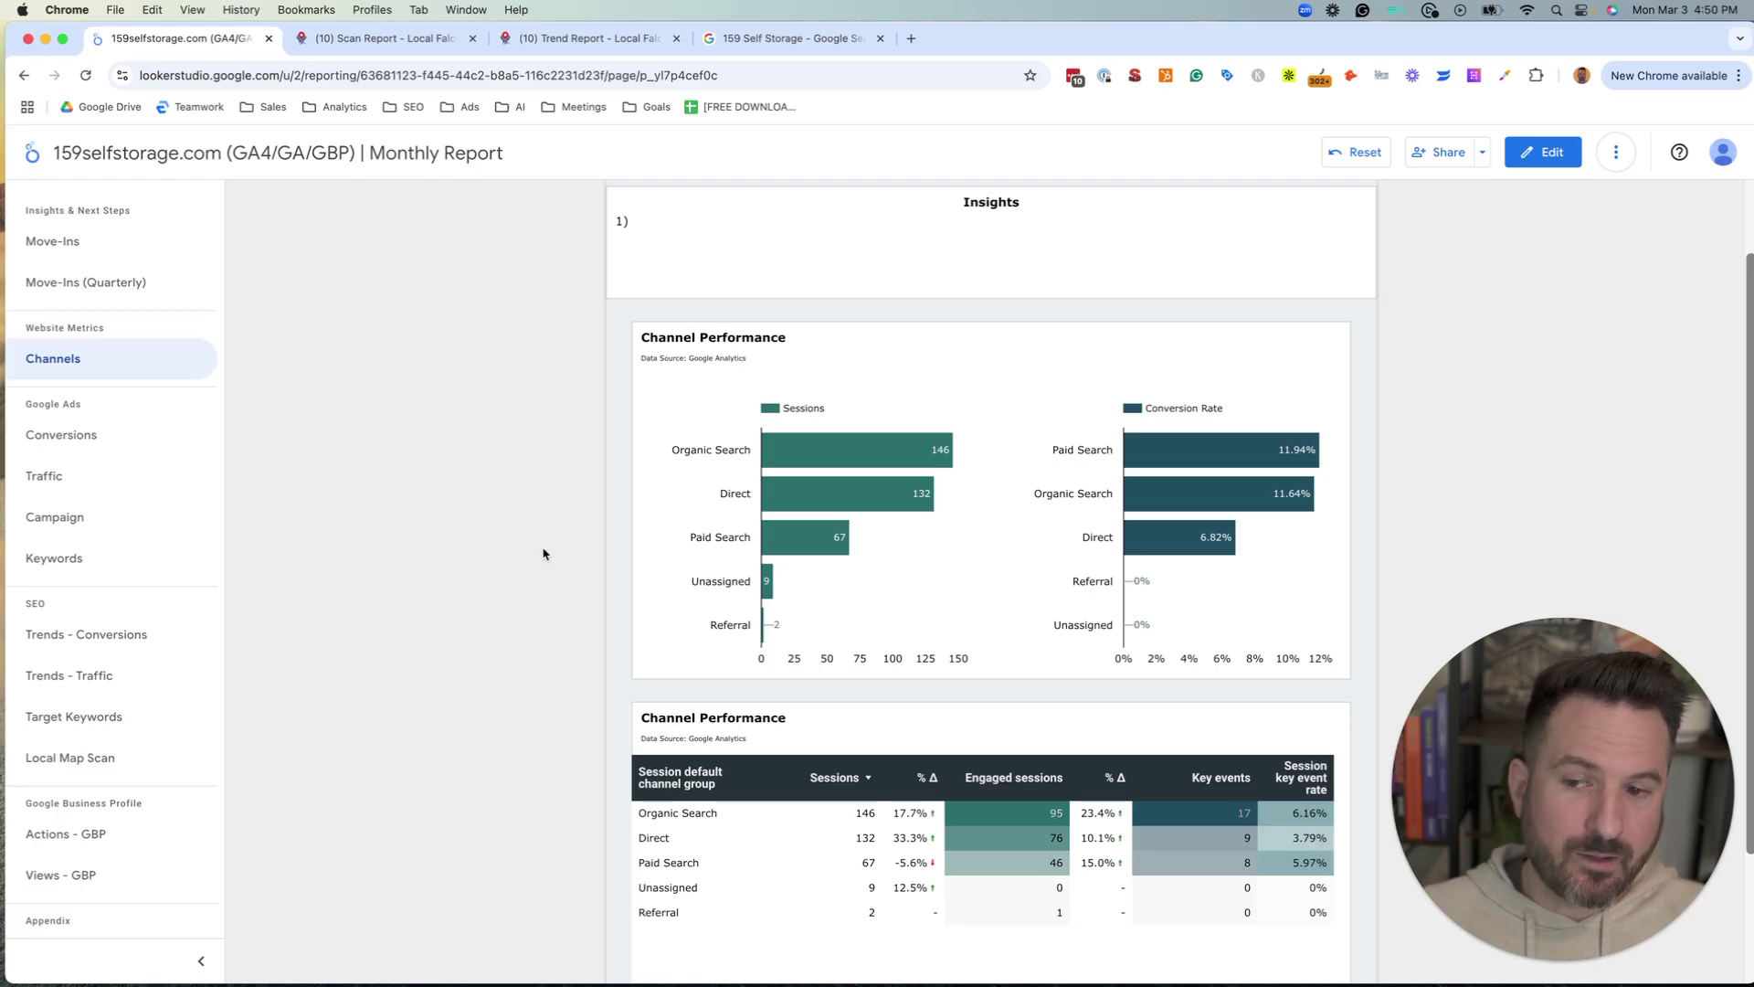
# - Look over the Insights section of the Channels page and highlight the Google Ads heading in the report's page list
pyautogui.scroll(2, 537, 521)
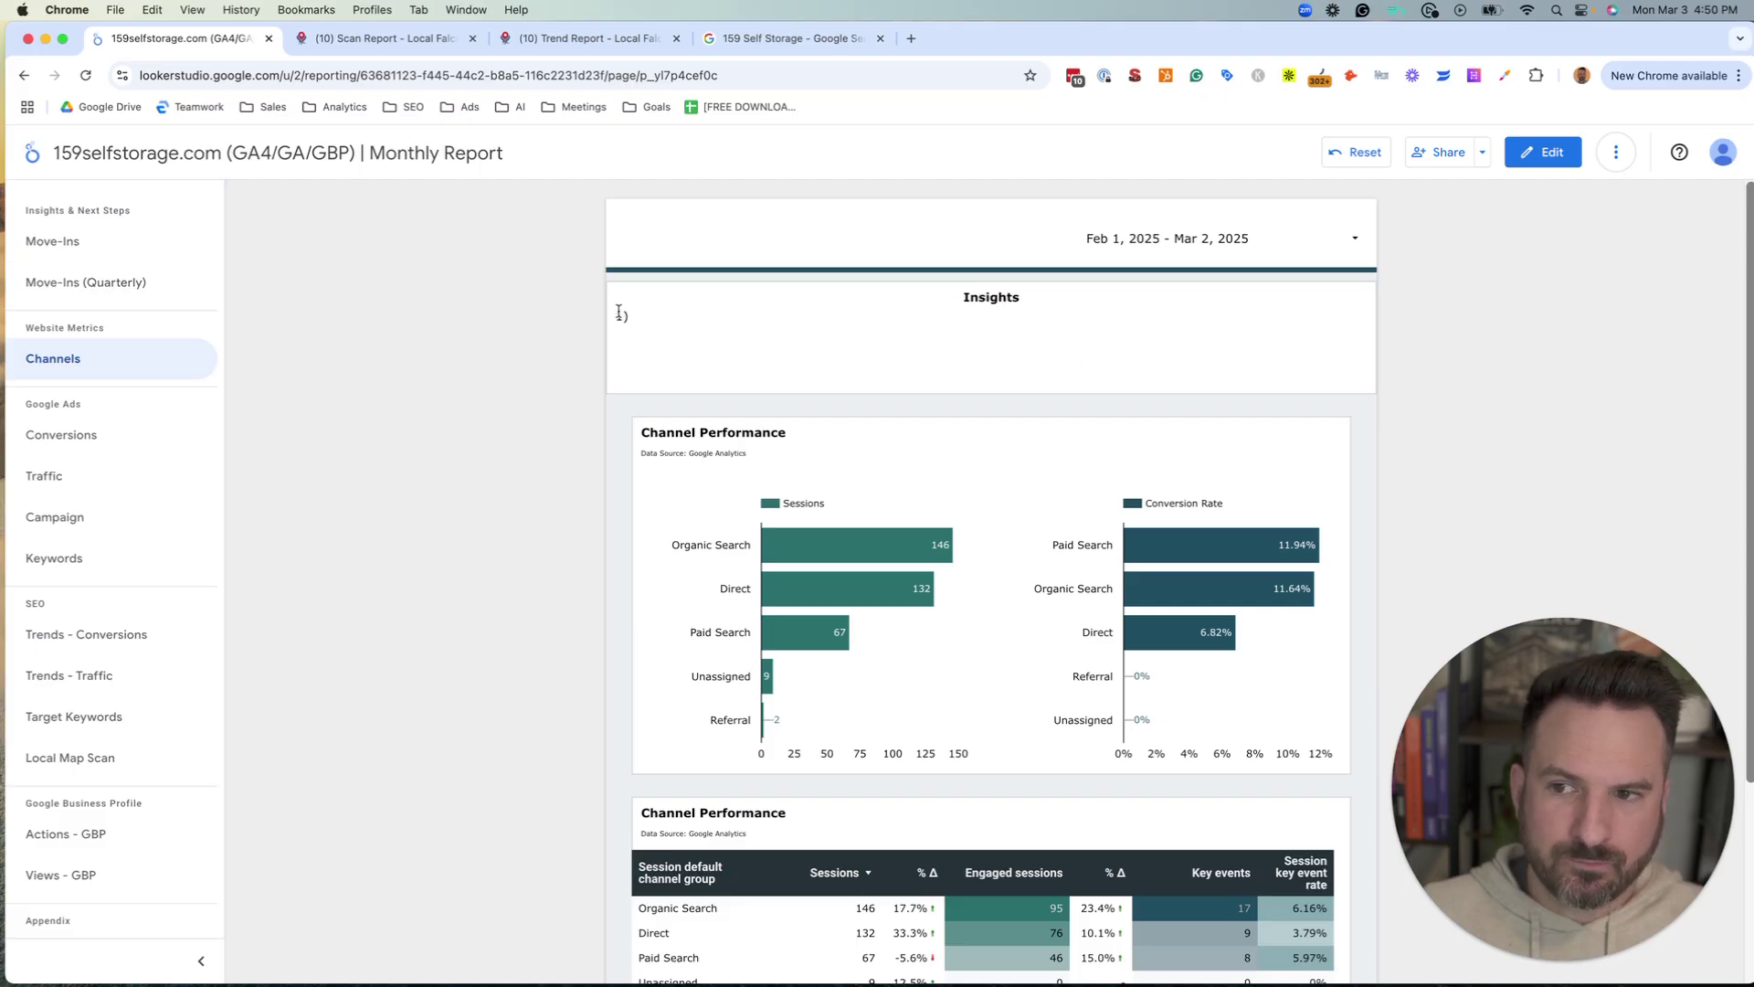
pyautogui.click(697, 320)
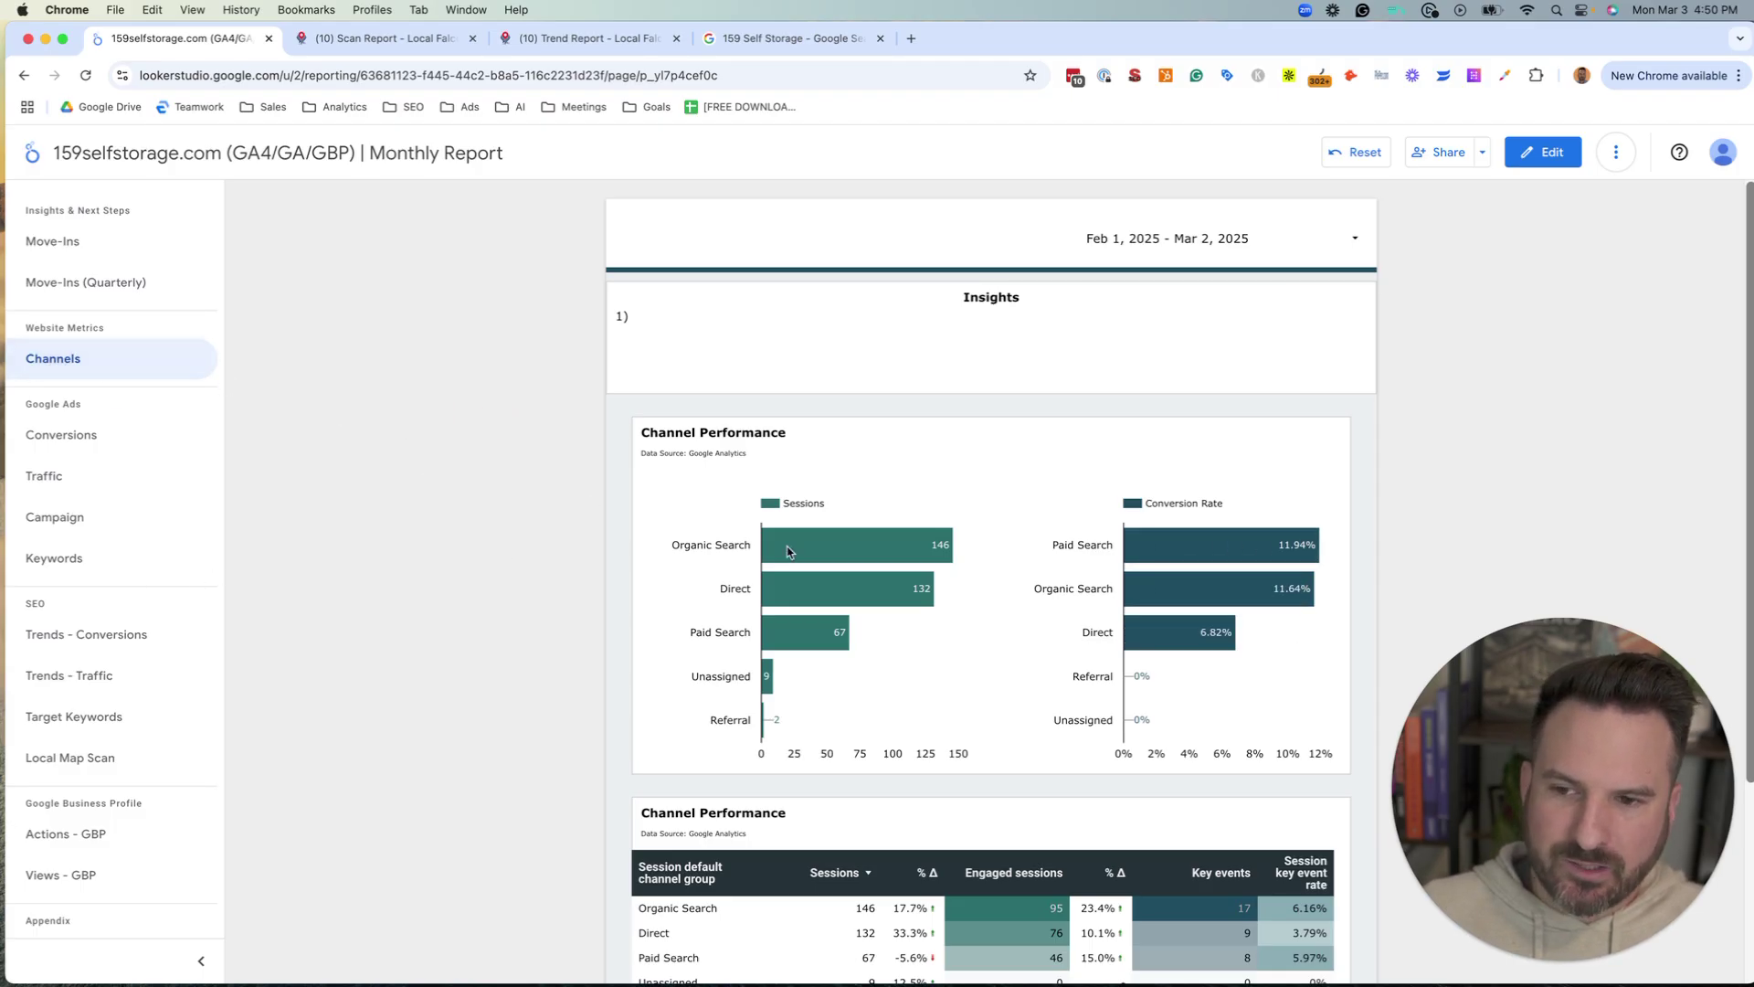
pyautogui.scroll(-1, 278, 548)
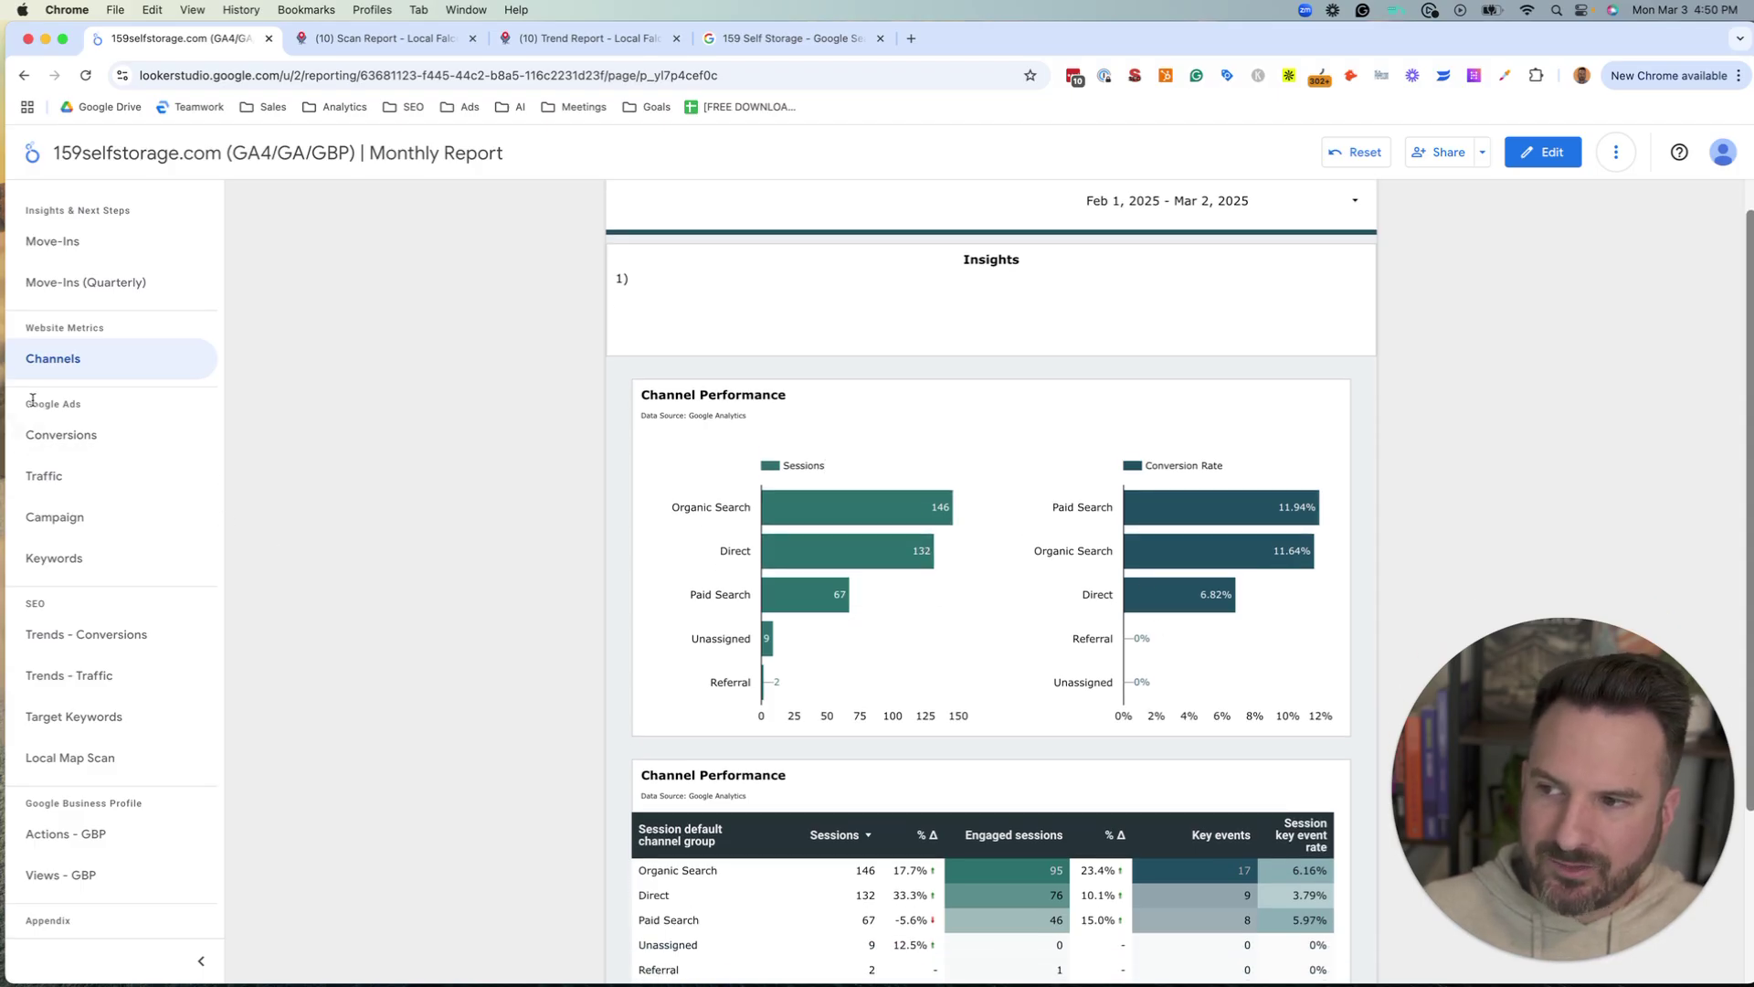
pyautogui.moveTo(33, 403); pyautogui.dragTo(110, 402)
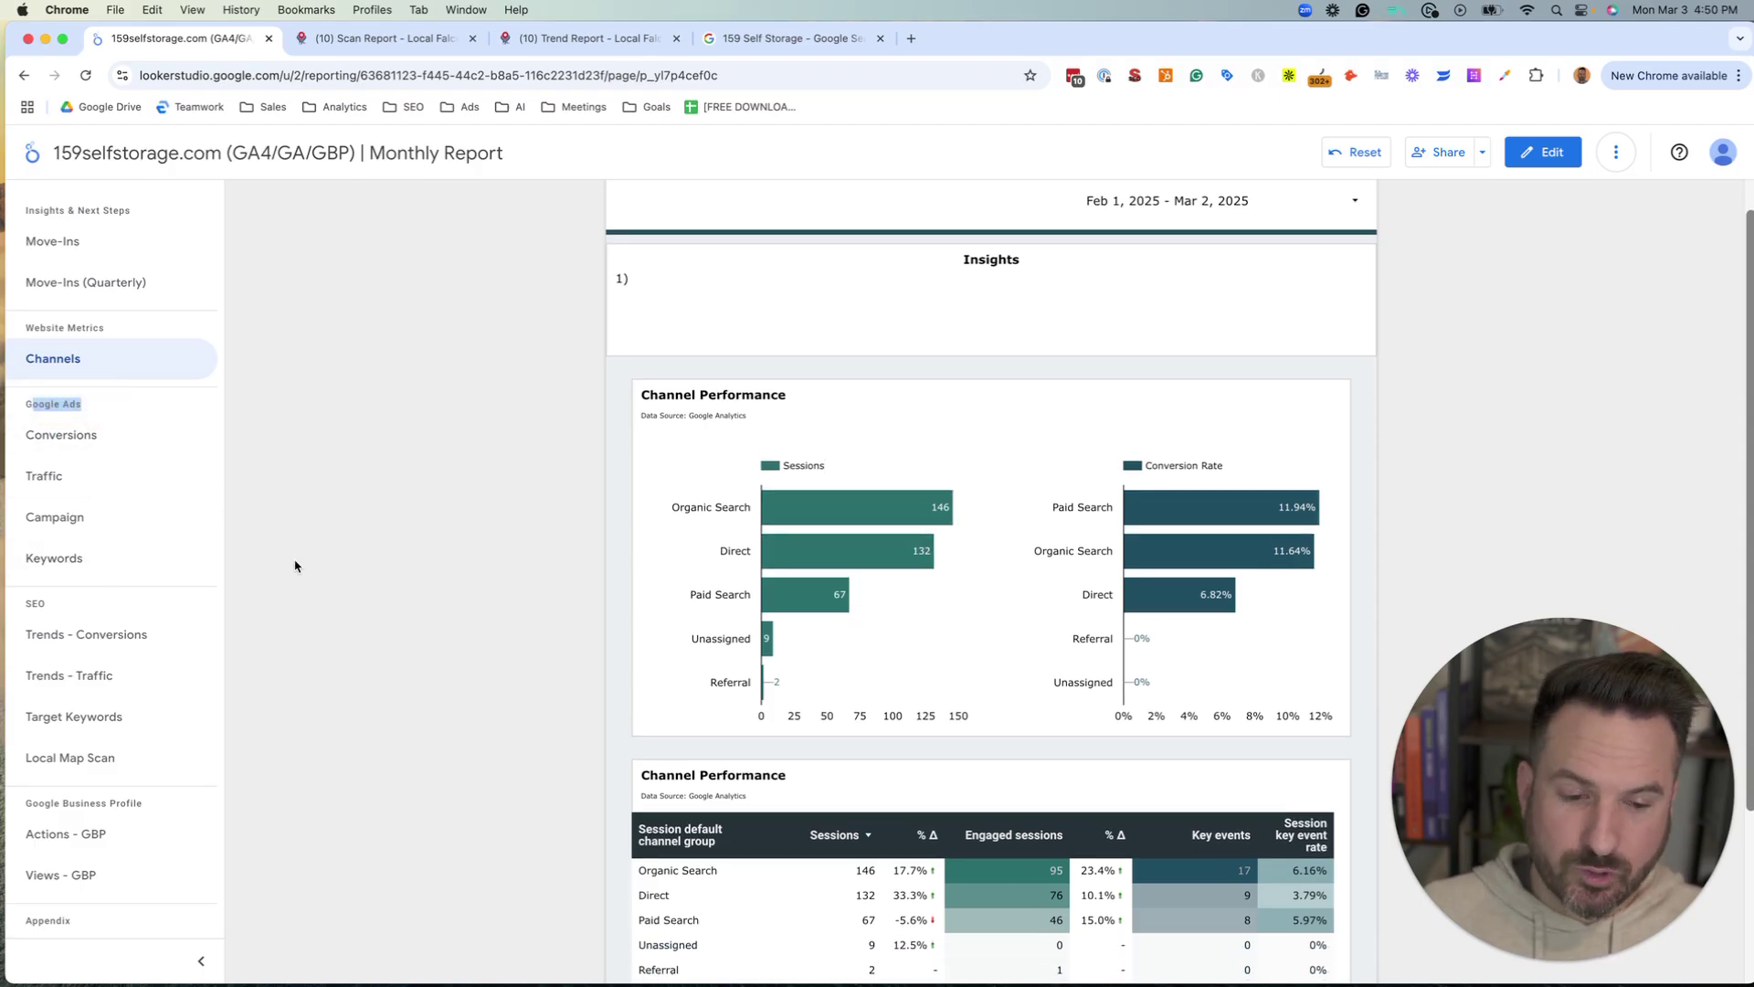
# - Highlight the Google Ads and SEO headings in the report's page list
pyautogui.tripleClick(41, 403)
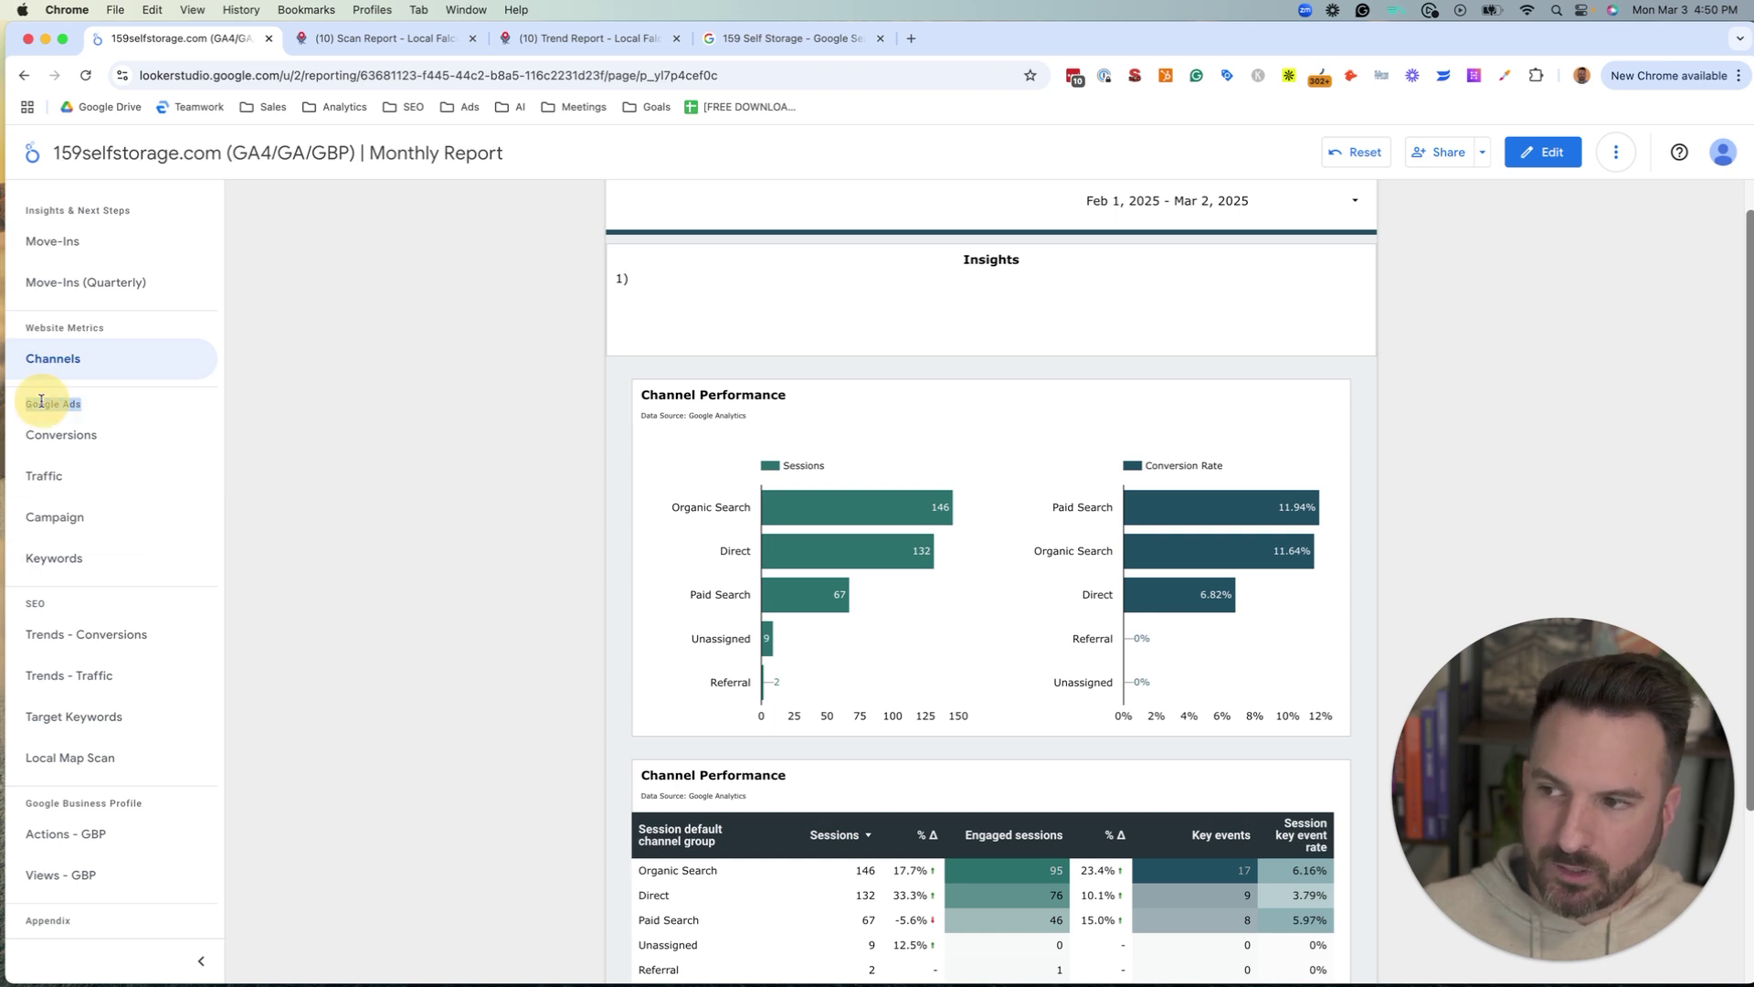
pyautogui.doubleClick(35, 602)
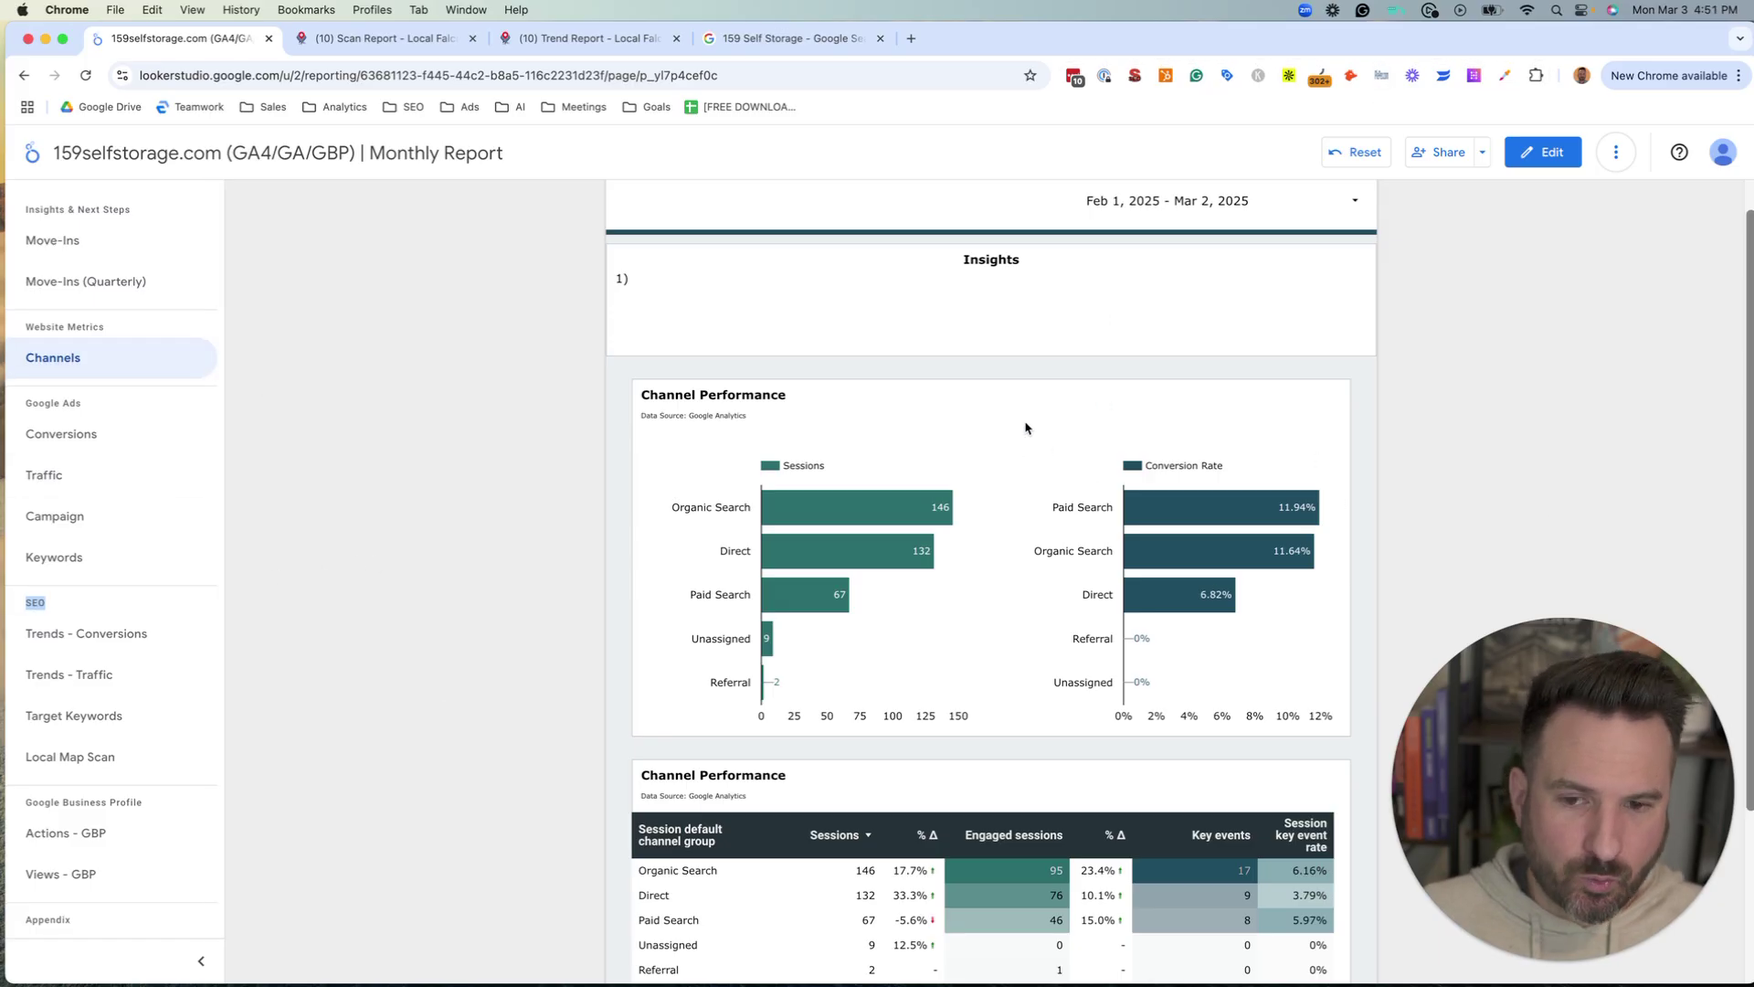
pyautogui.scroll(1, 1234, 356)
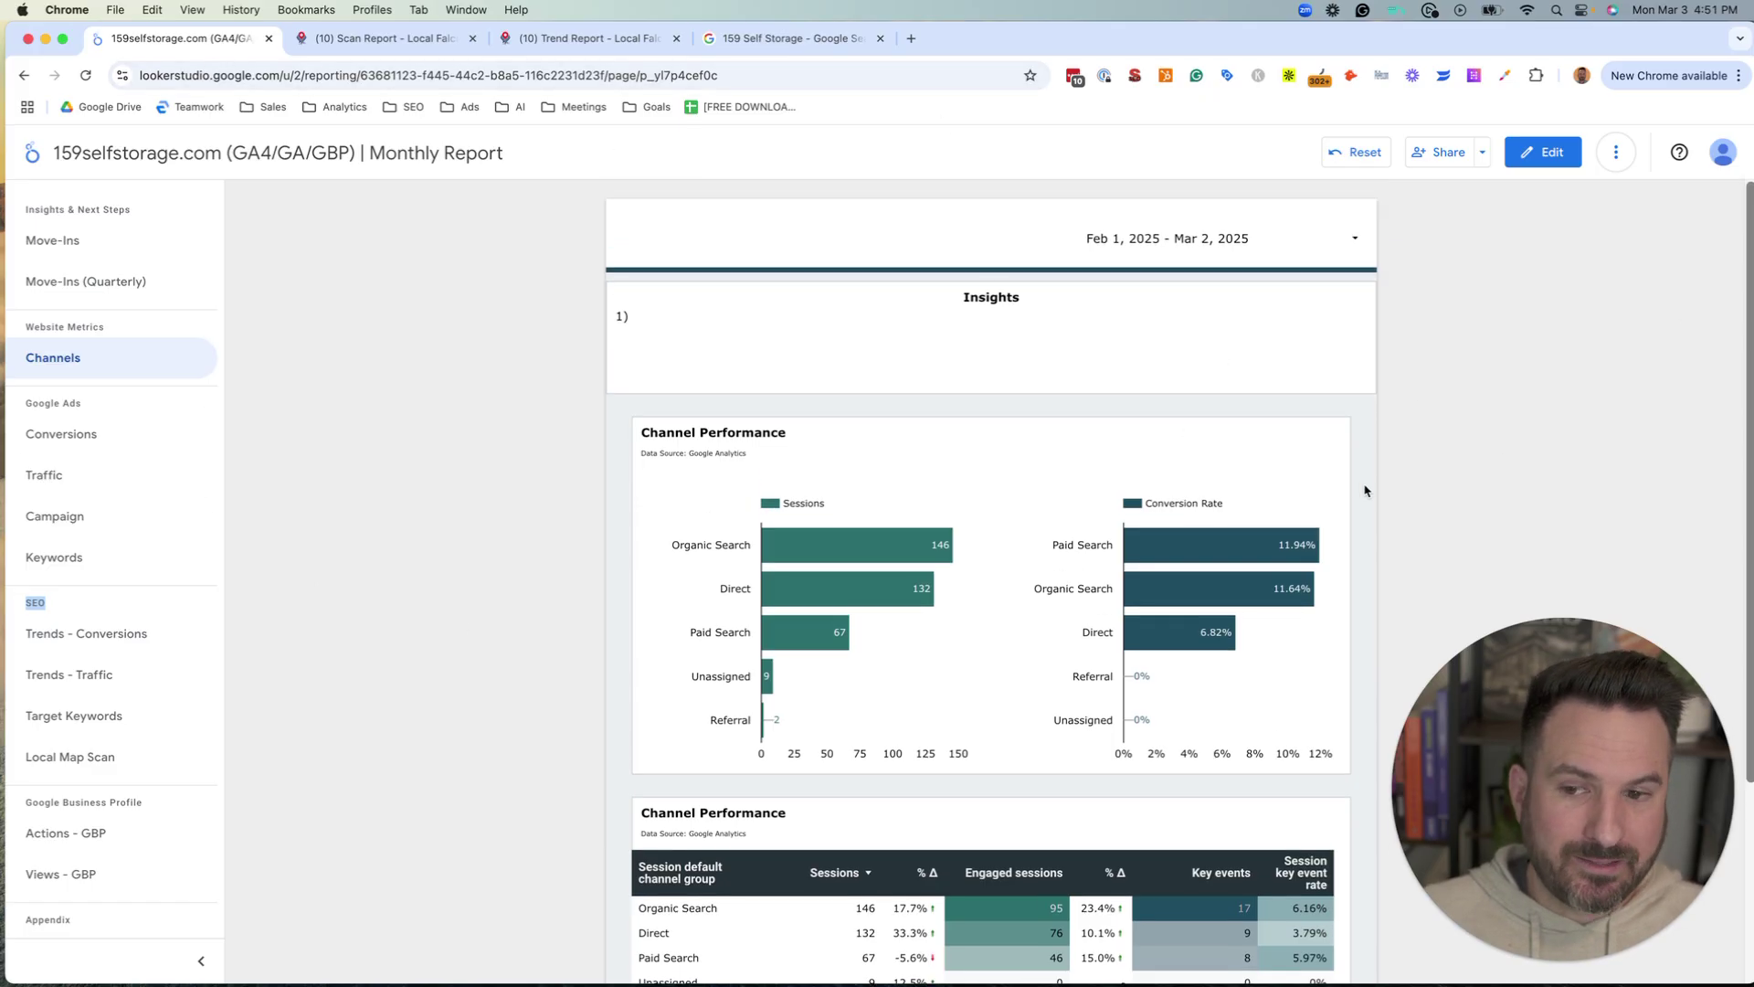
# - Switch the Channels page to edit mode, inspect the Conversion Rate chart's setup, and return to viewing the report
pyautogui.click(1544, 153)
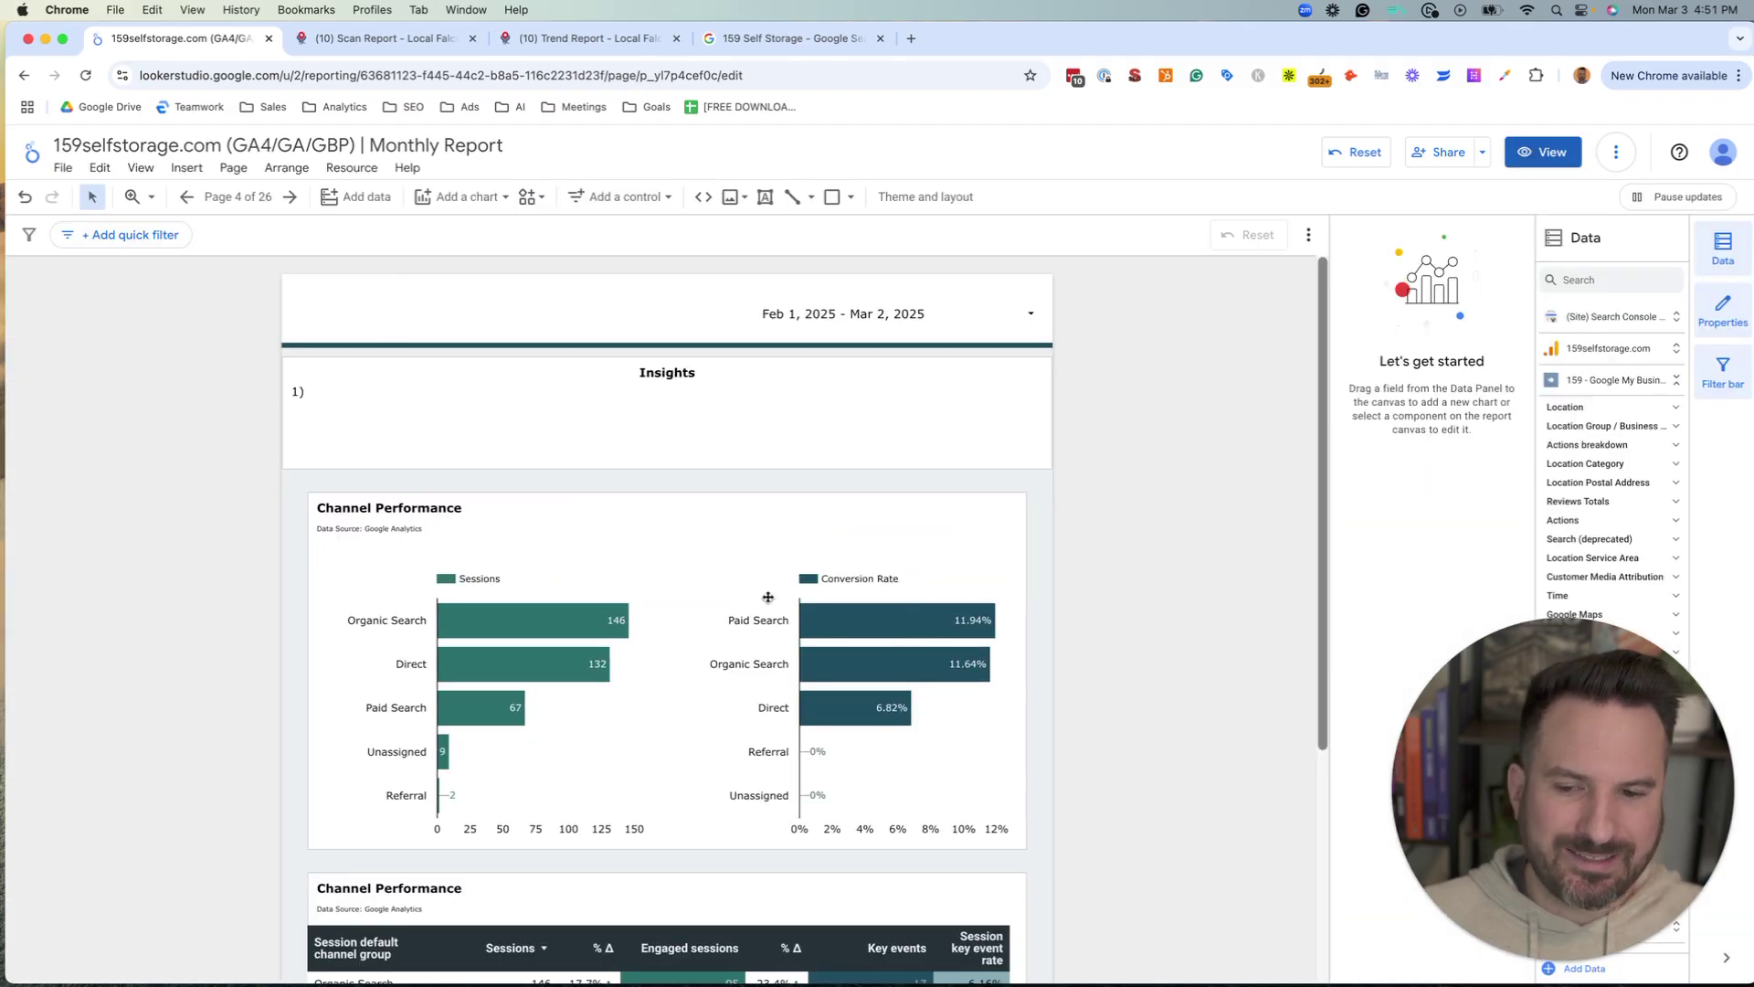
pyautogui.click(968, 620)
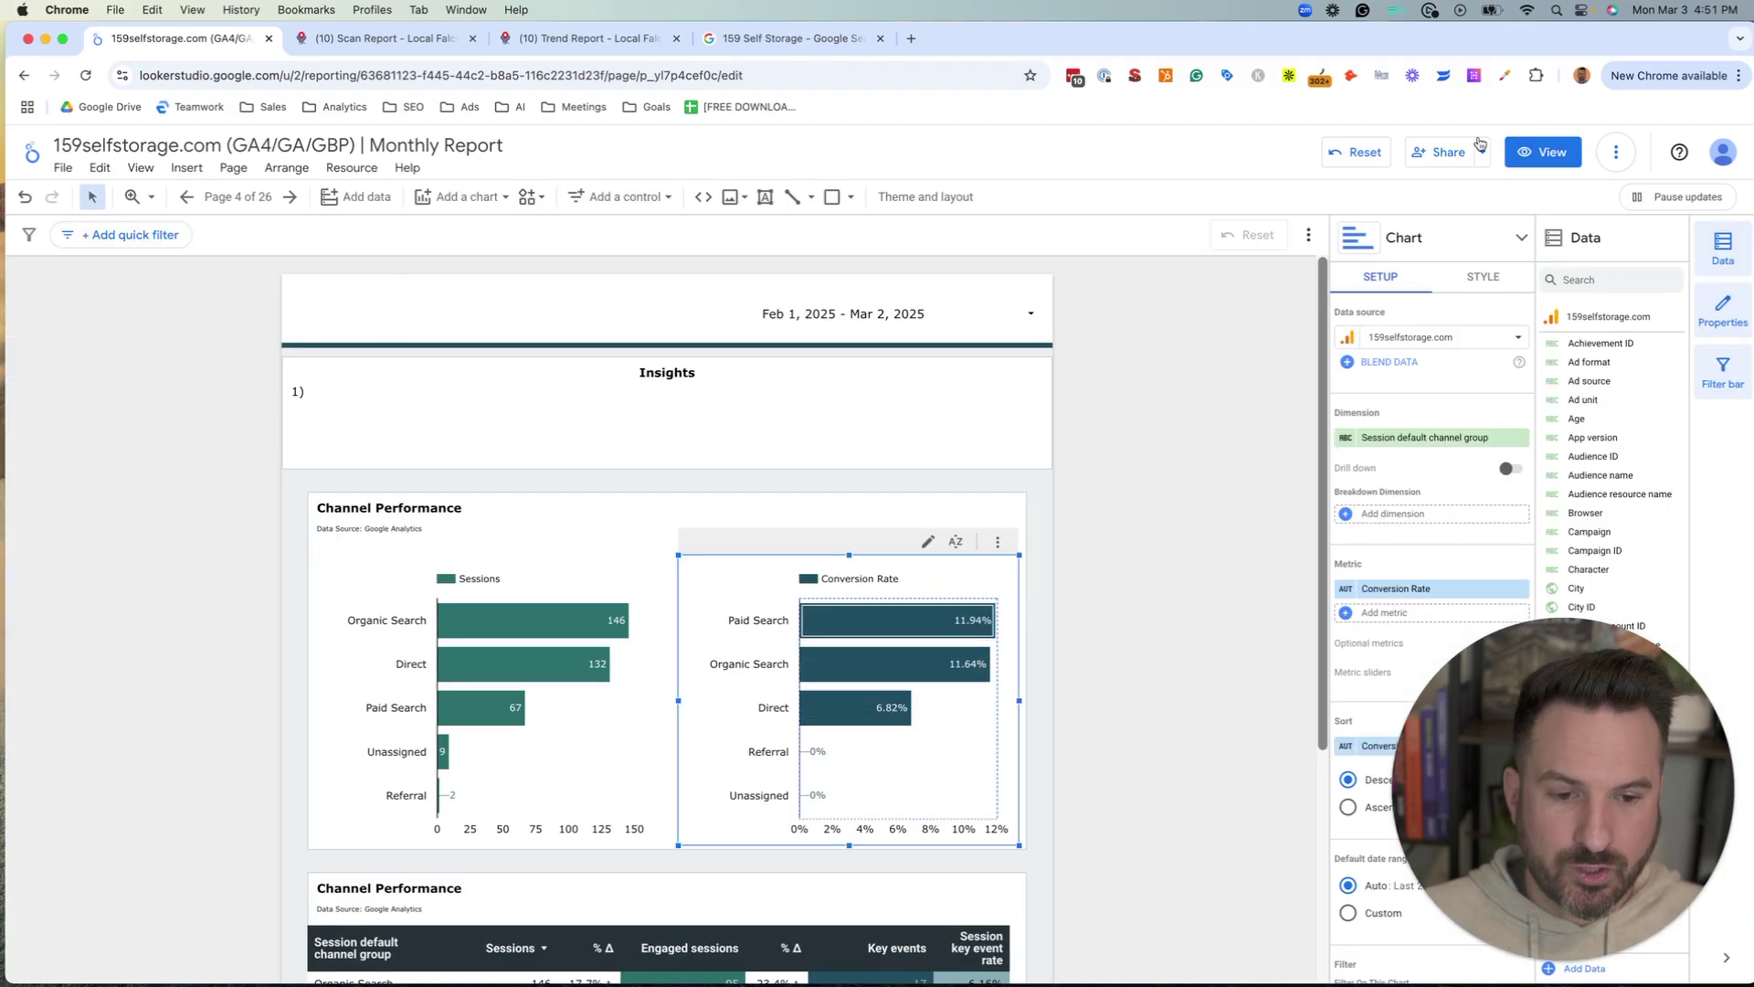
pyautogui.click(1544, 152)
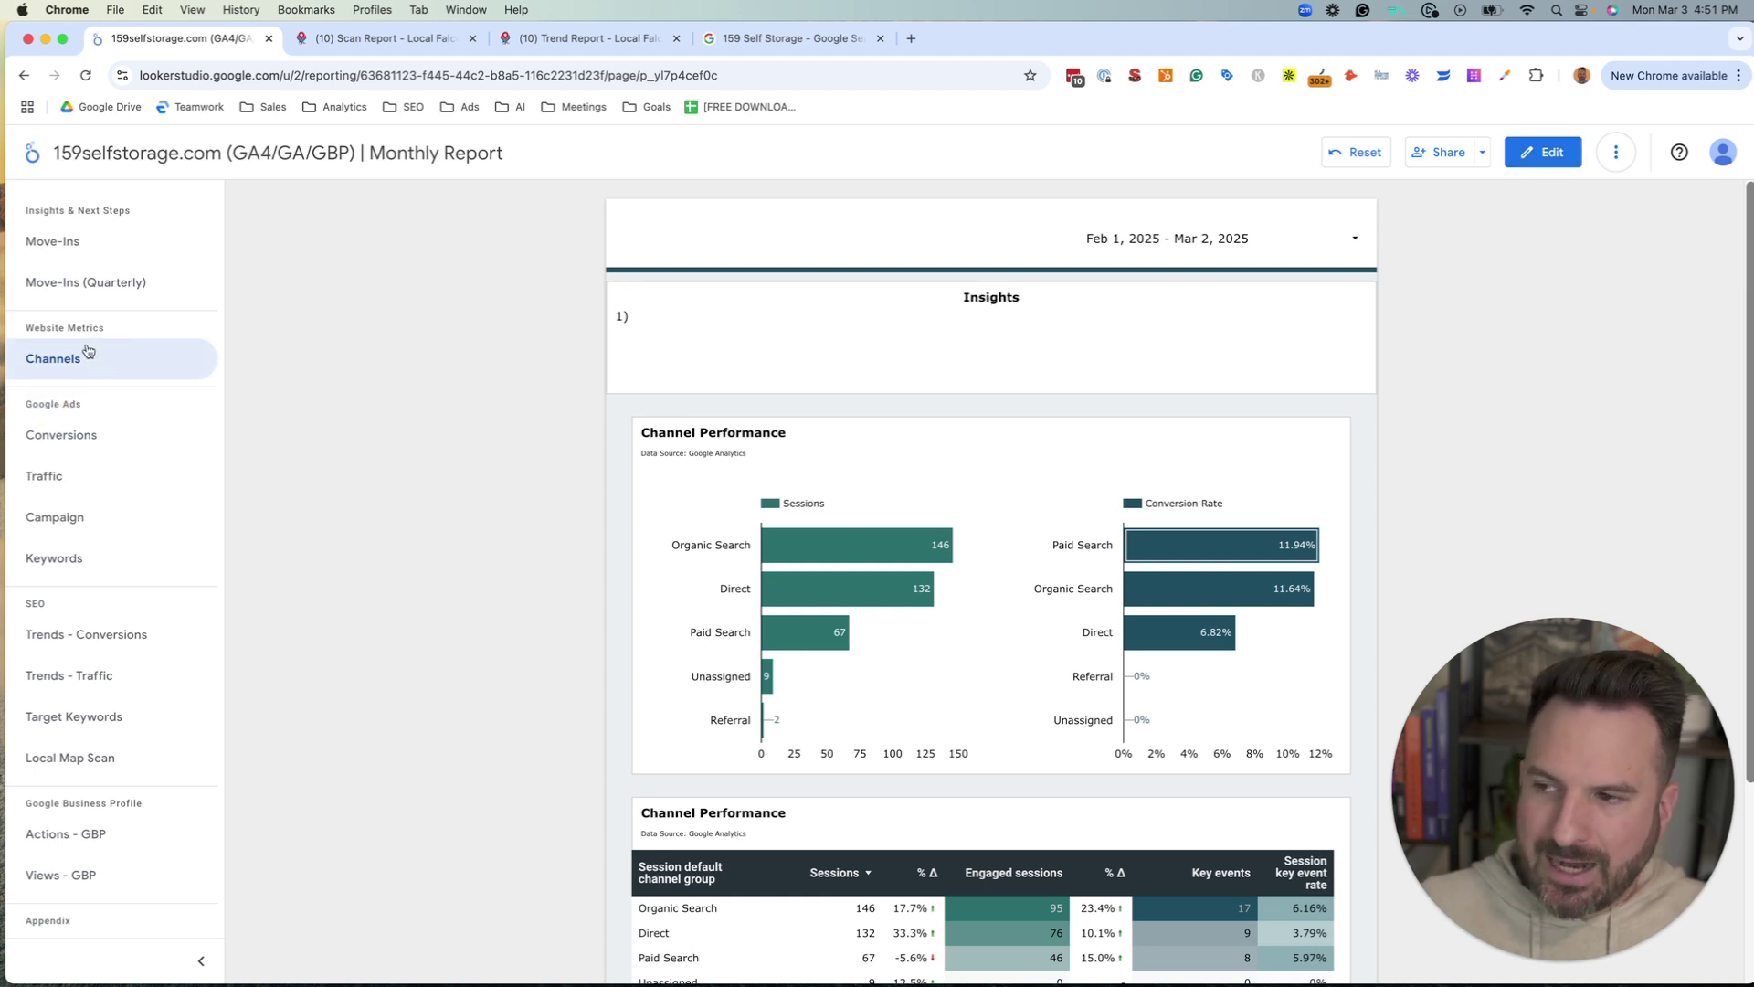
# - Open the Google Ads Conversions page and compare the monthly conversions from November 2024 to February 2025 with the cost per conversion
pyautogui.scroll(-1, 87, 350)
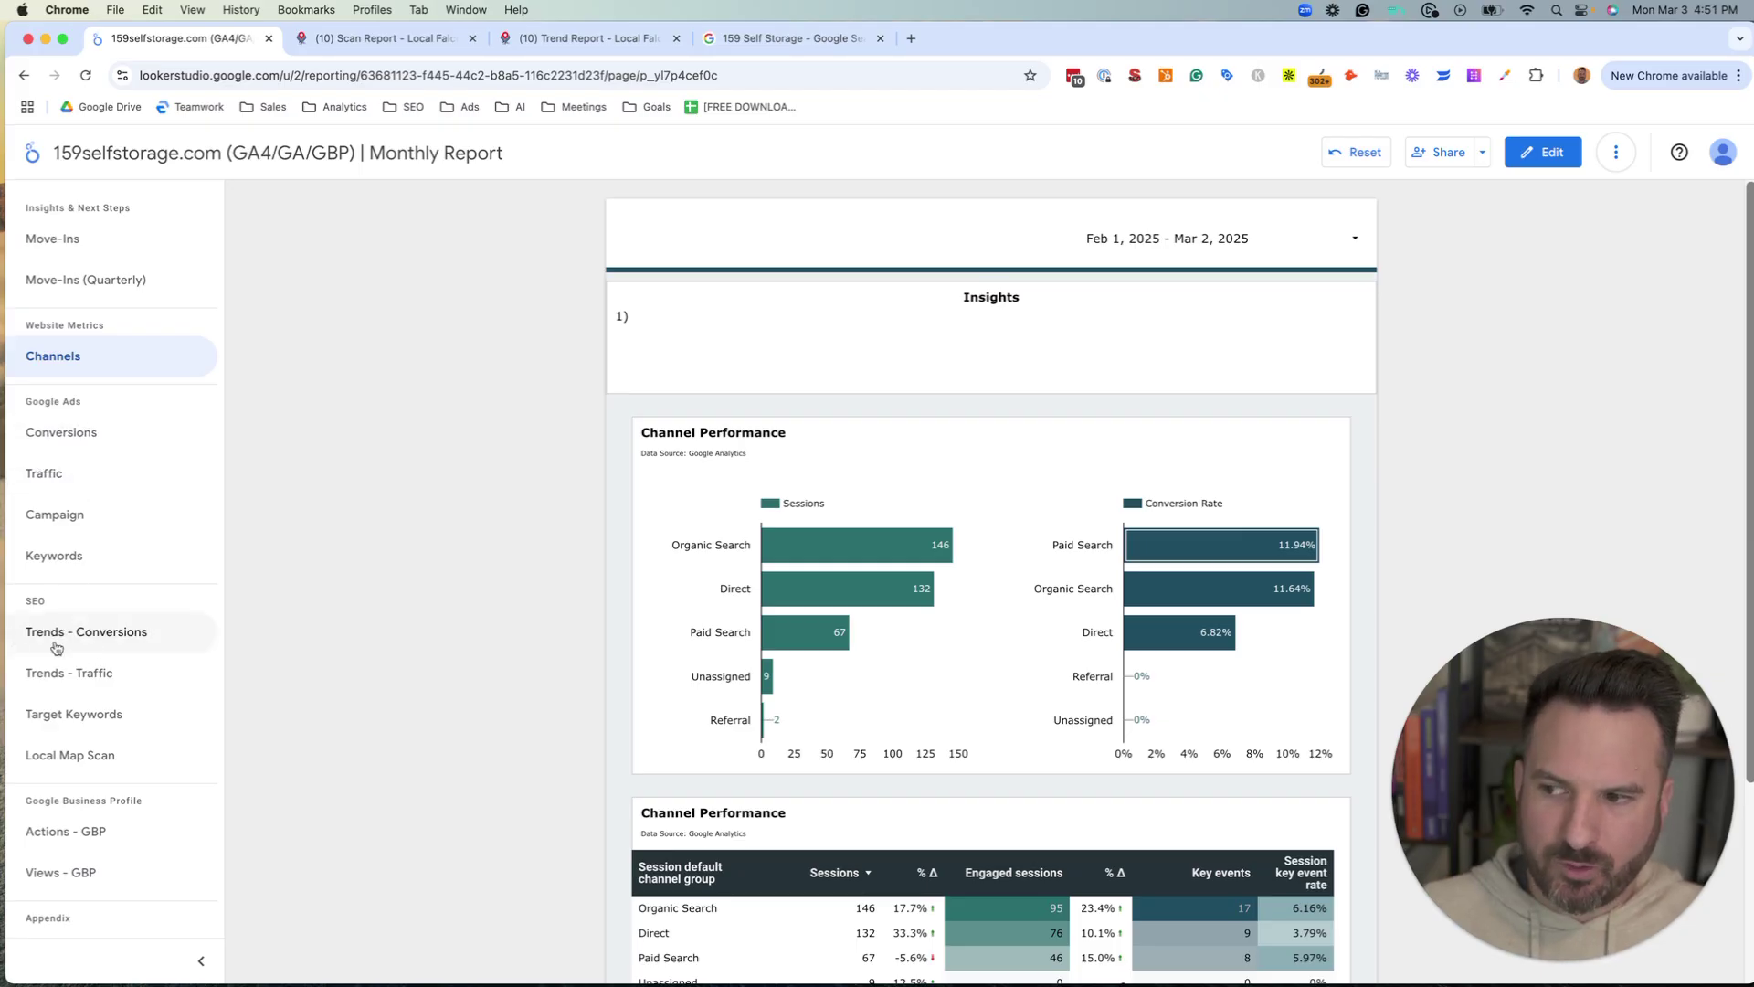
pyautogui.click(64, 437)
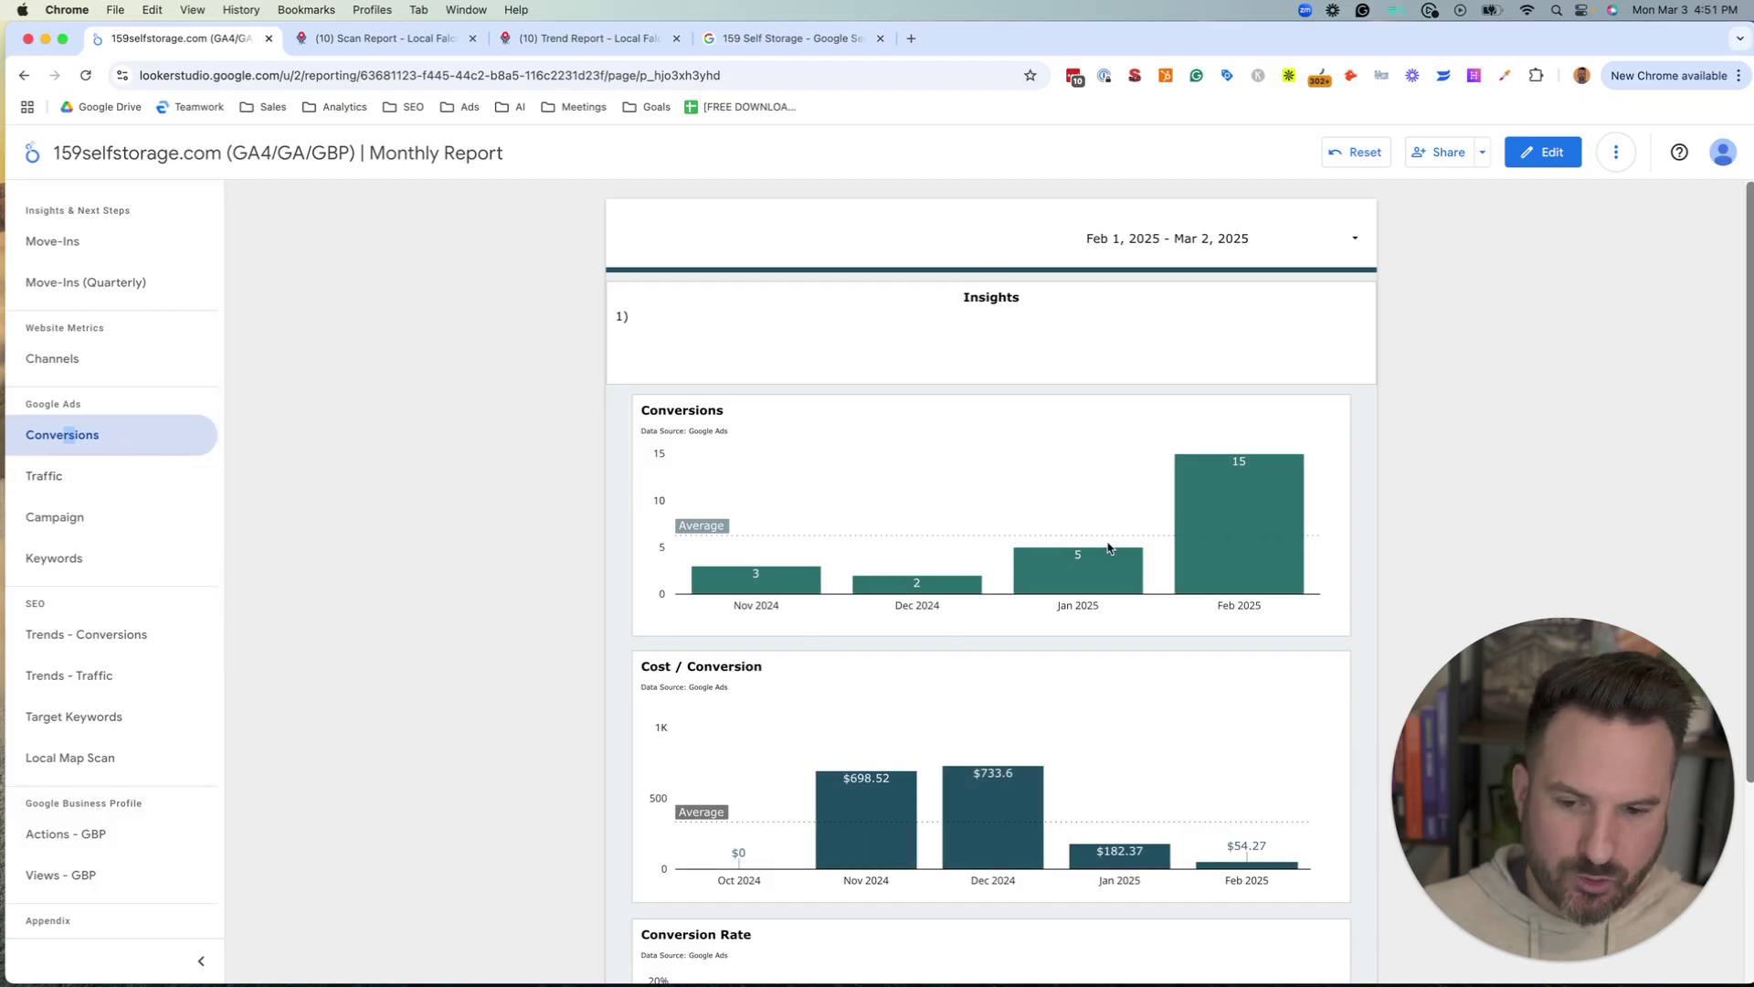
pyautogui.scroll(-1, 921, 501)
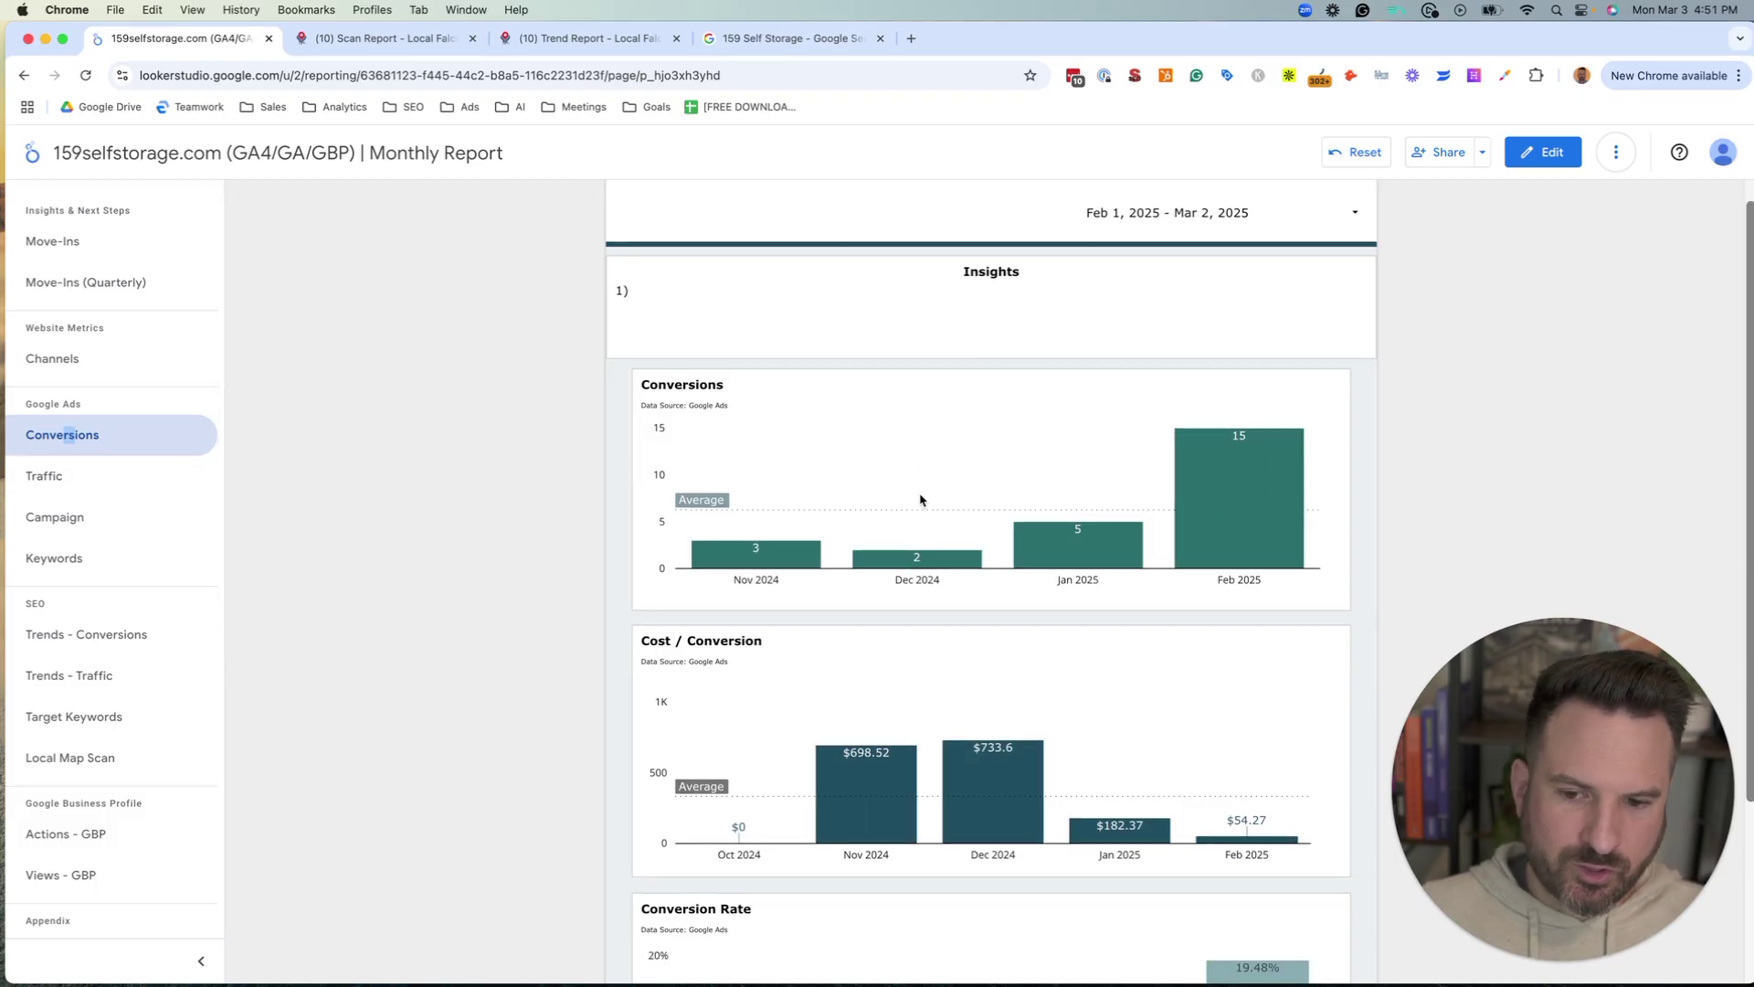
pyautogui.scroll(-2, 921, 500)
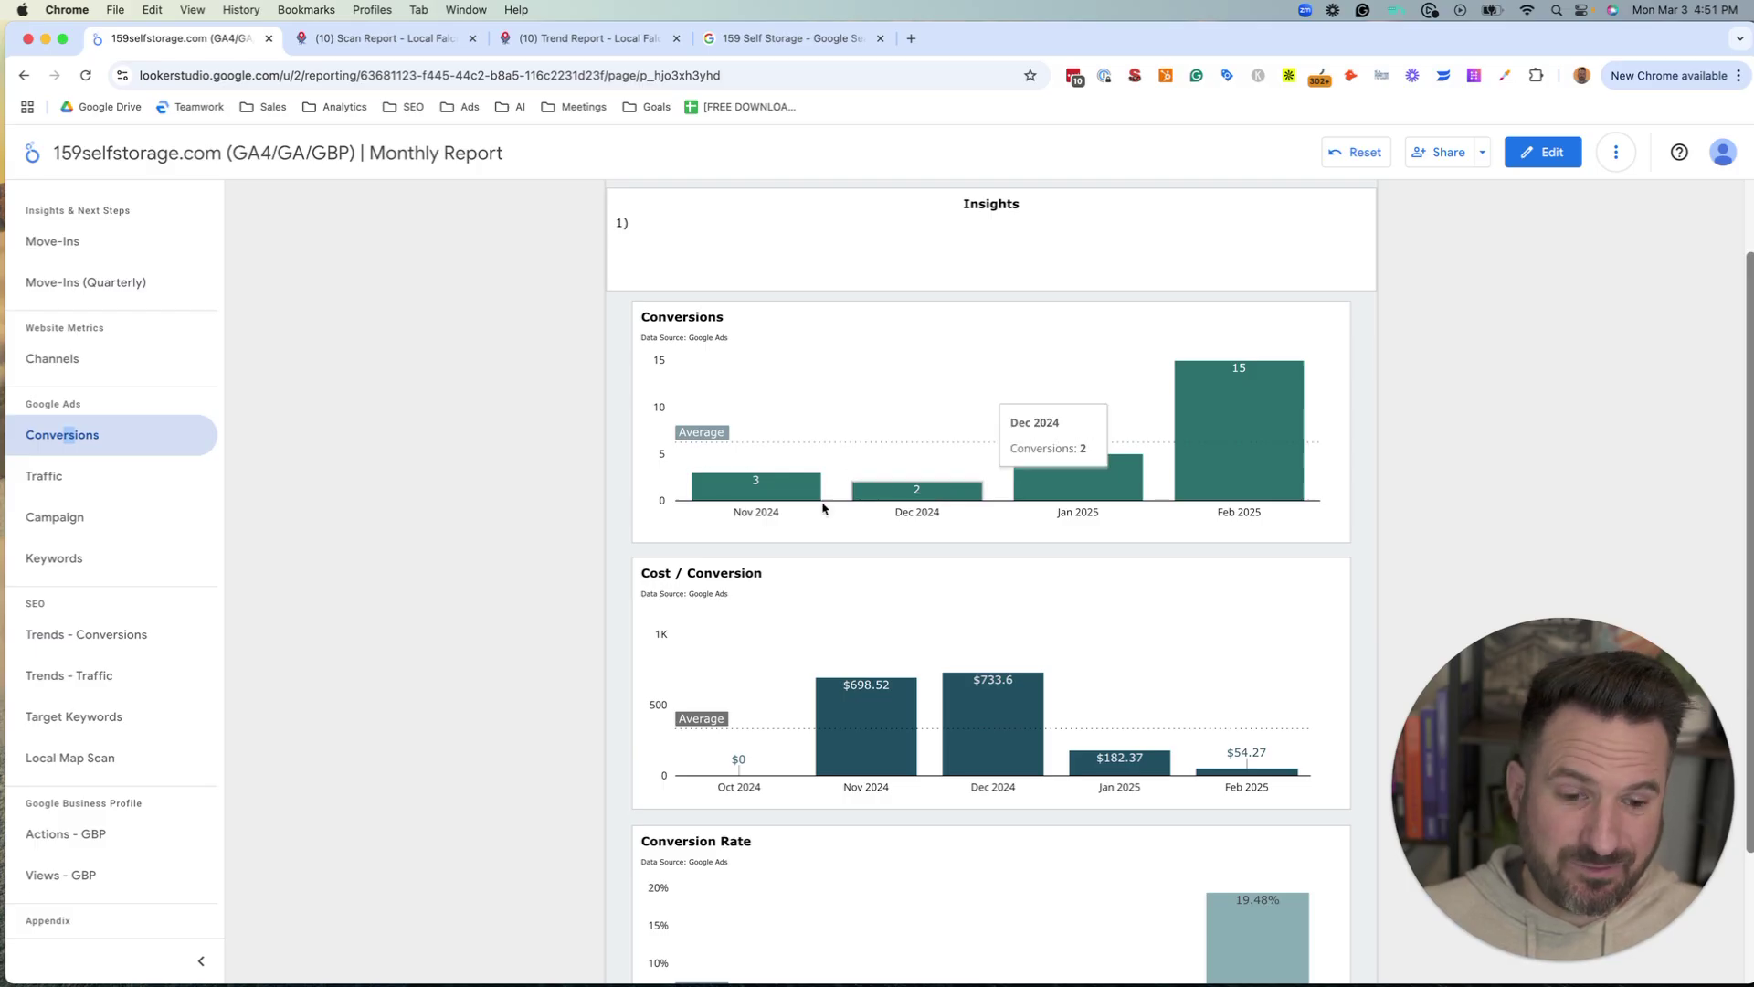
pyautogui.moveTo(1075, 475)
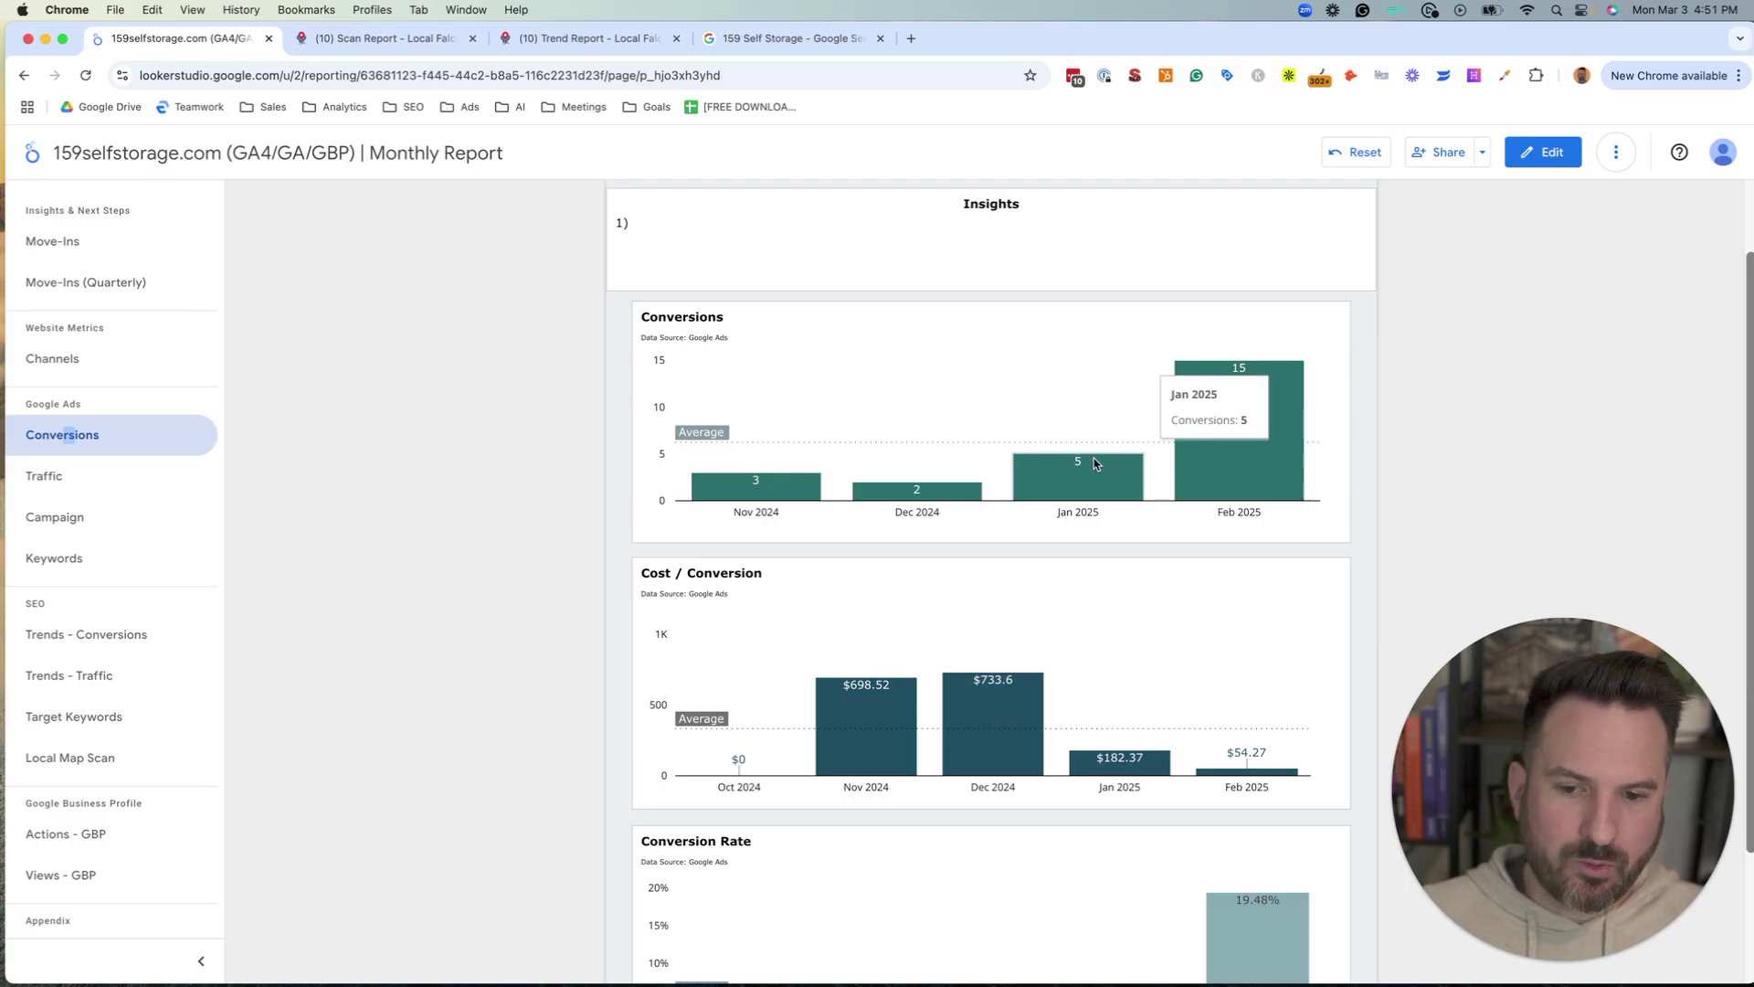
pyautogui.moveTo(1078, 766)
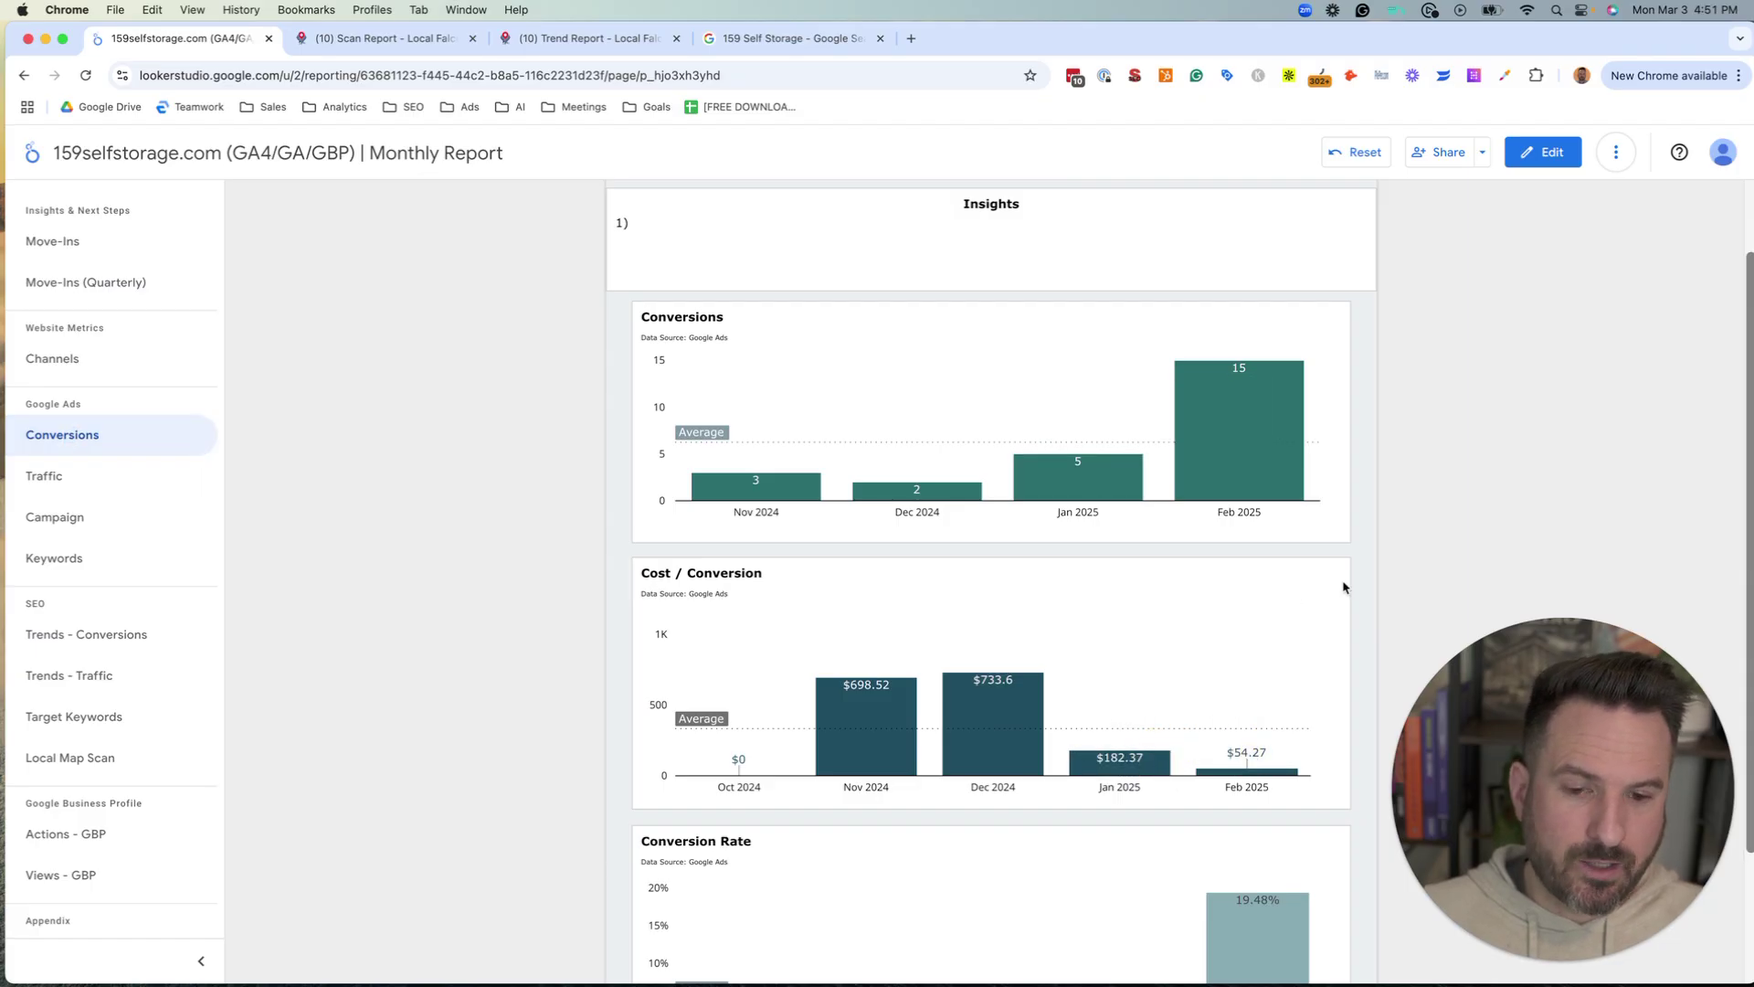
# - Examine the Conversion Rate chart together with the Cost / Conversion chart, and return to the monthly Conversions chart
pyautogui.scroll(-2, 1473, 478)
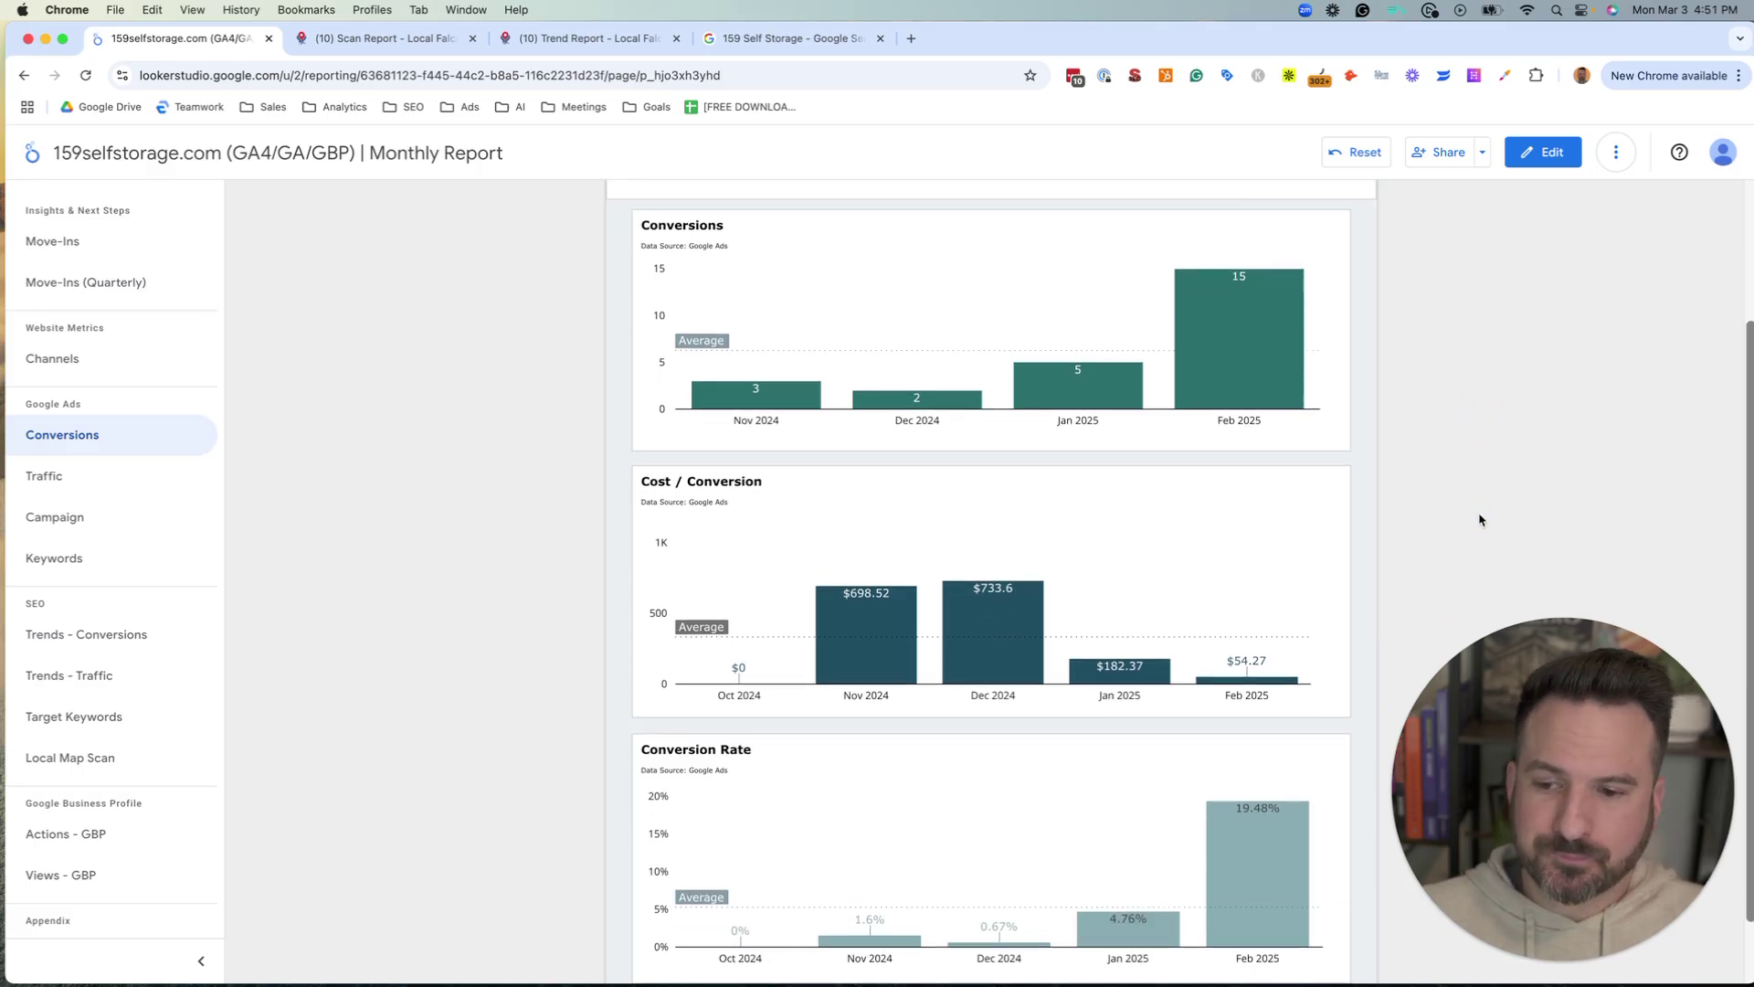
pyautogui.scroll(1, 1420, 510)
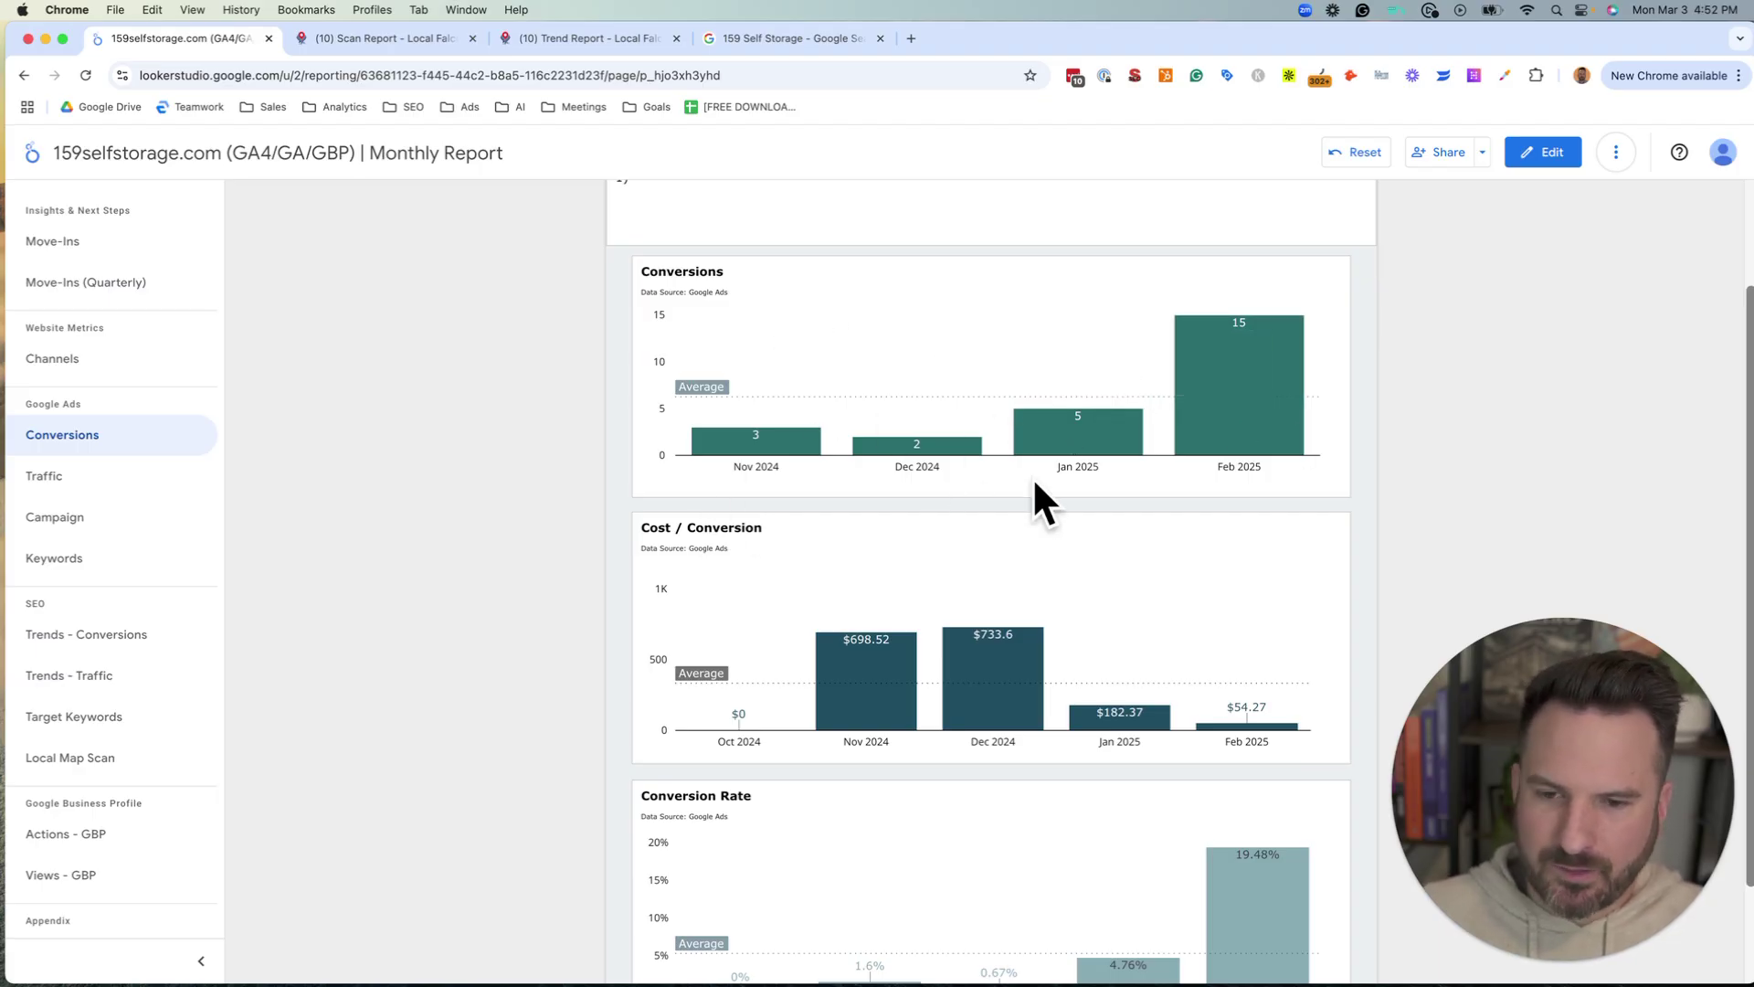
pyautogui.moveTo(681, 271); pyautogui.dragTo(724, 271)
pyautogui.click(1498, 413)
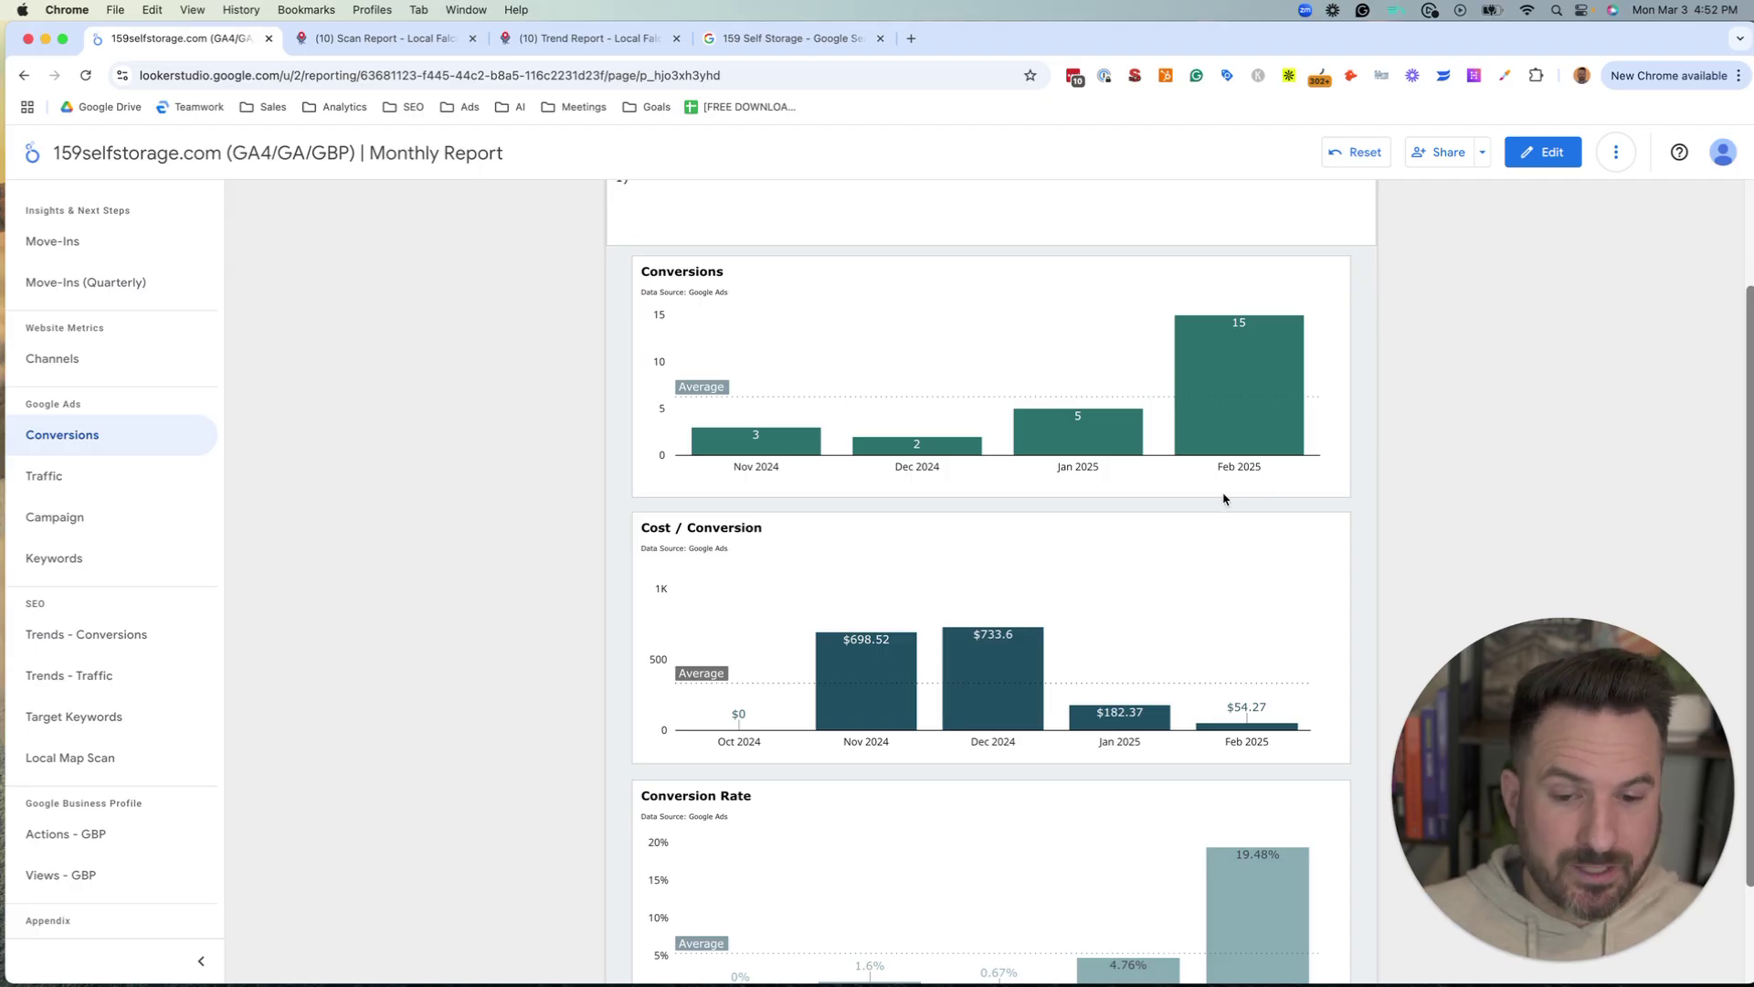
# - Open the Google Ads Traffic page and compare the monthly CTR, CPC and Cost charts
pyautogui.click(141, 474)
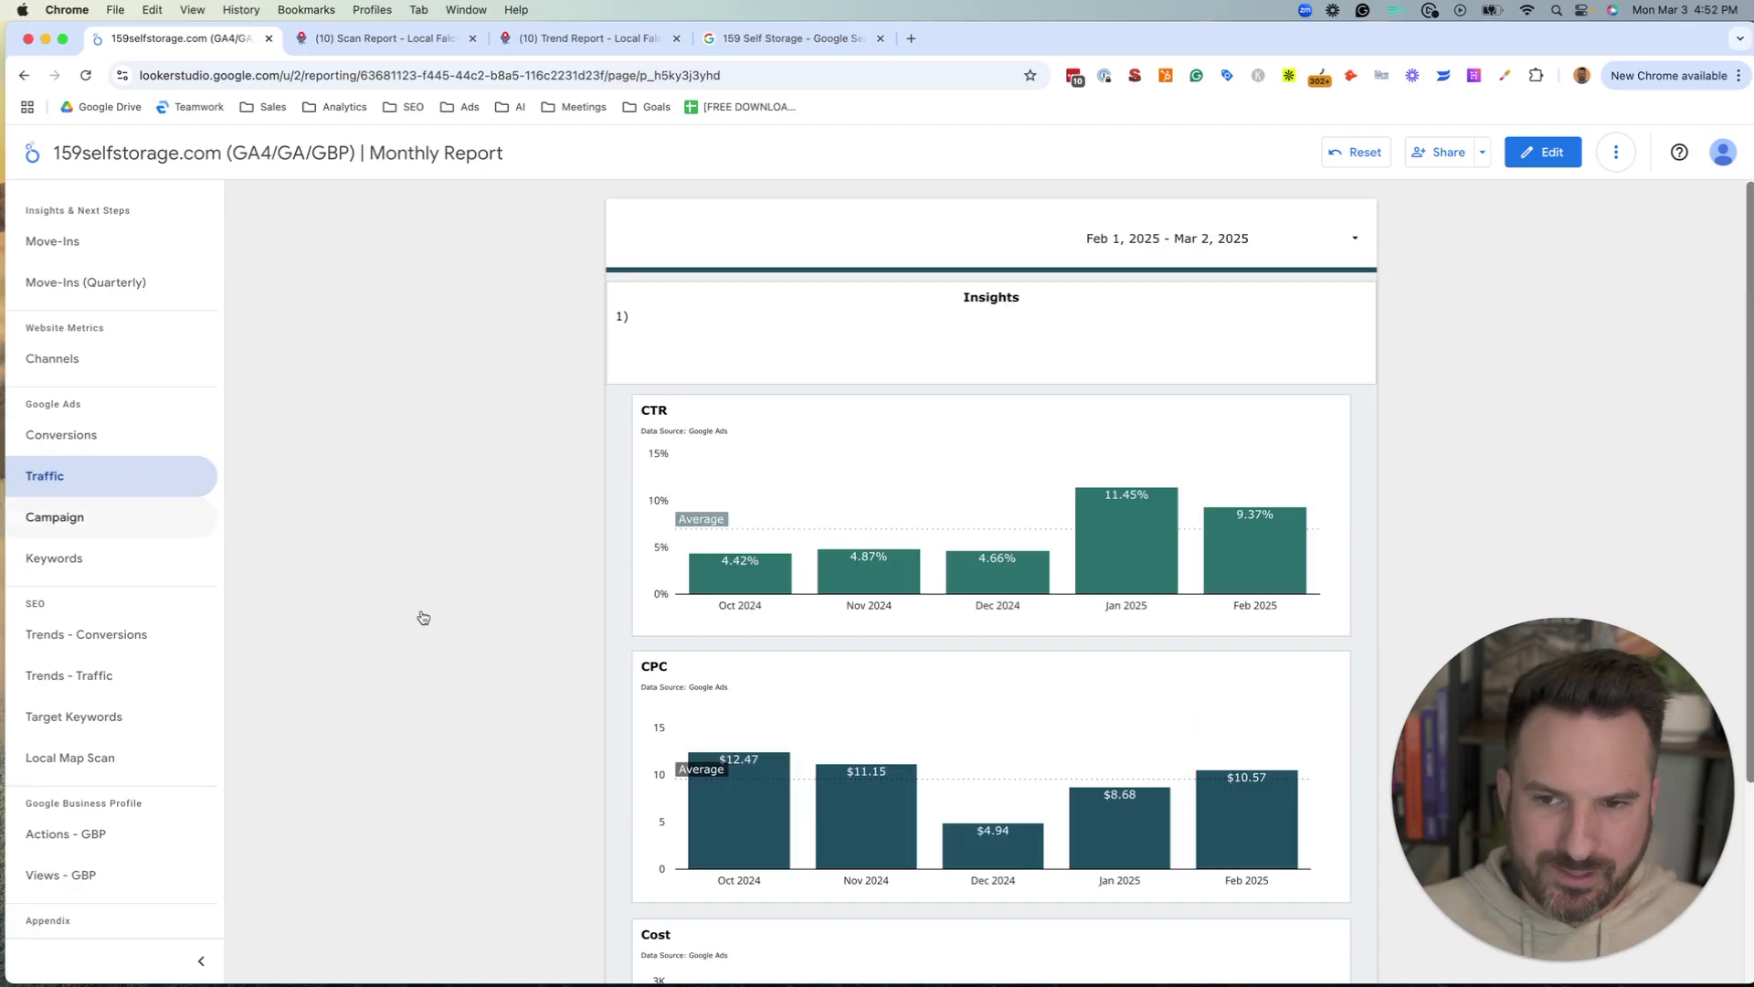
pyautogui.scroll(-2, 533, 571)
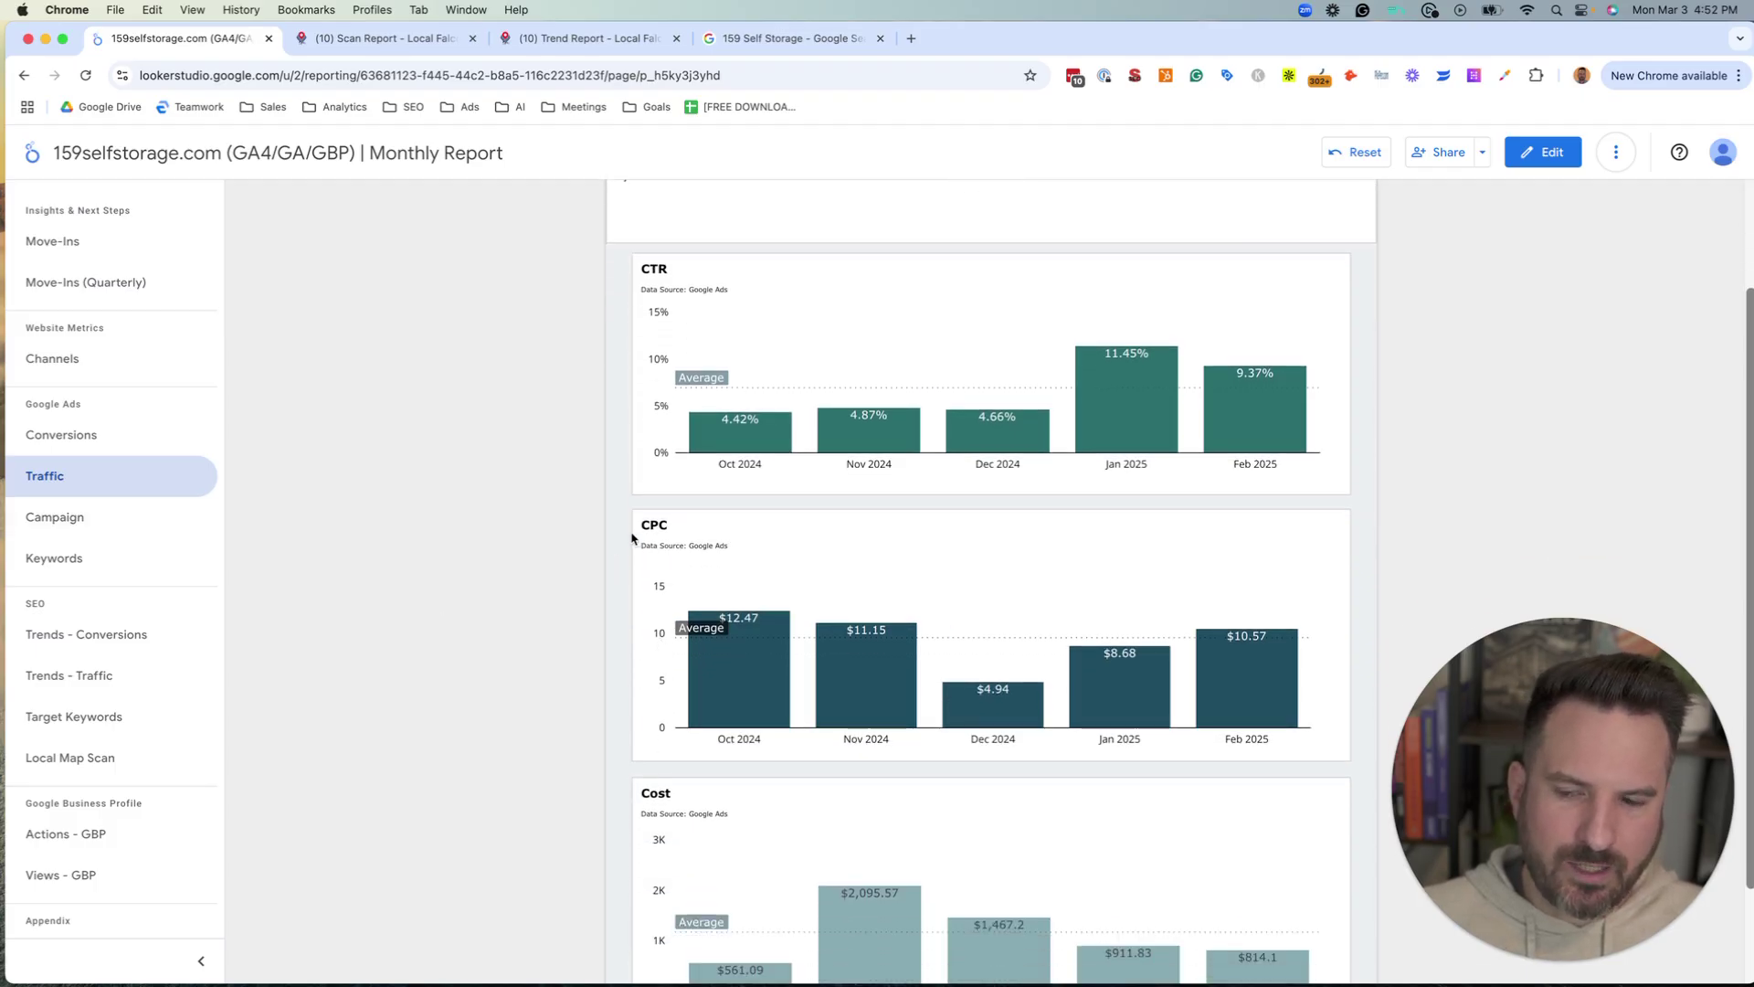
pyautogui.scroll(-1, 691, 759)
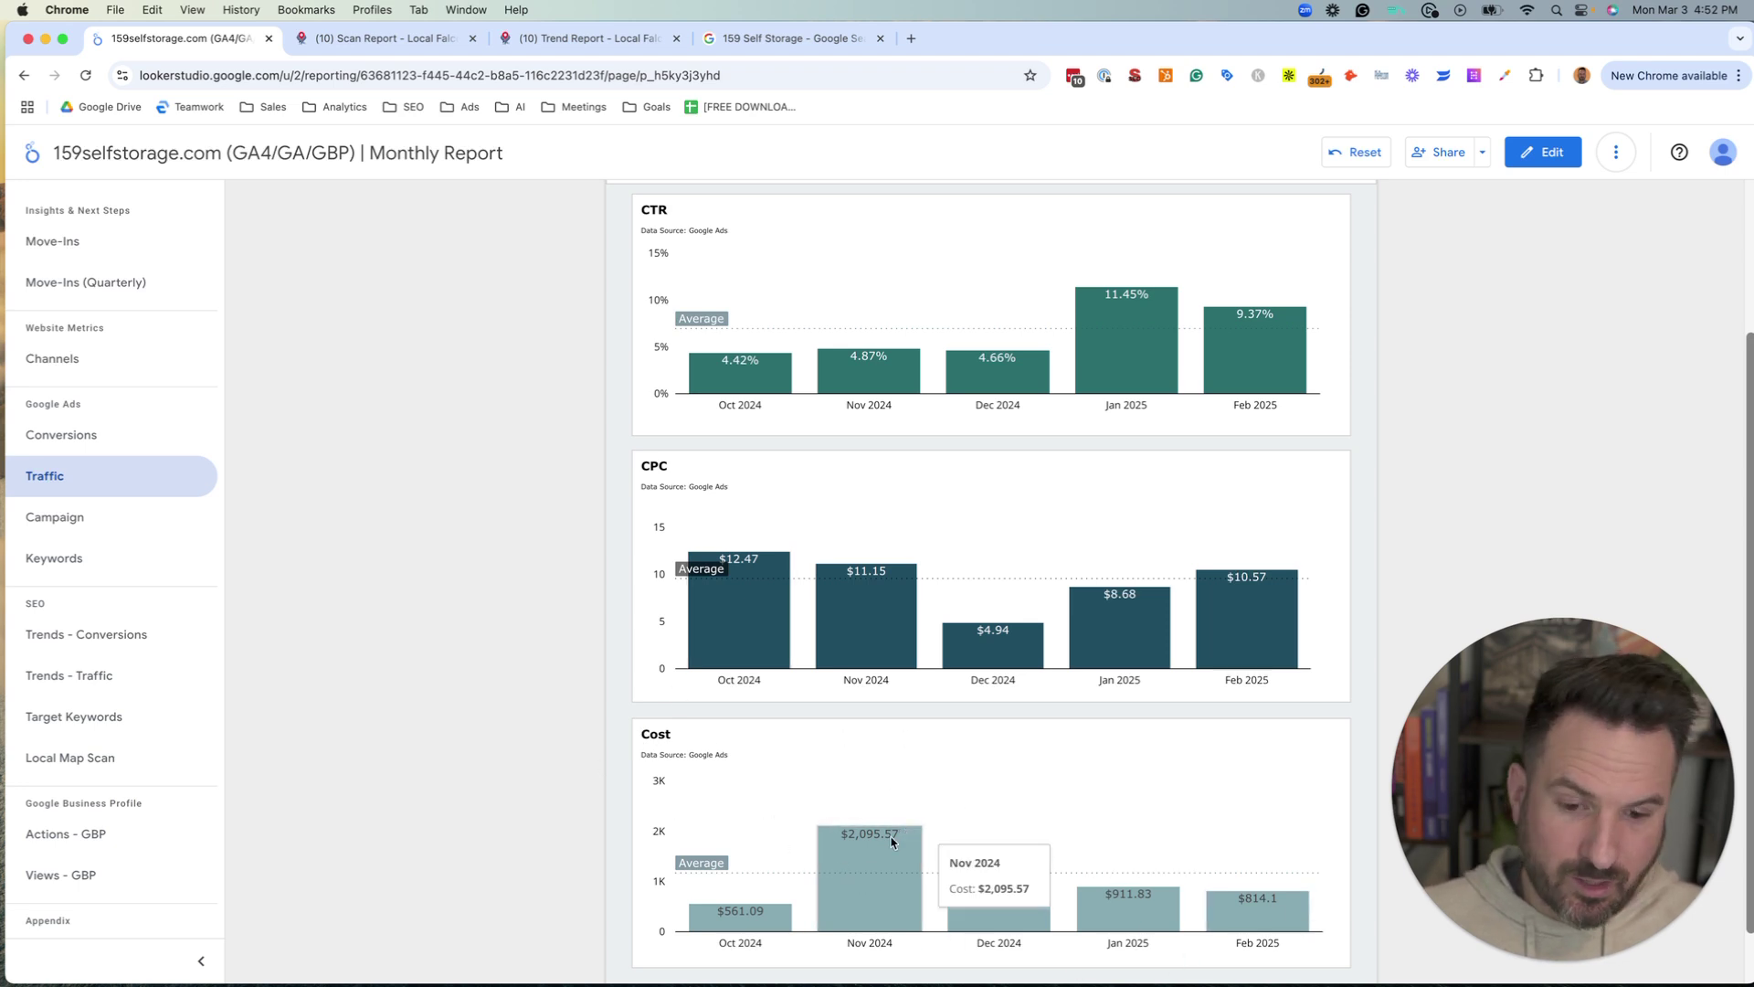
pyautogui.scroll(2, 954, 535)
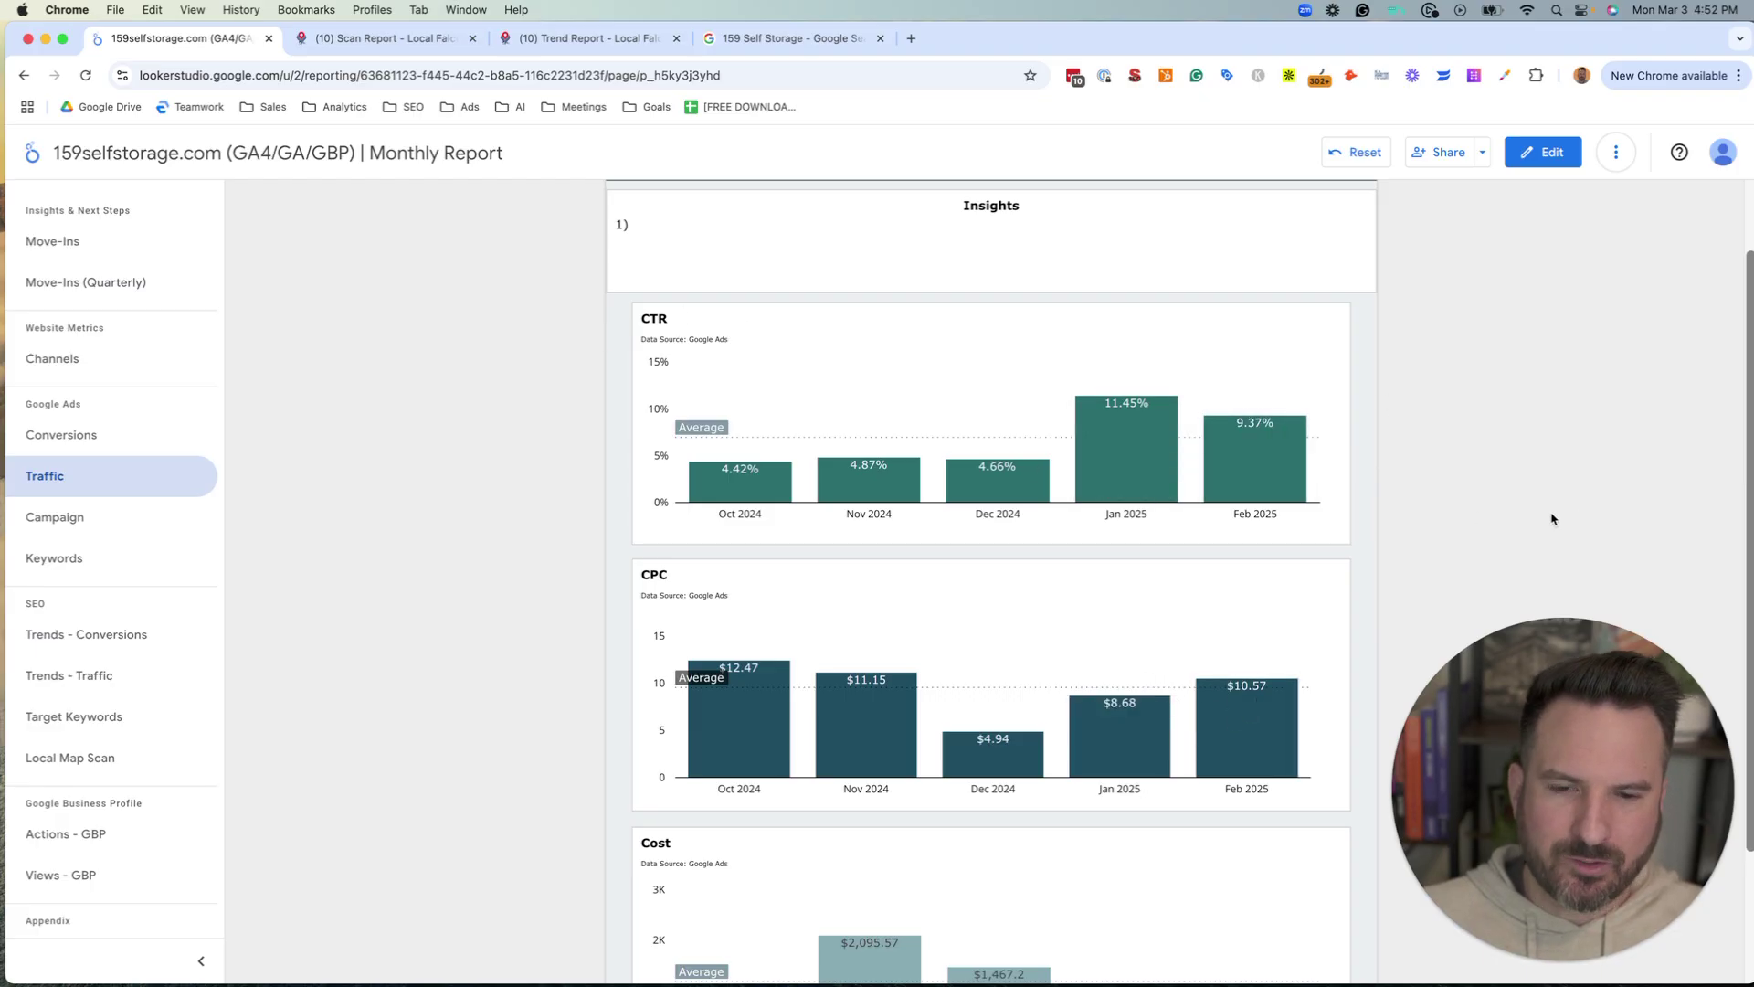
pyautogui.scroll(-1, 1430, 505)
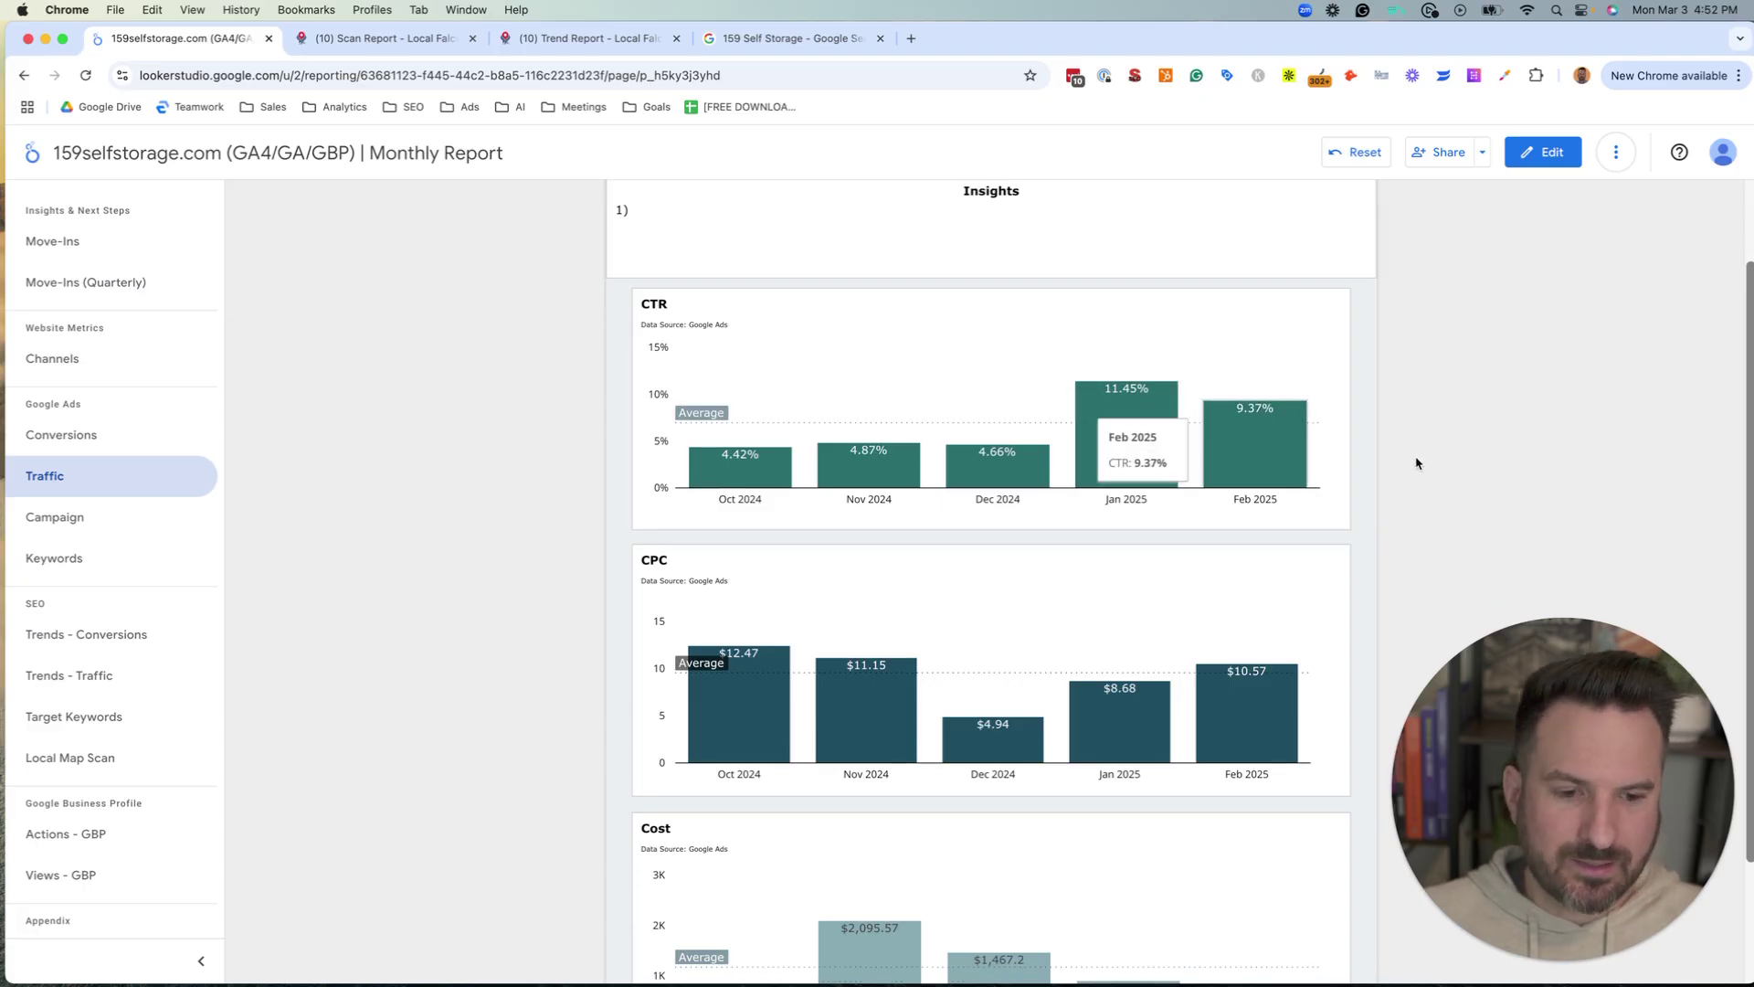
pyautogui.scroll(2, 1354, 449)
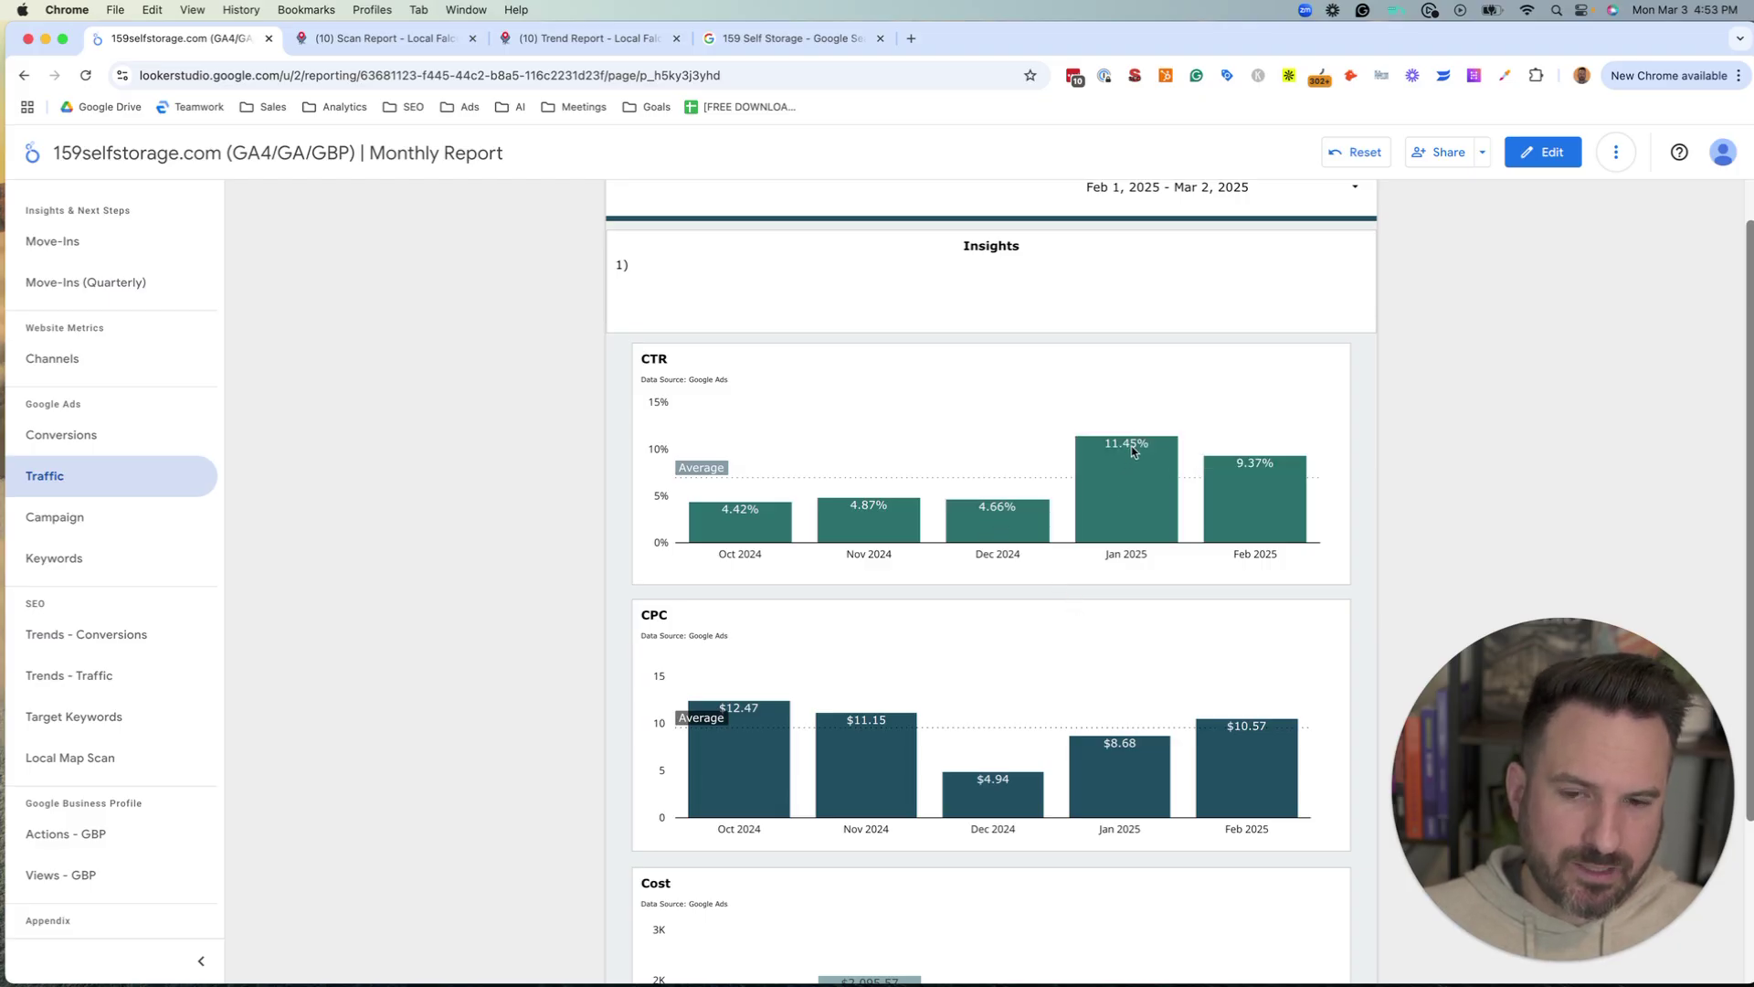
pyautogui.scroll(-1, 478, 637)
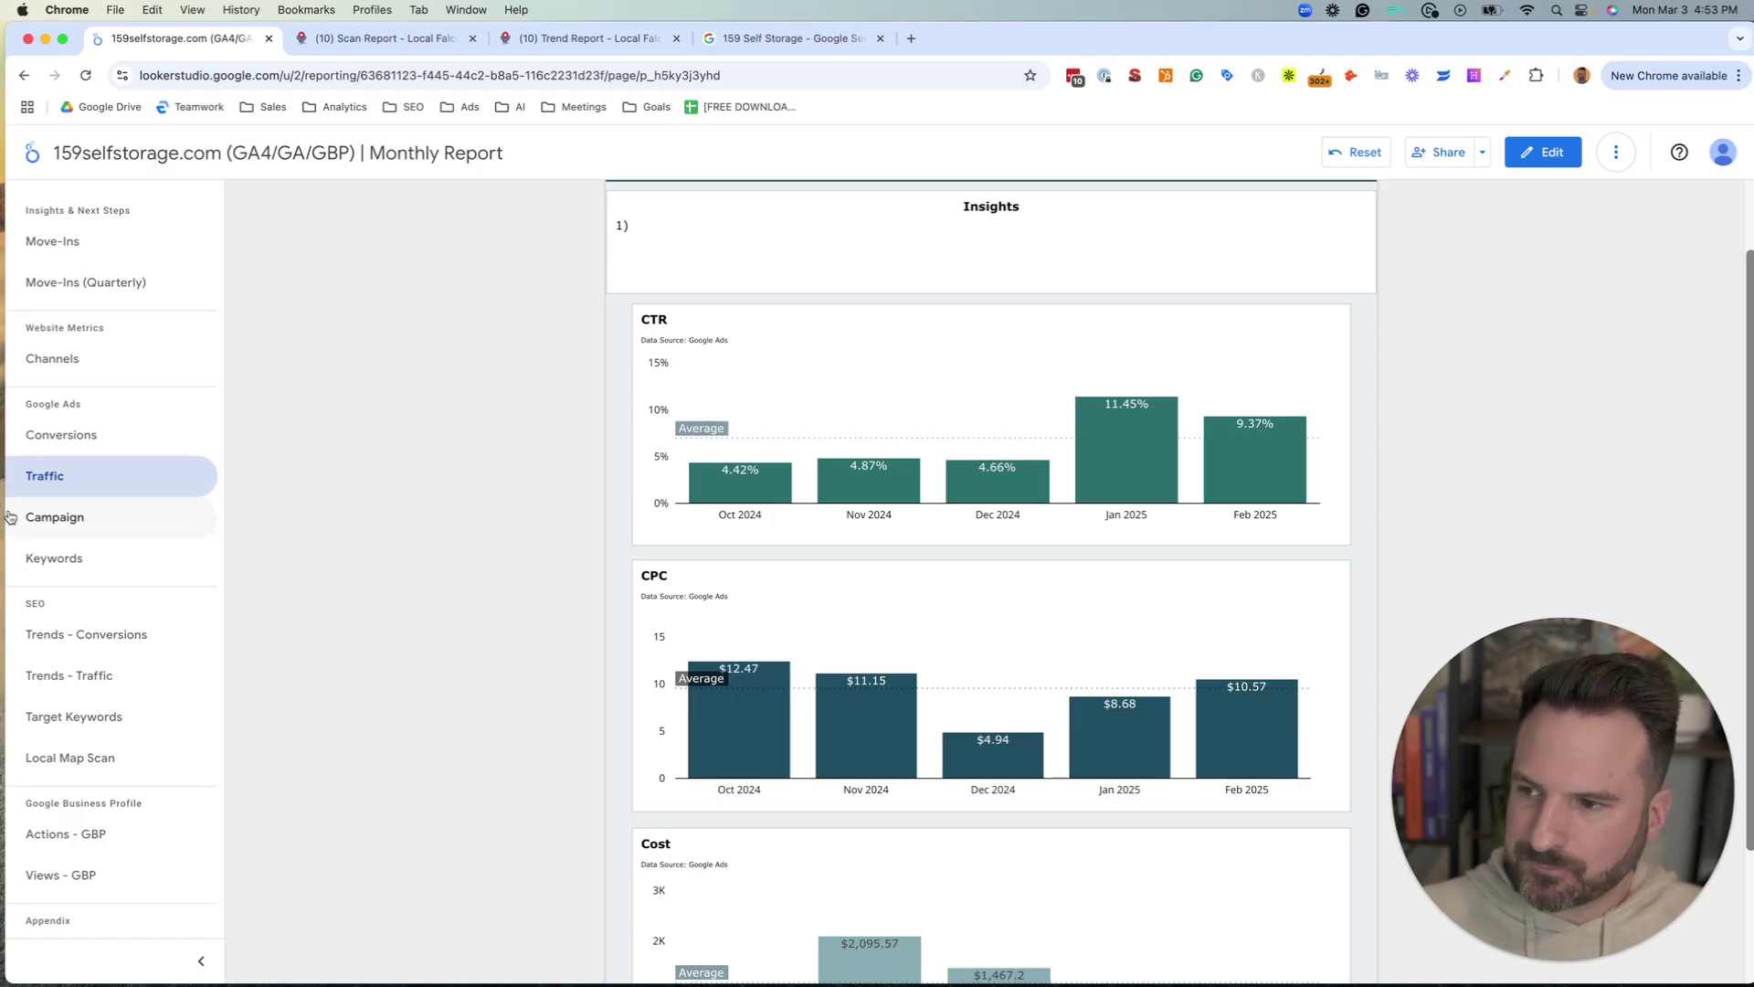
# - Open the Google Ads Campaign page and examine the Storage Units | Search campaign in the Campaign Performance charts and table
pyautogui.click(87, 518)
pyautogui.scroll(-1, 554, 642)
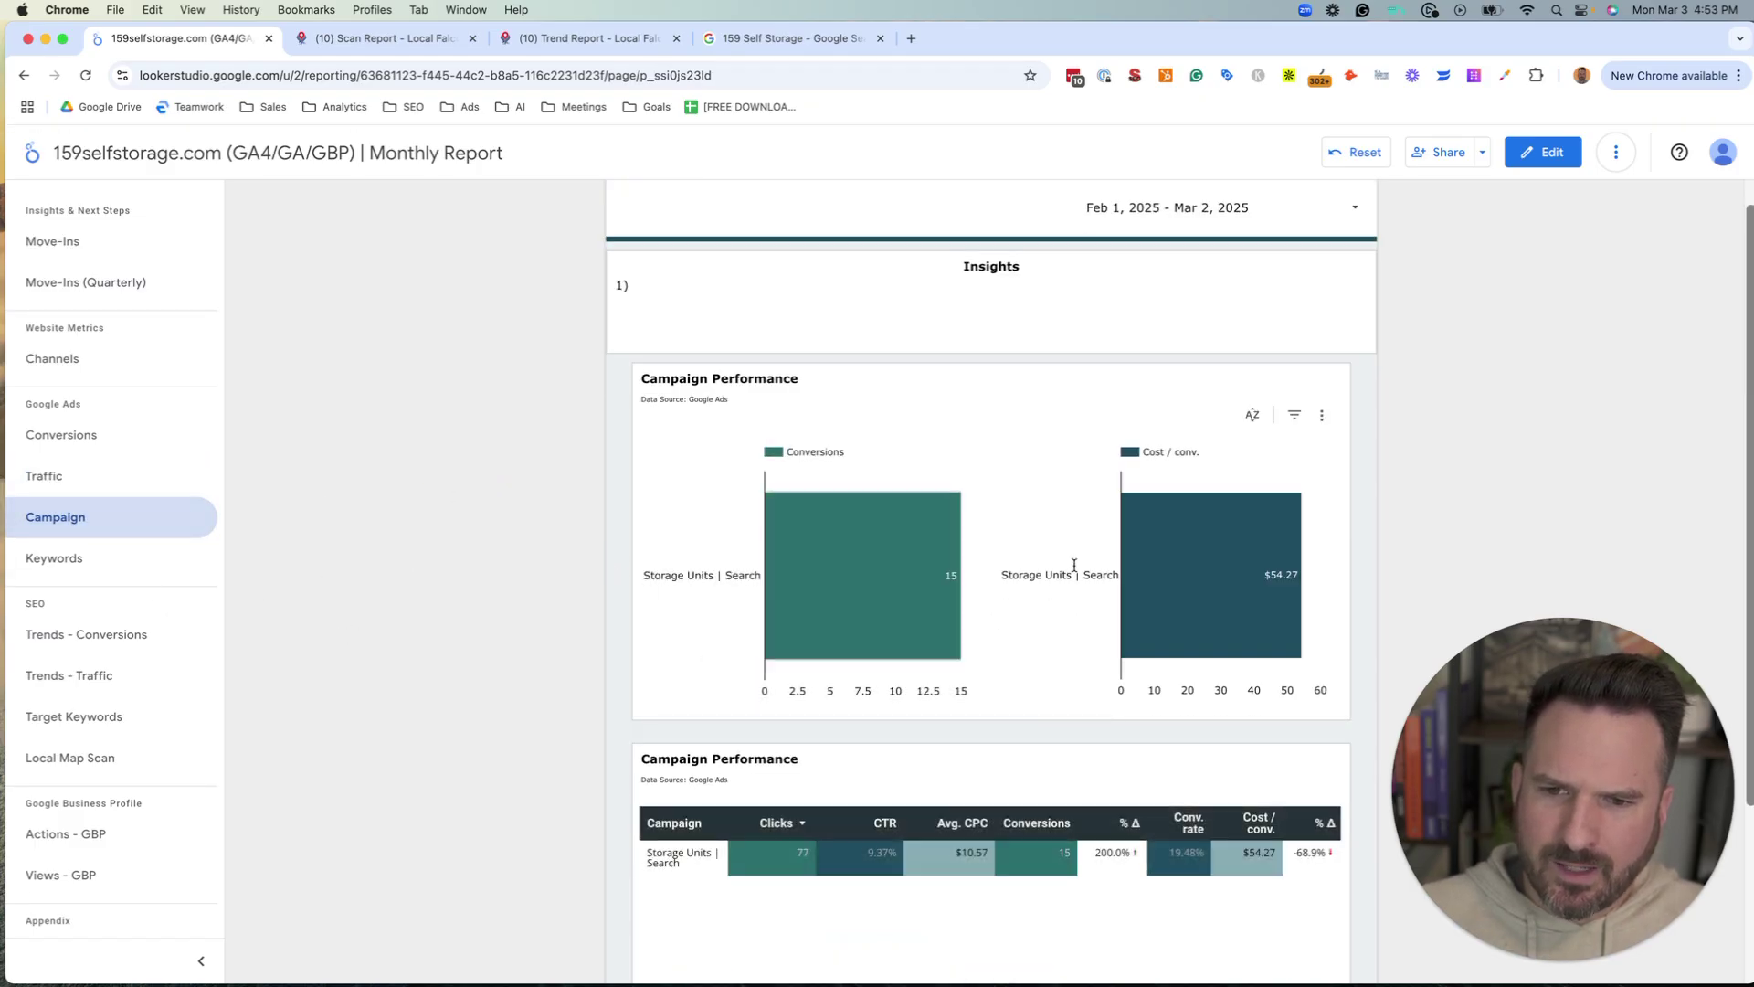
pyautogui.moveTo(773, 612)
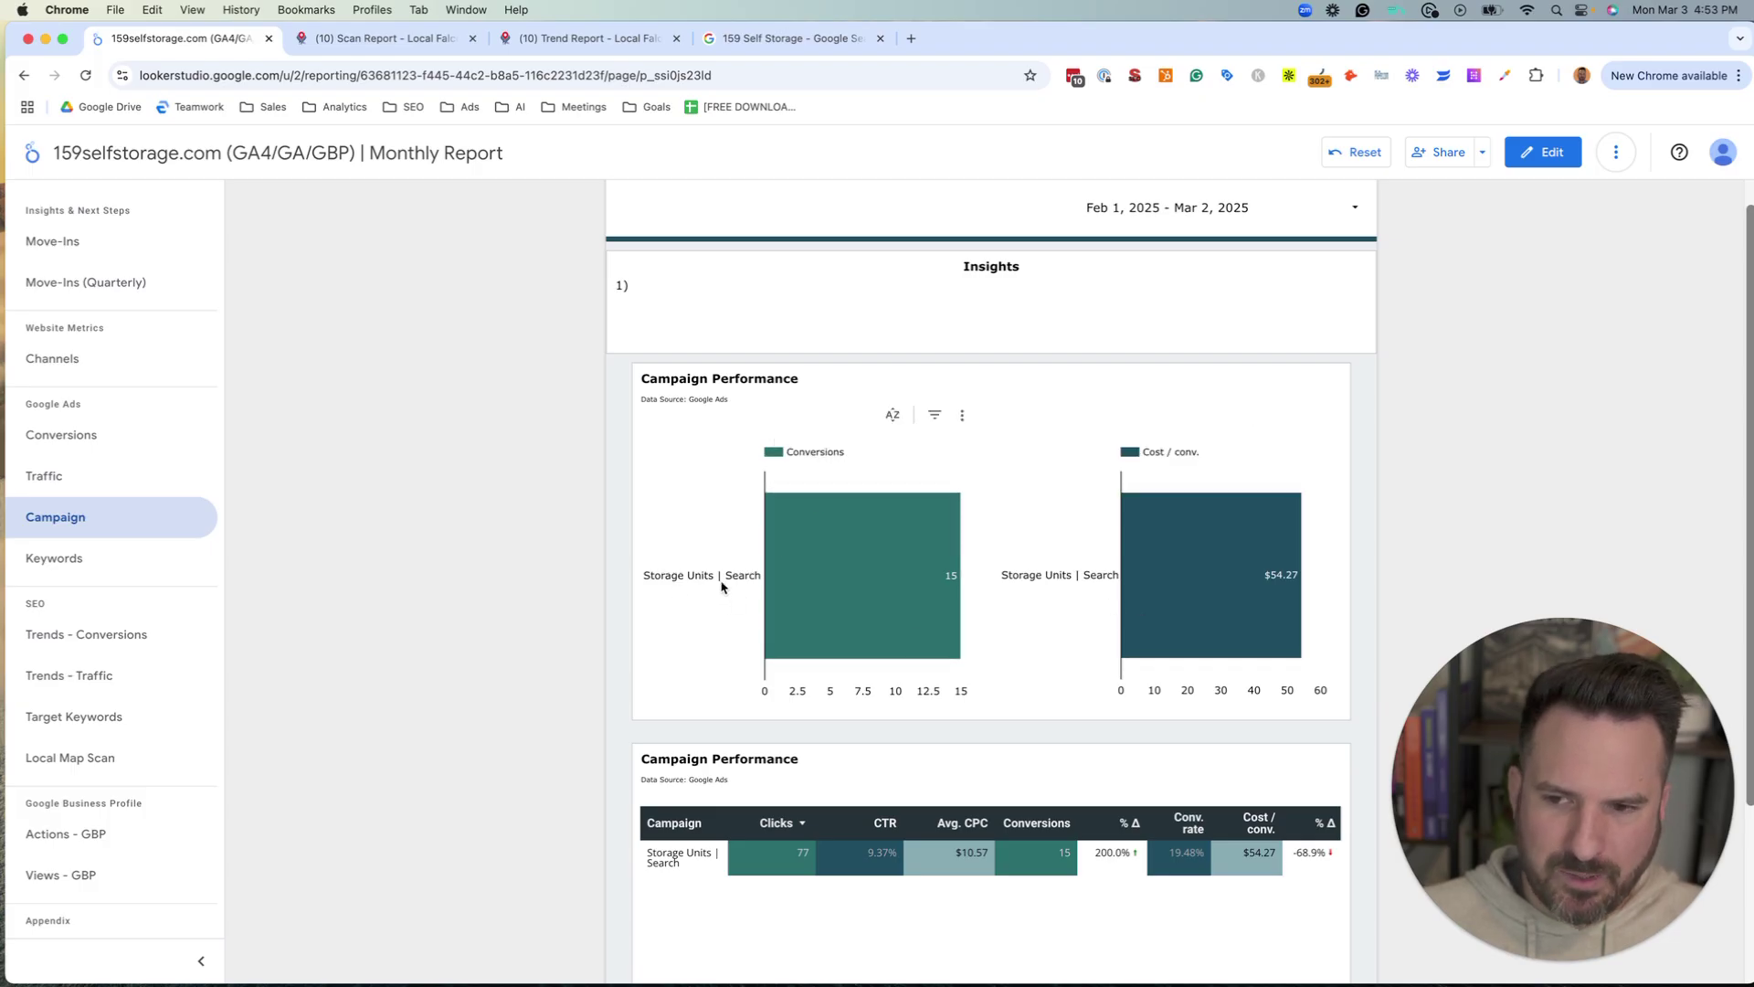
pyautogui.scroll(-1, 843, 598)
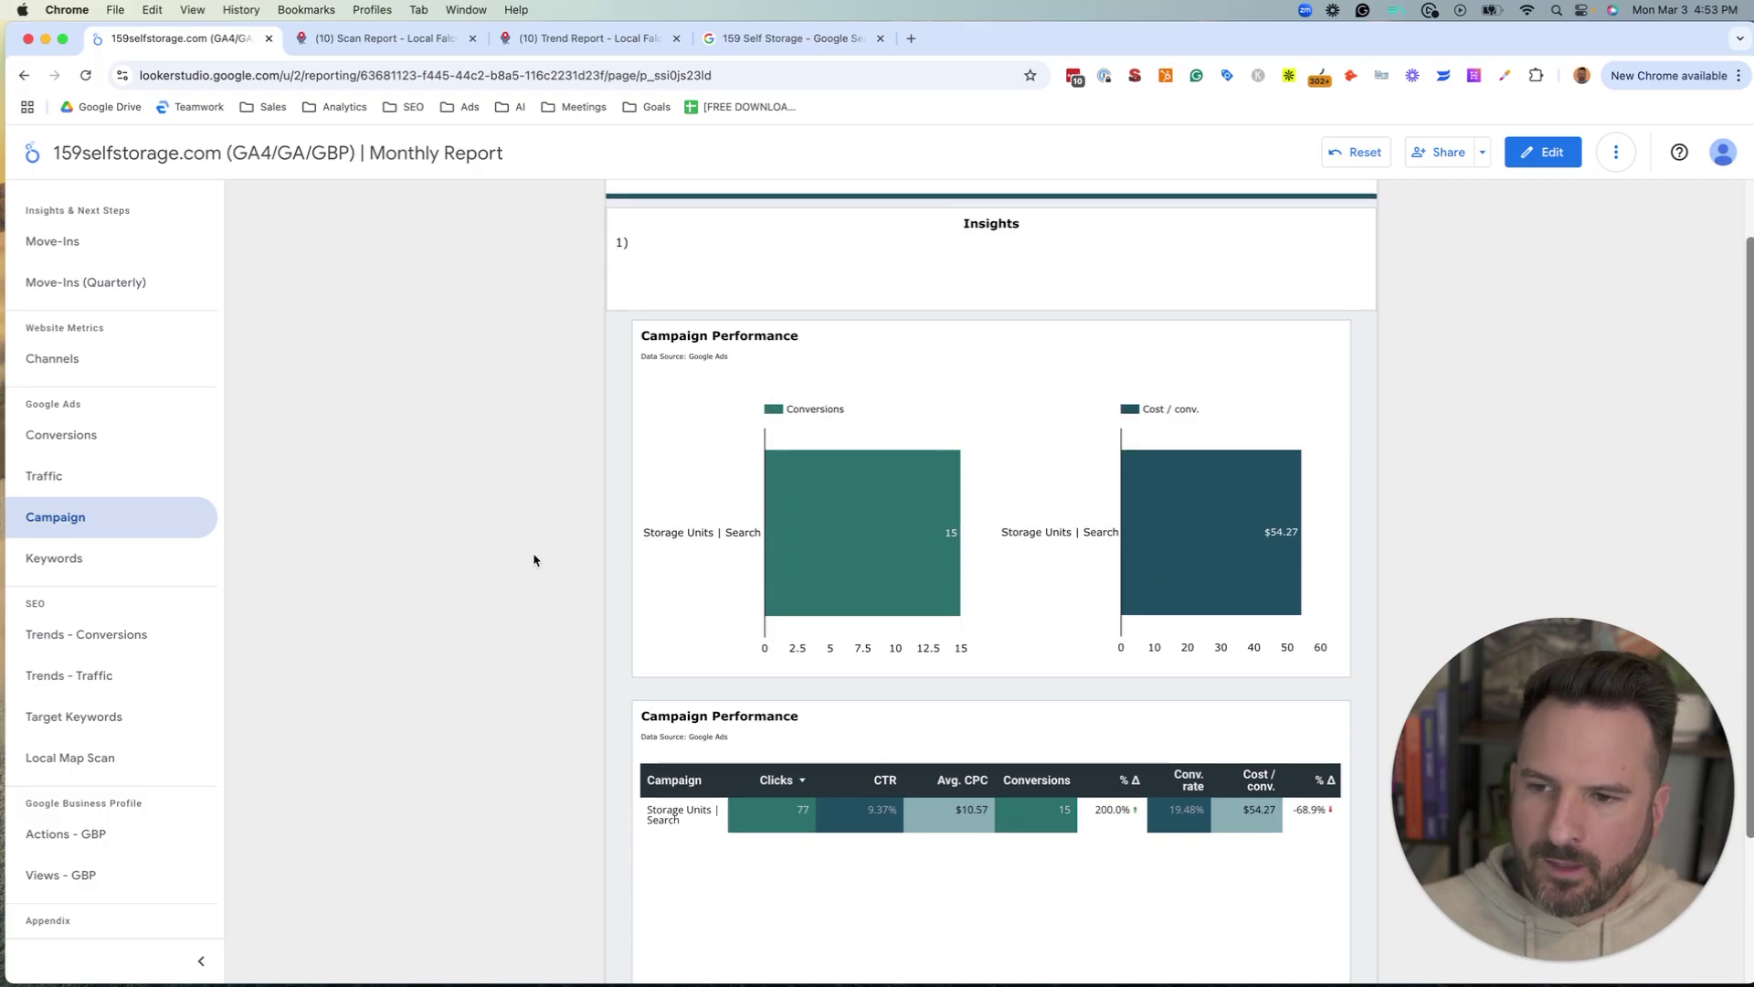
pyautogui.moveTo(644, 335); pyautogui.dragTo(805, 336)
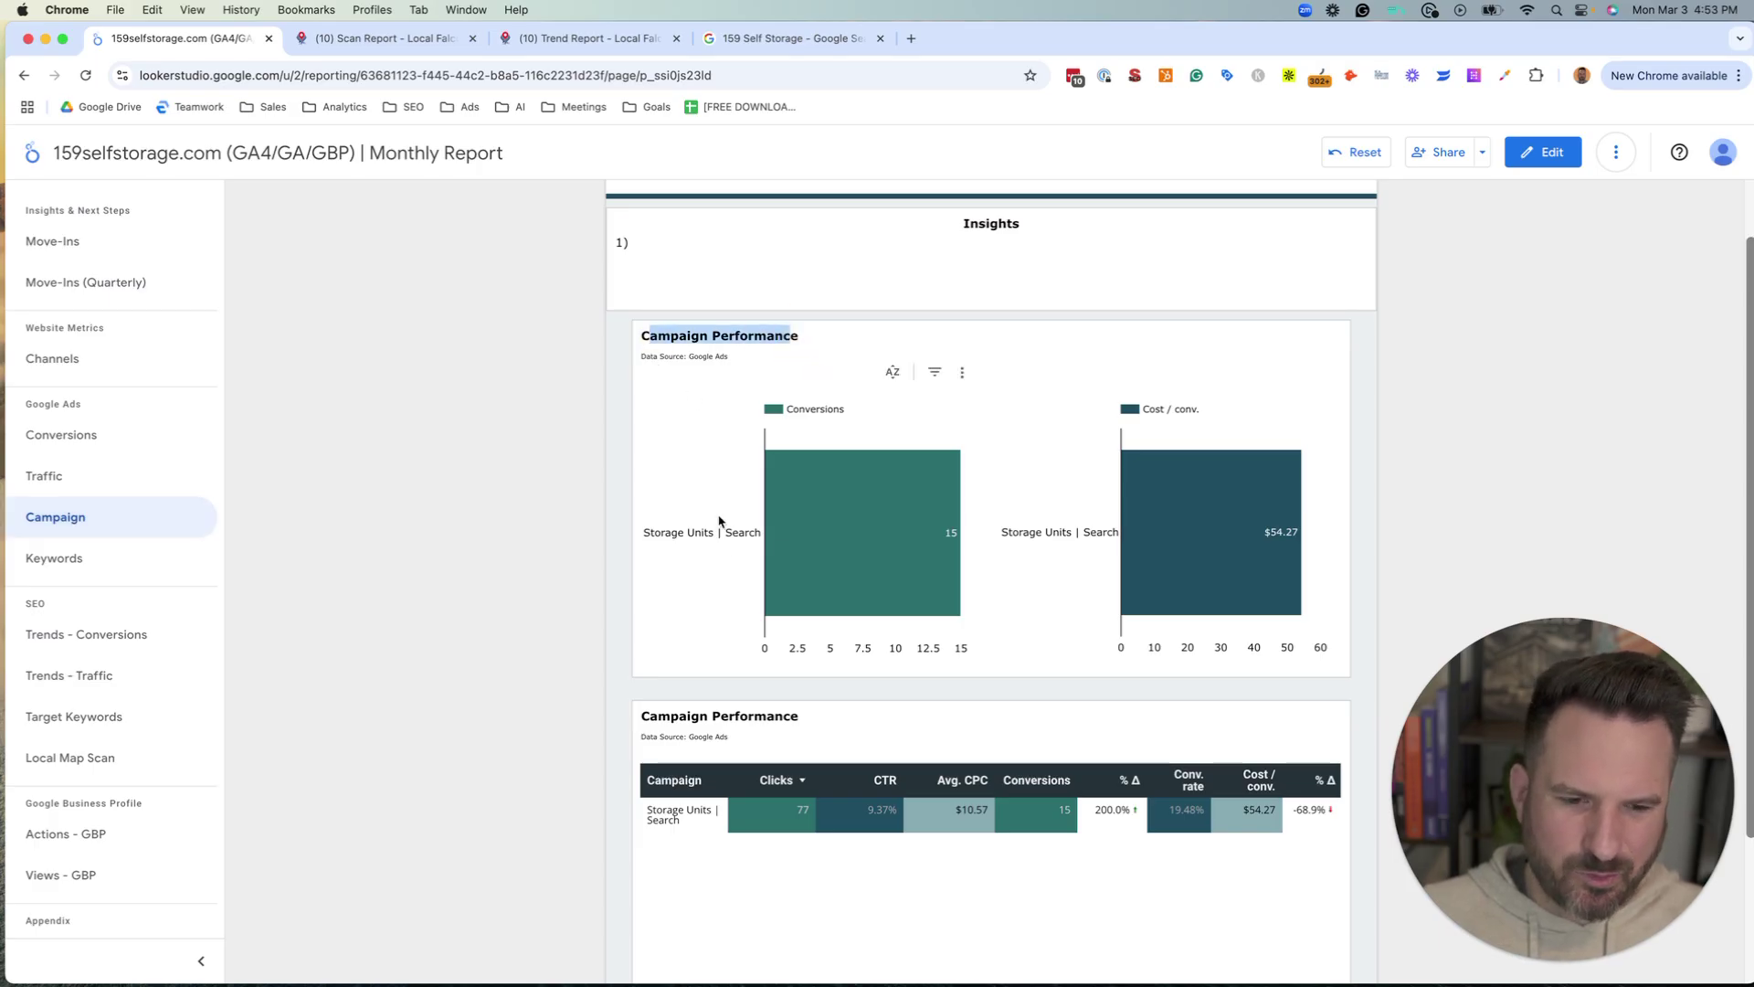
pyautogui.doubleClick(663, 532)
# - Open the Google Ads Keywords page and highlight the top converting keywords in the Keyword Performance conversions chart
pyautogui.click(137, 553)
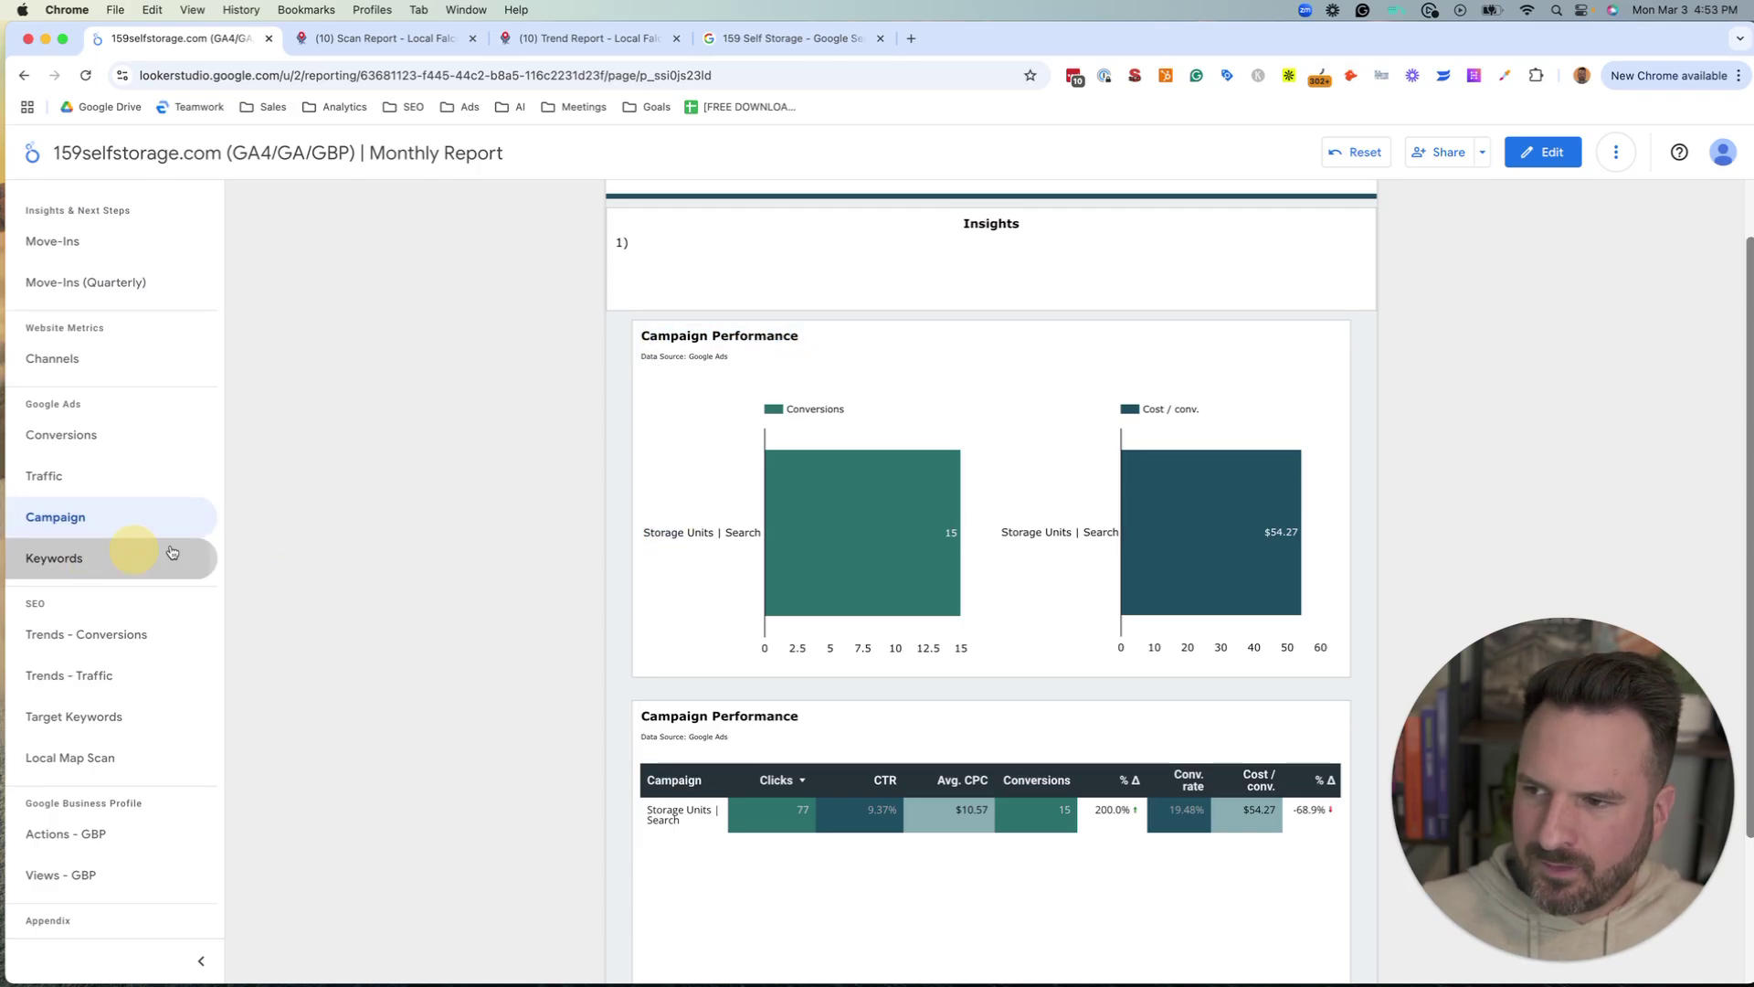
pyautogui.scroll(-1, 478, 540)
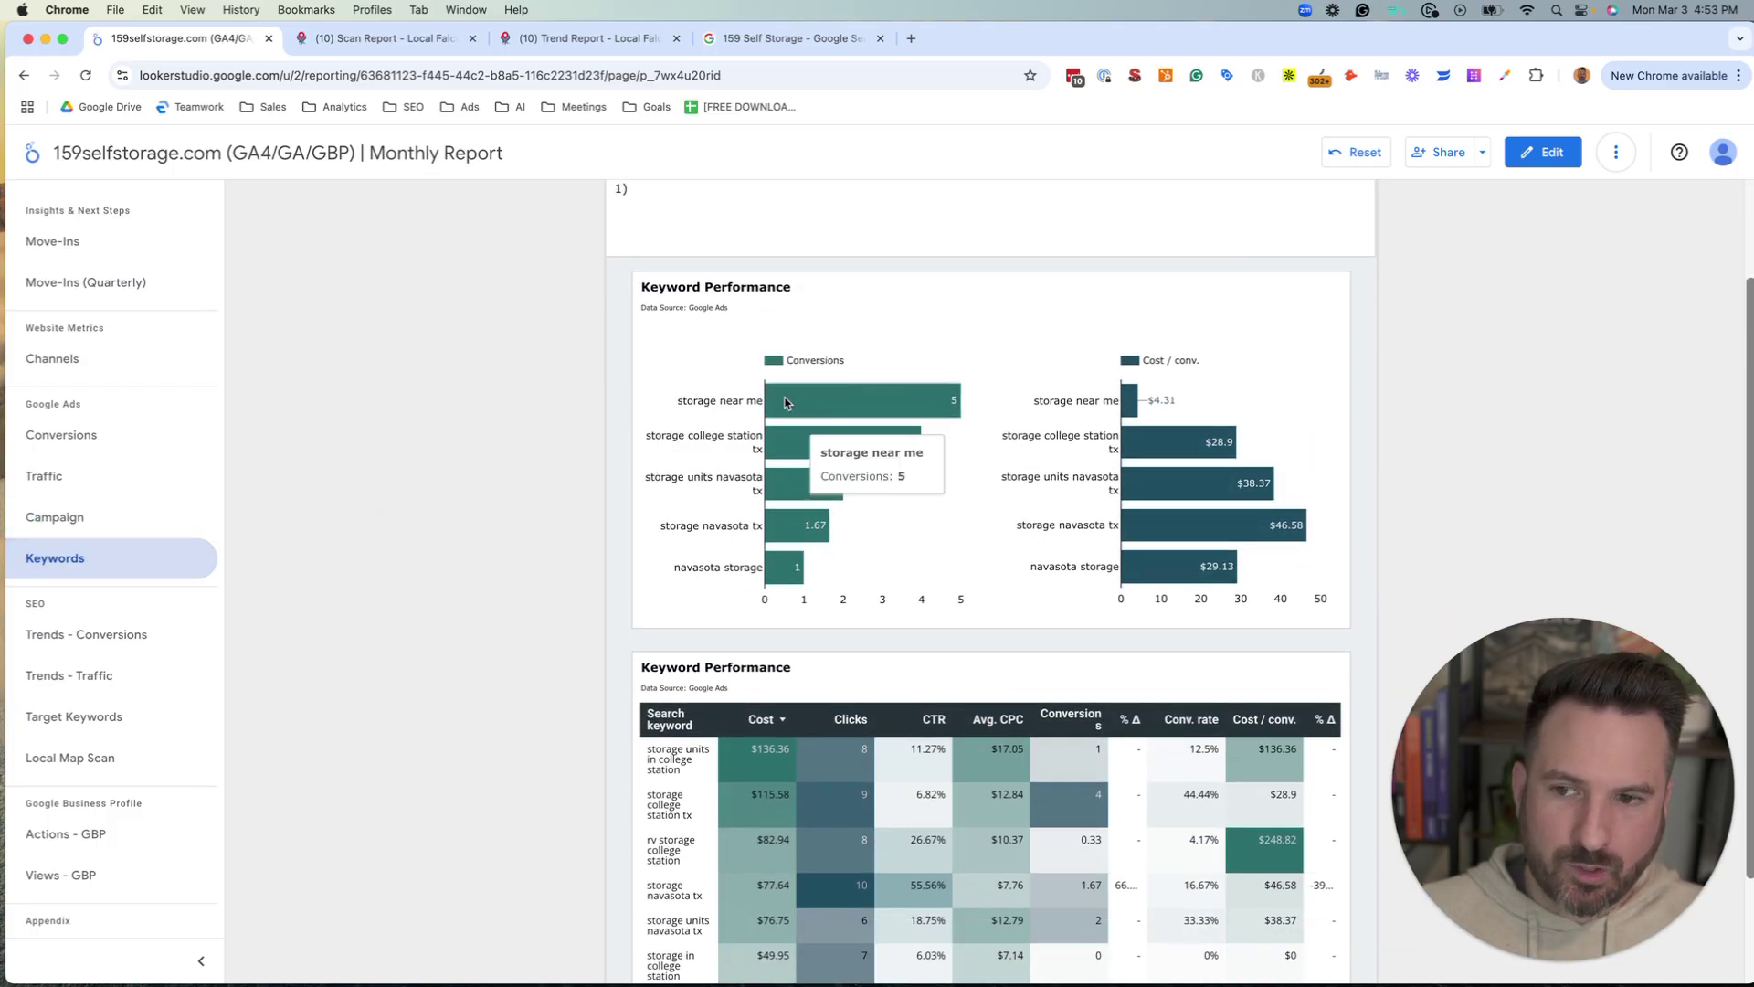
pyautogui.moveTo(697, 401); pyautogui.dragTo(727, 401)
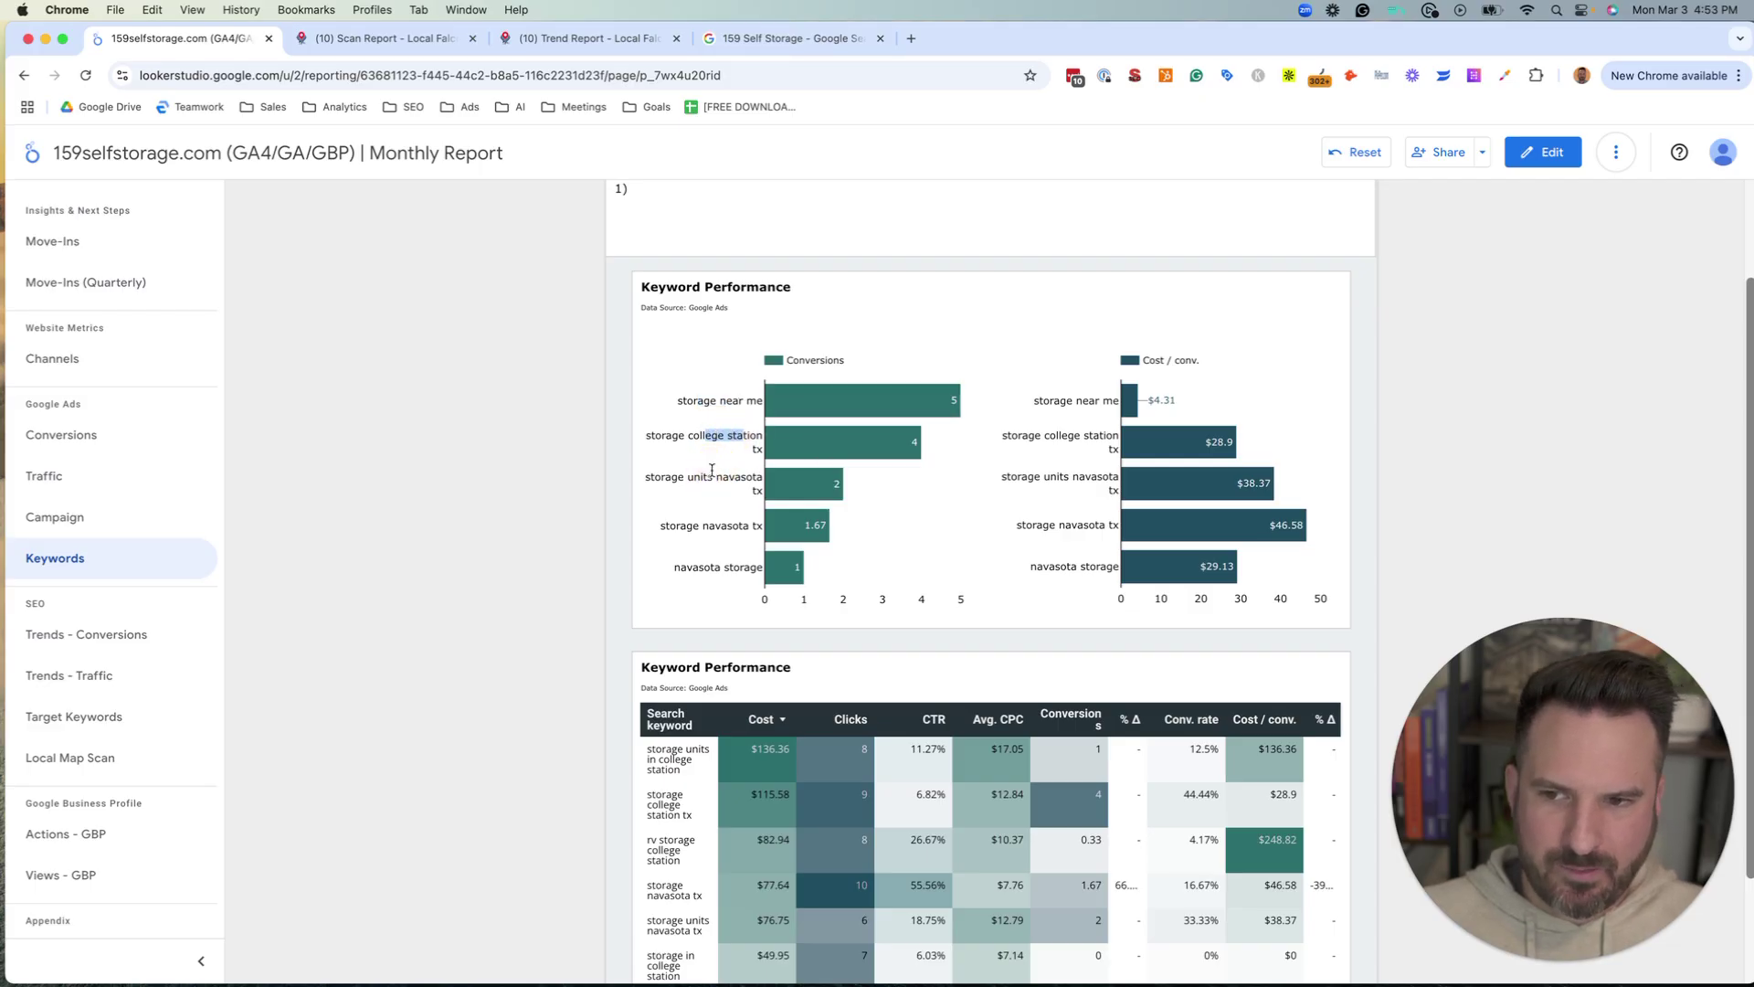
pyautogui.moveTo(720, 476); pyautogui.dragTo(734, 476)
pyautogui.click(709, 528)
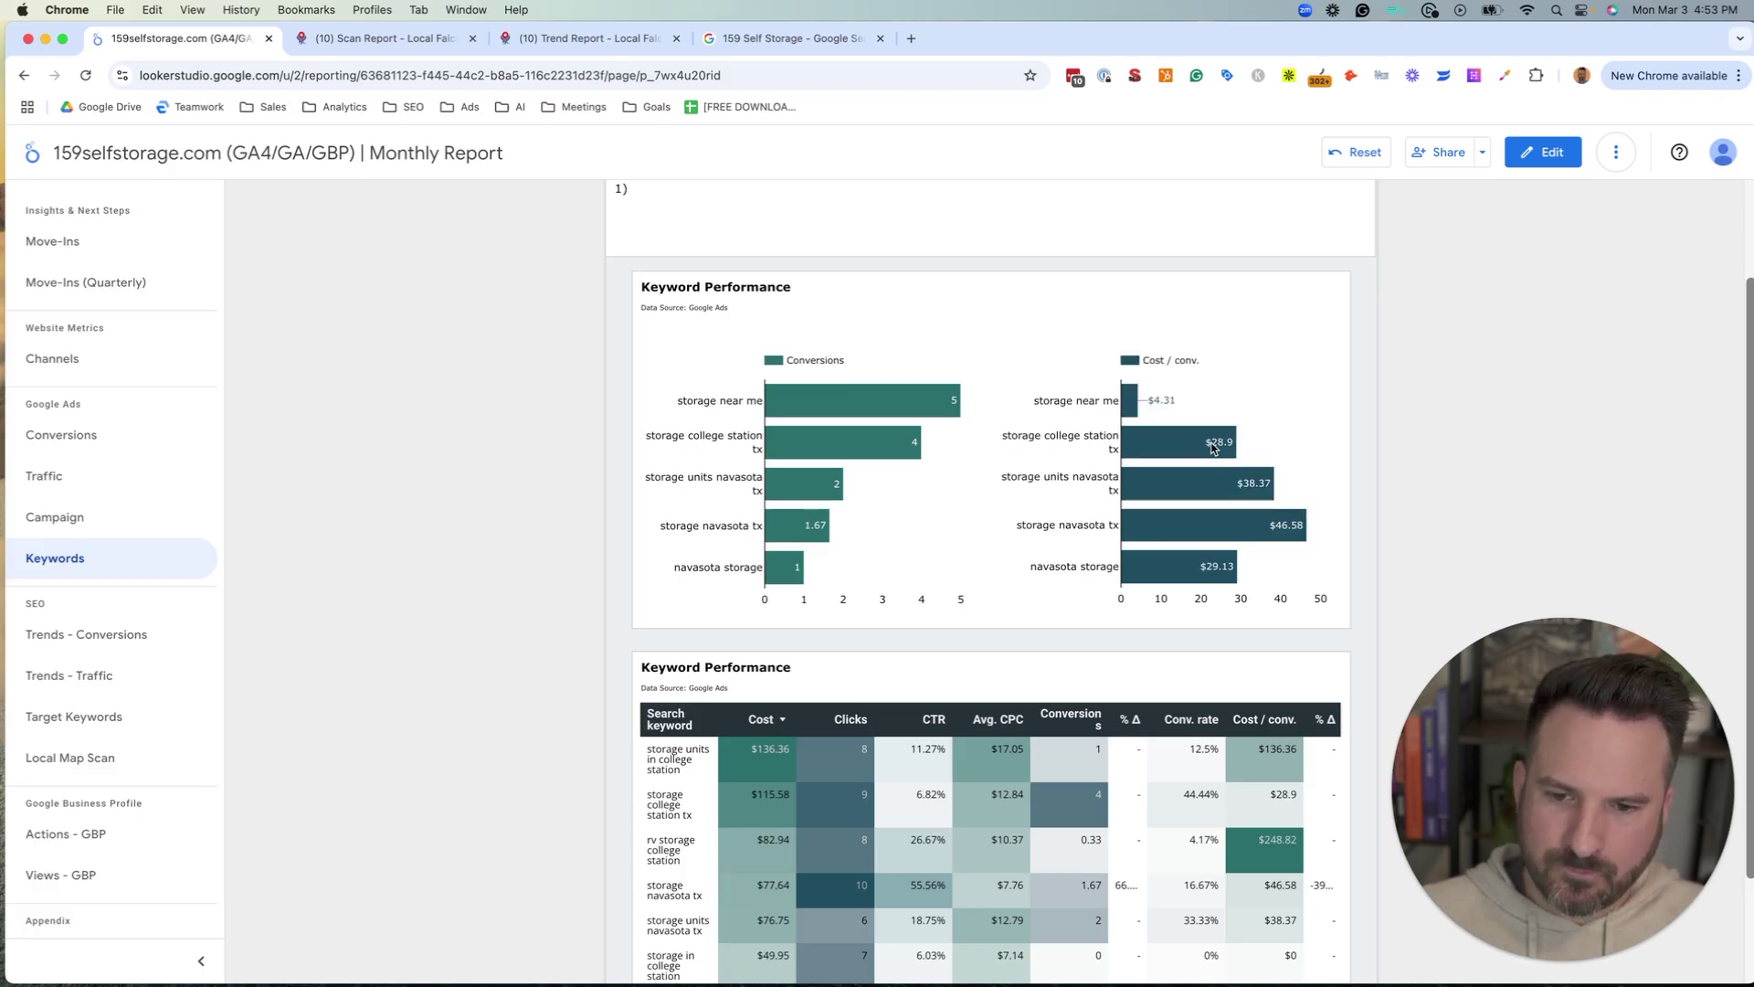
# - Compare the keywords' costs per conversion and highlight the figure for "storage near me"
pyautogui.moveTo(1140, 482)
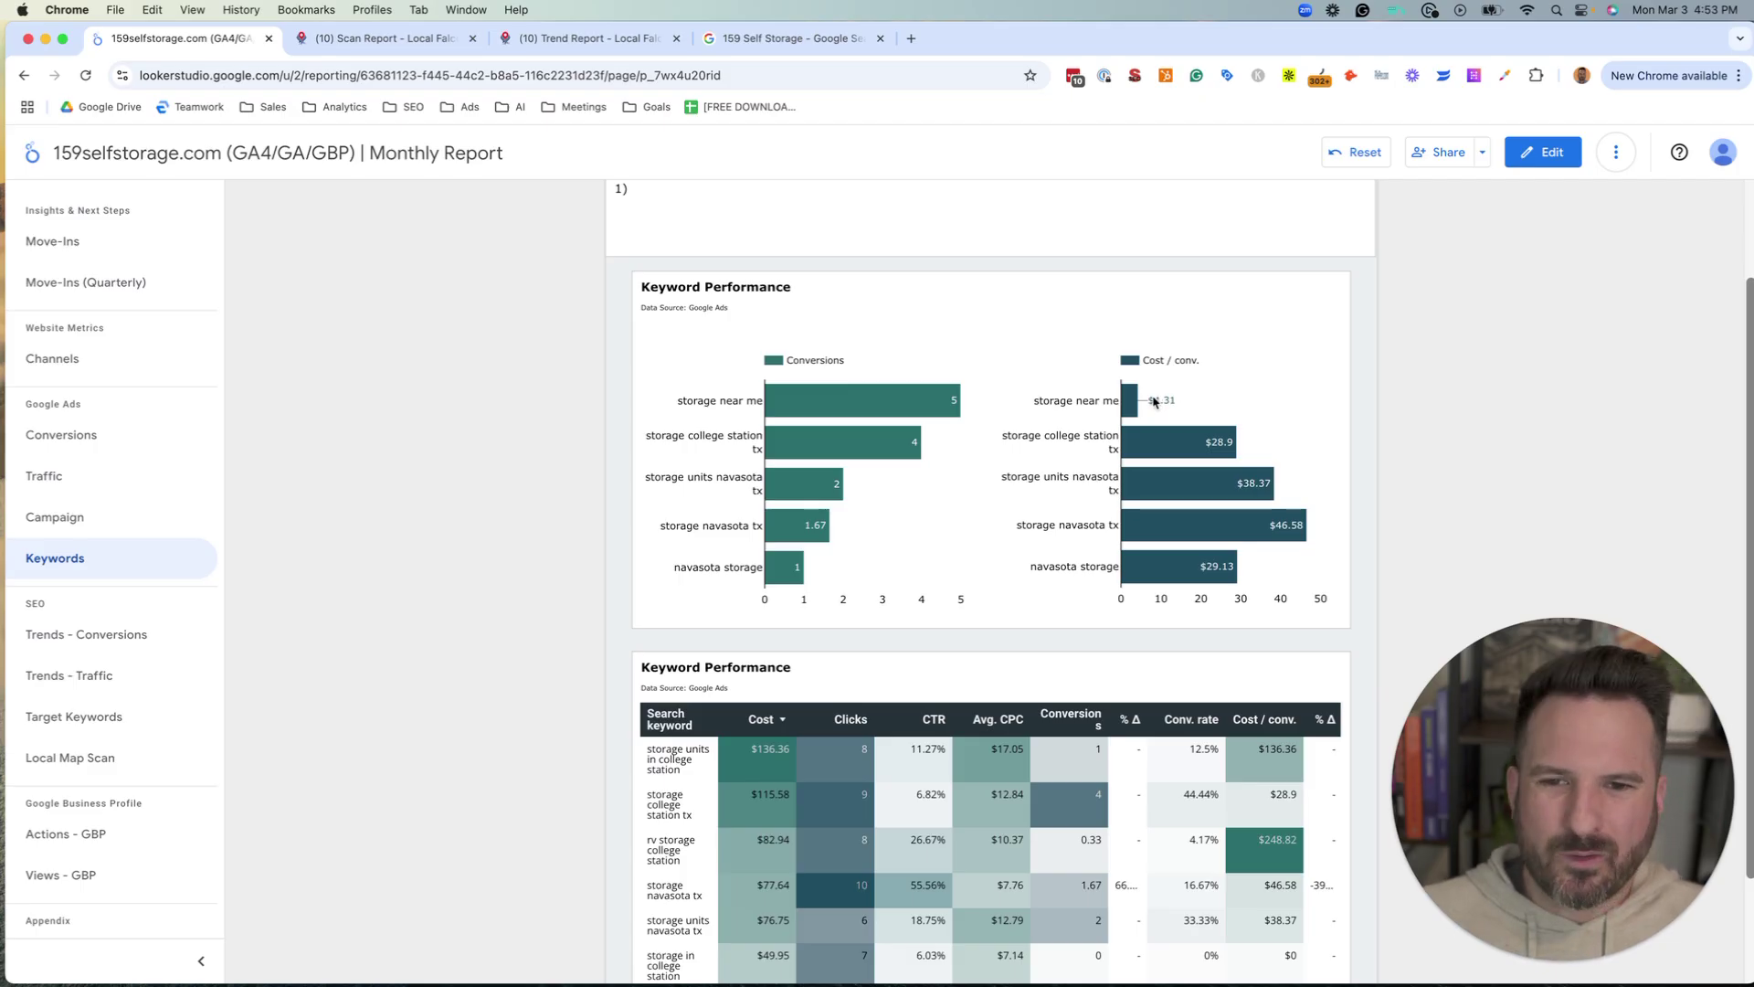
pyautogui.doubleClick(1177, 400)
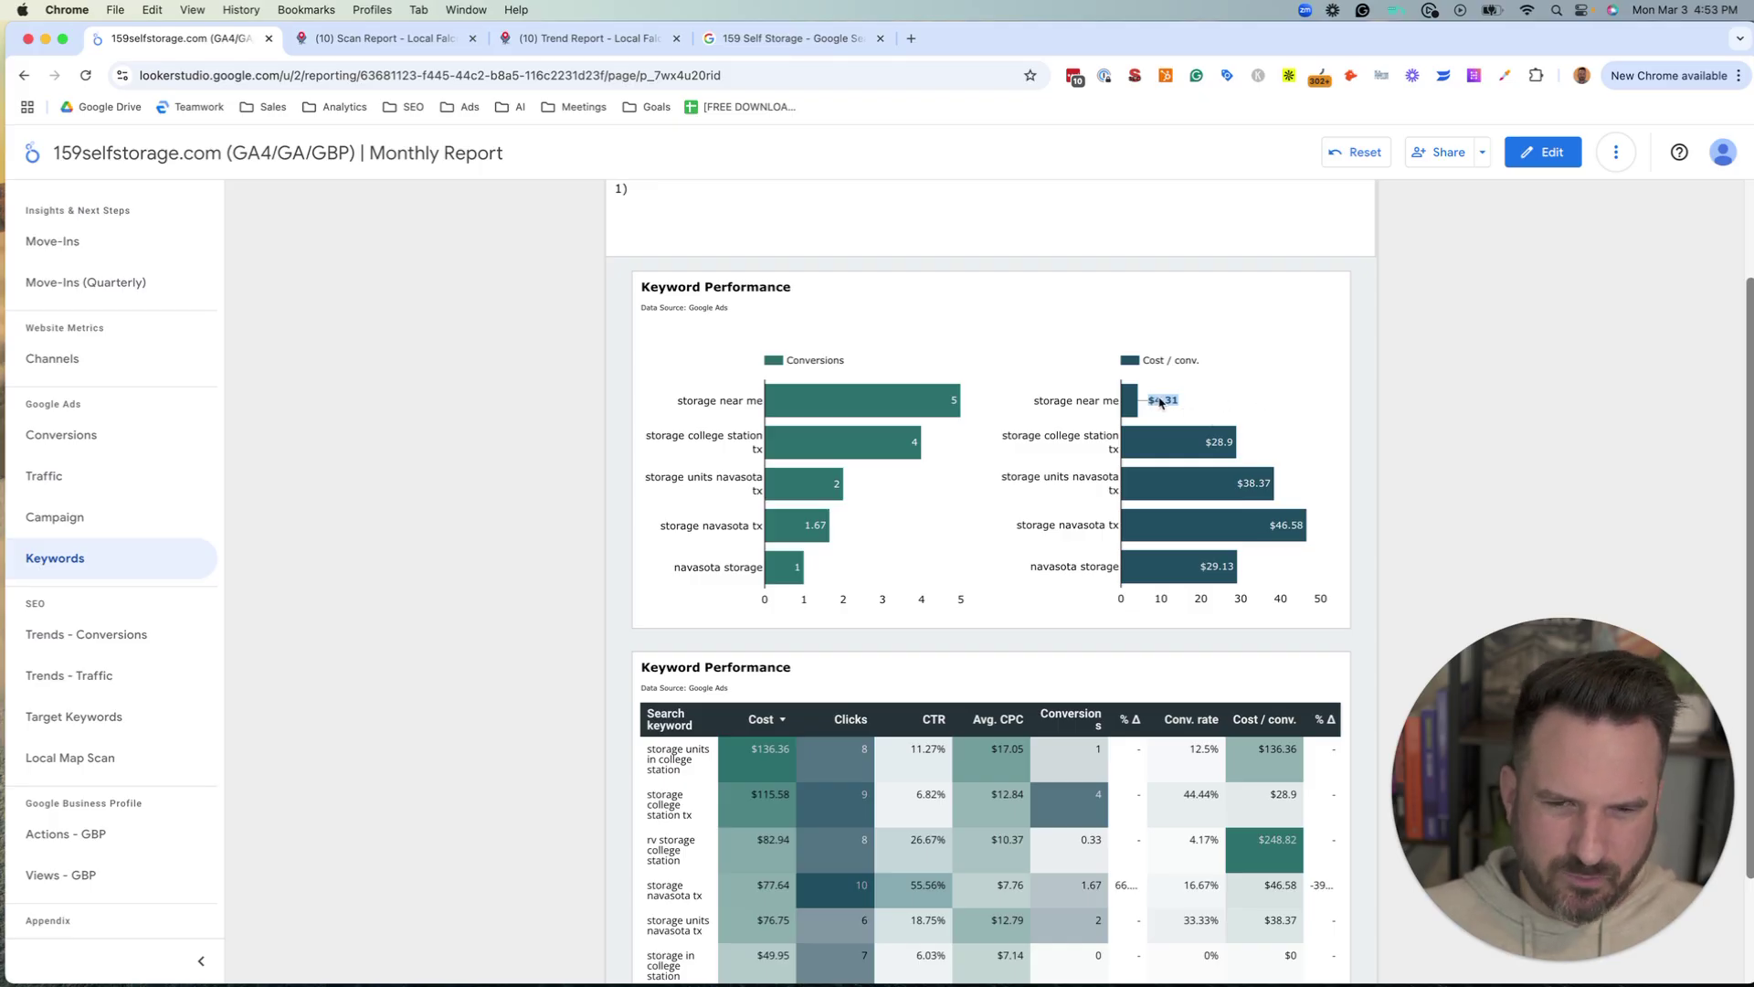
pyautogui.click(1361, 408)
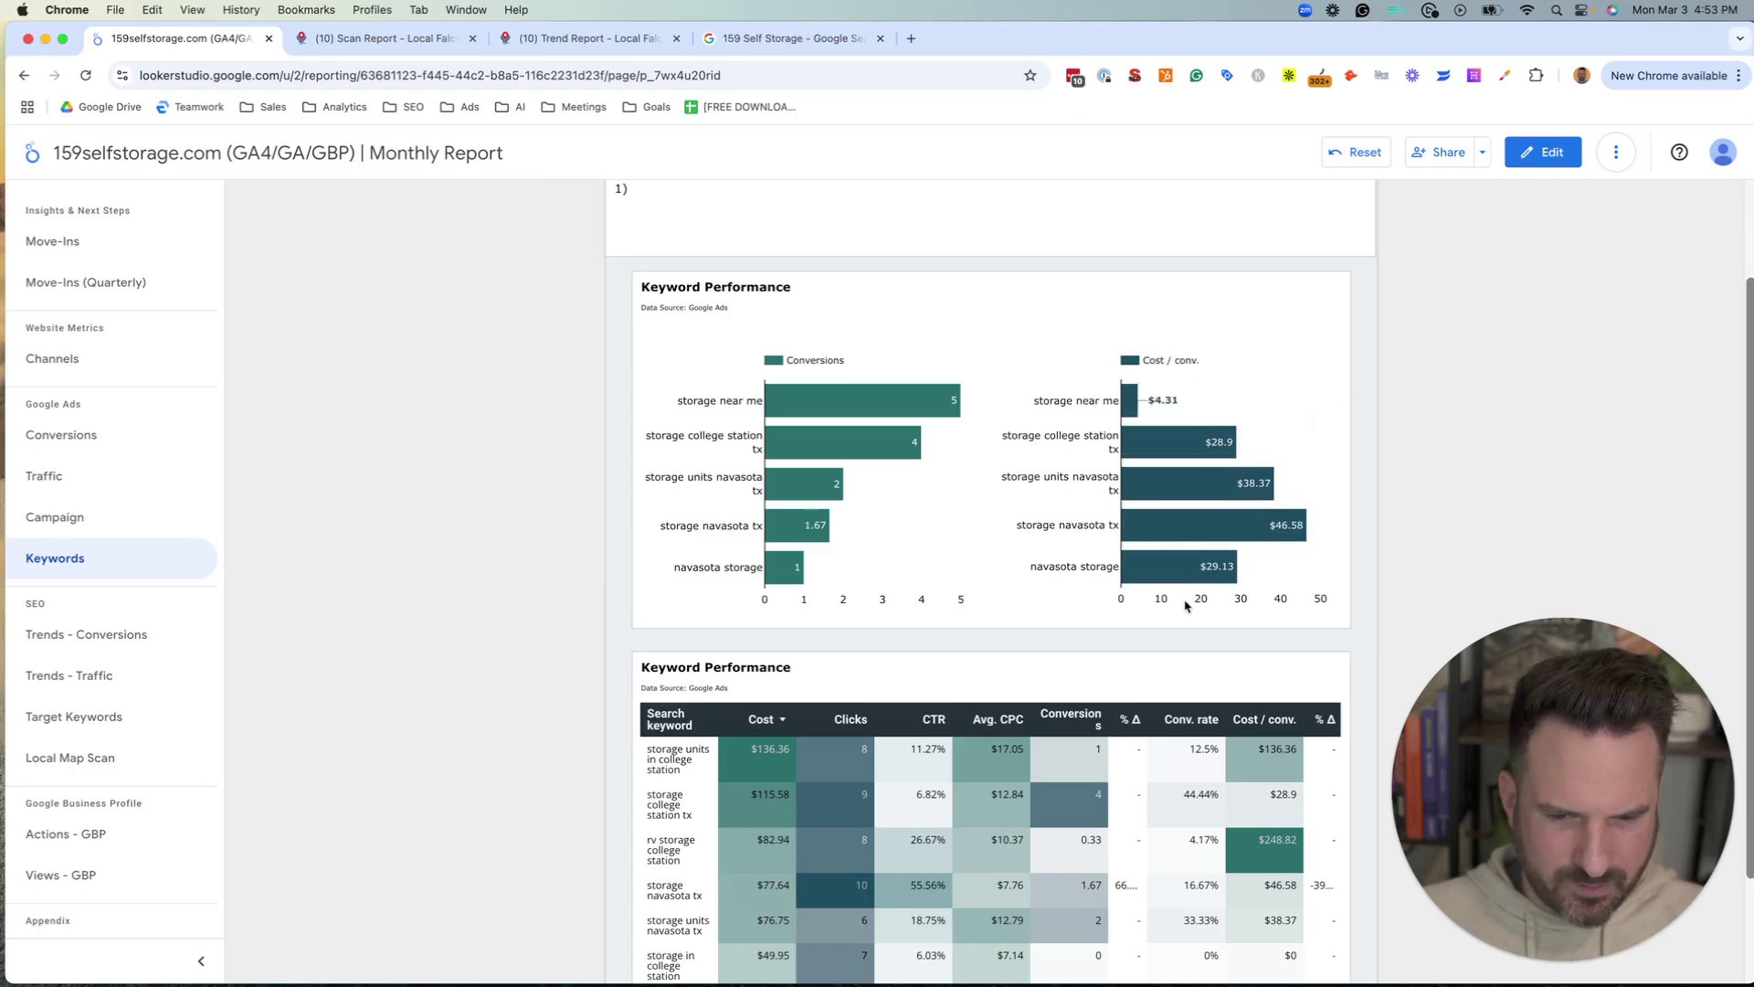
# - Switch the report to edit mode and select the Keyword Performance table on the Keywords page
pyautogui.scroll(-3, 1186, 604)
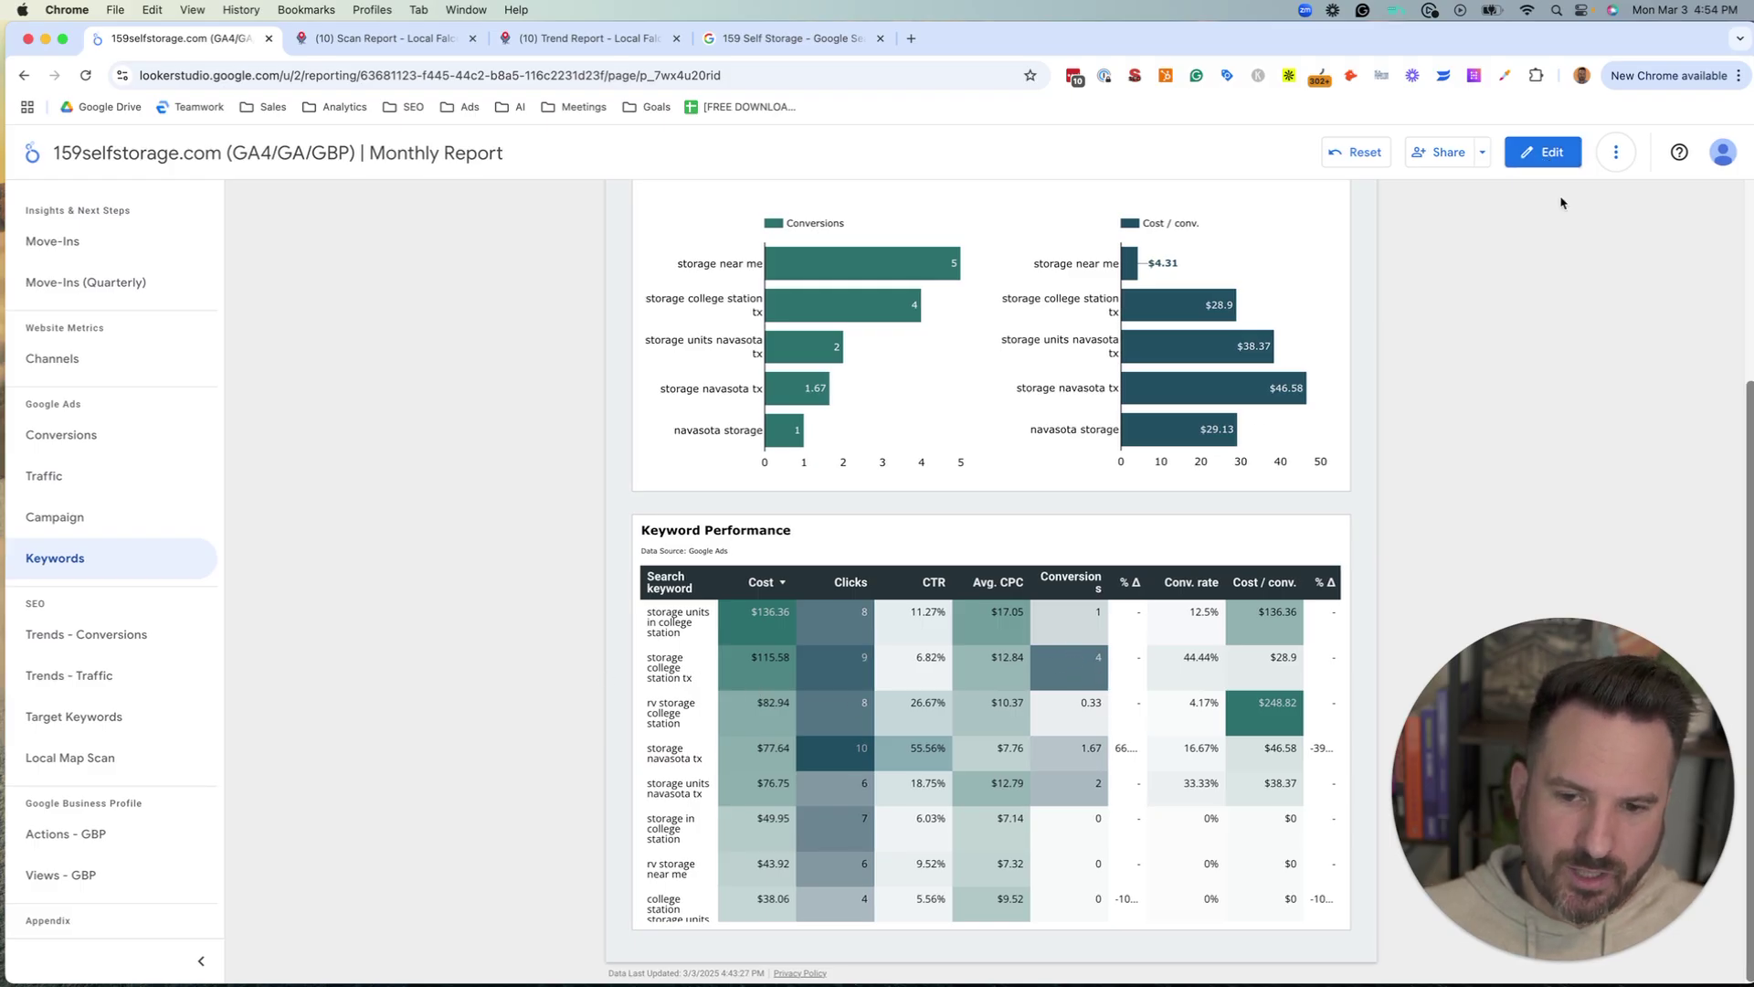
pyautogui.click(1544, 151)
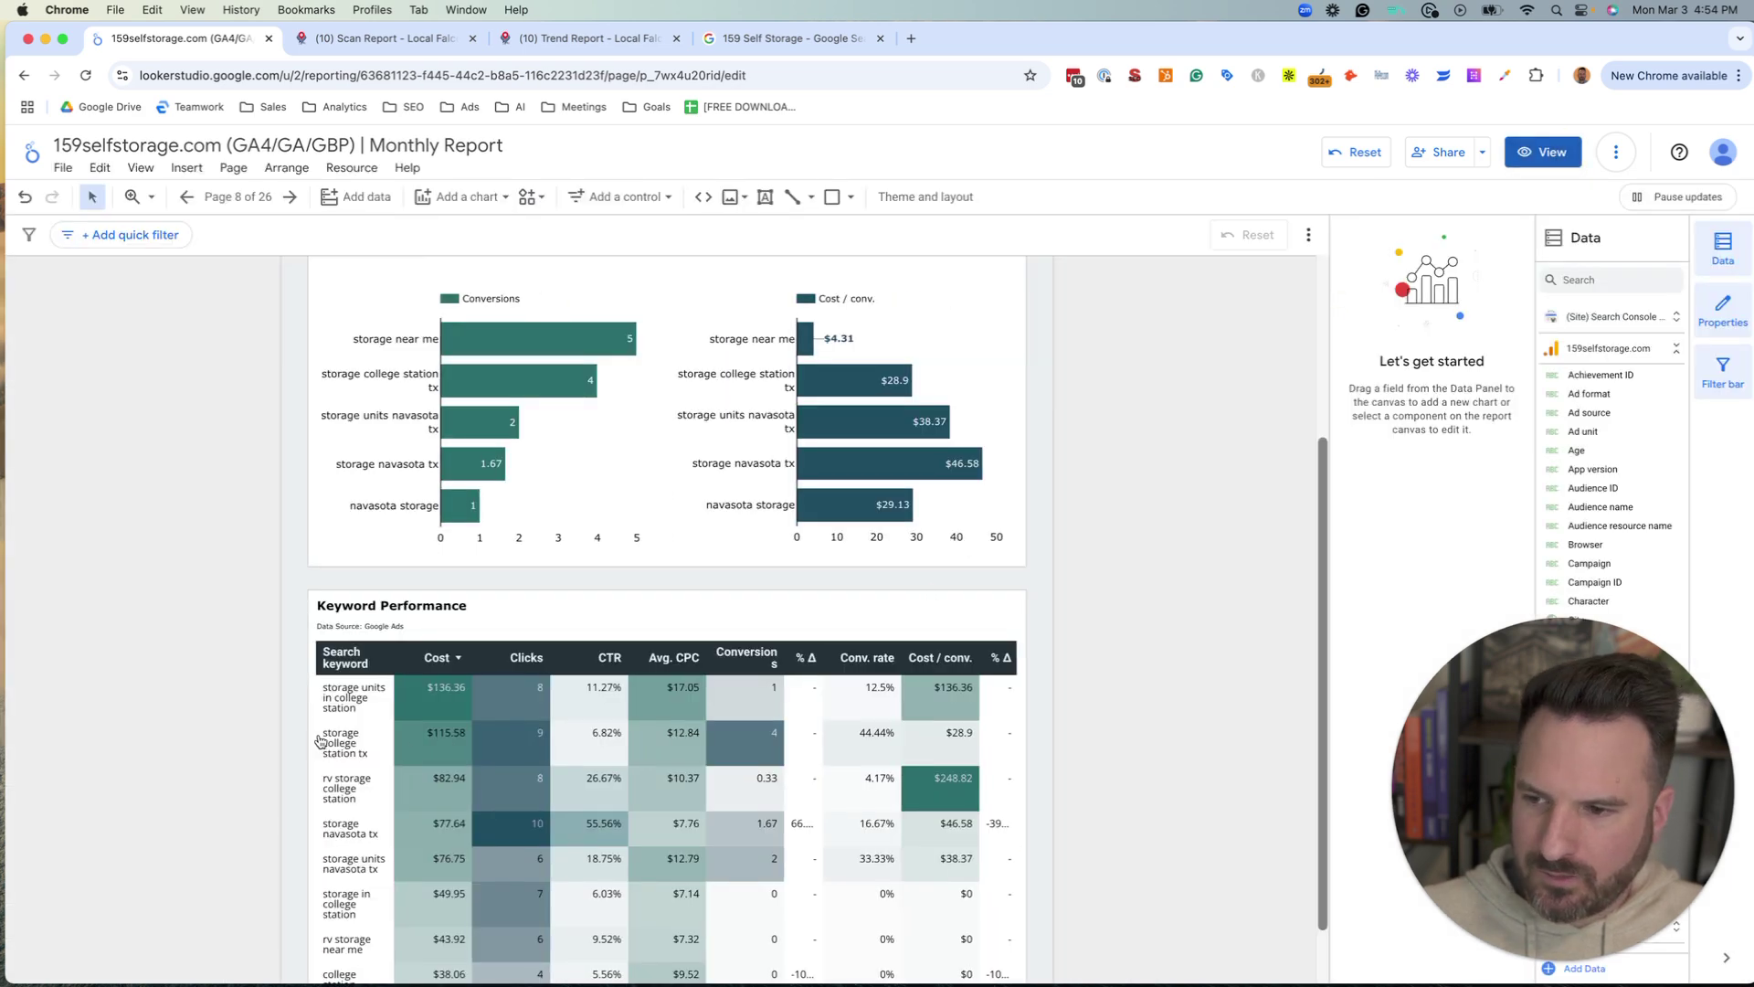
pyautogui.click(319, 740)
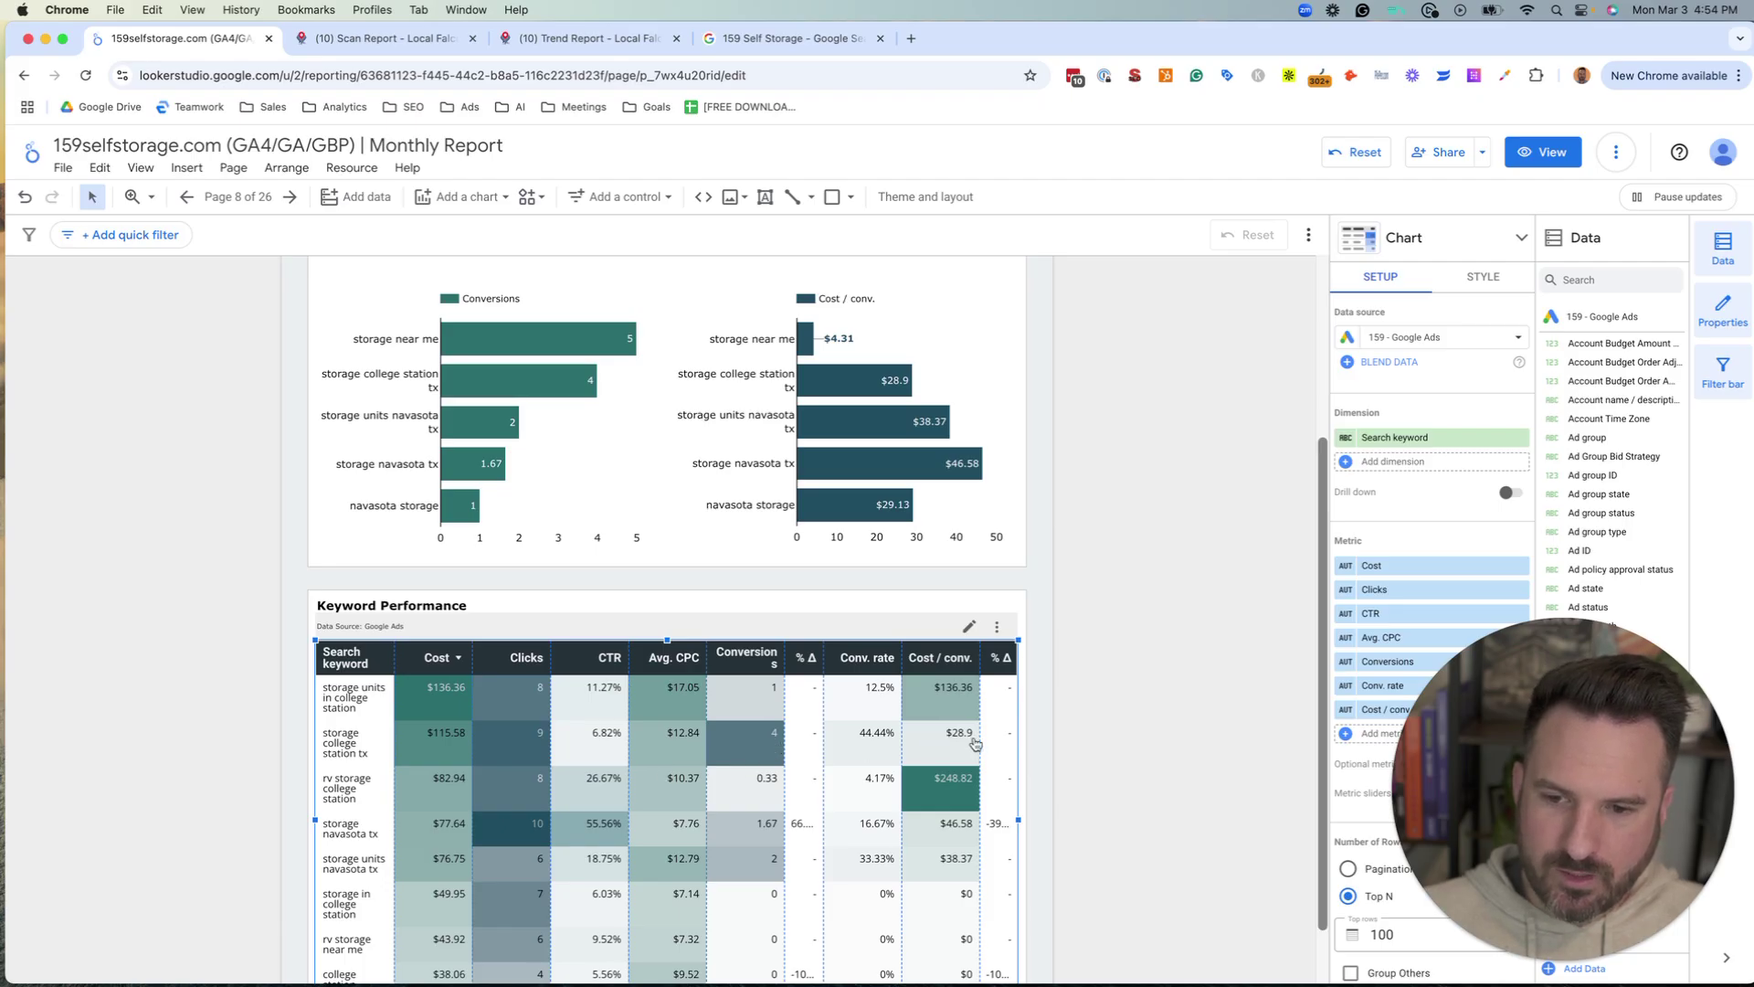
# - Try adding the Search Impr. share metric to the Keyword Performance table, and undo the addition
pyautogui.click(1368, 731)
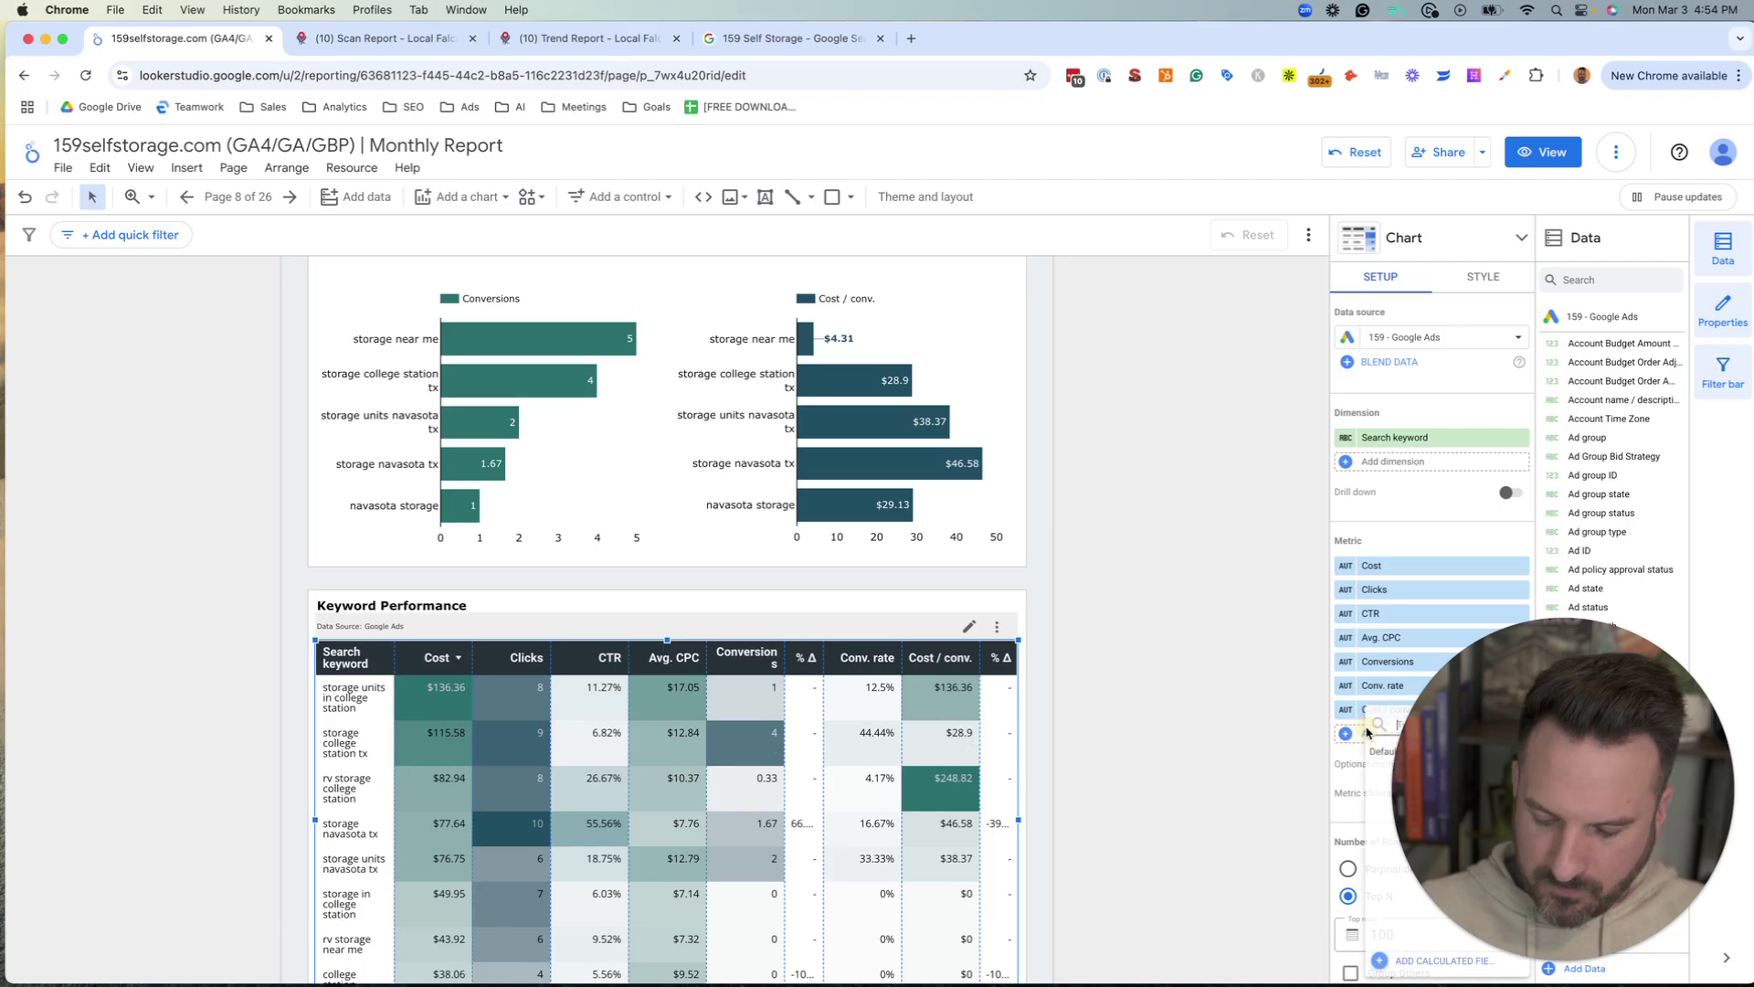
pyautogui.write('in')
pyautogui.press('BackSpace')
pyautogui.press('BackSpace')
pyautogui.write('st')
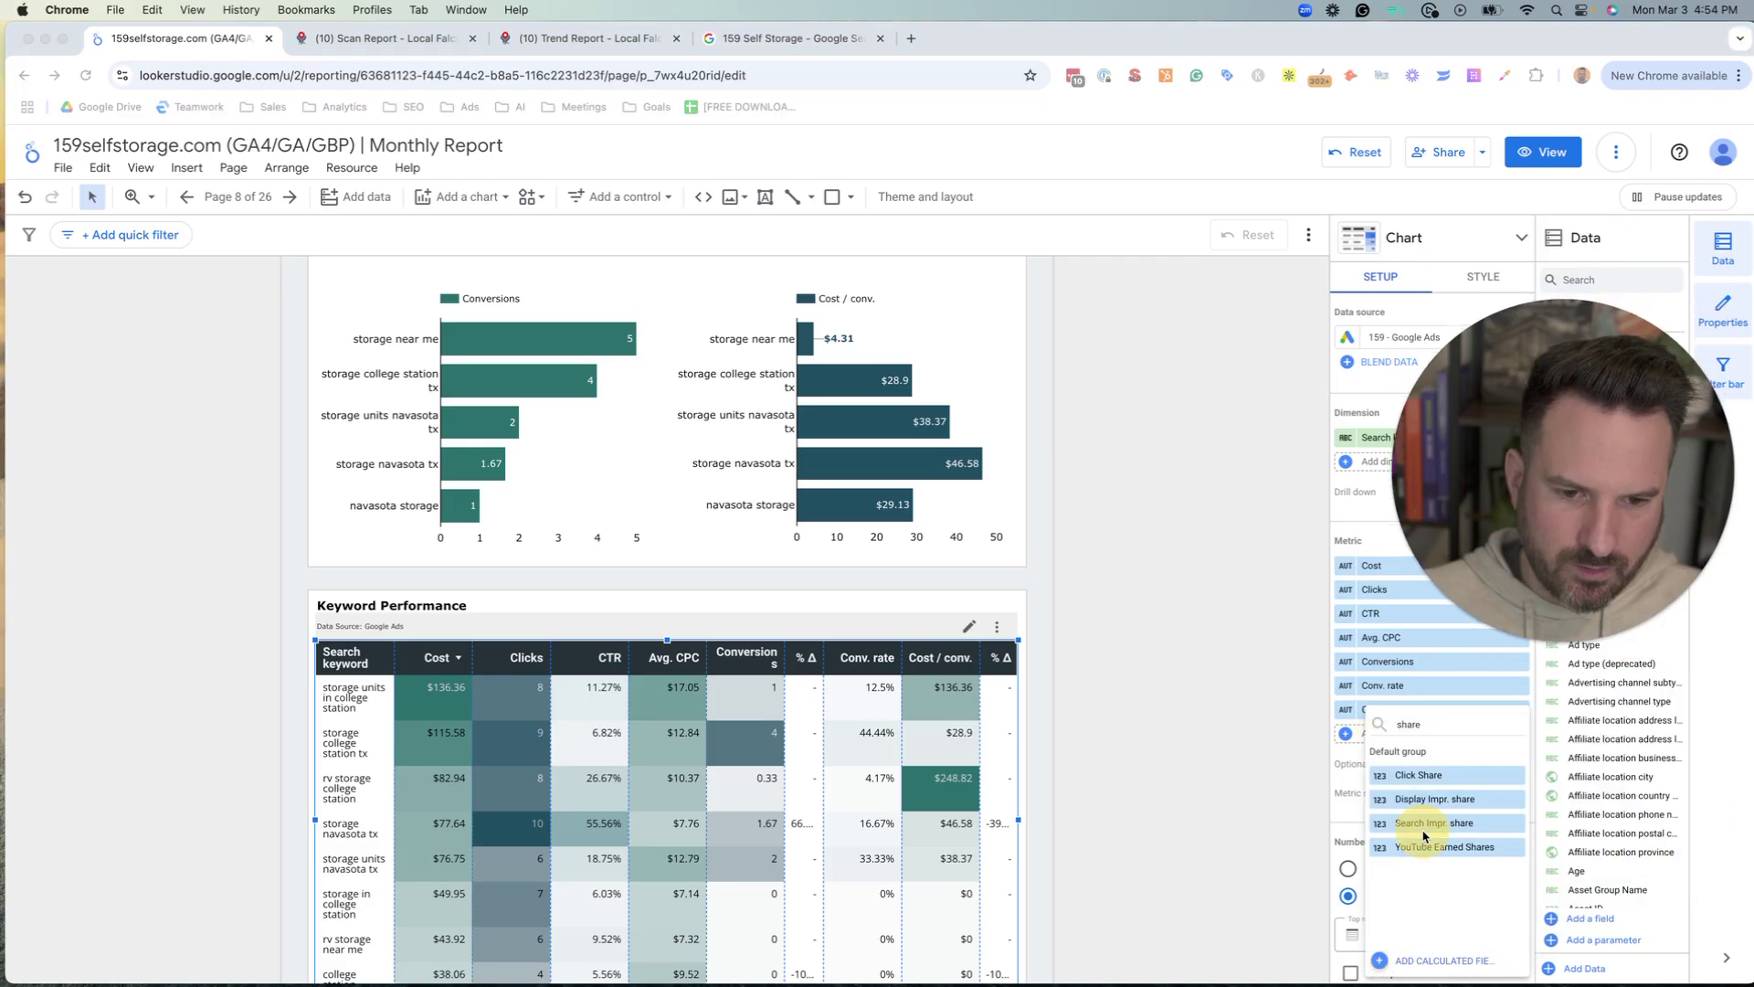
pyautogui.click(1417, 823)
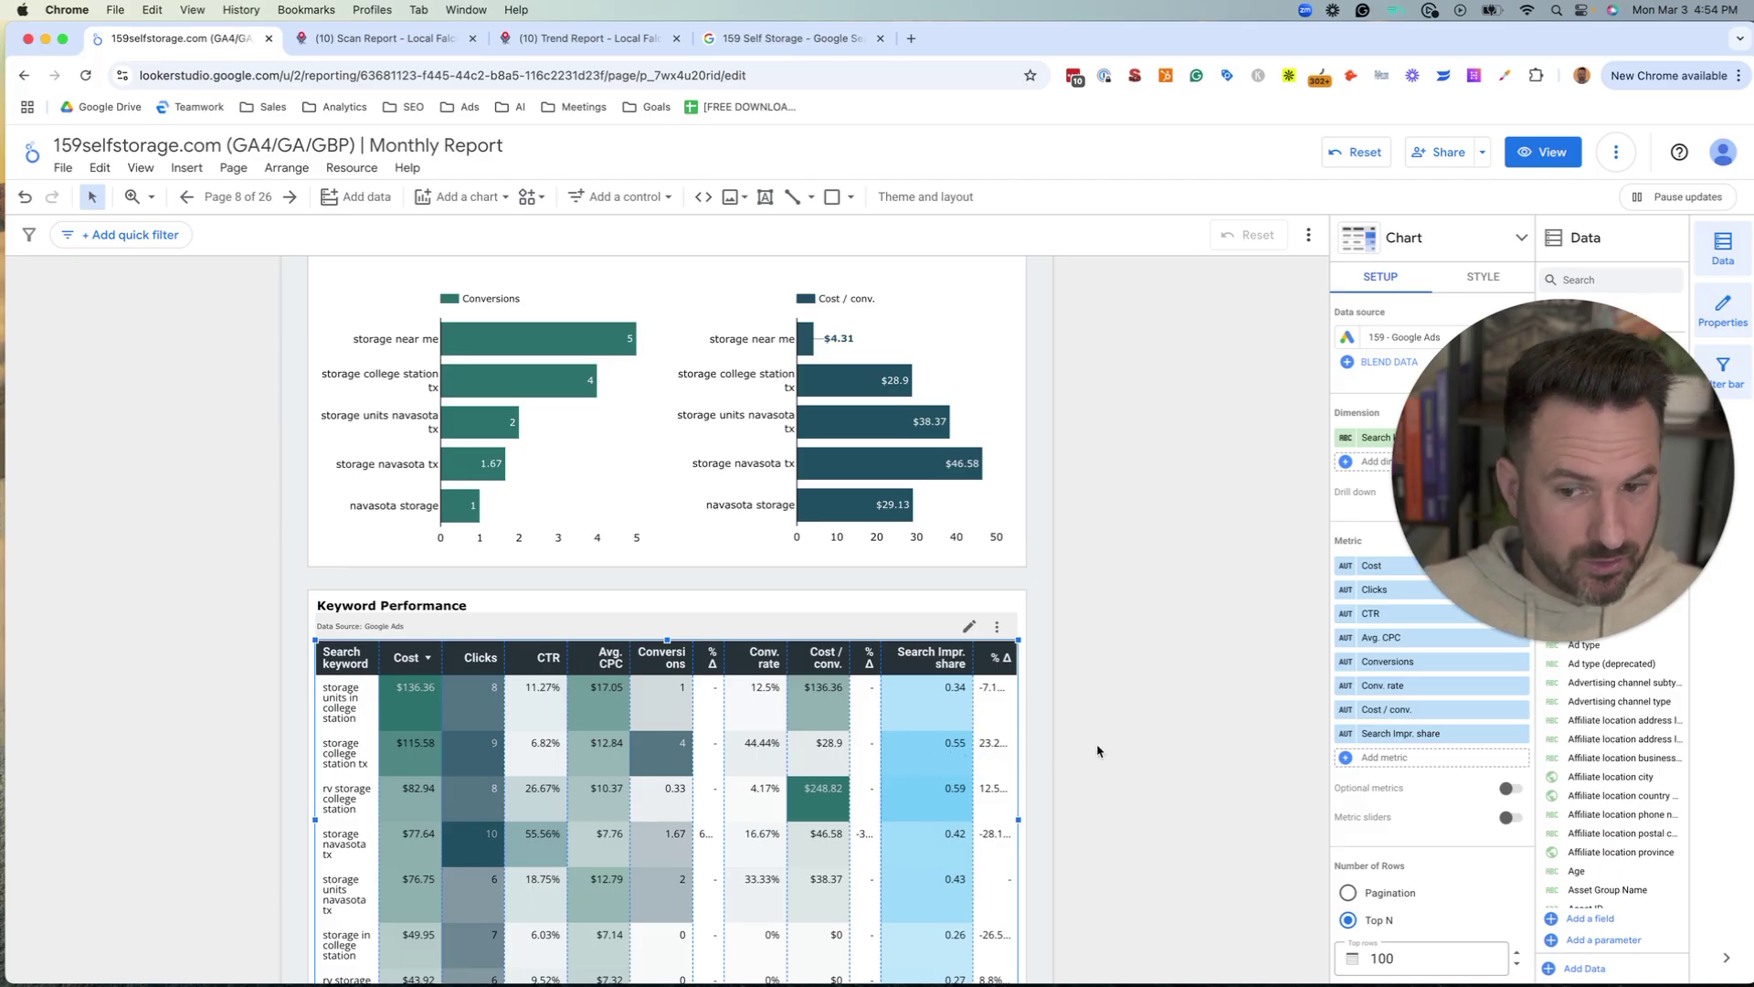
pyautogui.press('super+z')
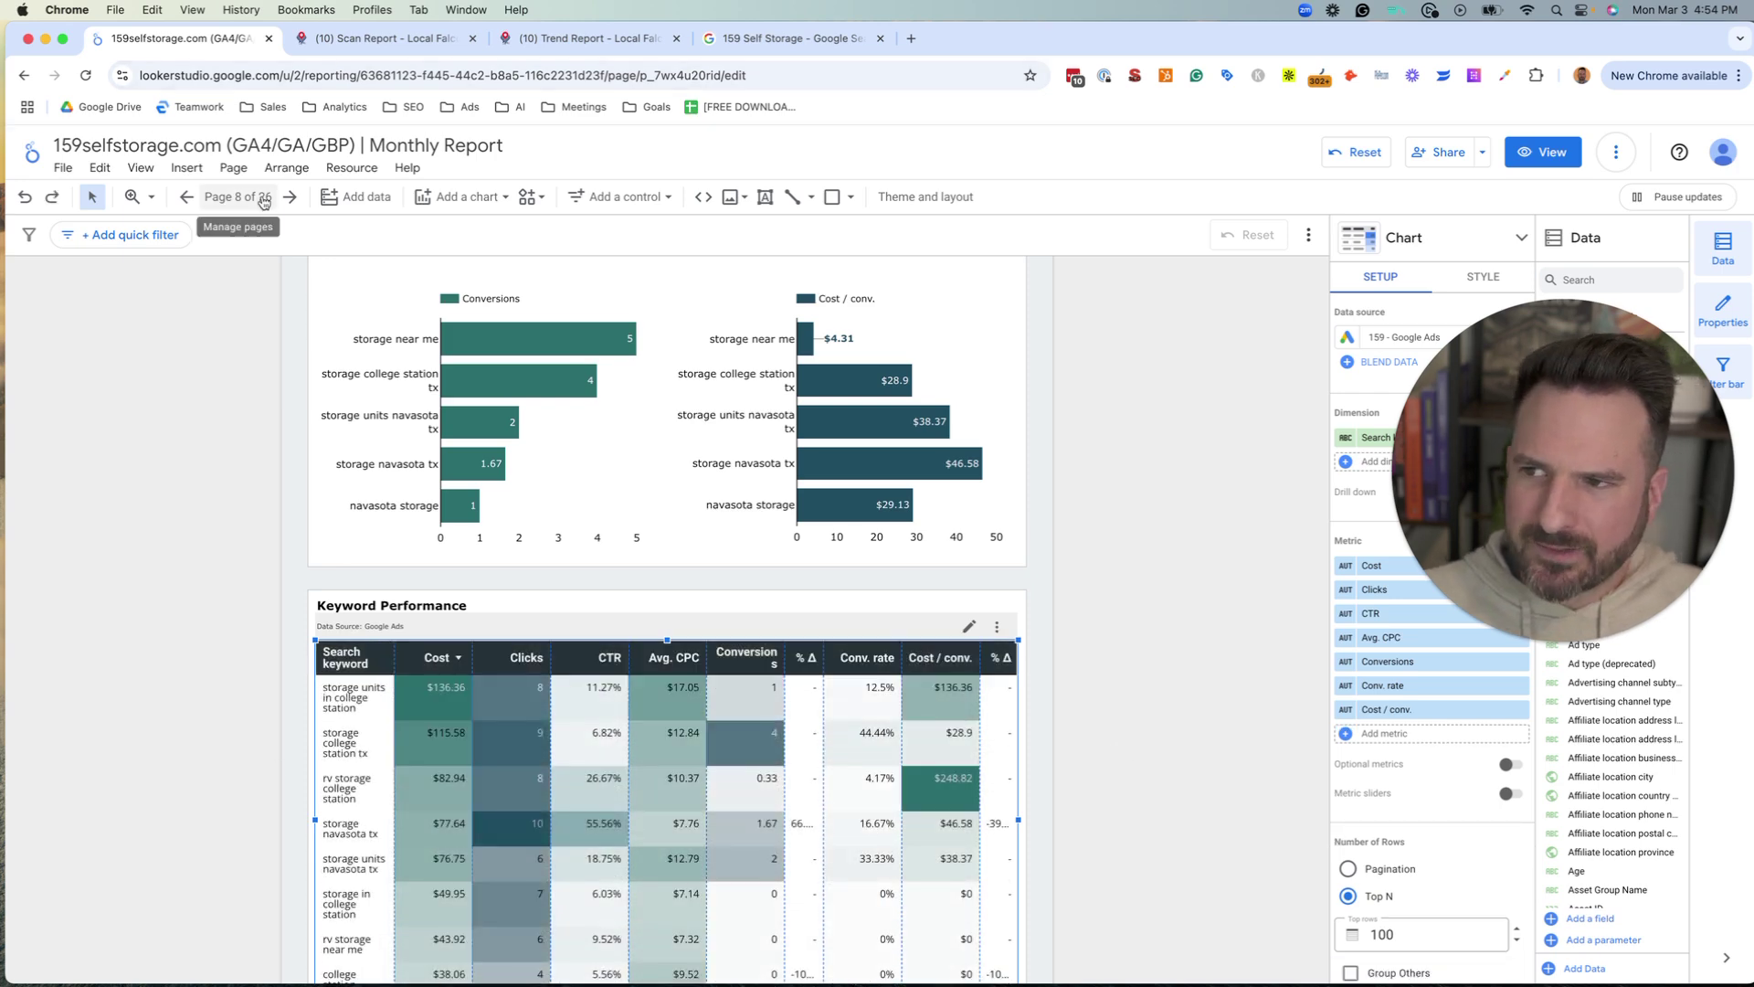
# - Check the SEO trend pages and delete the Trends - Conversions page from the report, keeping Trends - Traffic open
pyautogui.click(264, 201)
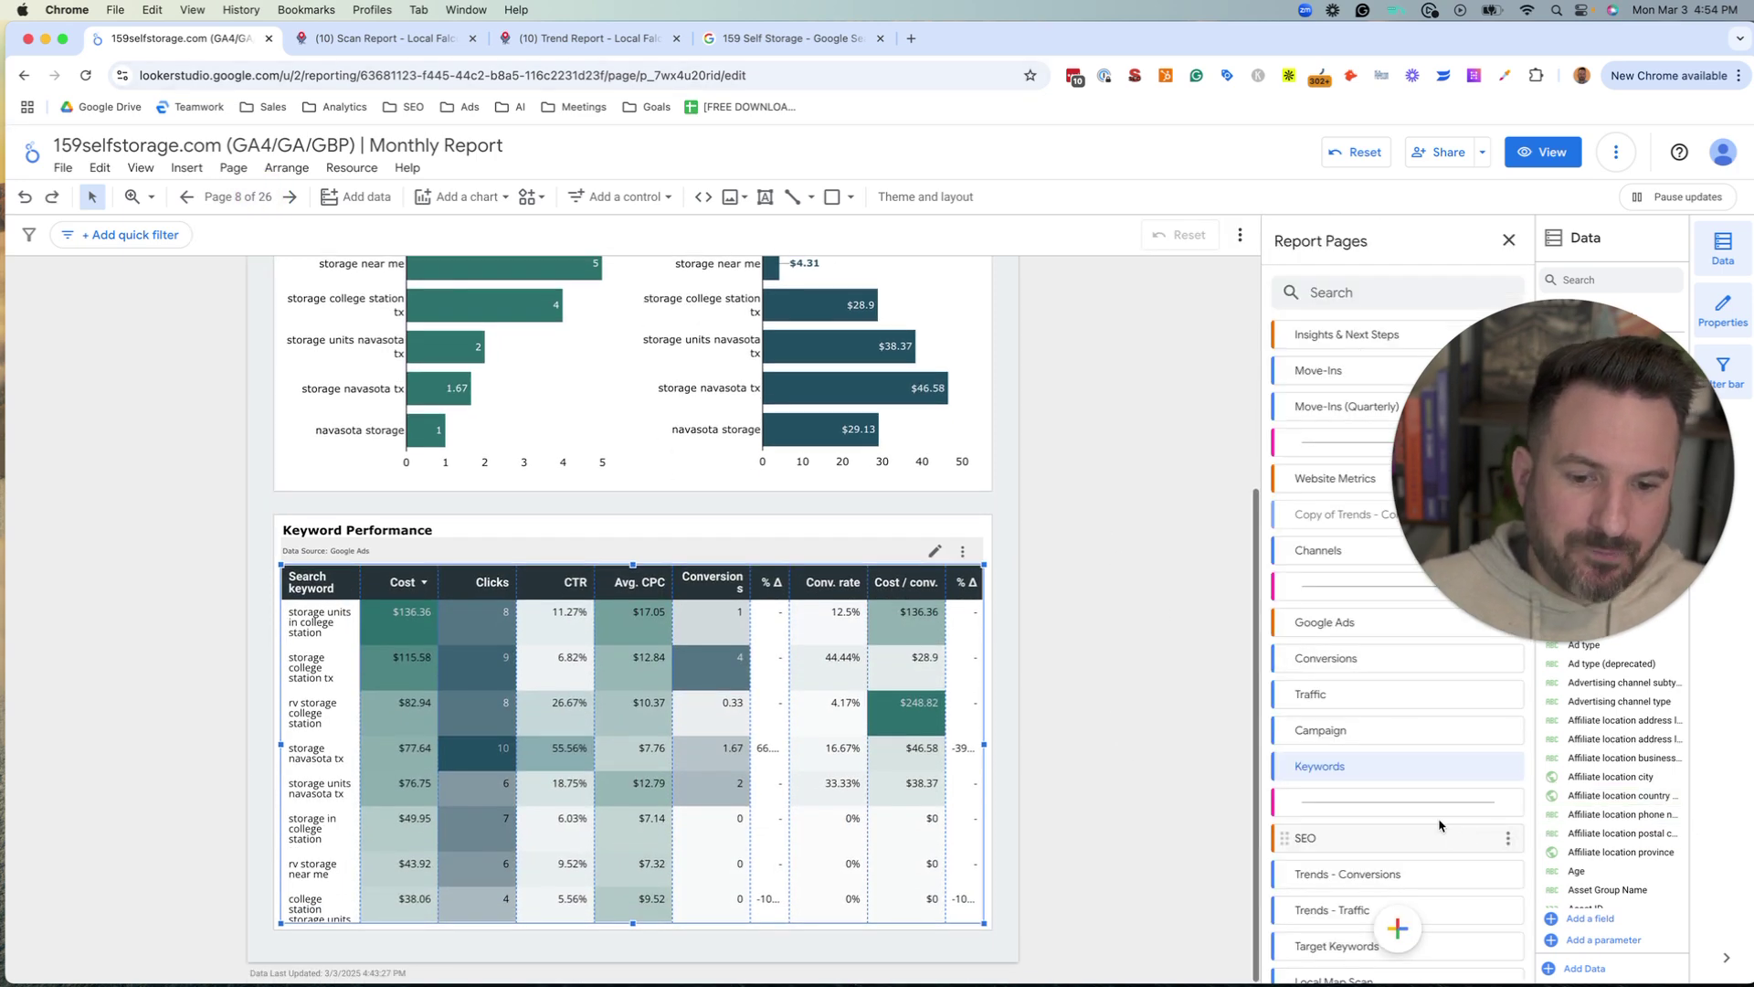
pyautogui.scroll(-3, 1326, 742)
pyautogui.click(1350, 712)
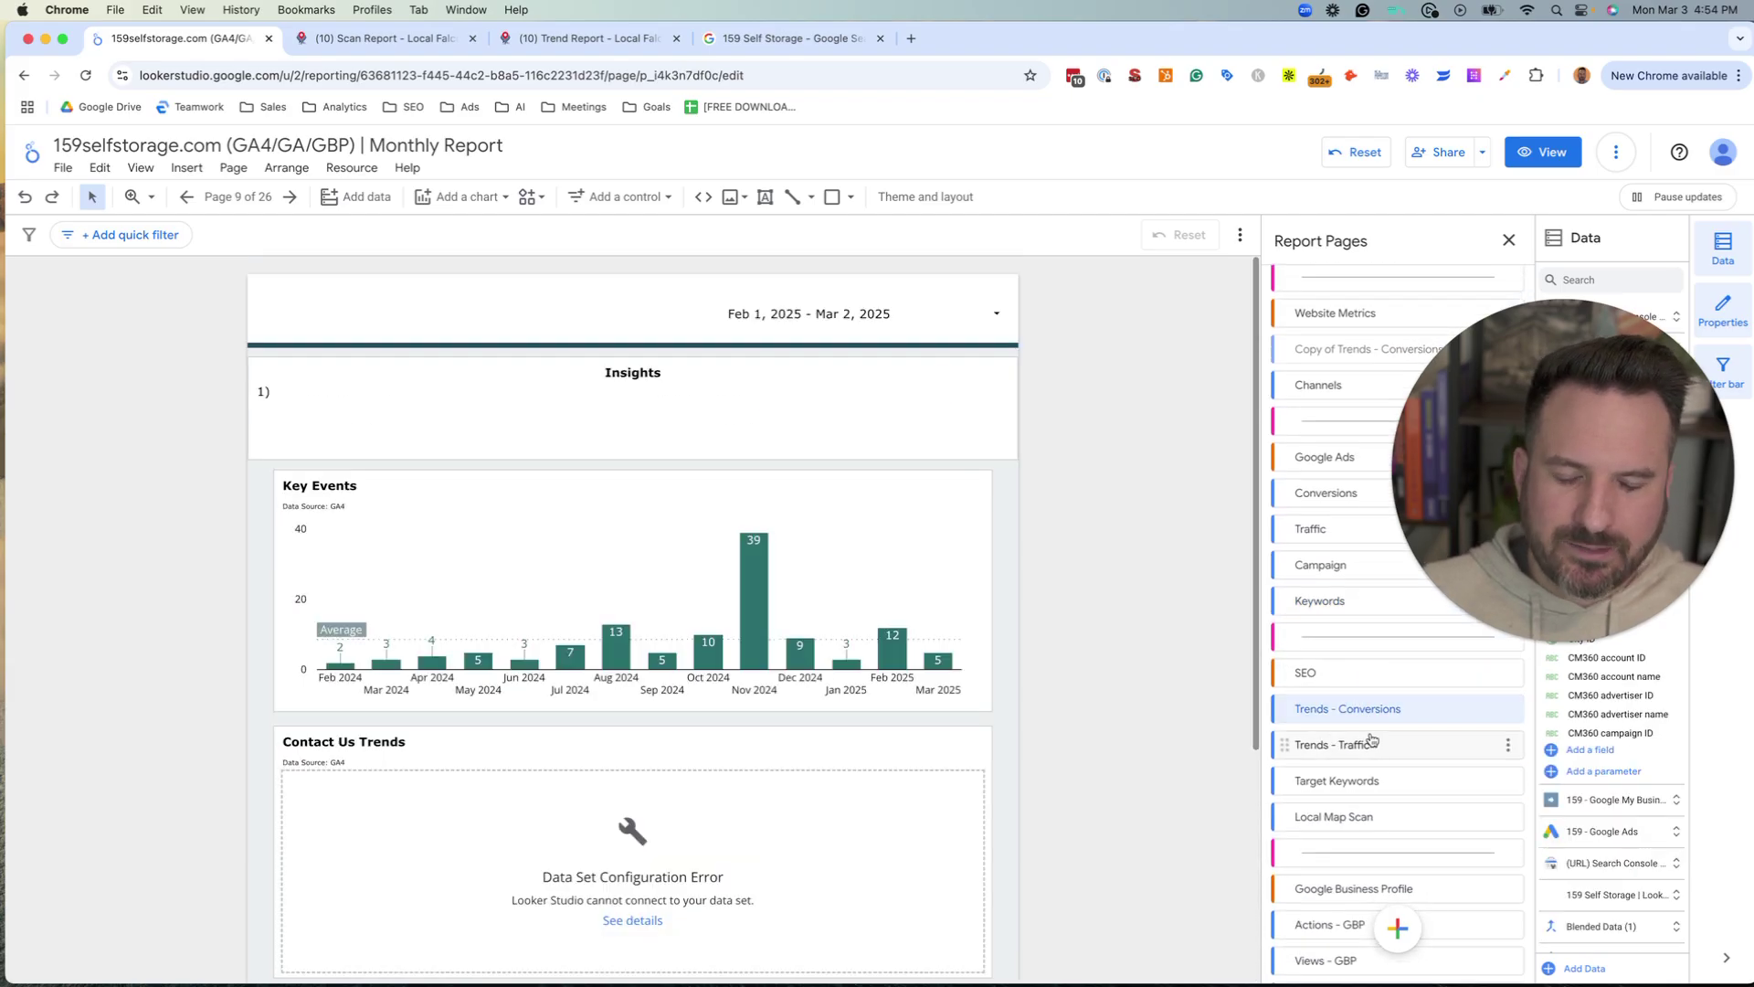
pyautogui.click(1343, 746)
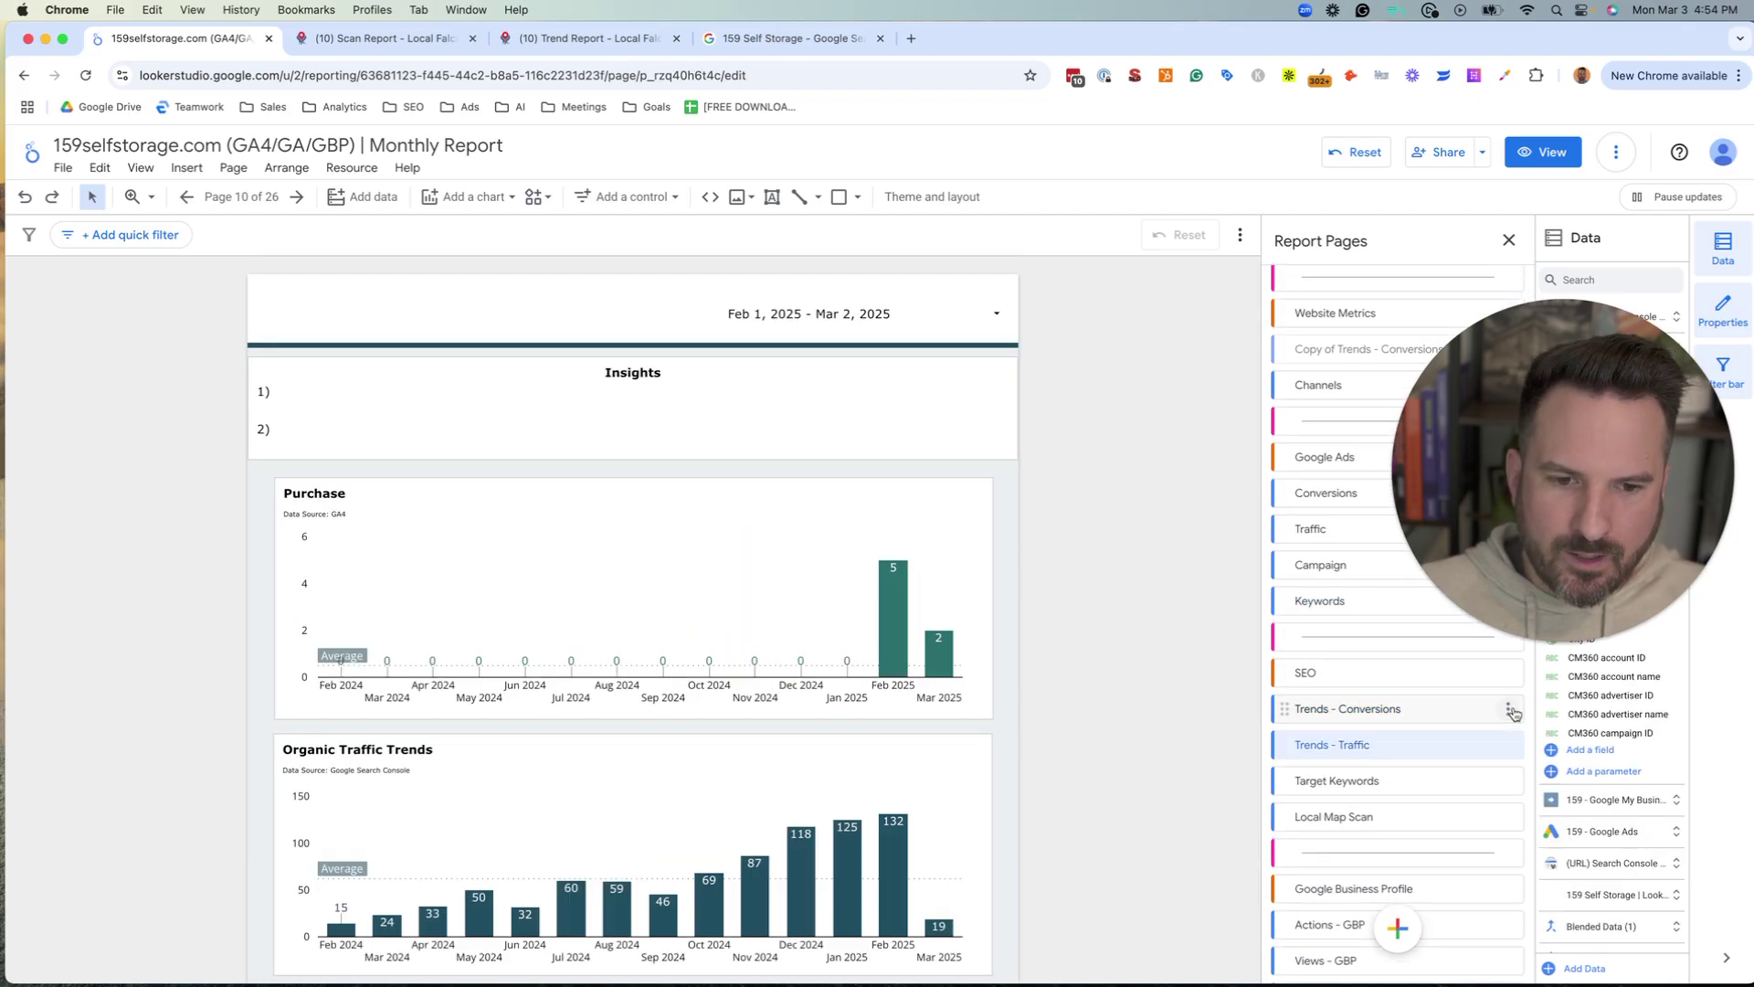
pyautogui.click(1508, 710)
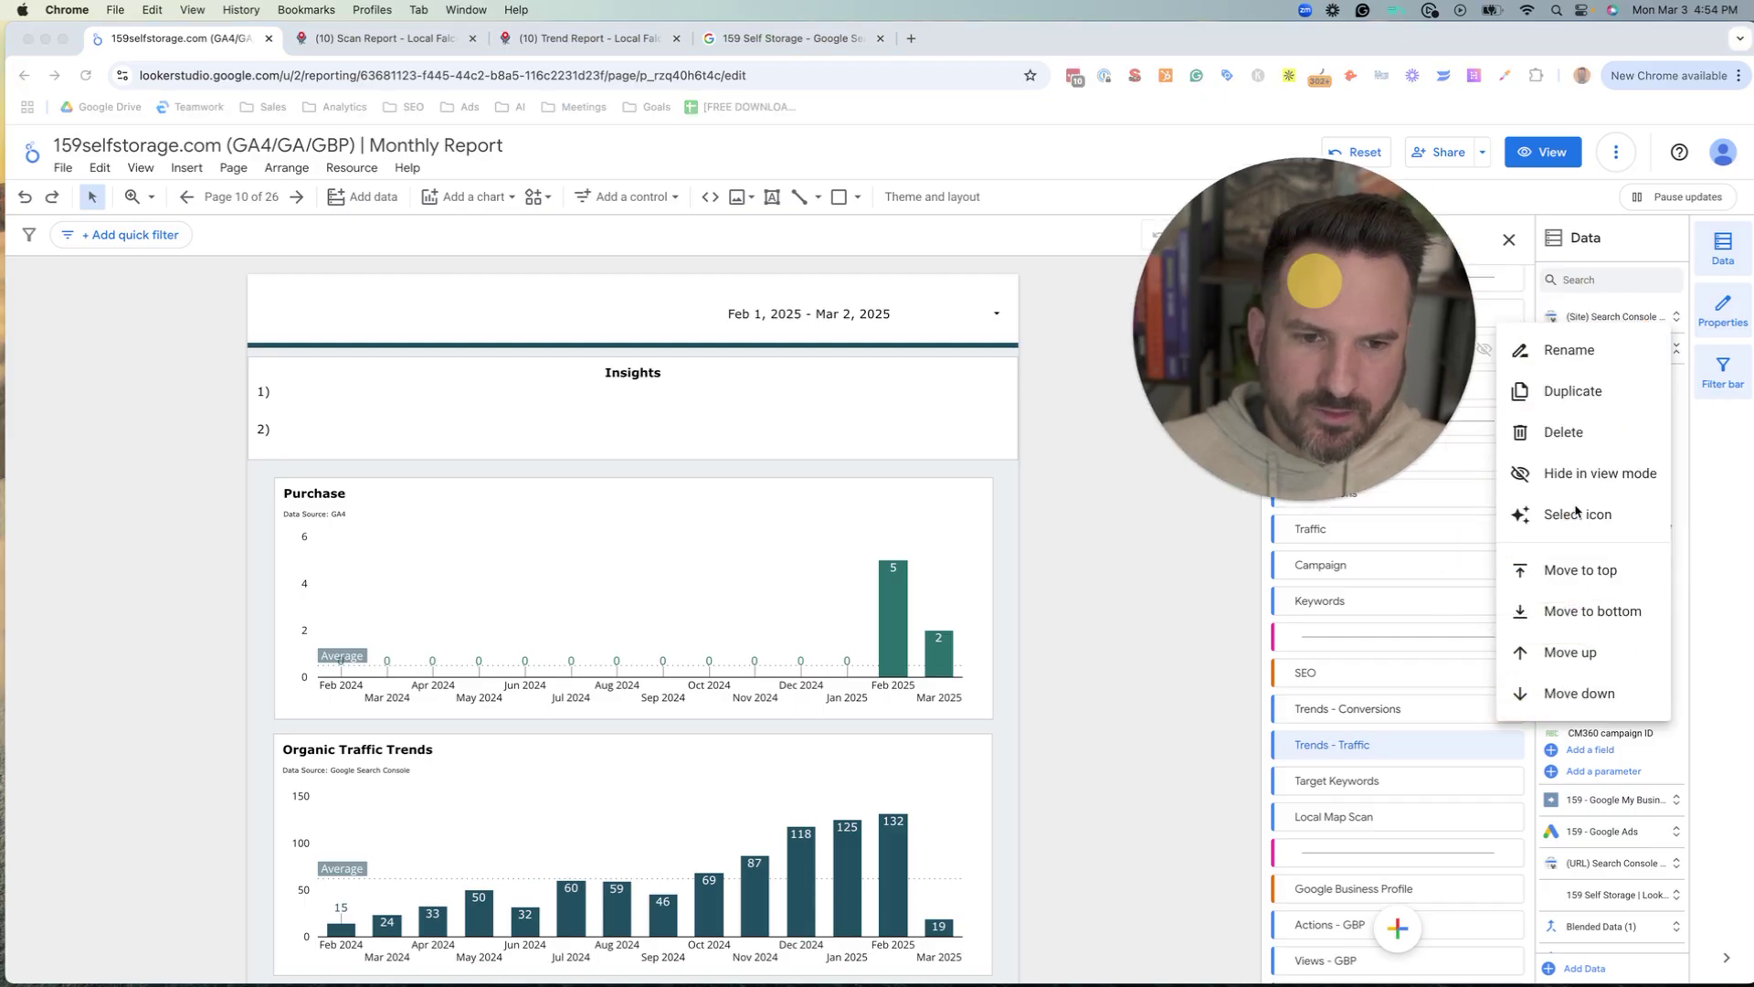
pyautogui.click(1572, 434)
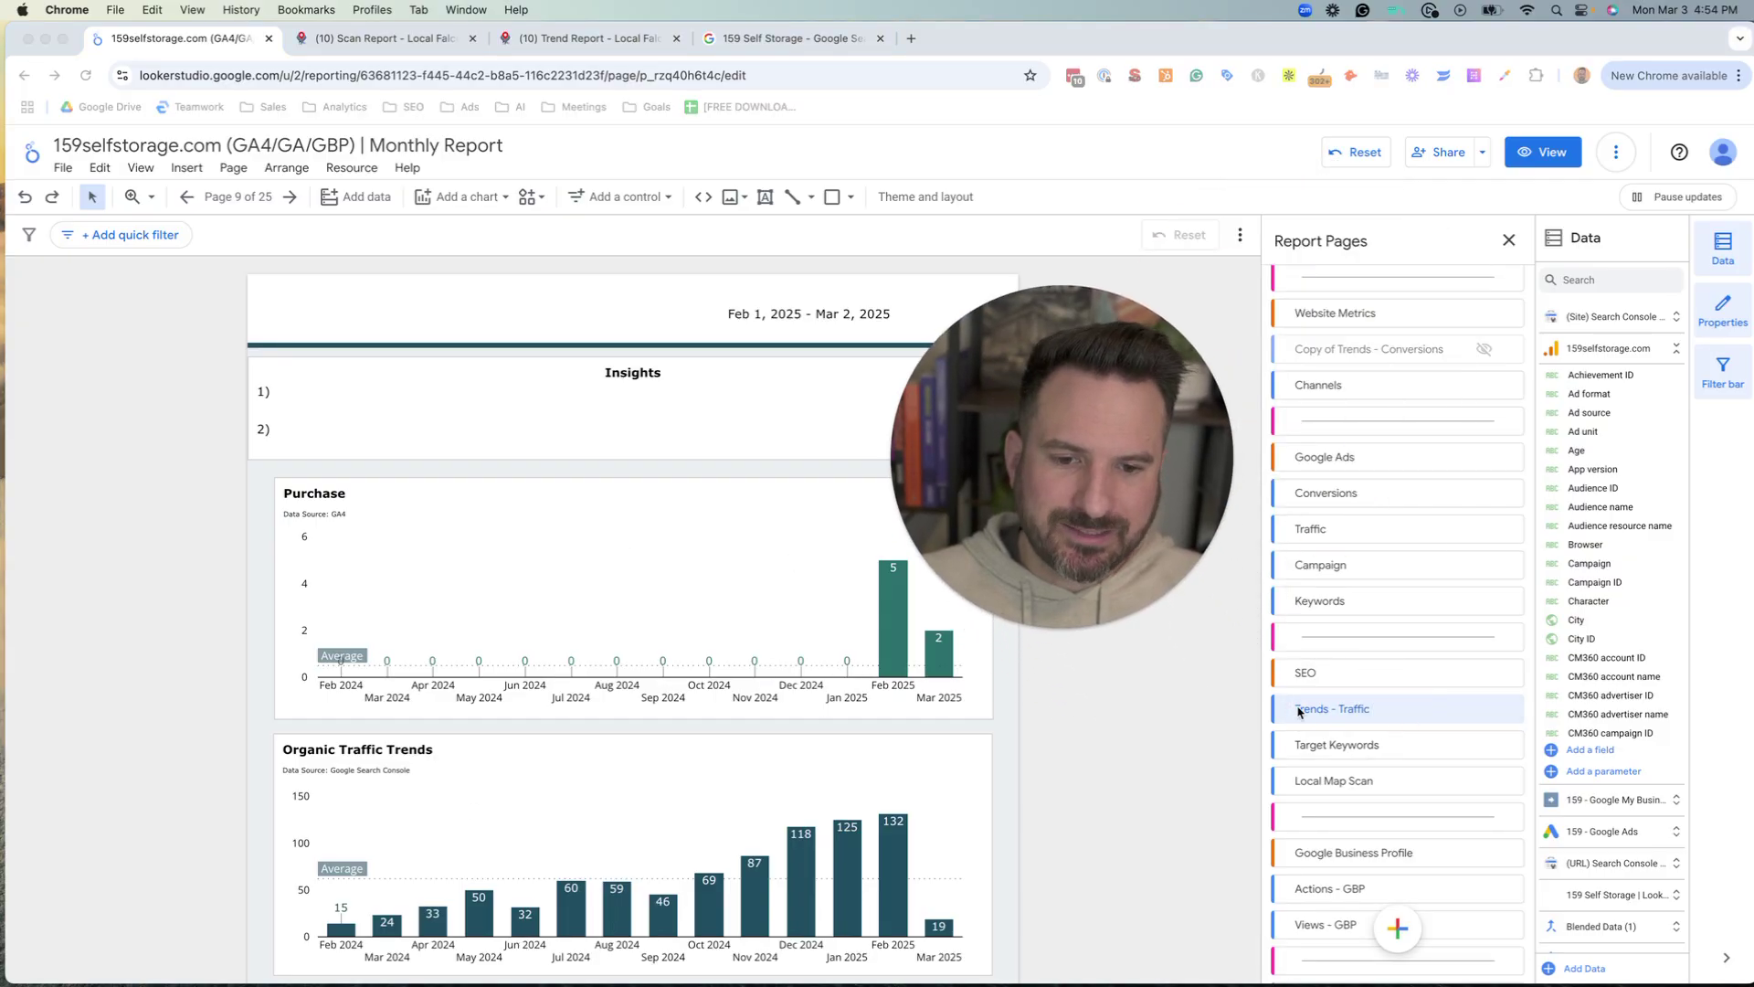
# - Examine the monthly Purchase, Organic Traffic Trends and Impressions Trends charts on the Trends - Traffic page
pyautogui.scroll(-3, 548, 640)
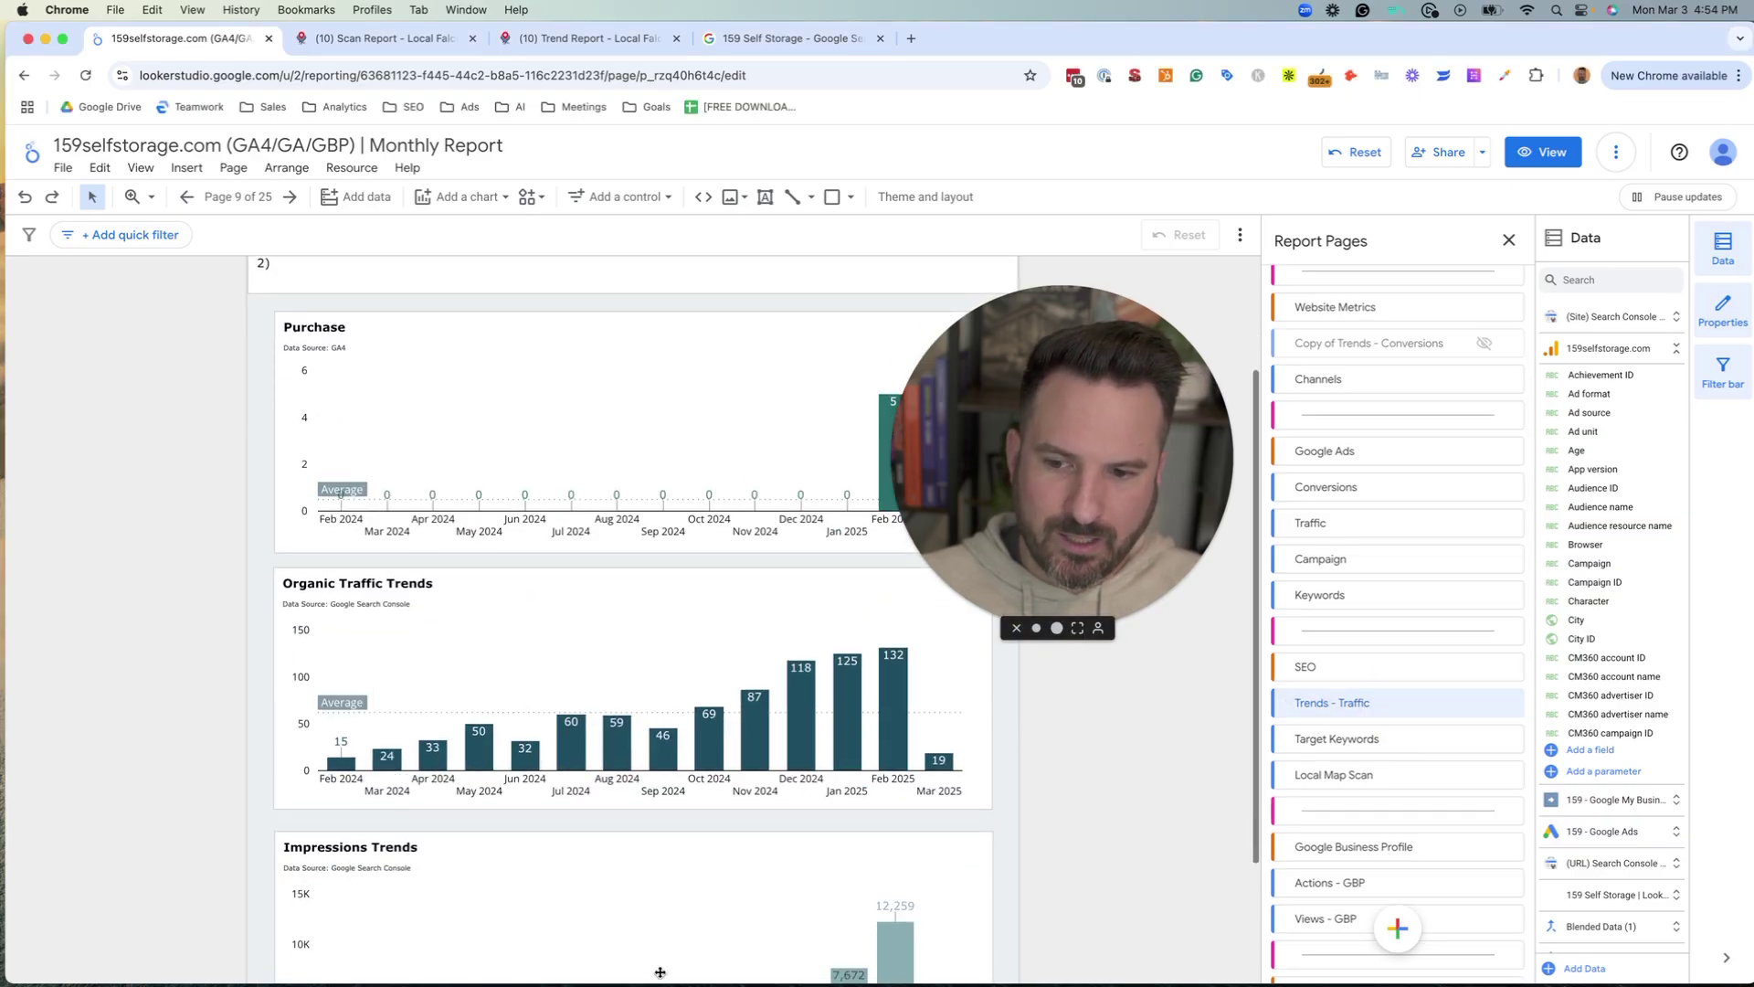
pyautogui.scroll(3, 674, 508)
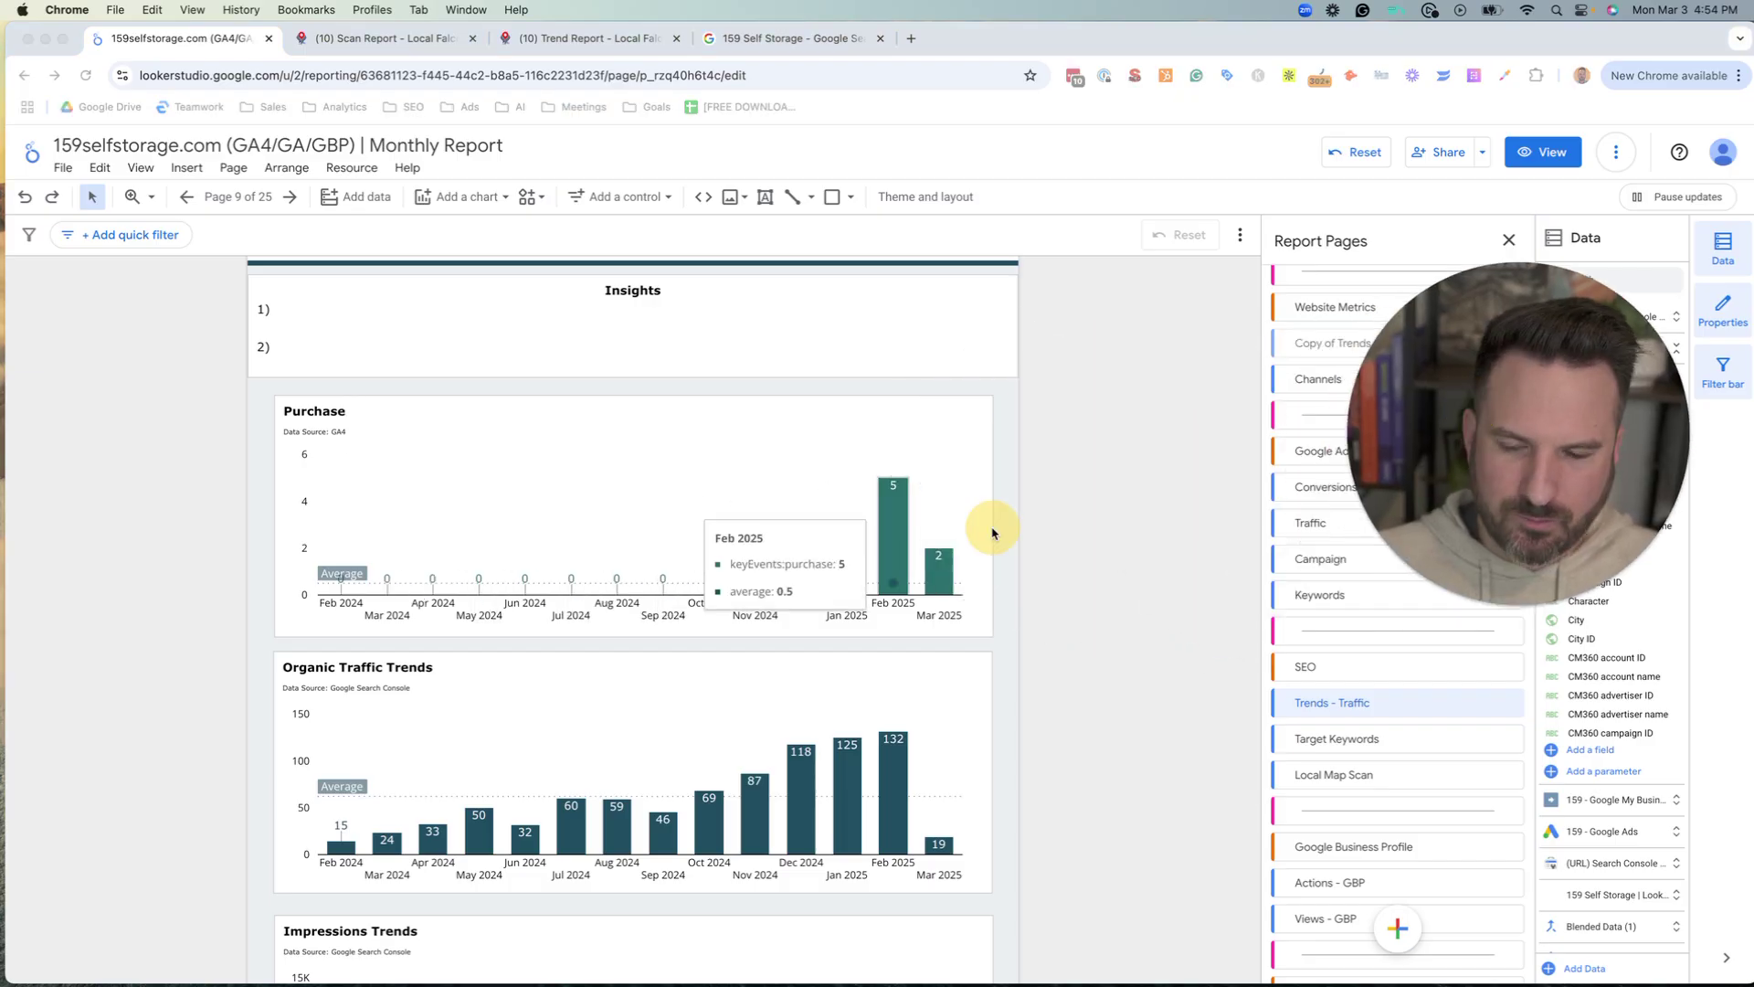
pyautogui.click(1154, 669)
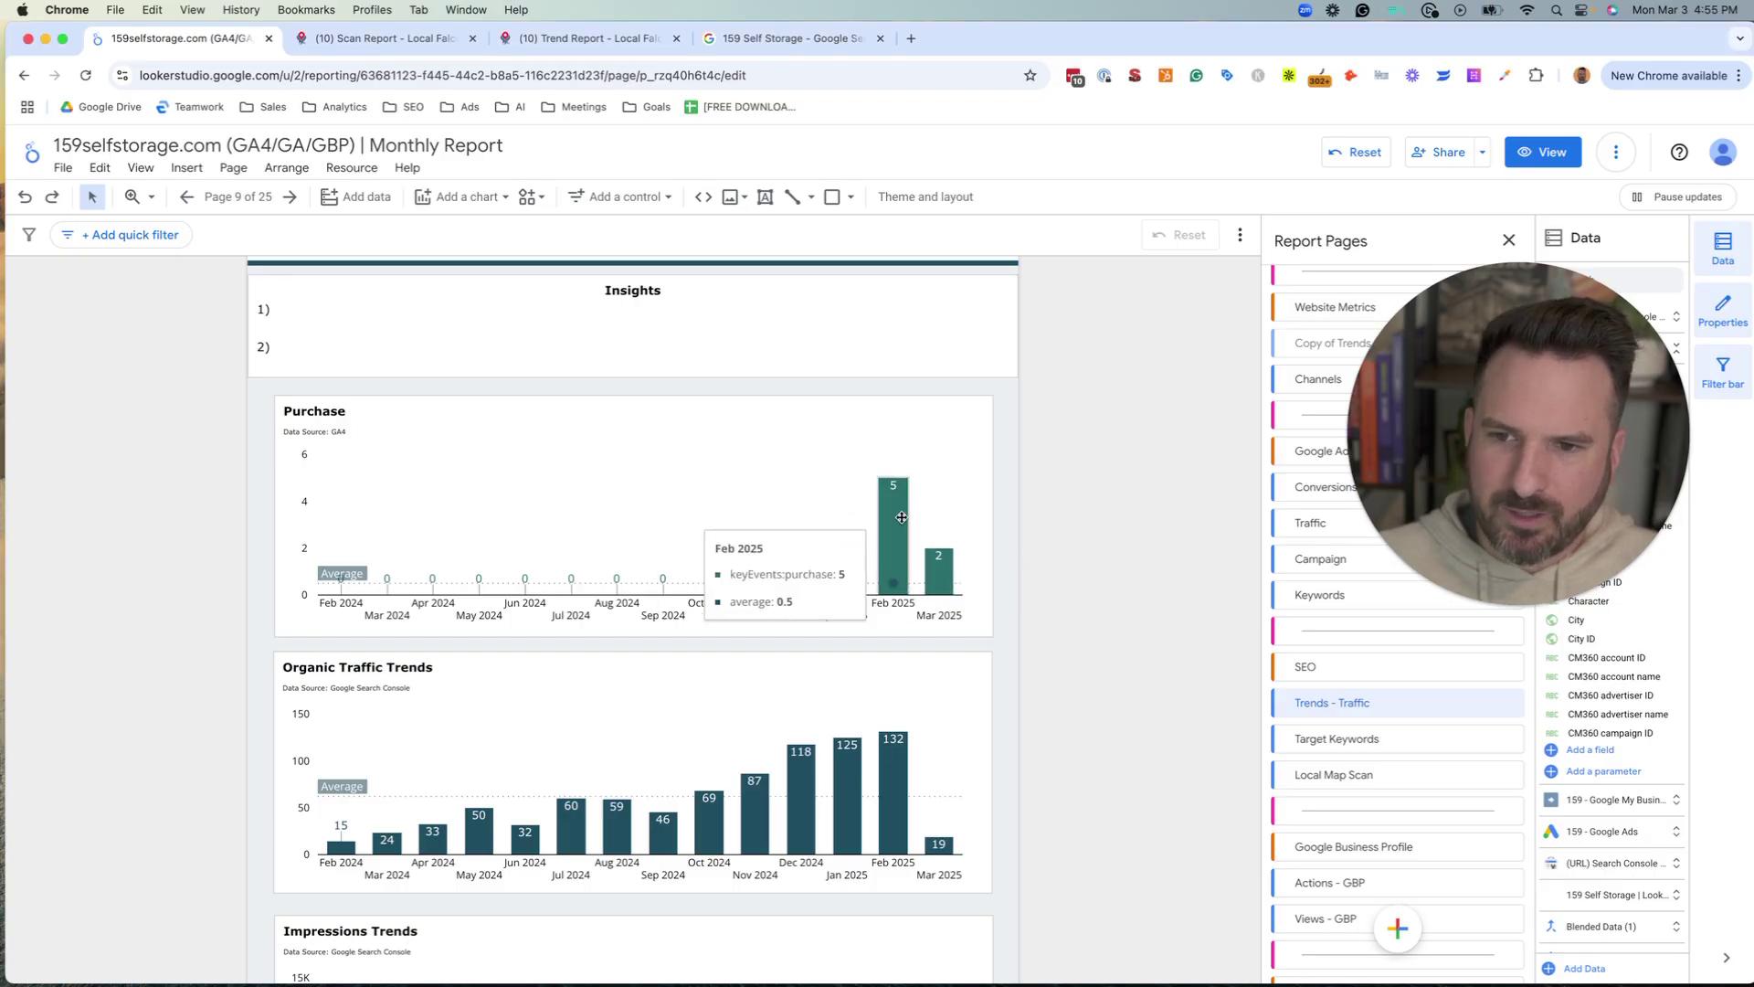
pyautogui.scroll(-3, 1174, 610)
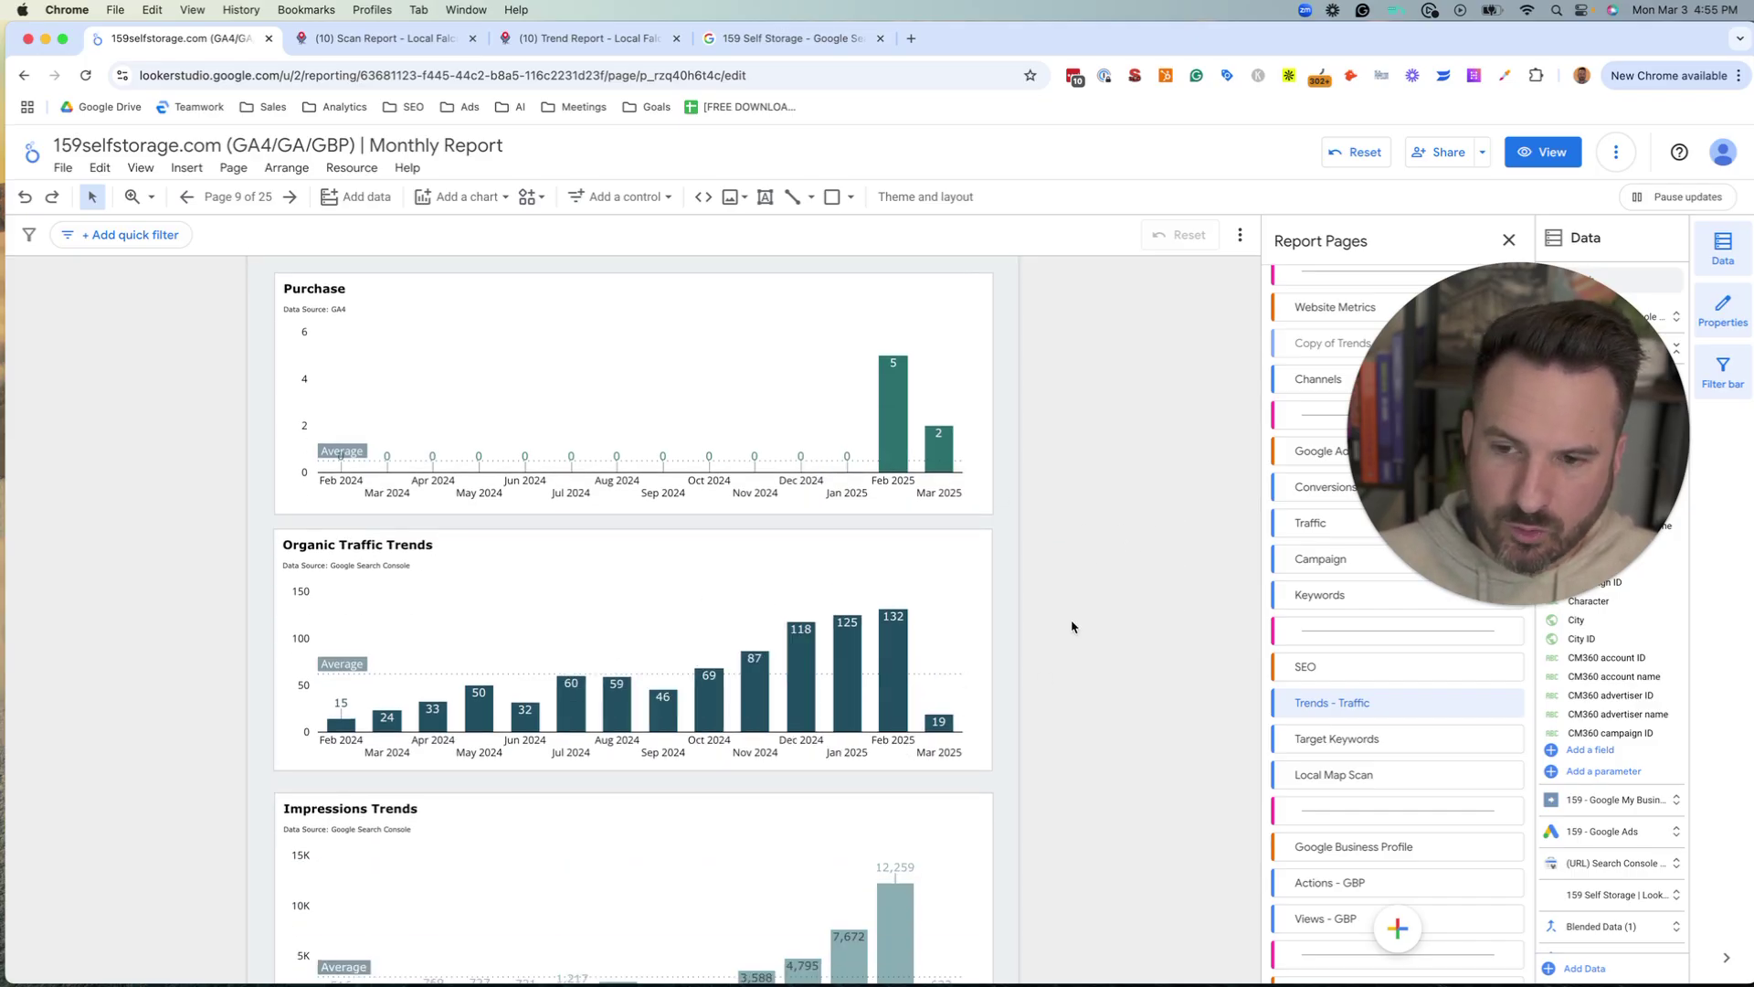
pyautogui.scroll(-1, 1110, 619)
pyautogui.scroll(-2, 1187, 618)
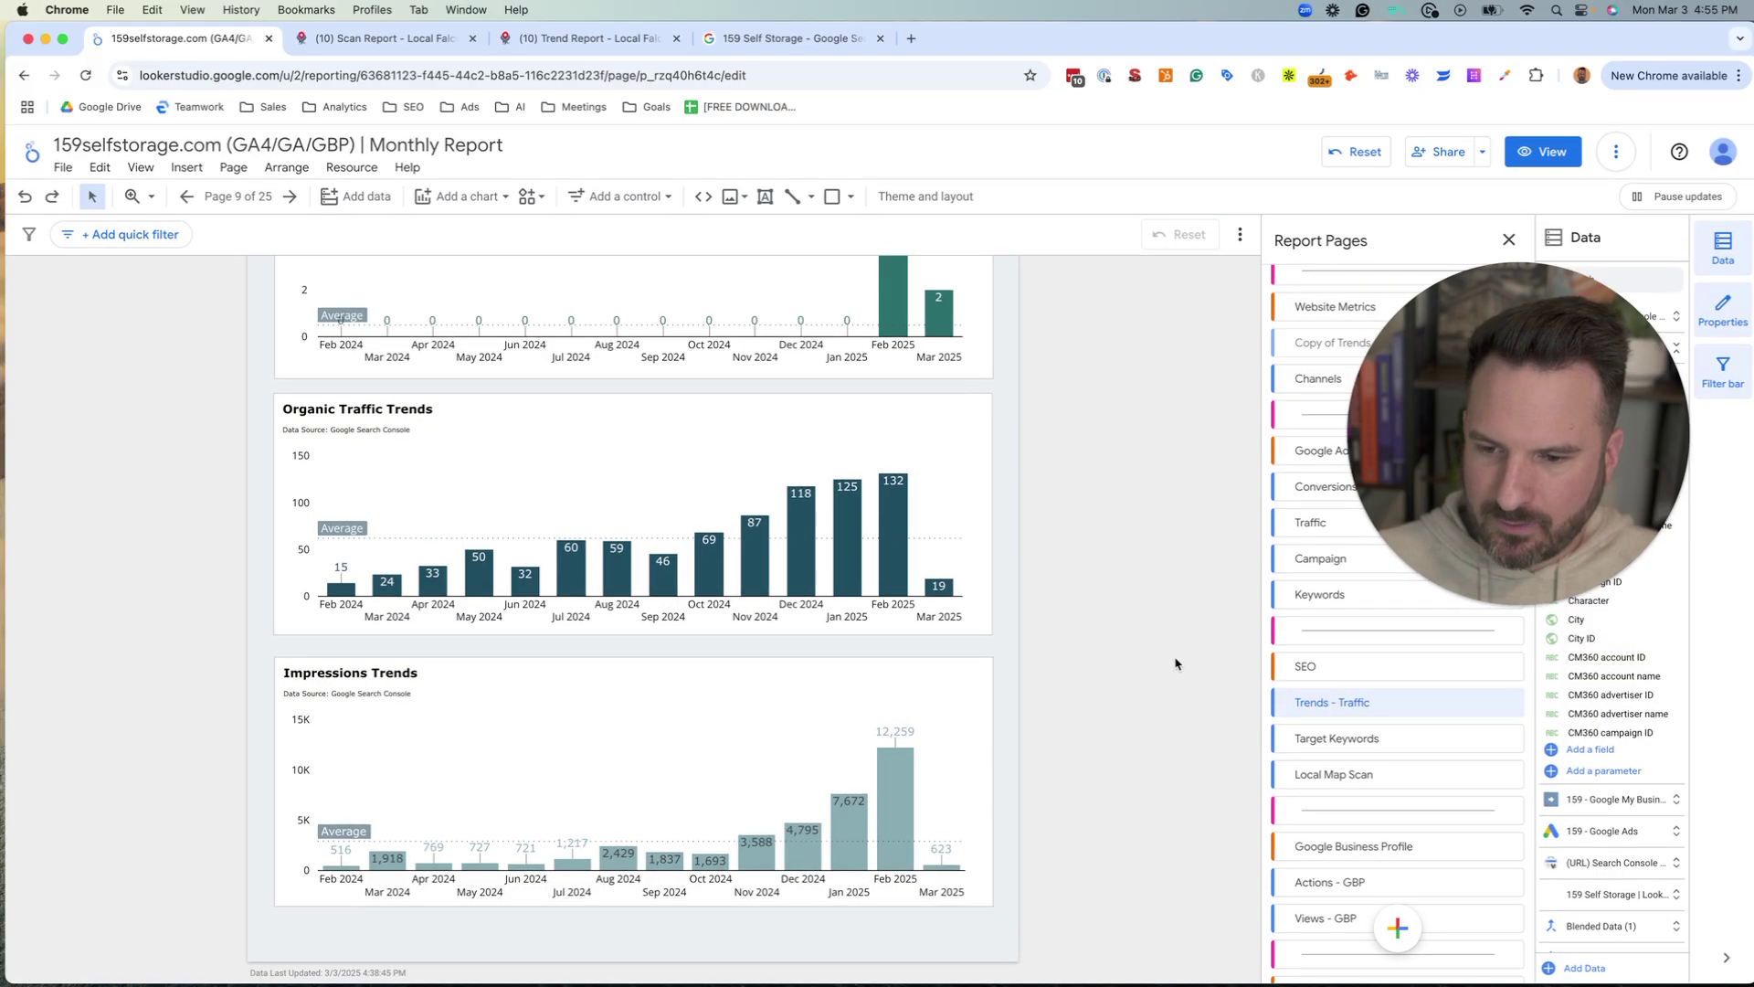
pyautogui.scroll(3, 1174, 662)
pyautogui.scroll(-1, 1181, 719)
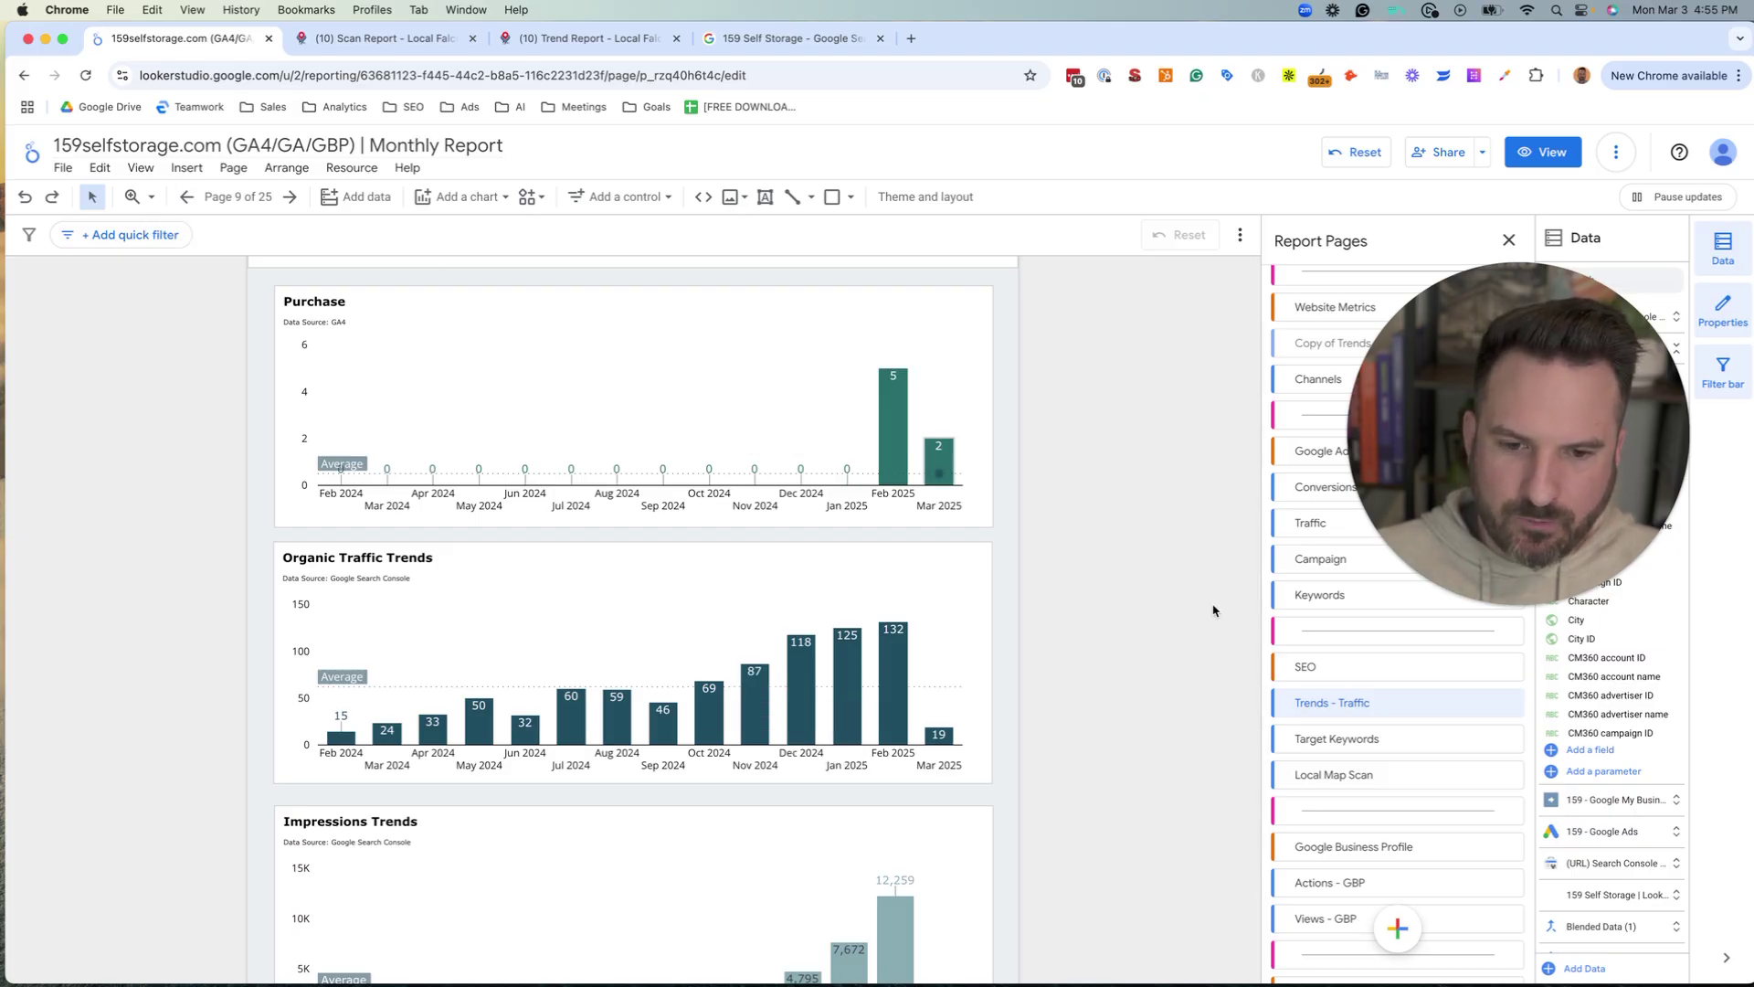
# - Open the Target Keywords page and filter its charts by the query "boat storage college station" in the Target Keyword Performance table
pyautogui.click(1379, 748)
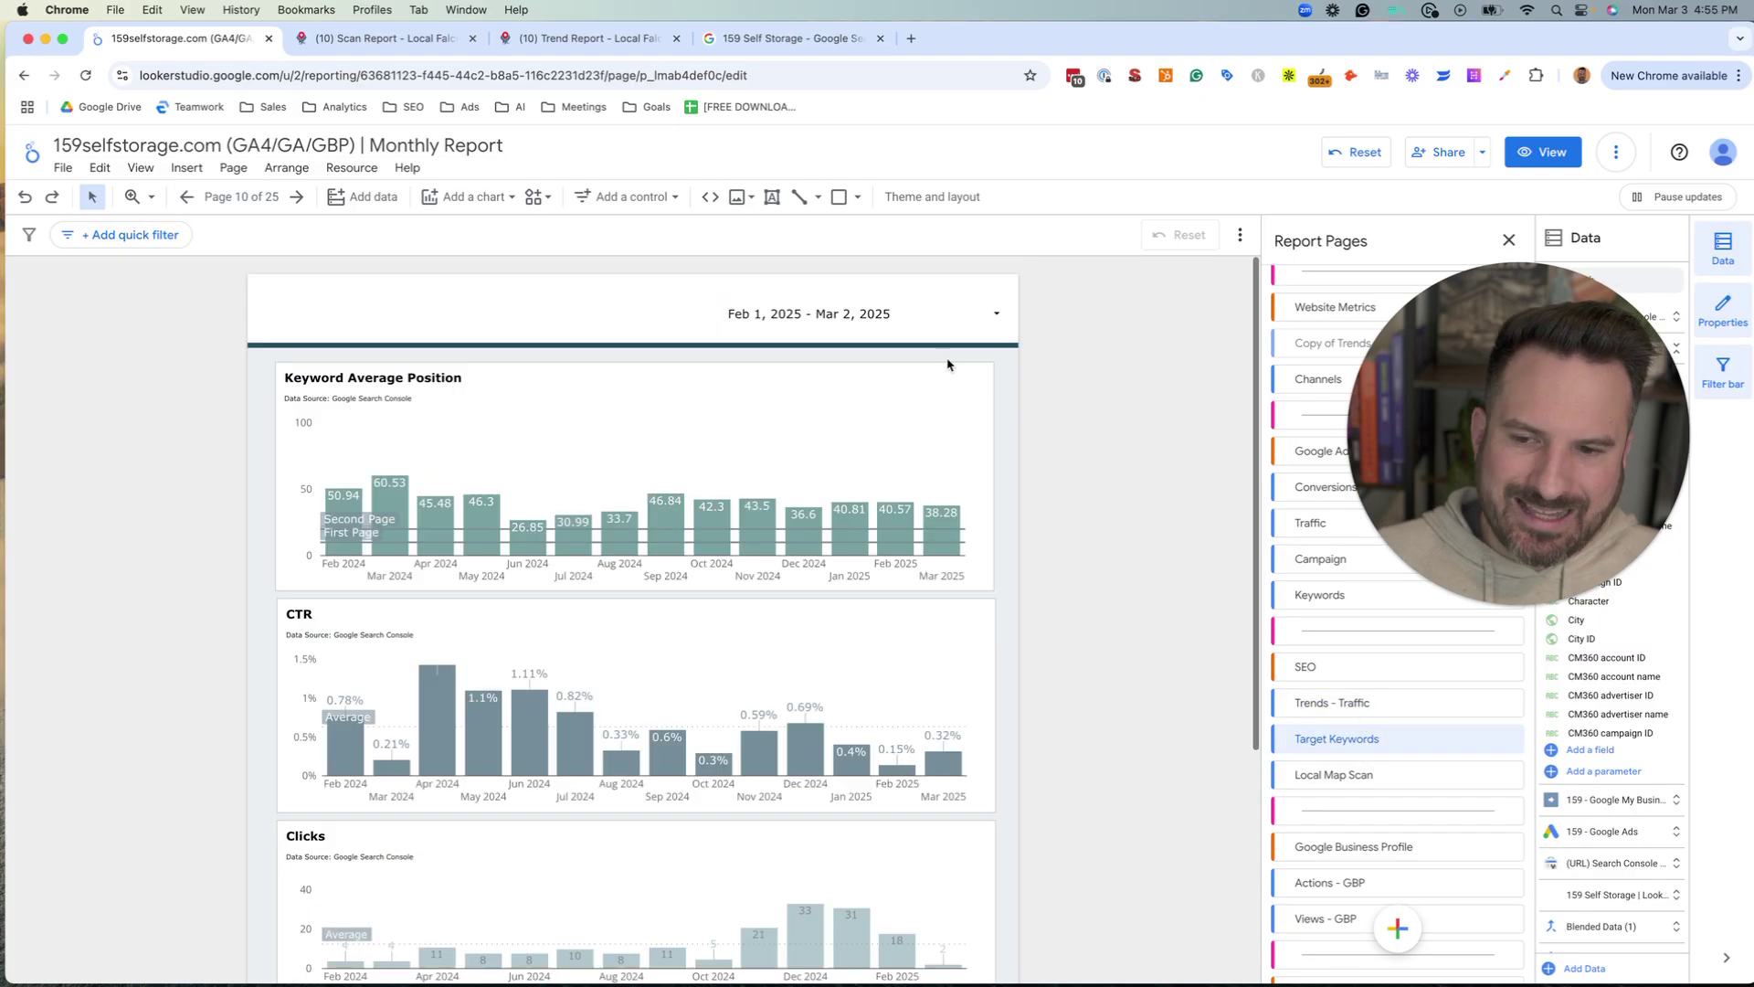
pyautogui.scroll(-2, 1100, 649)
pyautogui.scroll(-4, 1074, 703)
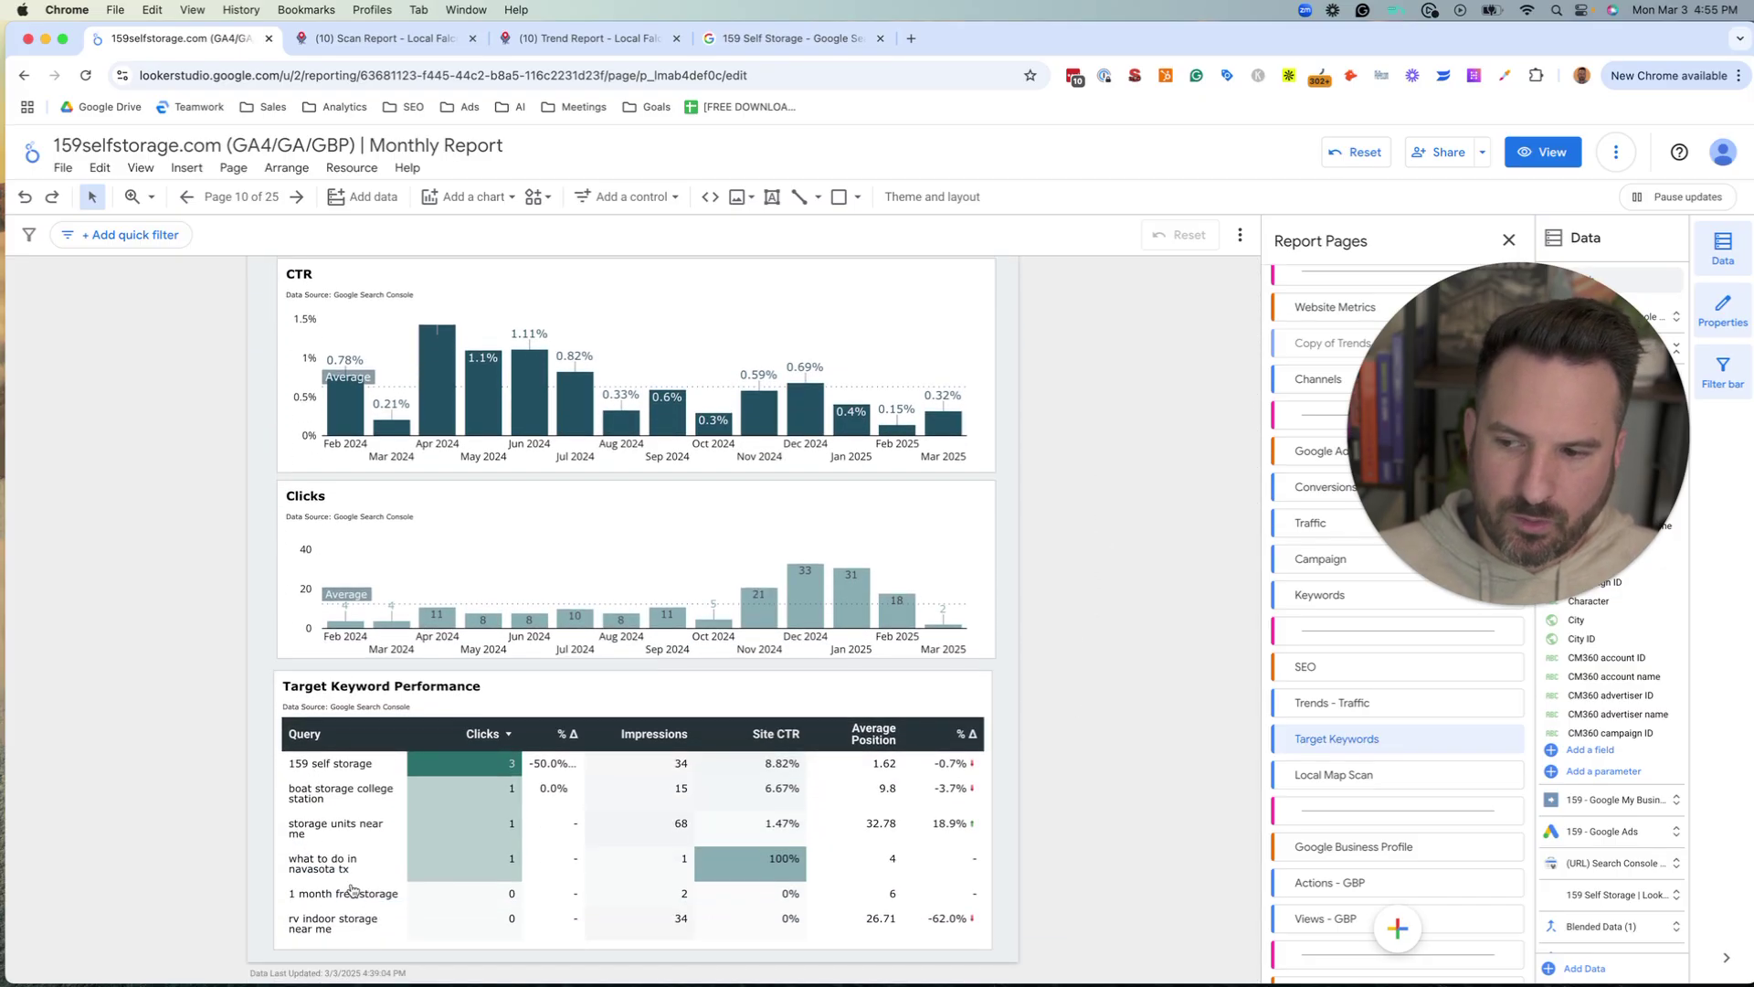
pyautogui.click(301, 793)
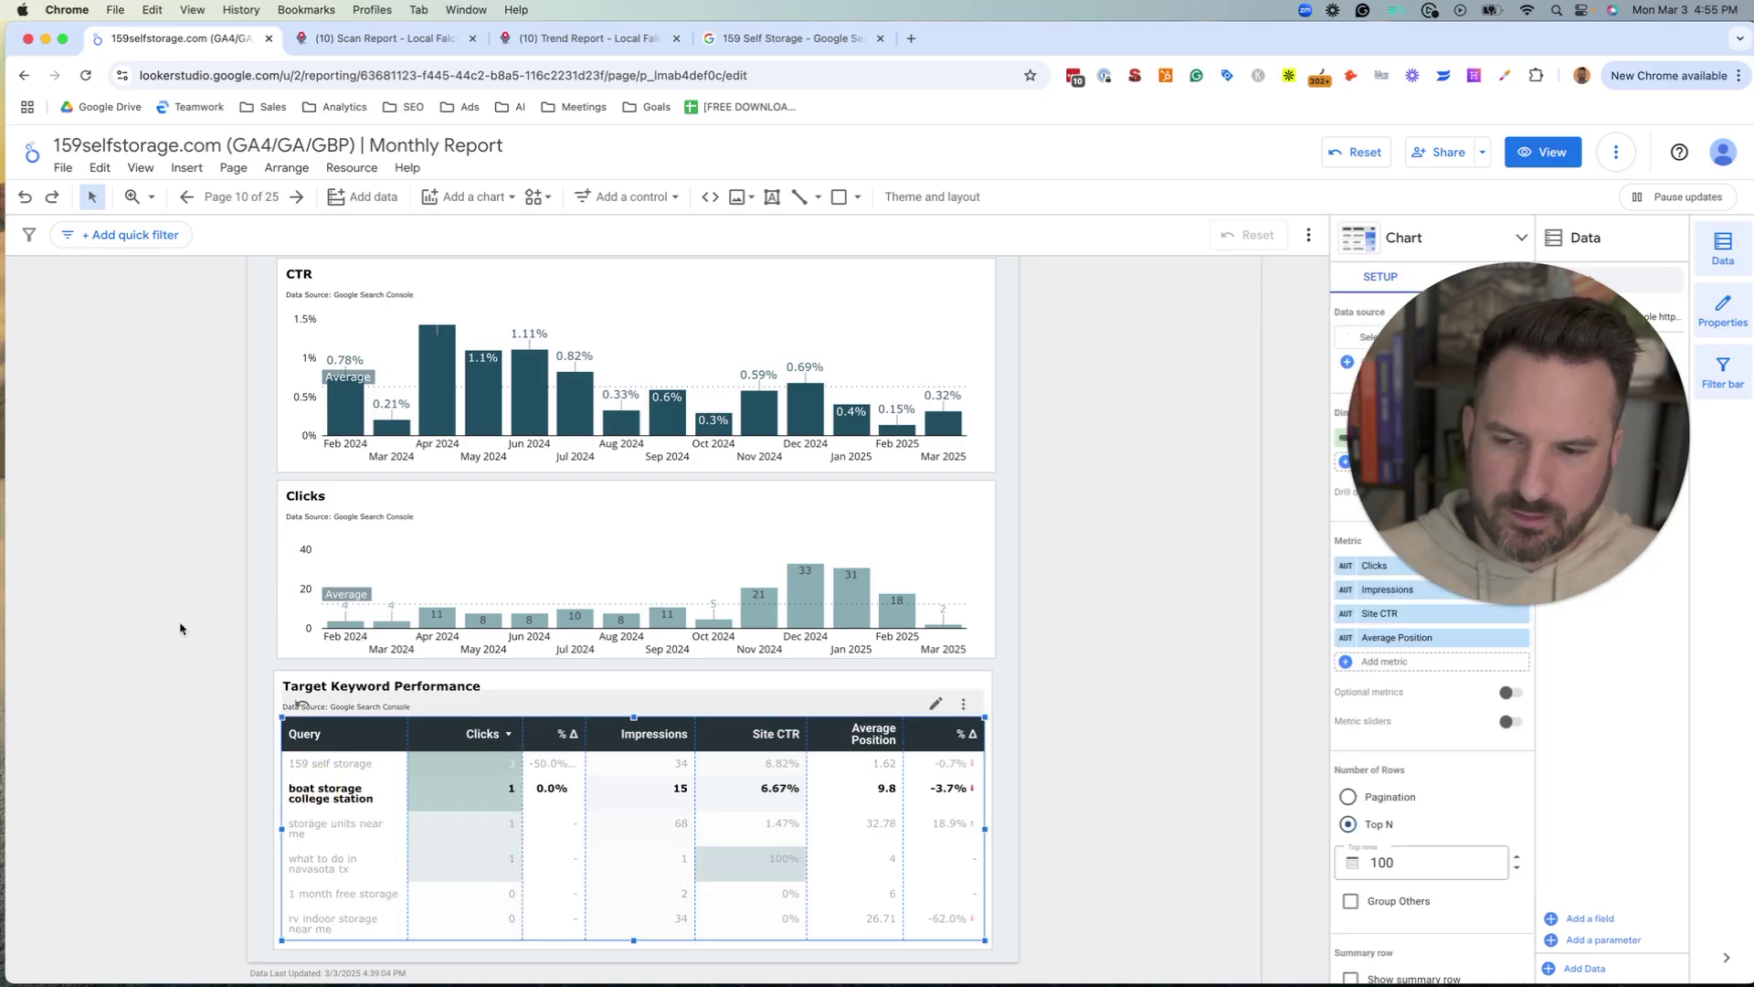
# - Examine the filtered Keyword Average Position, CTR and Clicks charts, comparing the monthly positions with the First Page line
pyautogui.scroll(5, 917, 534)
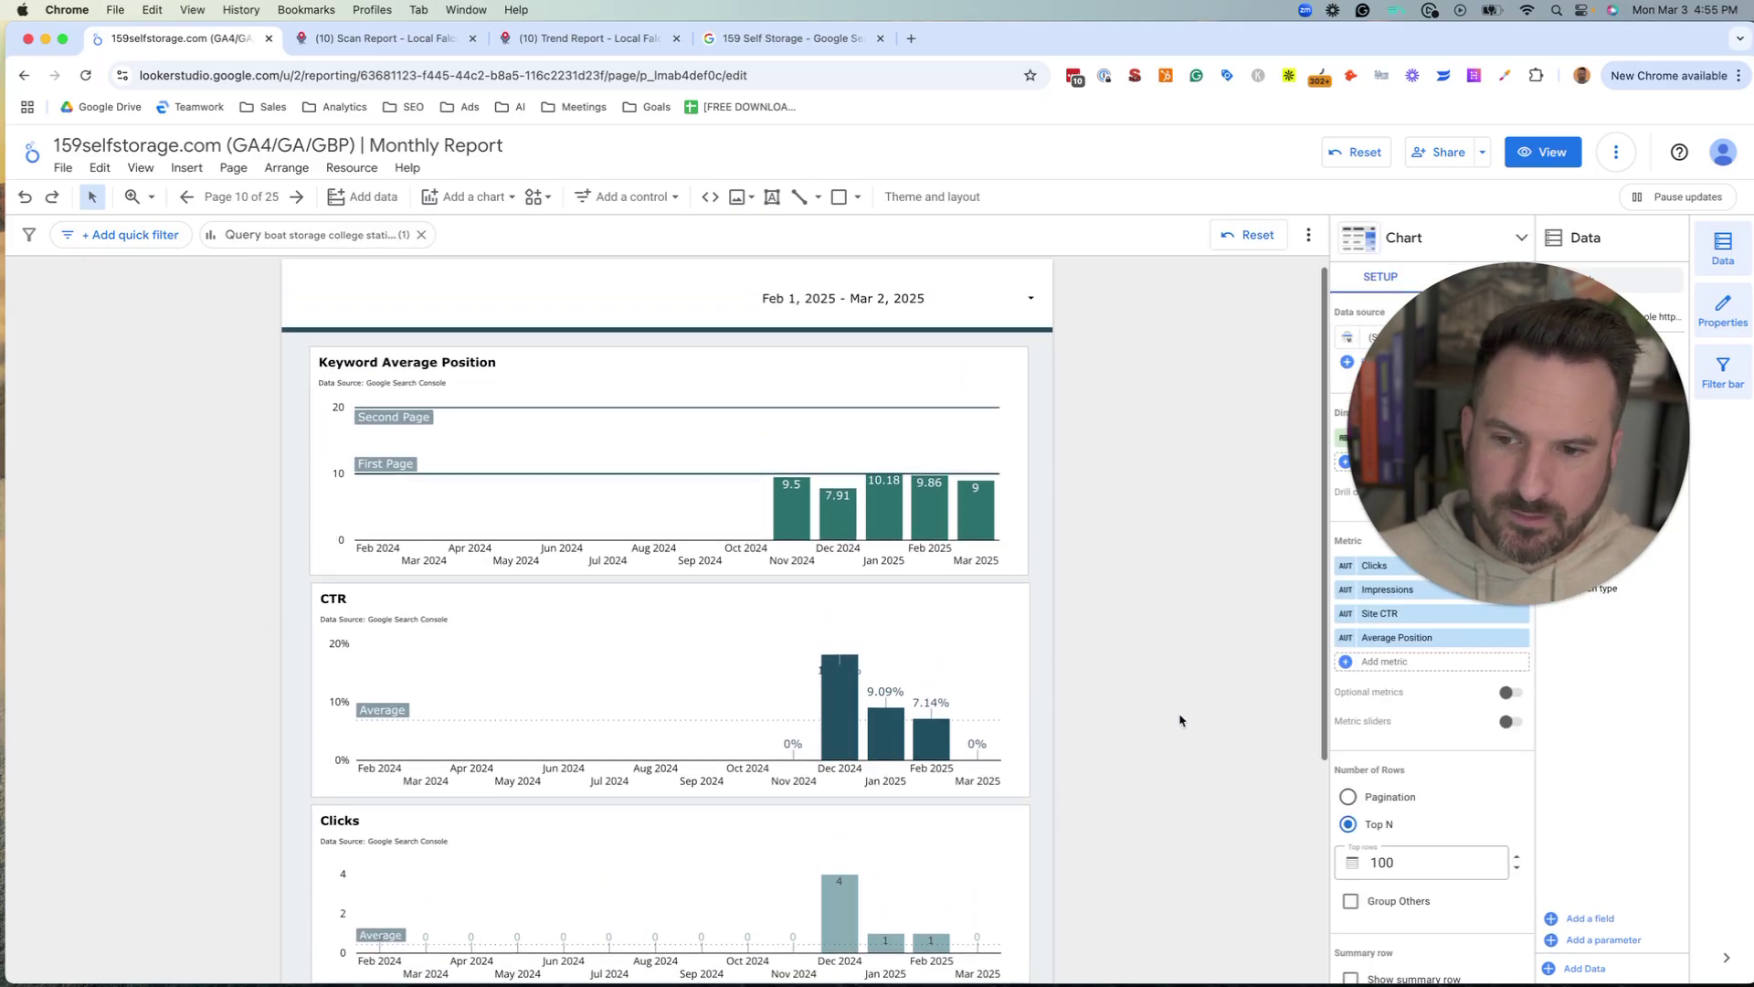
pyautogui.scroll(-2, 1066, 710)
pyautogui.scroll(-2, 1163, 722)
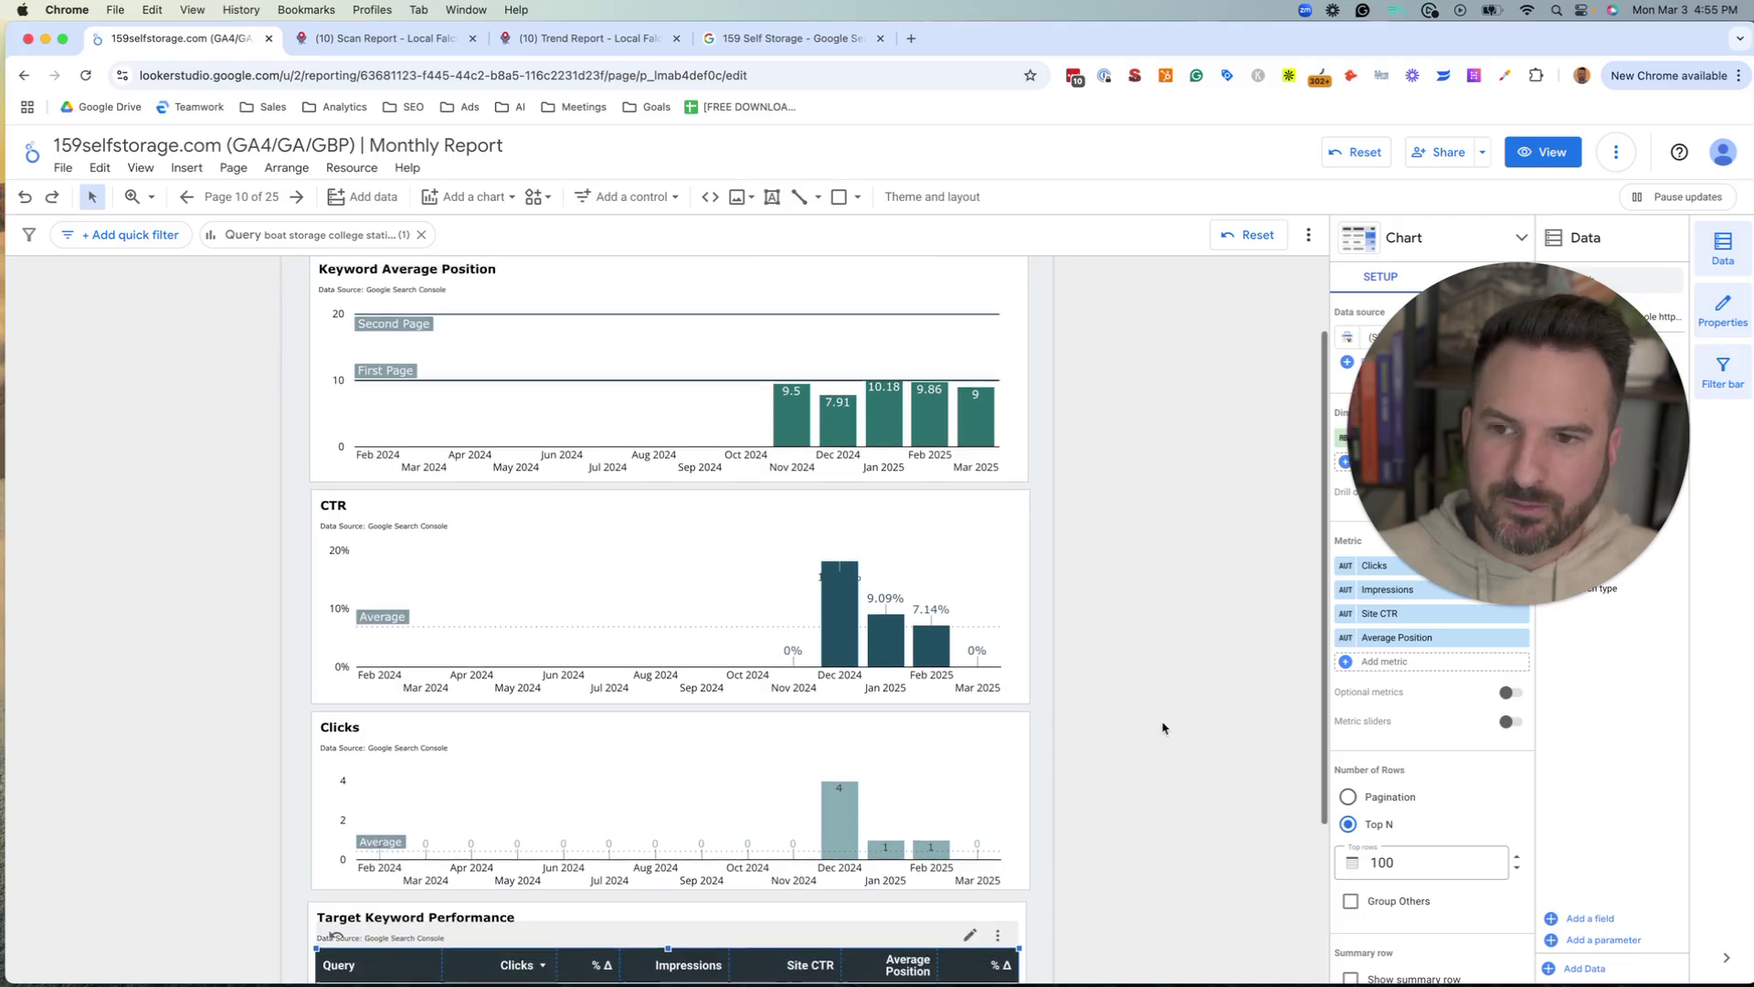
pyautogui.scroll(3, 1164, 722)
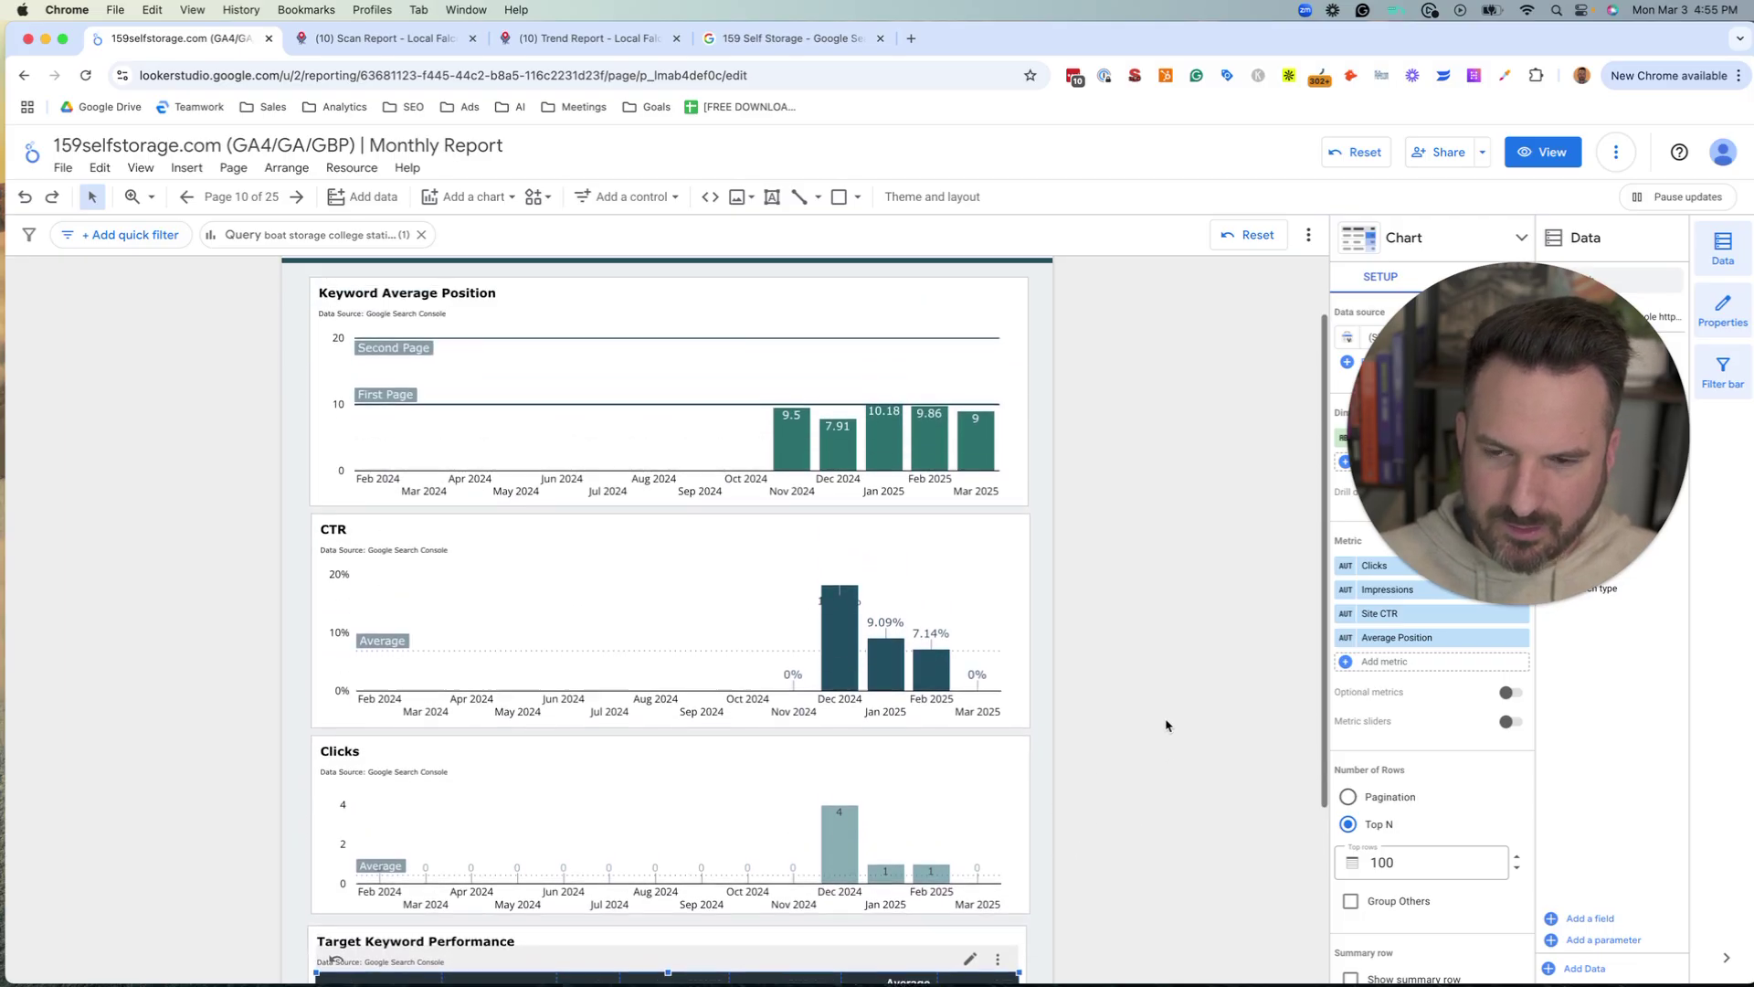
pyautogui.moveTo(784, 484)
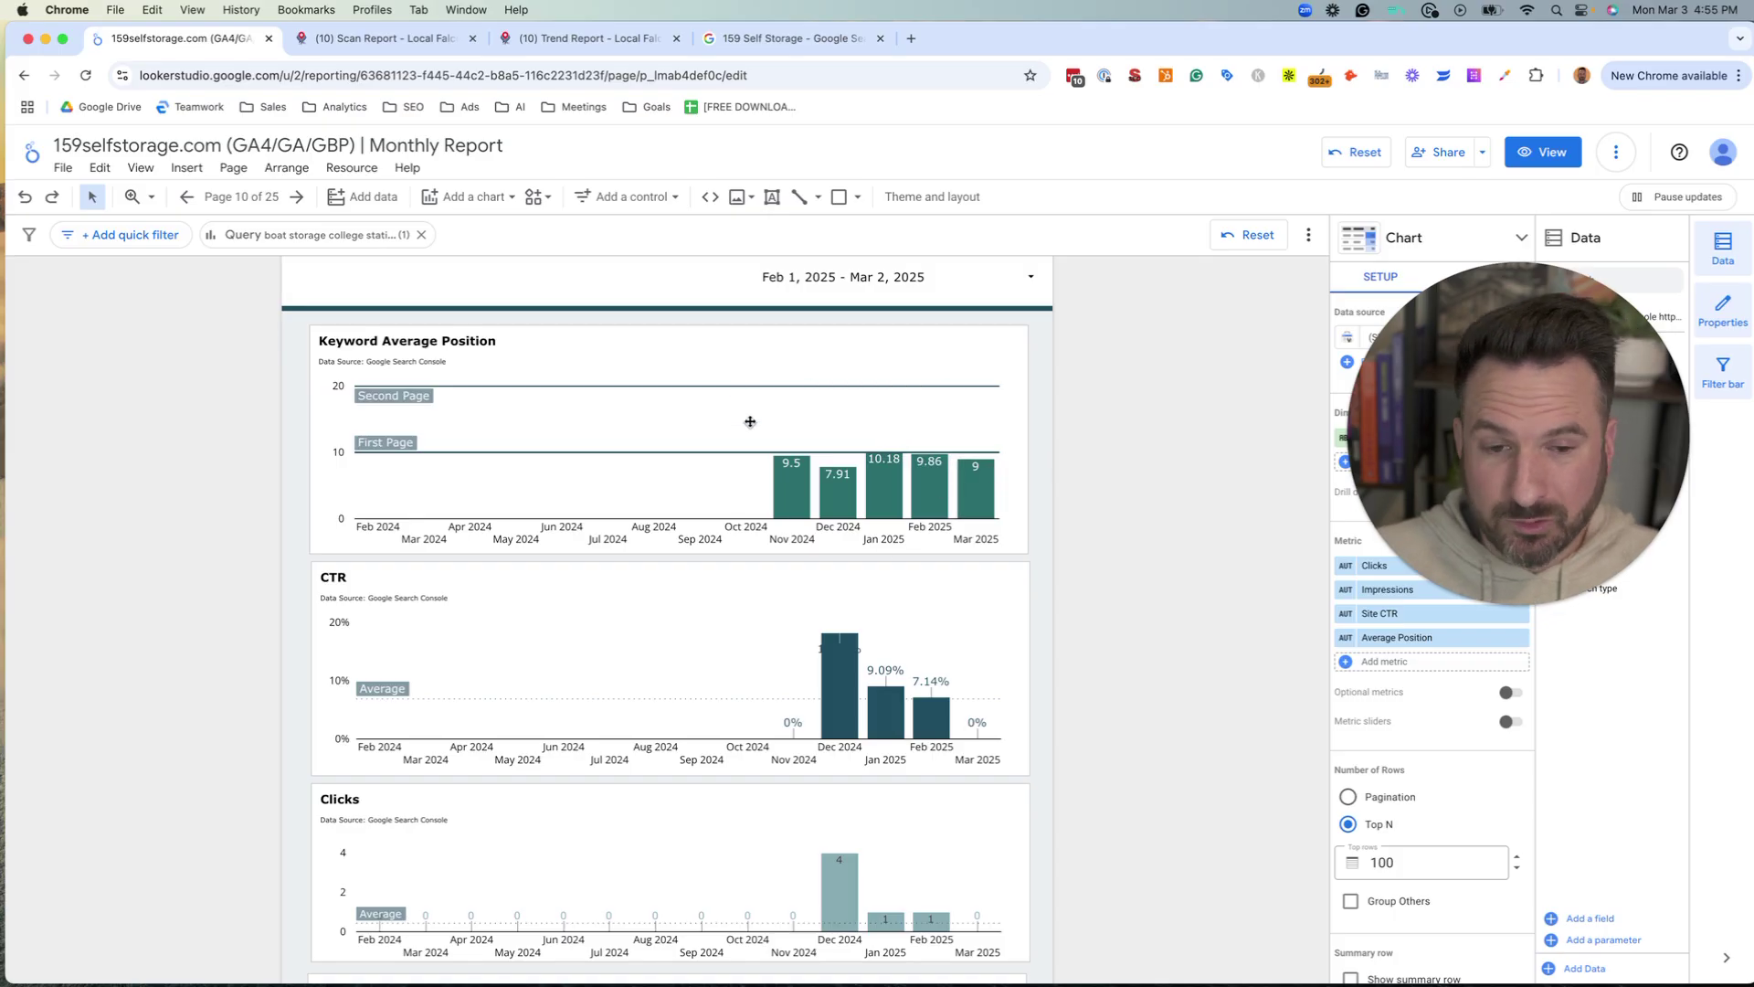
pyautogui.scroll(-3, 1096, 462)
pyautogui.scroll(4, 1119, 483)
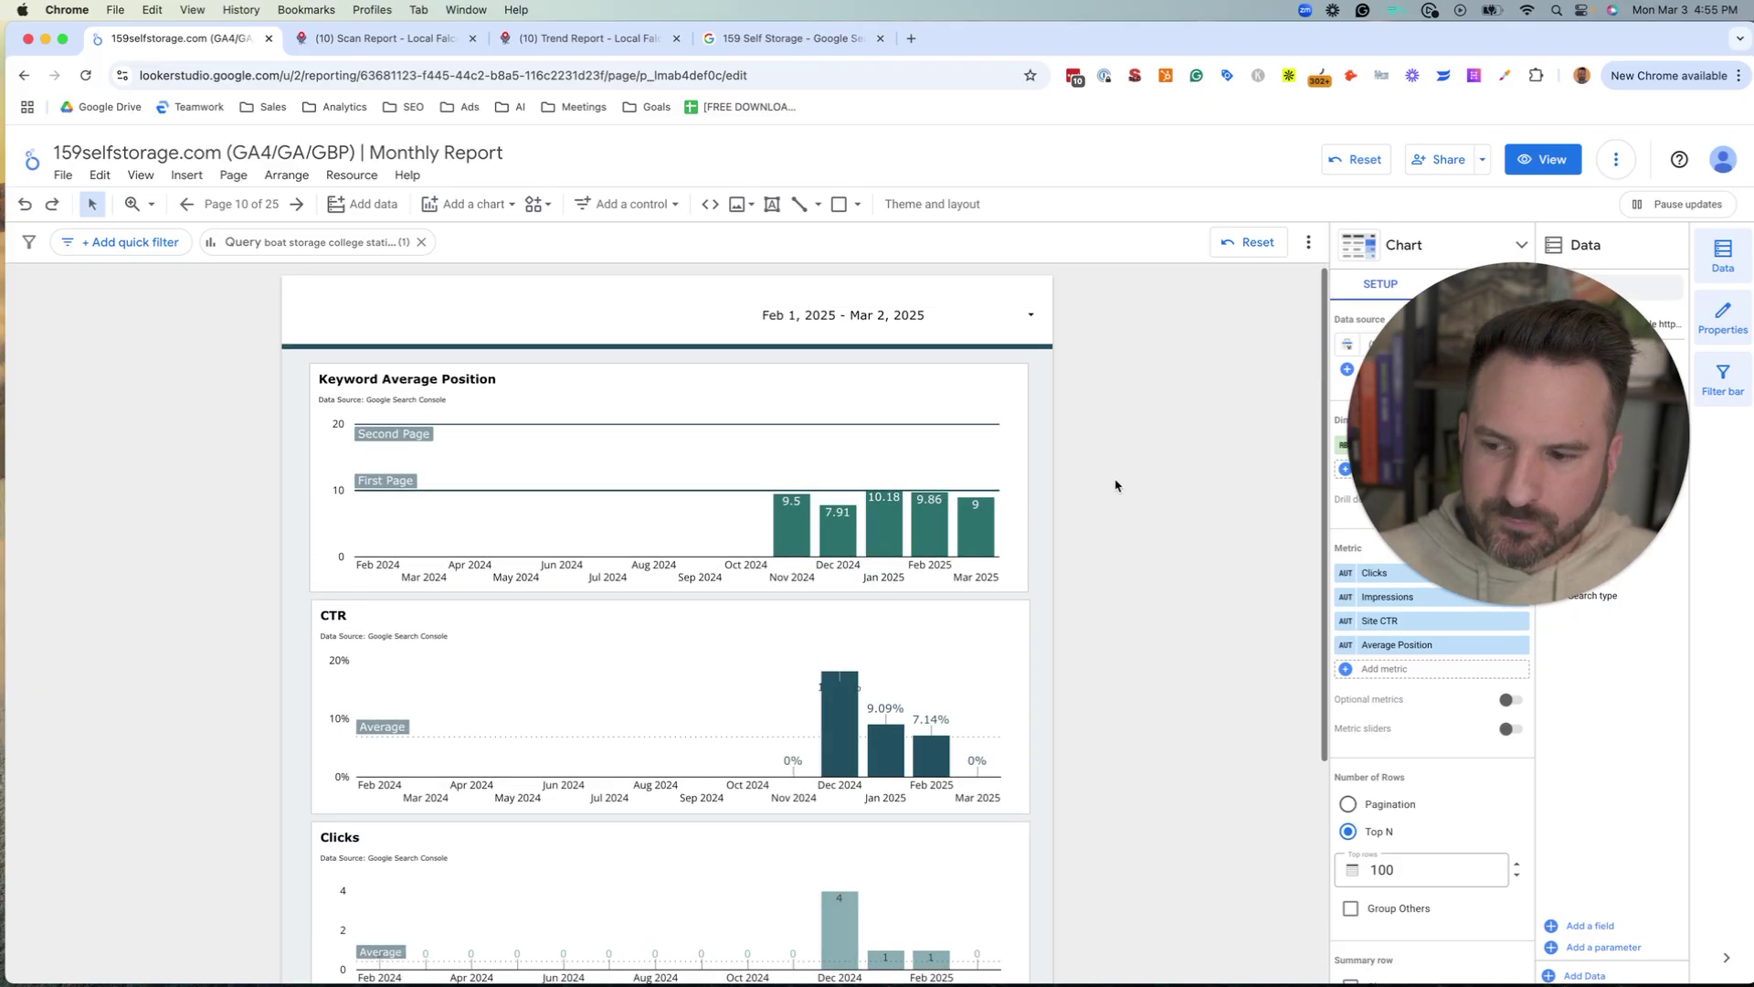
# - Open the Local Map Scan page and view the "Map Rankings: Storage Units In Navasota" grid
pyautogui.click(235, 196)
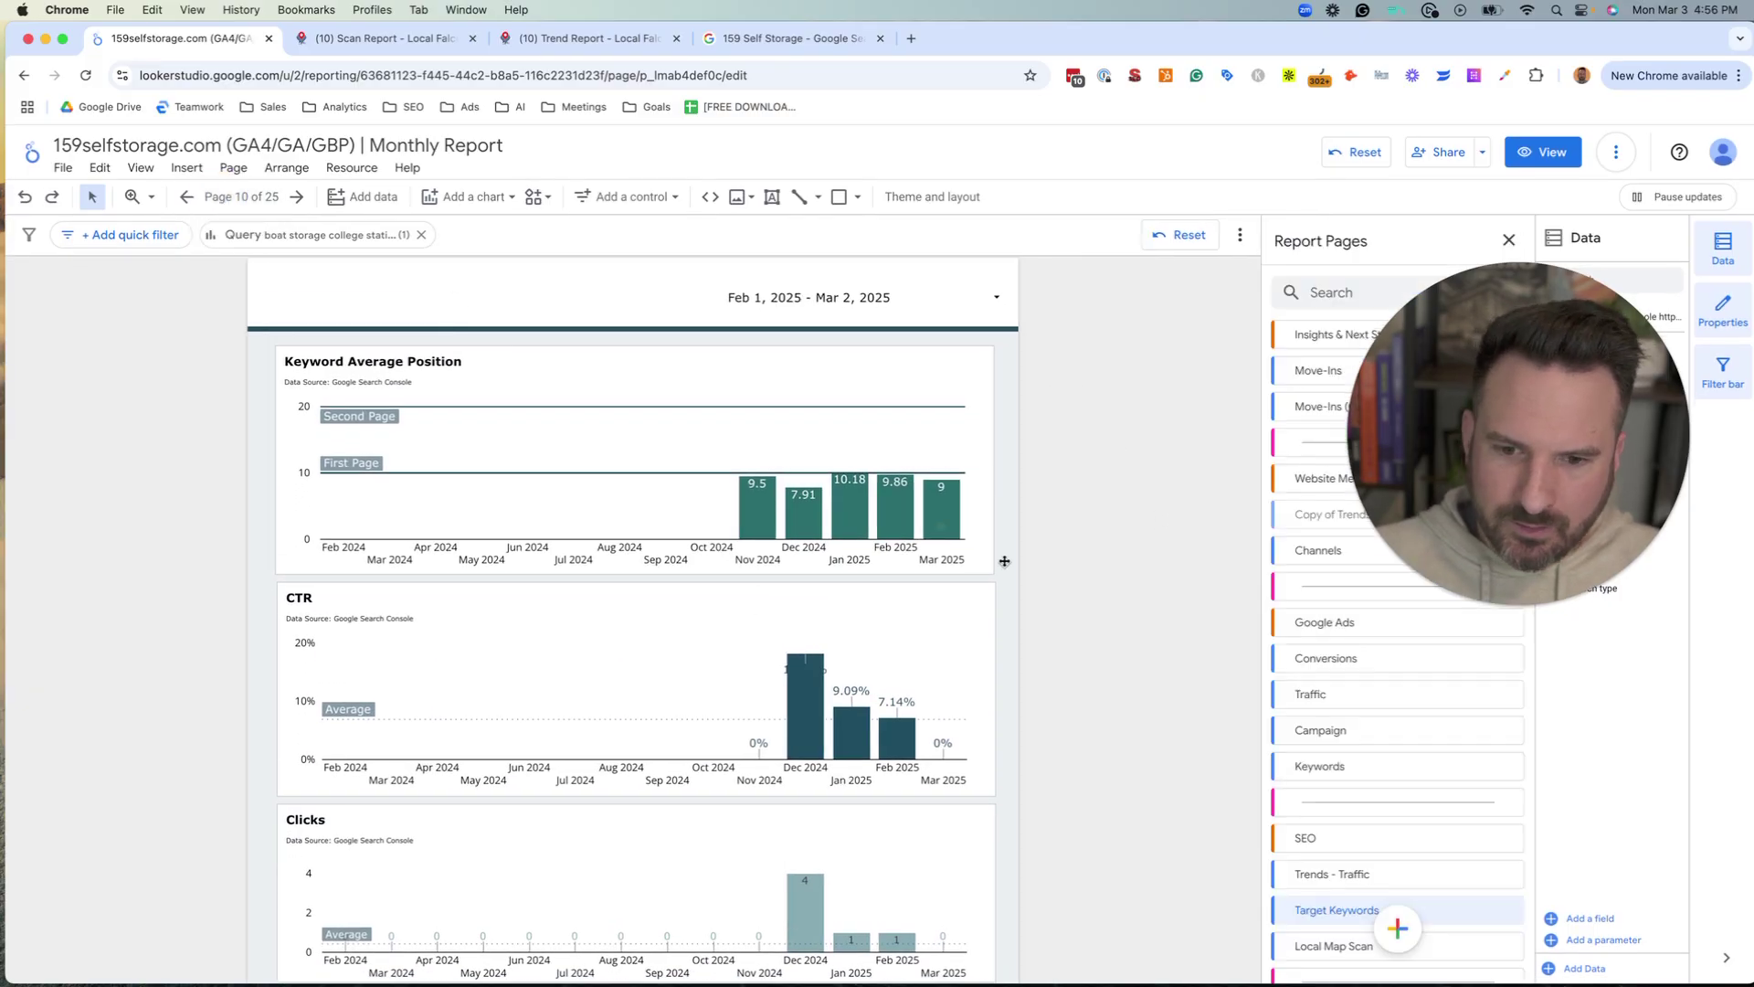
pyautogui.click(1334, 801)
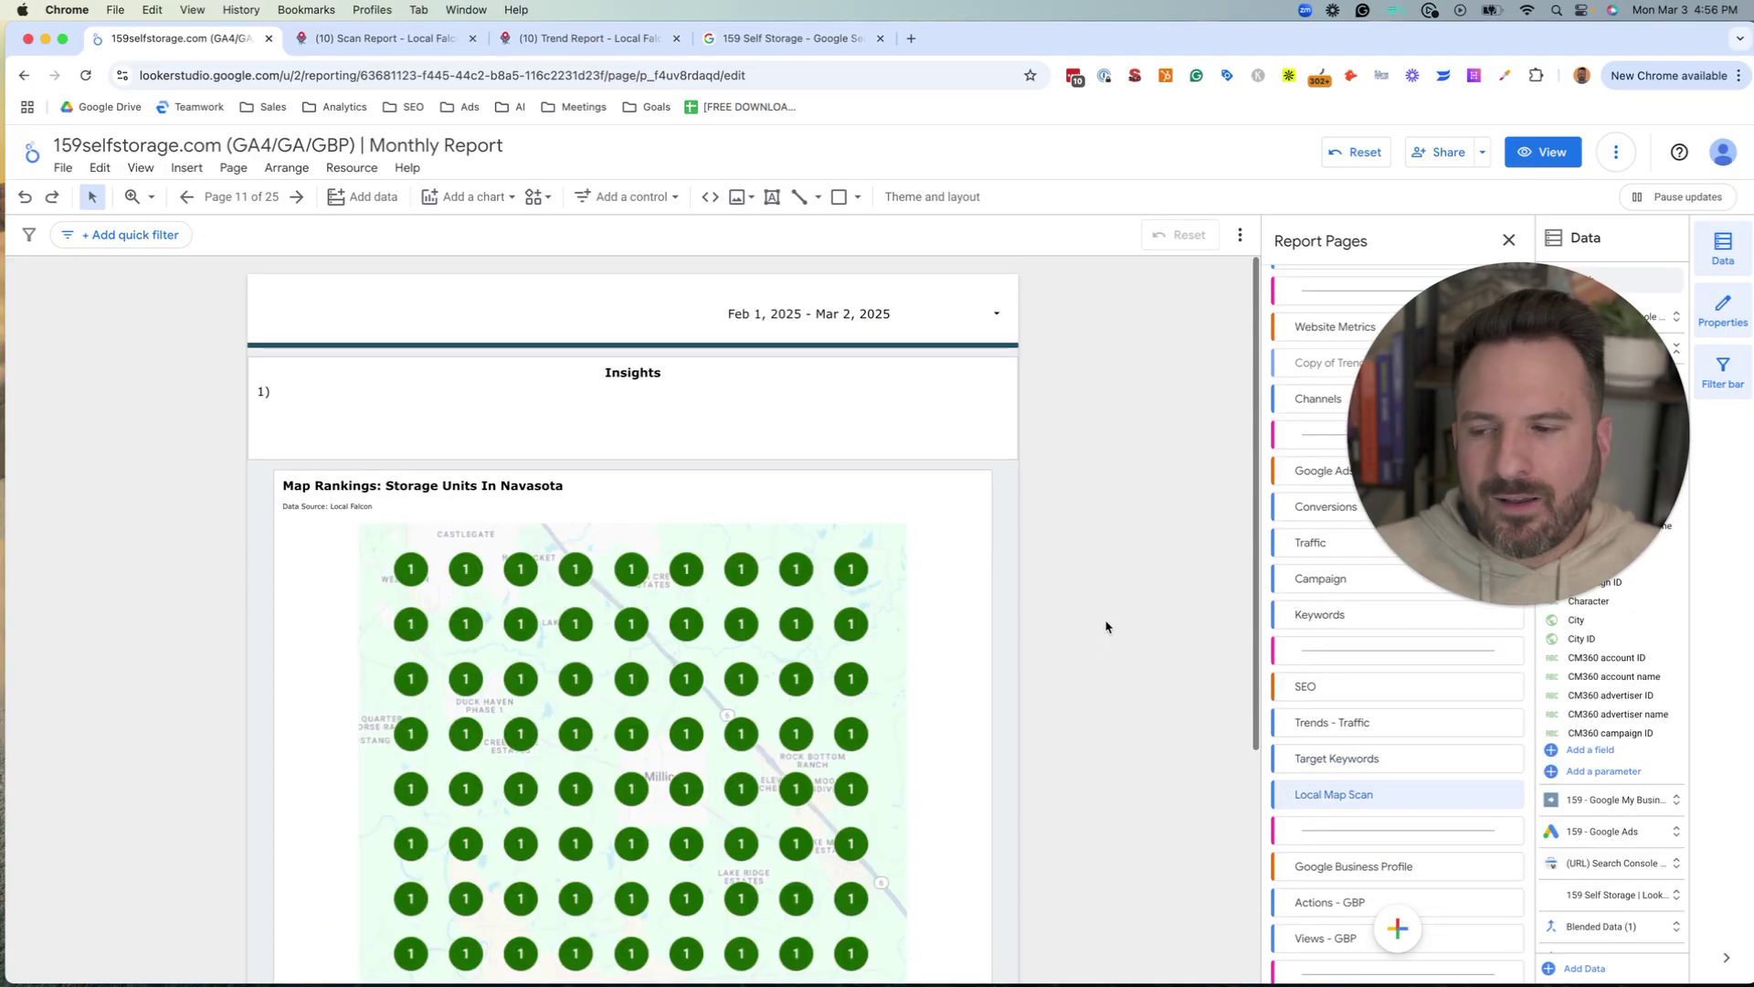
pyautogui.scroll(-2, 1104, 630)
pyautogui.click(1104, 642)
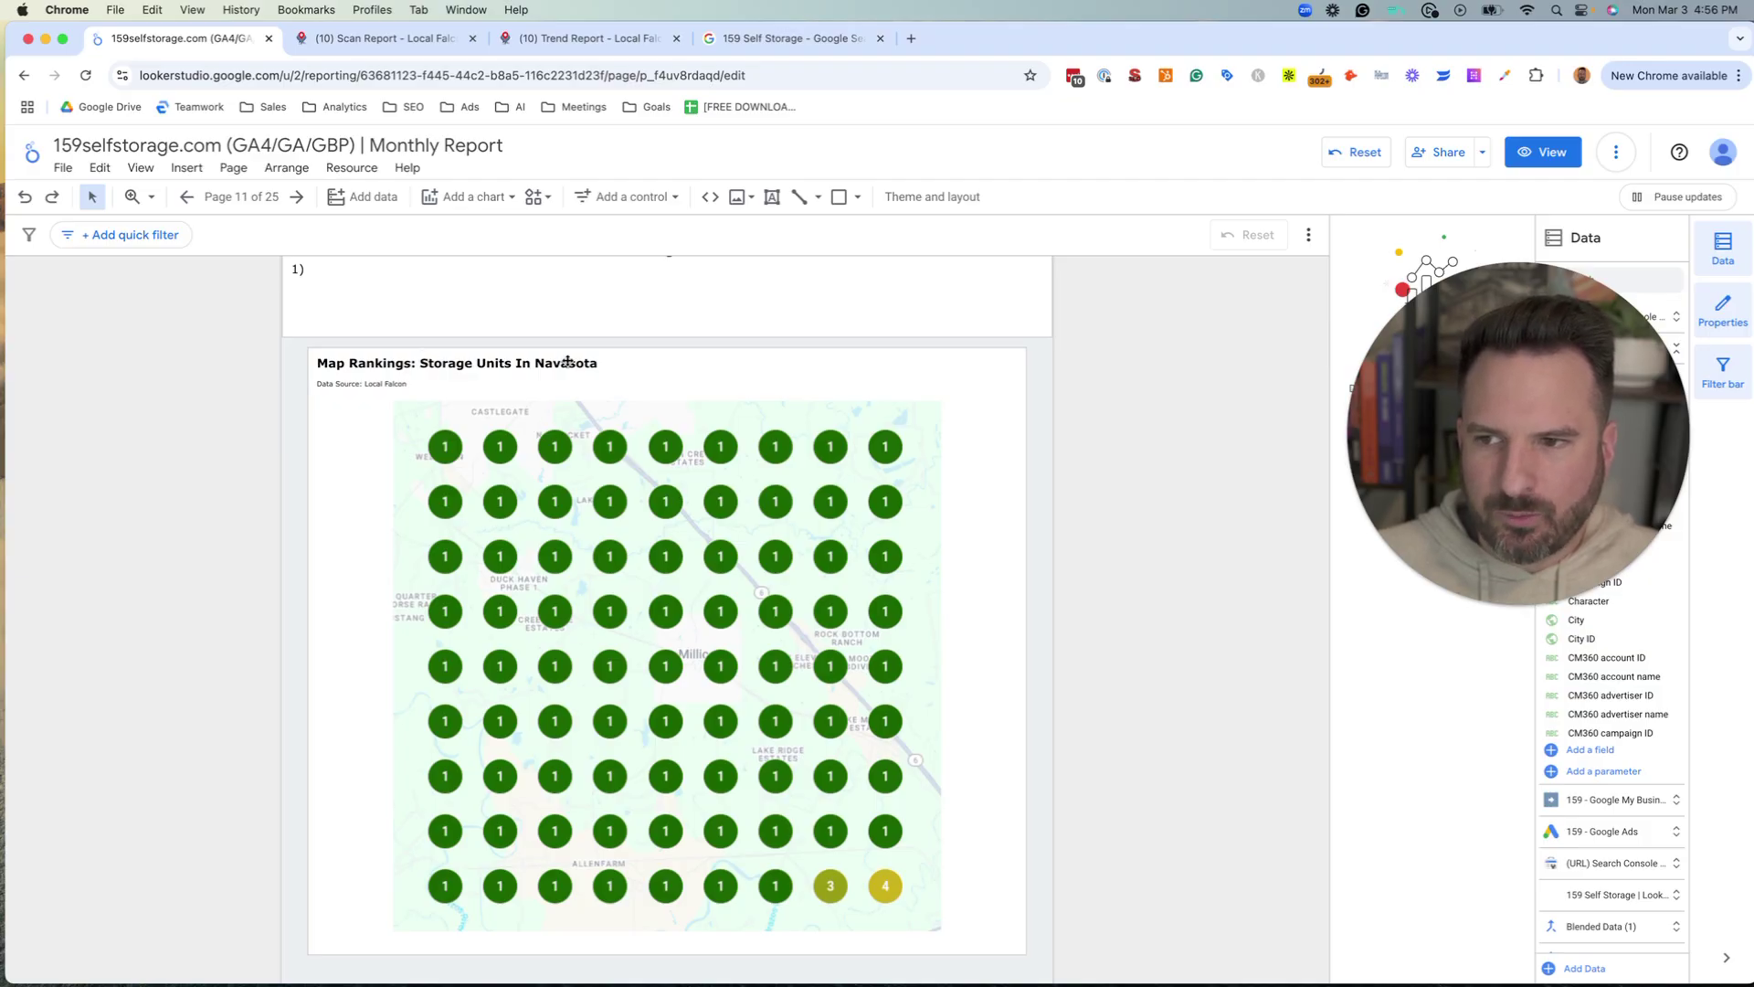
# - Check the source map and its image download option in the Local Falcon scan report, and select the map image back in Looker Studio
pyautogui.click(384, 38)
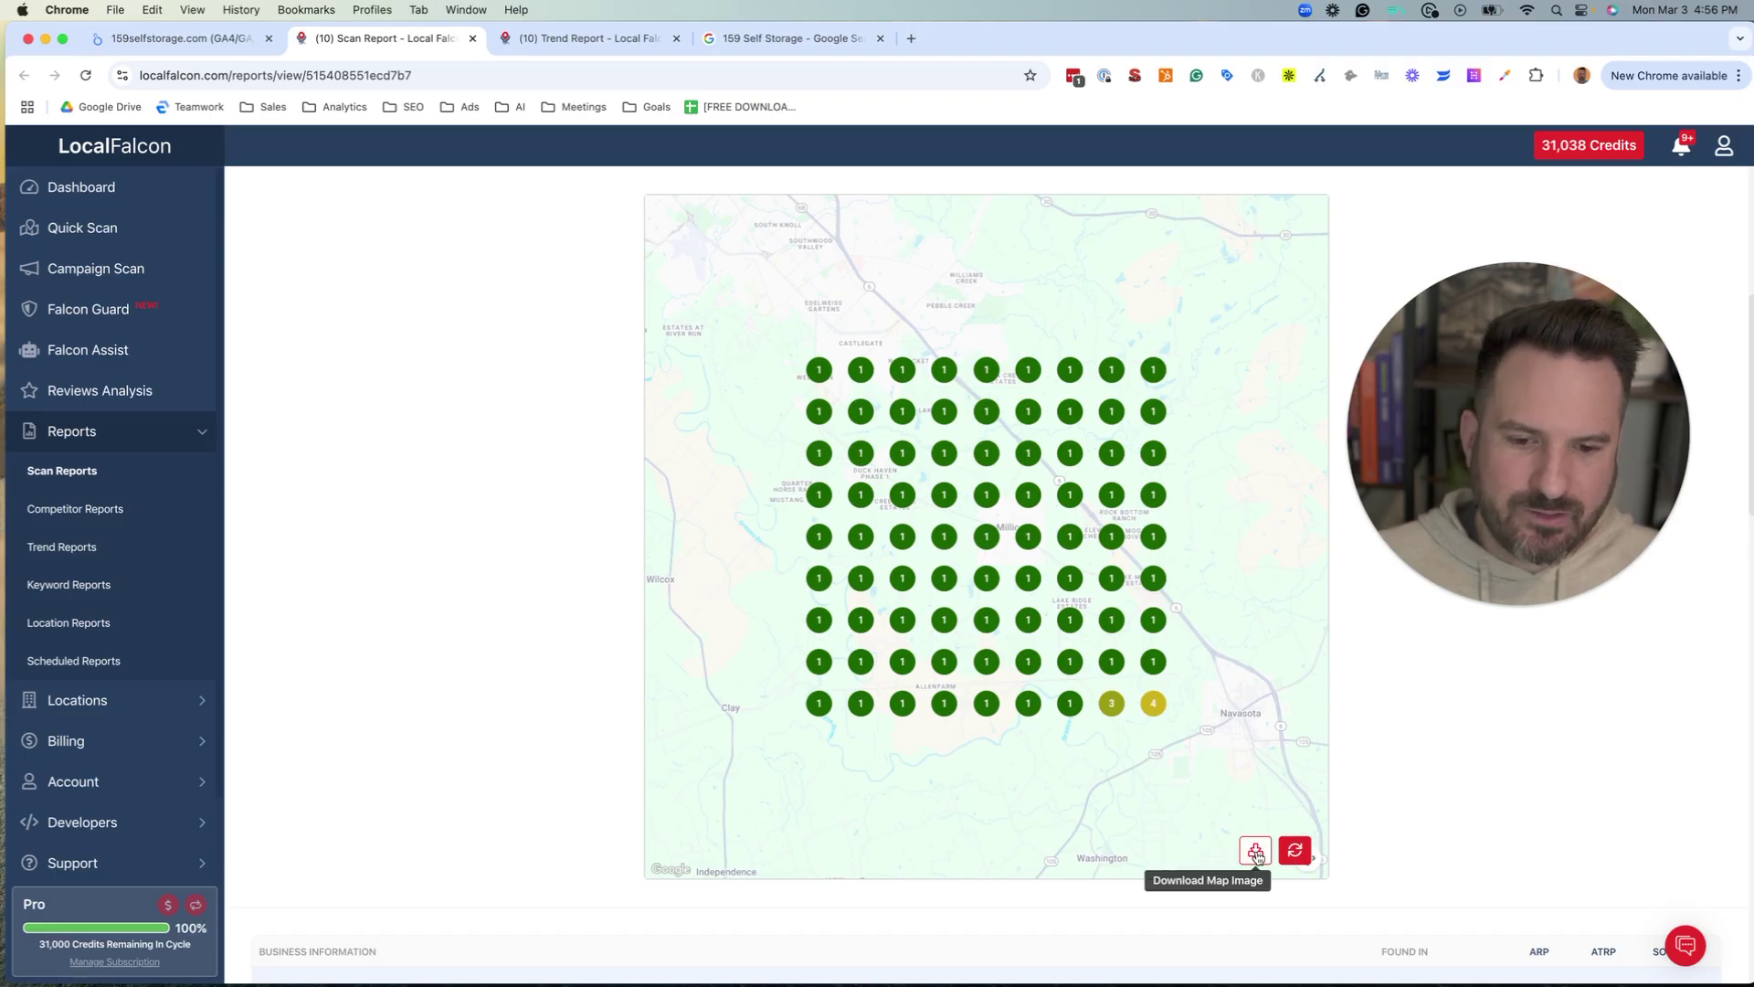
pyautogui.click(174, 39)
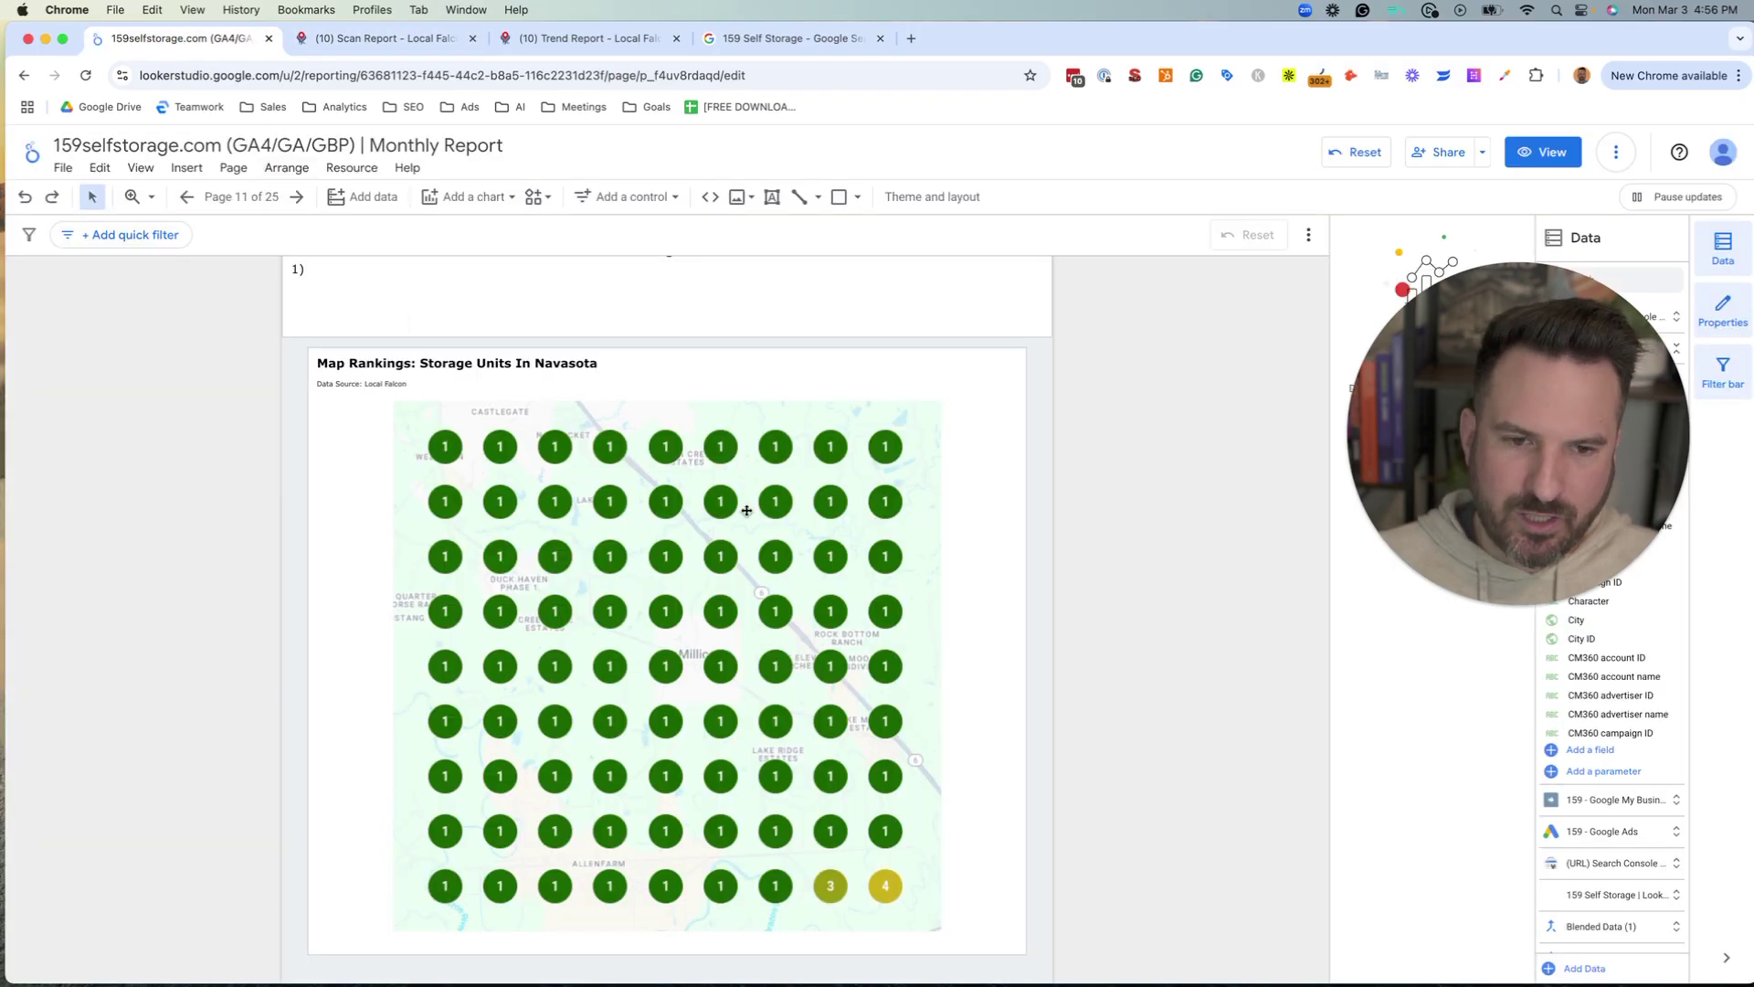
pyautogui.click(761, 582)
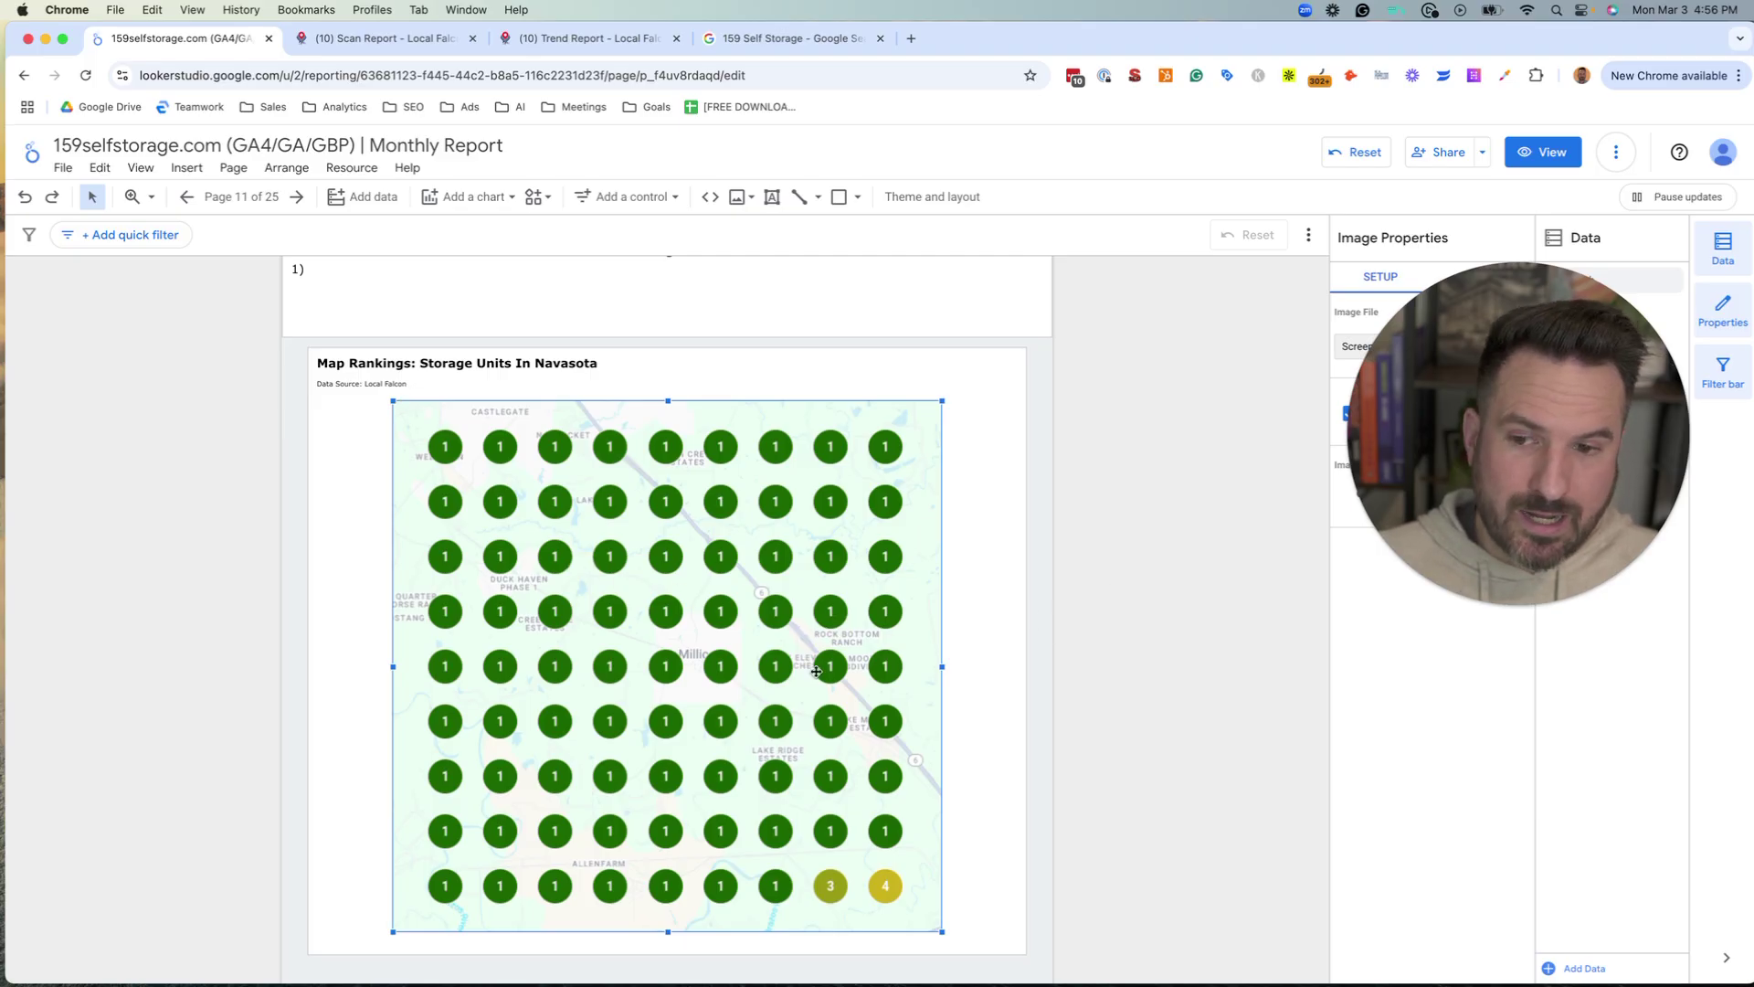
# - Look over the whole Storage Units In Navasota rankings map, and switch to the Local Falcon scan report
pyautogui.scroll(-5, 816, 671)
pyautogui.scroll(5, 987, 646)
pyautogui.scroll(-2, 638, 615)
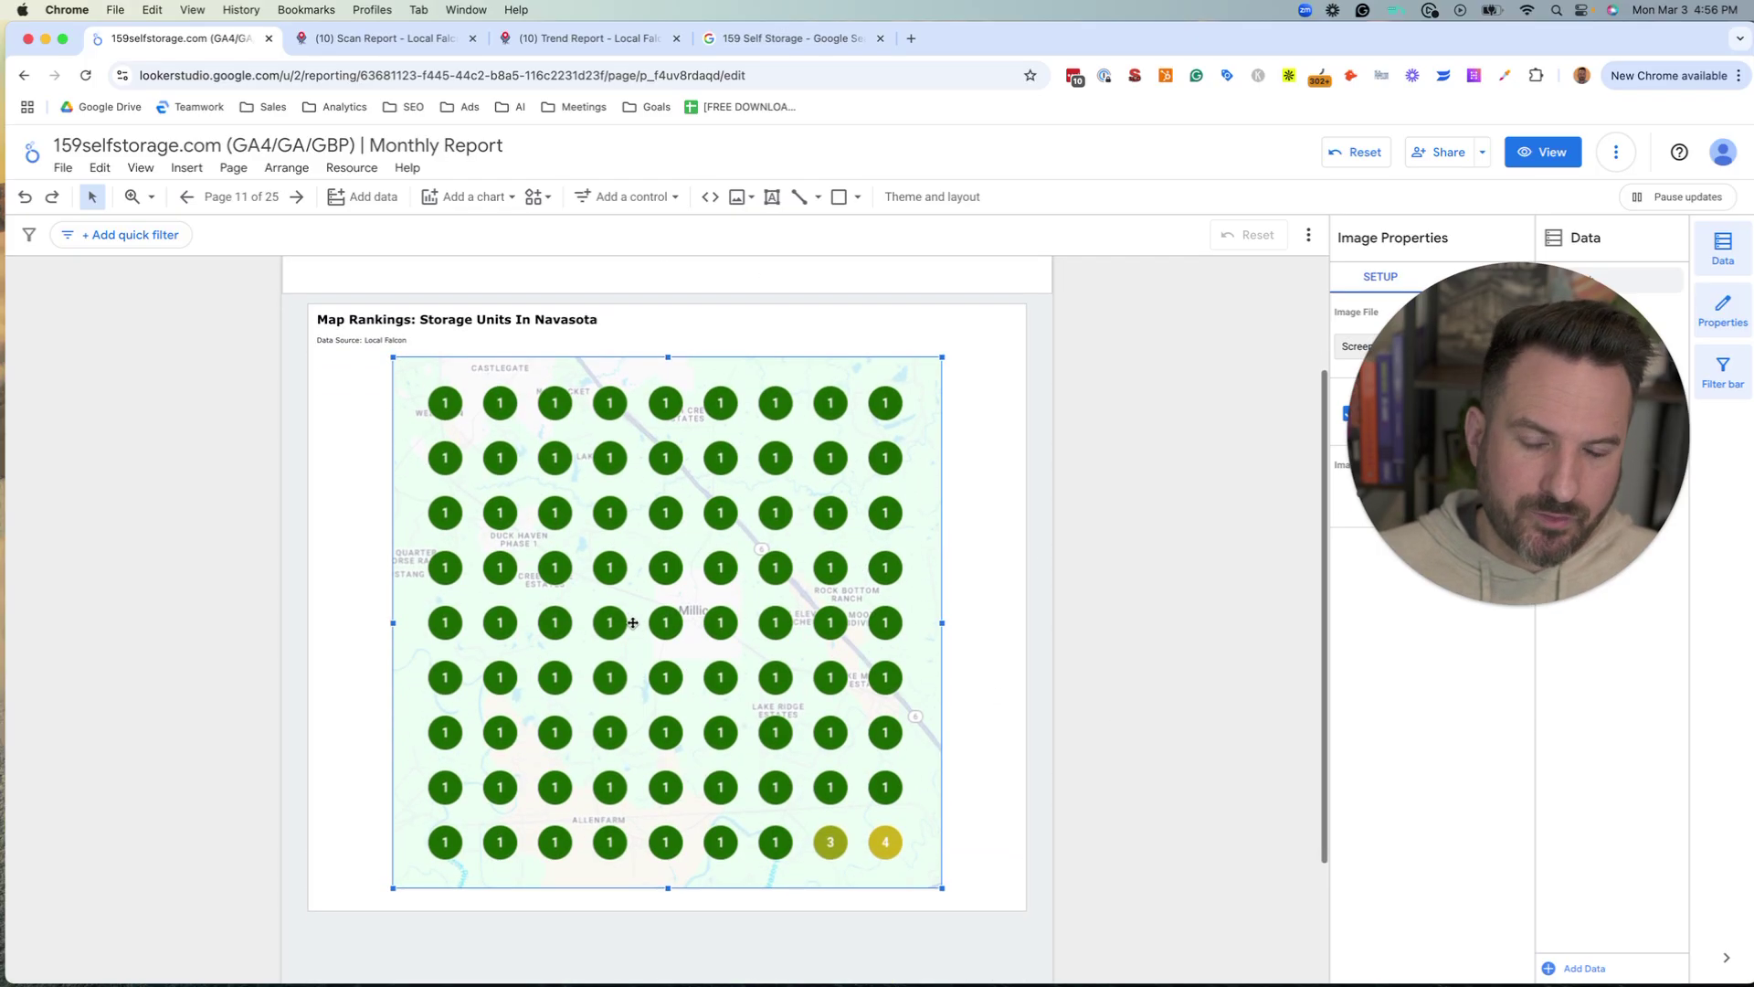
pyautogui.scroll(1, 632, 622)
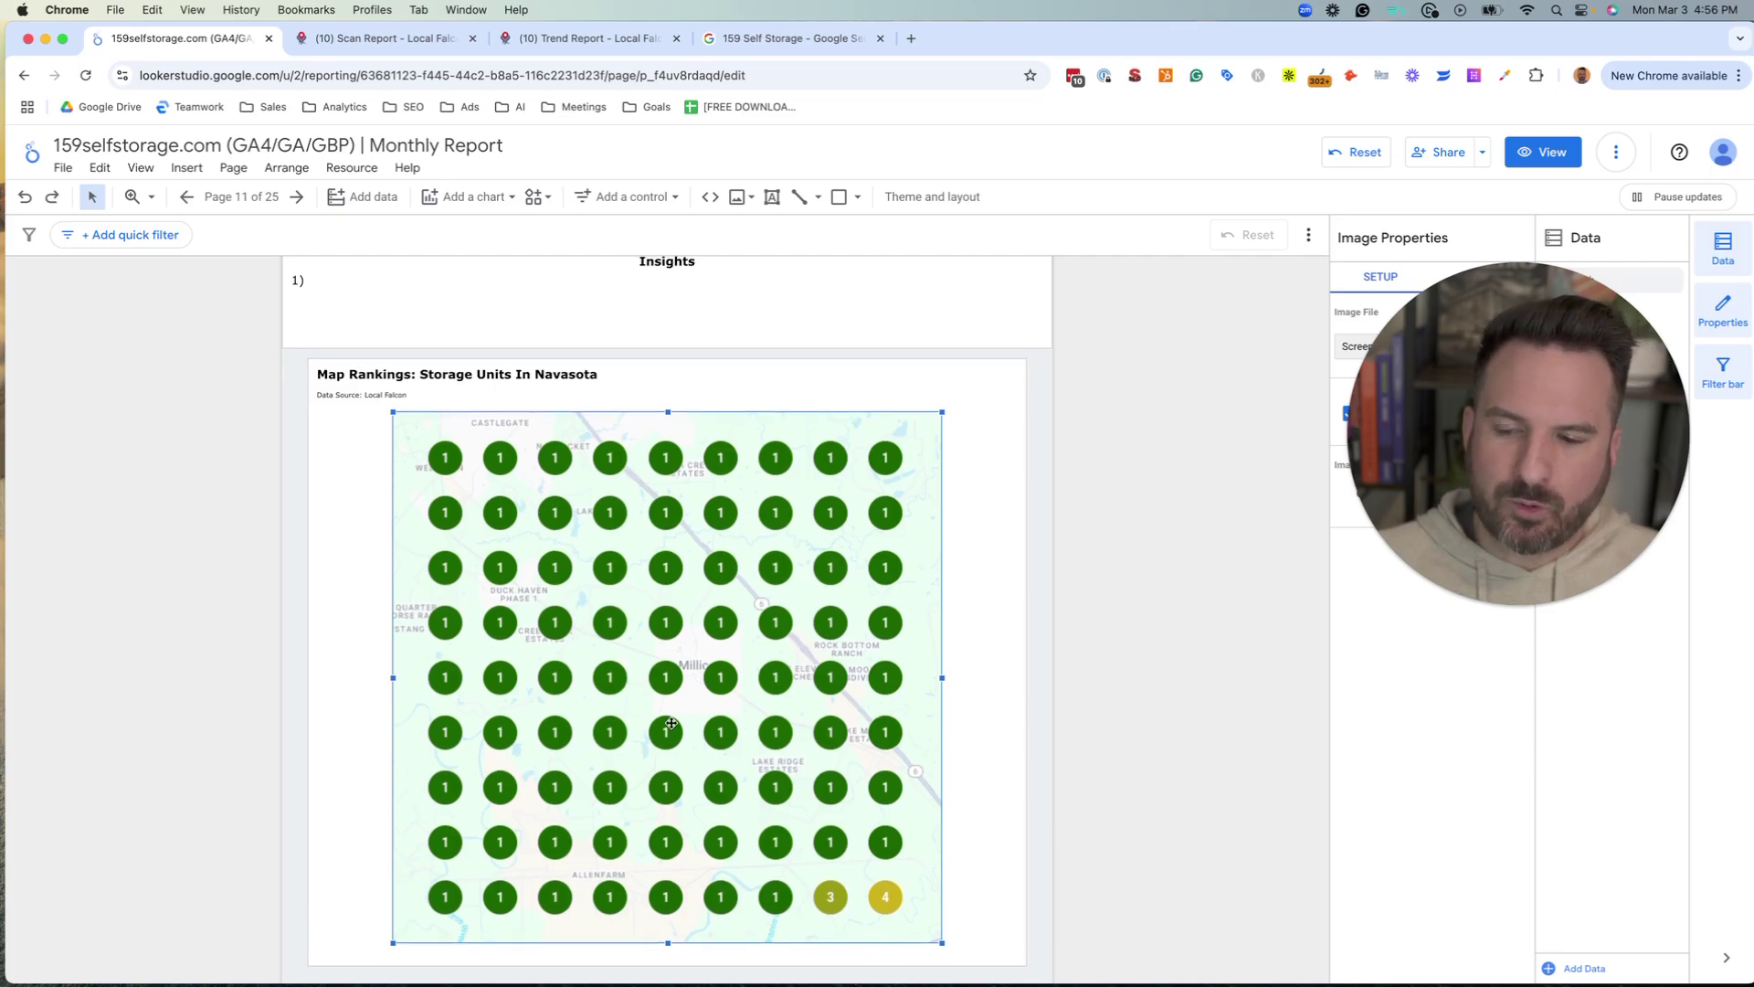
pyautogui.click(351, 38)
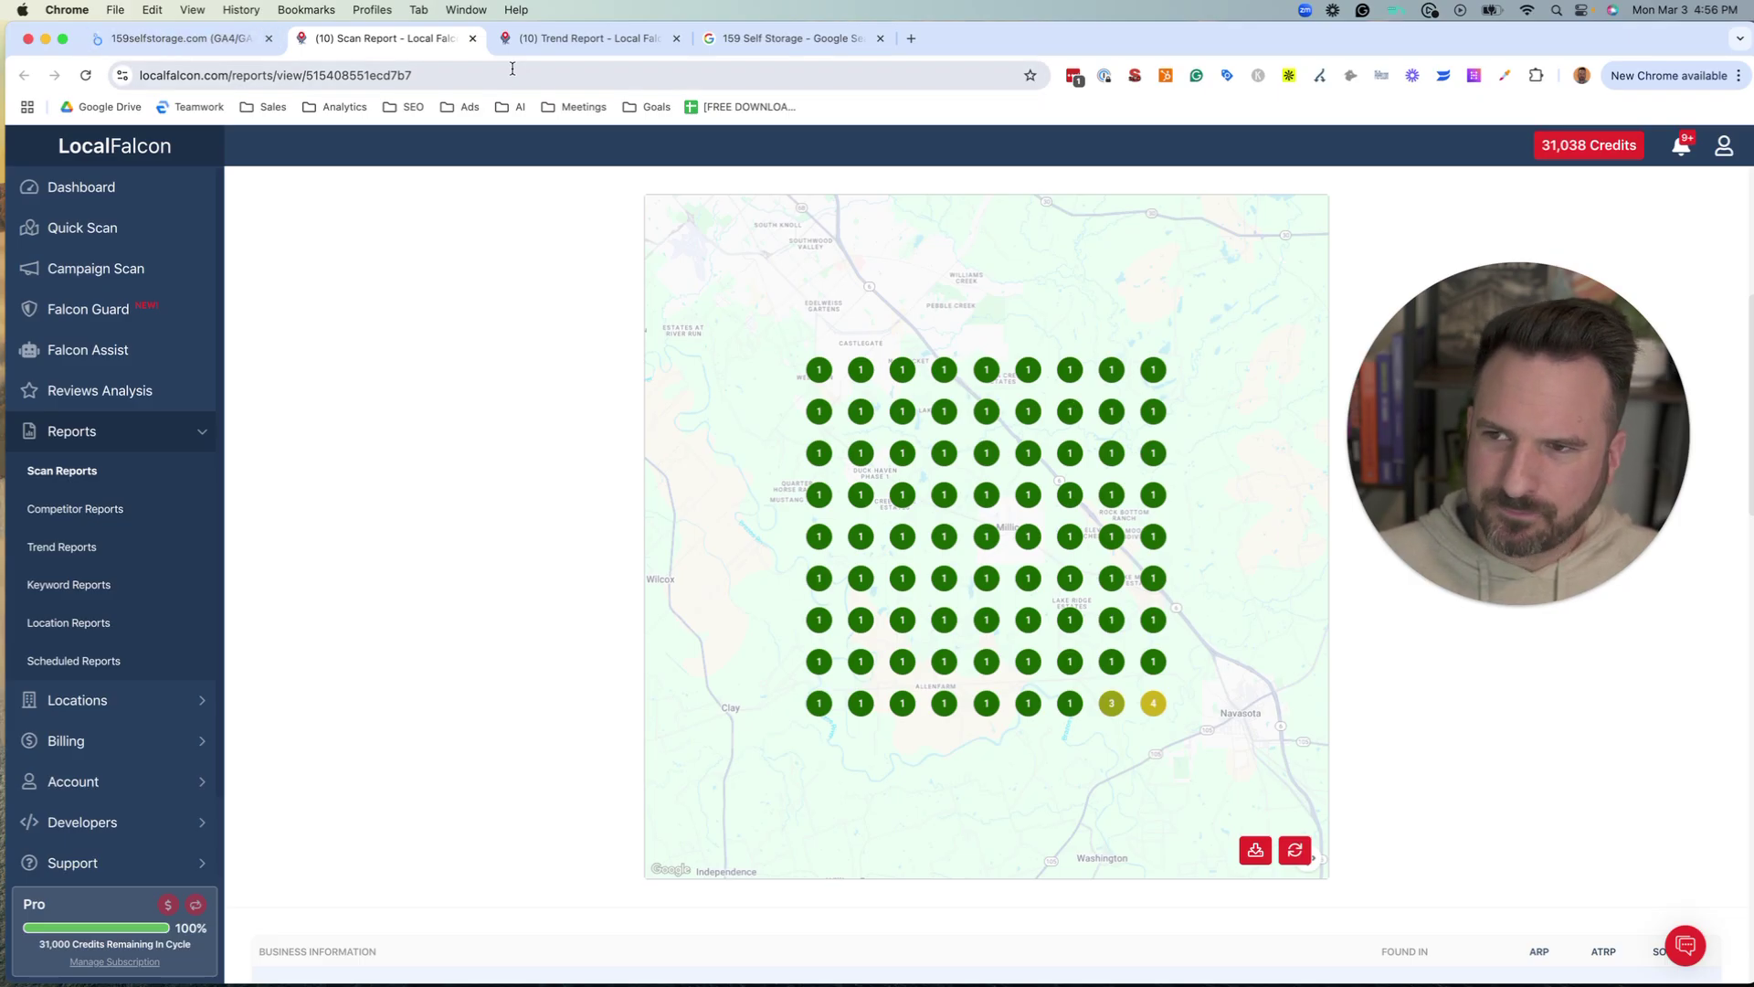
# - Play the Local Falcon trend report's map animation to compare the scans over time, and pause it
pyautogui.click(571, 38)
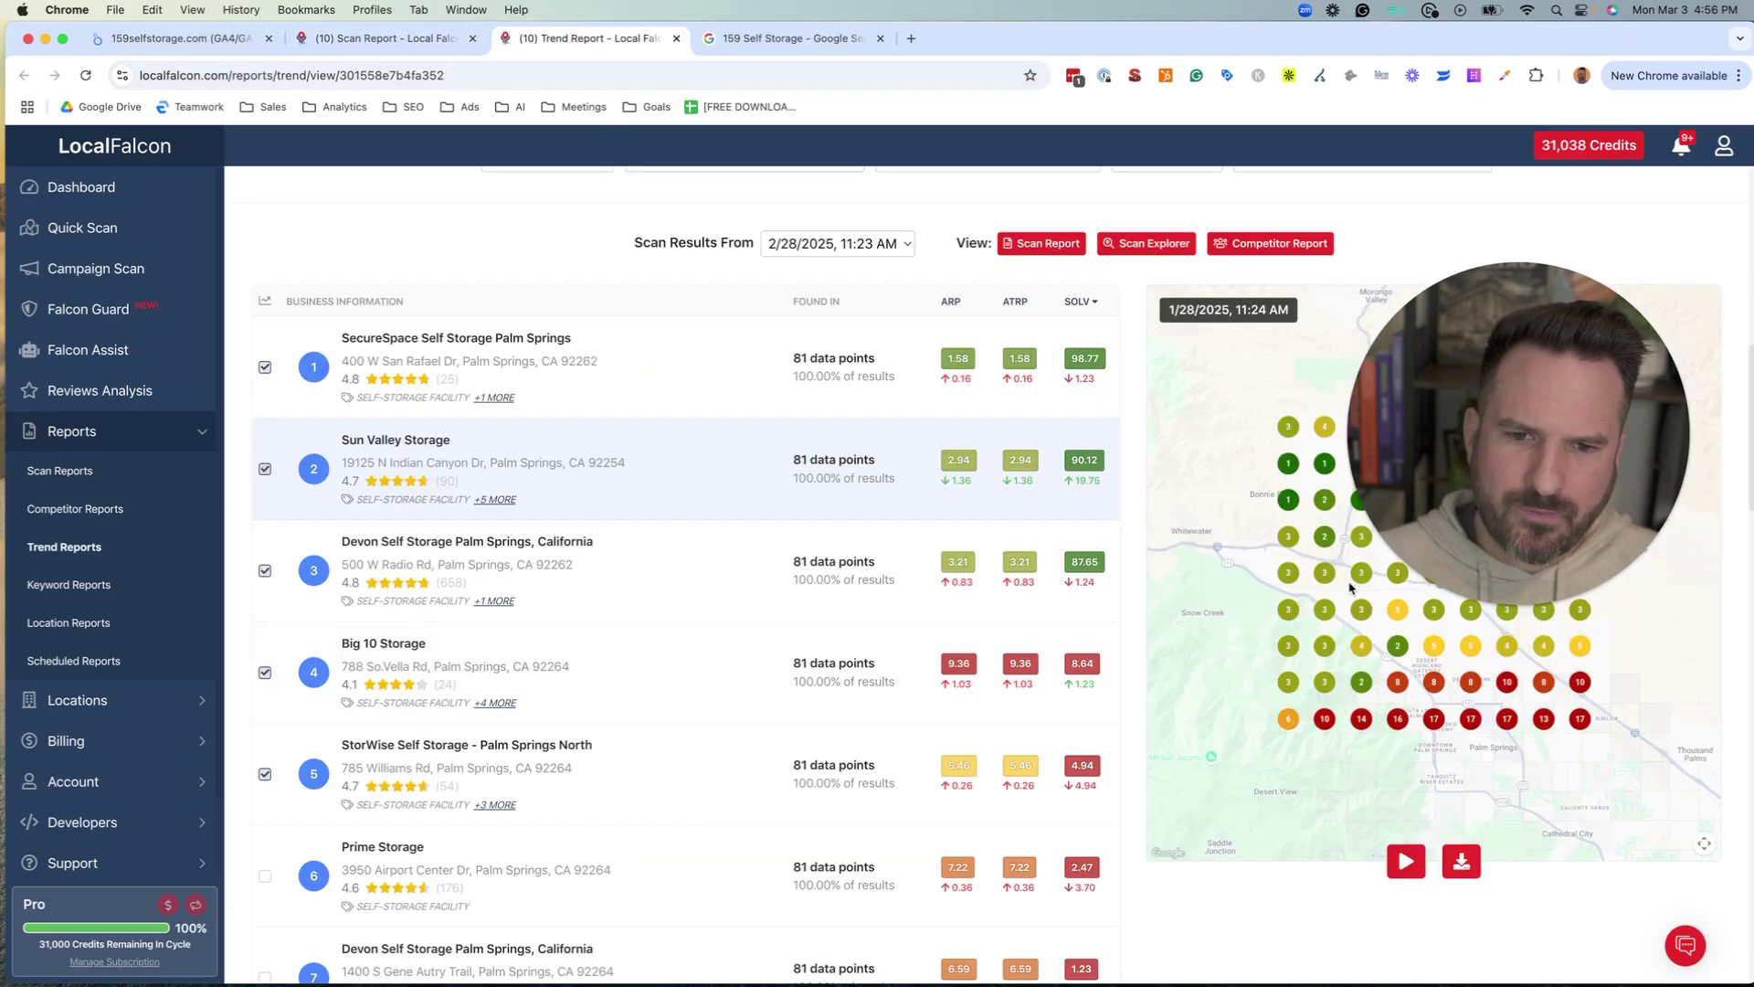
pyautogui.moveTo(1512, 430); pyautogui.dragTo(1052, 336)
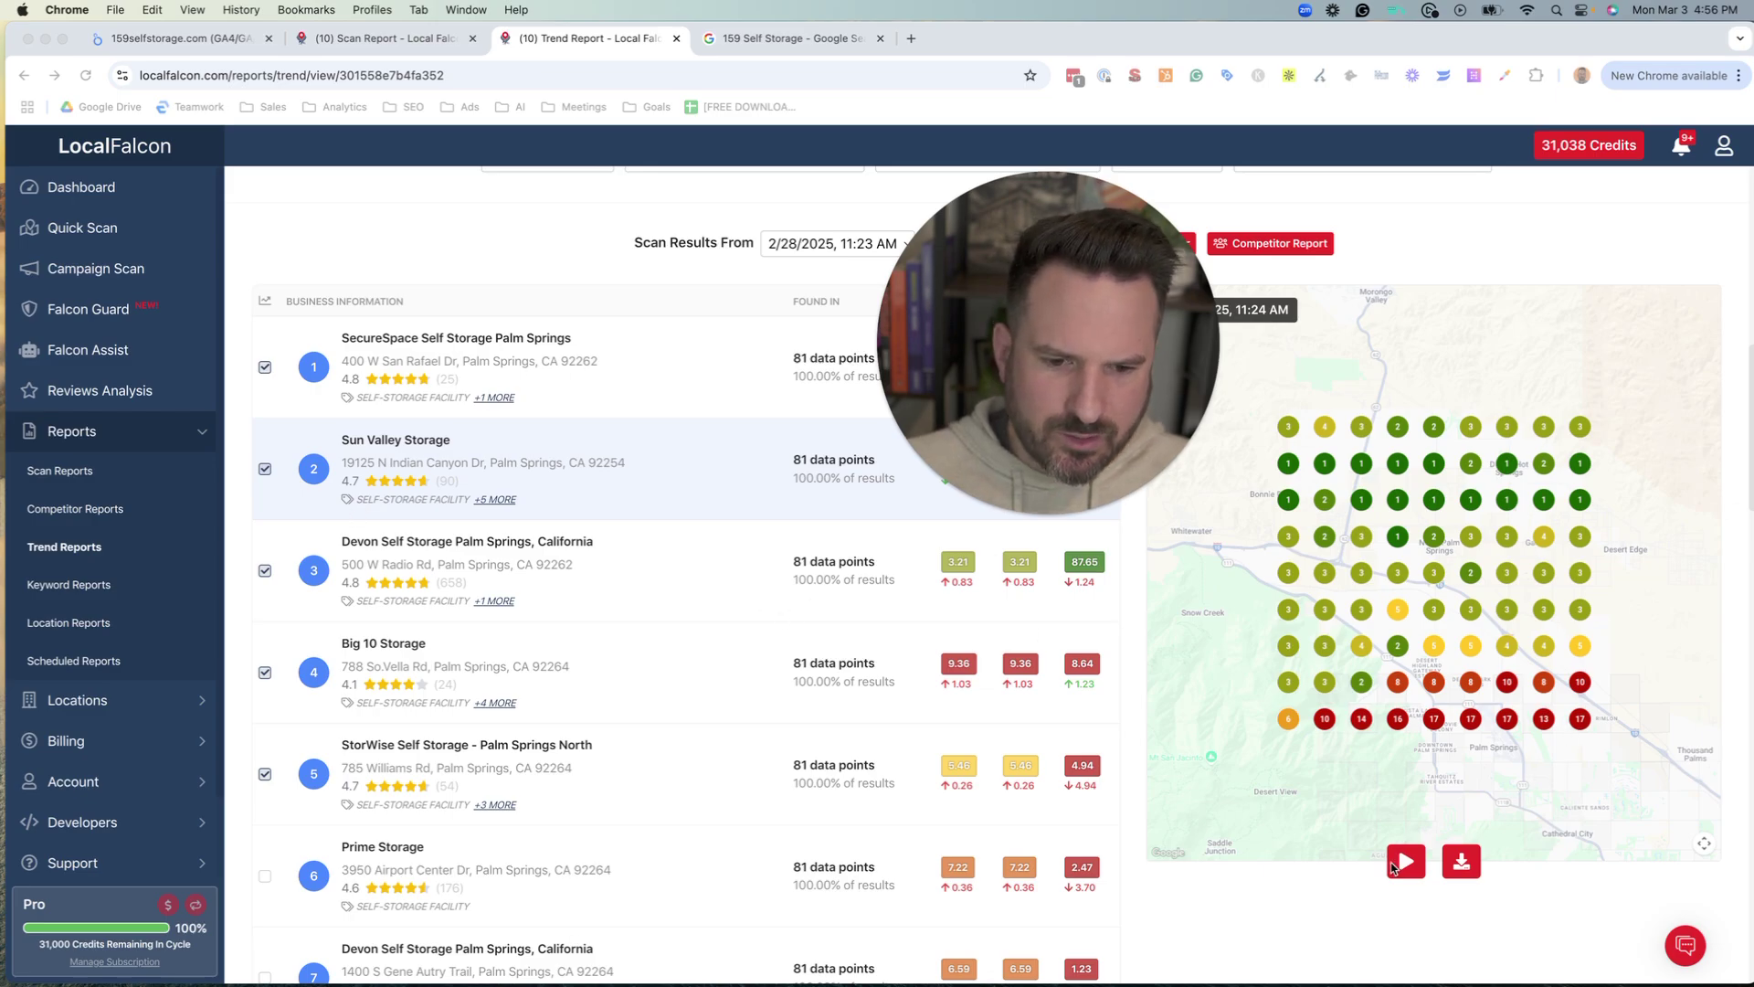
pyautogui.click(1404, 866)
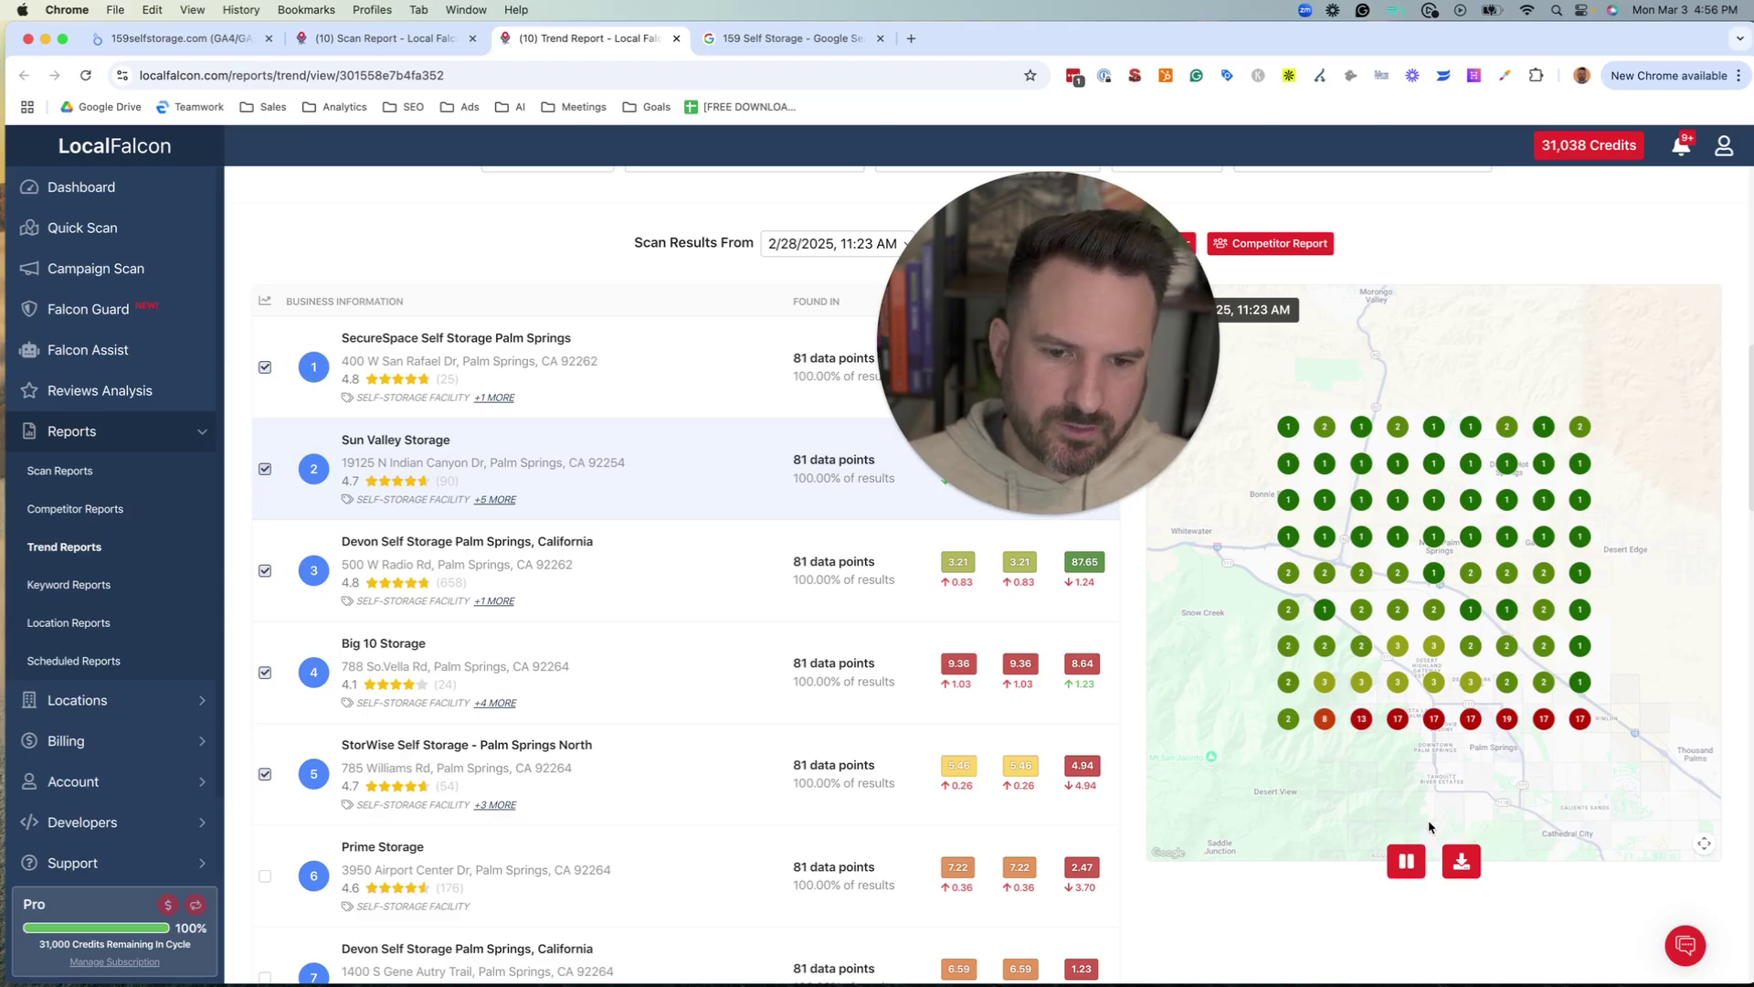
pyautogui.click(1406, 860)
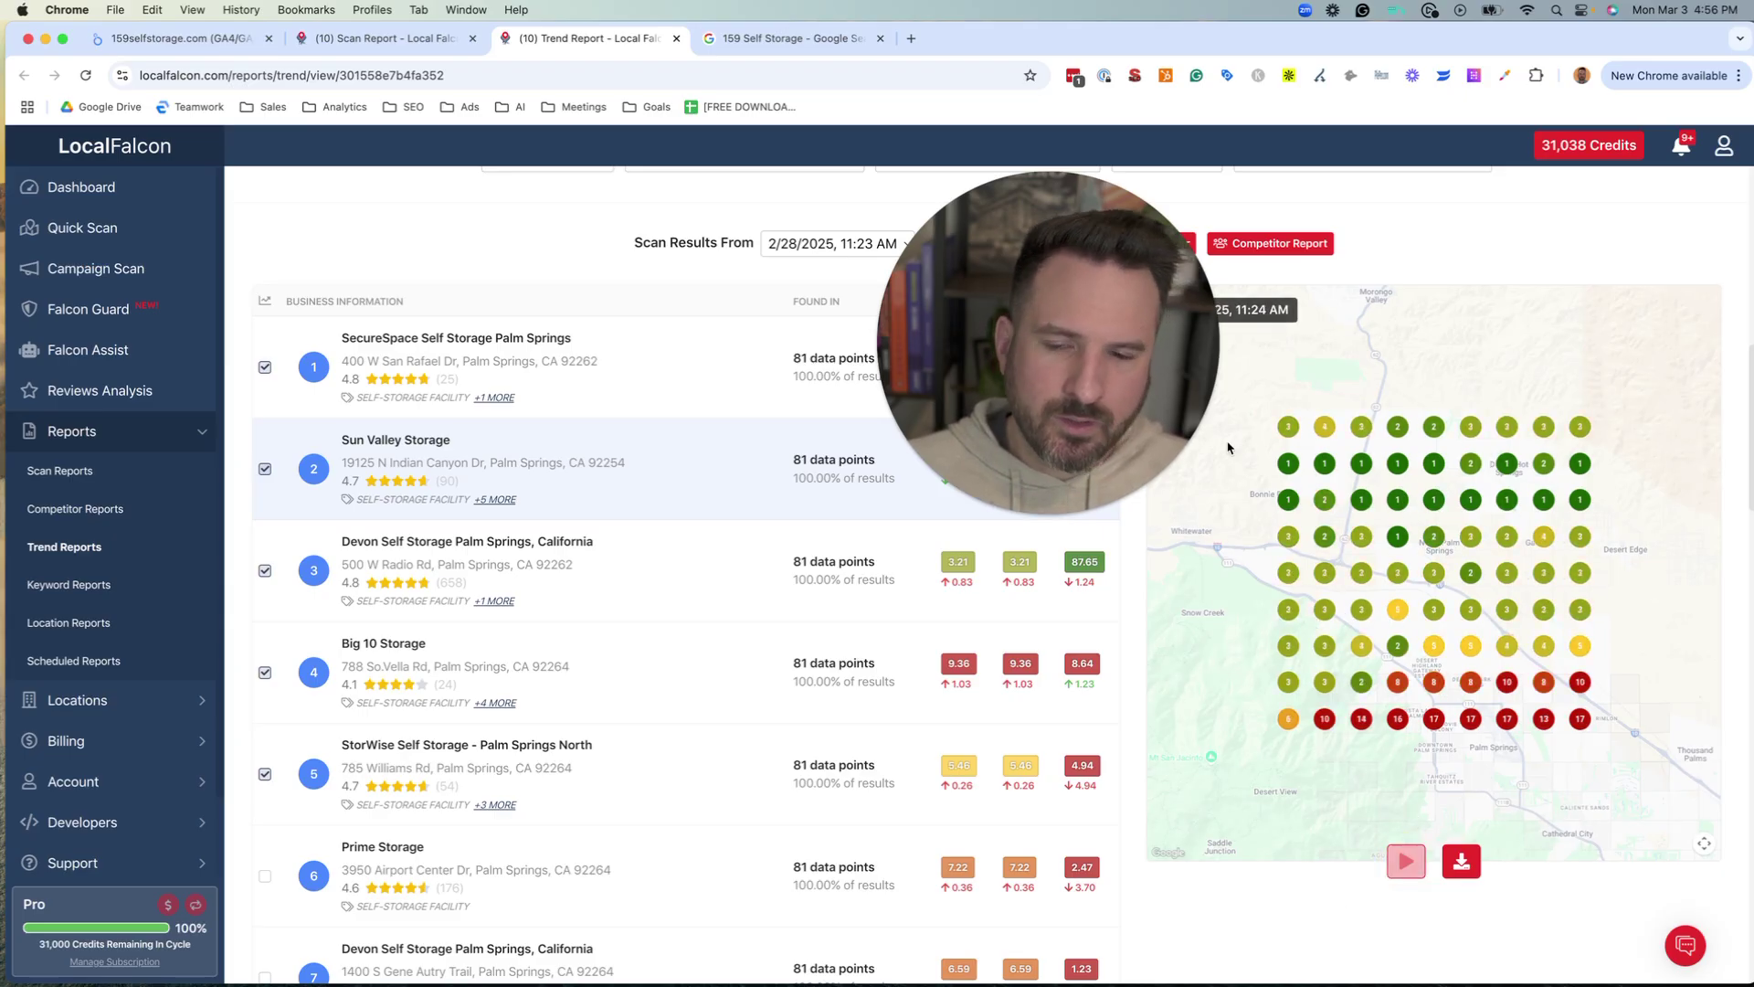
pyautogui.moveTo(1102, 328); pyautogui.dragTo(1594, 651)
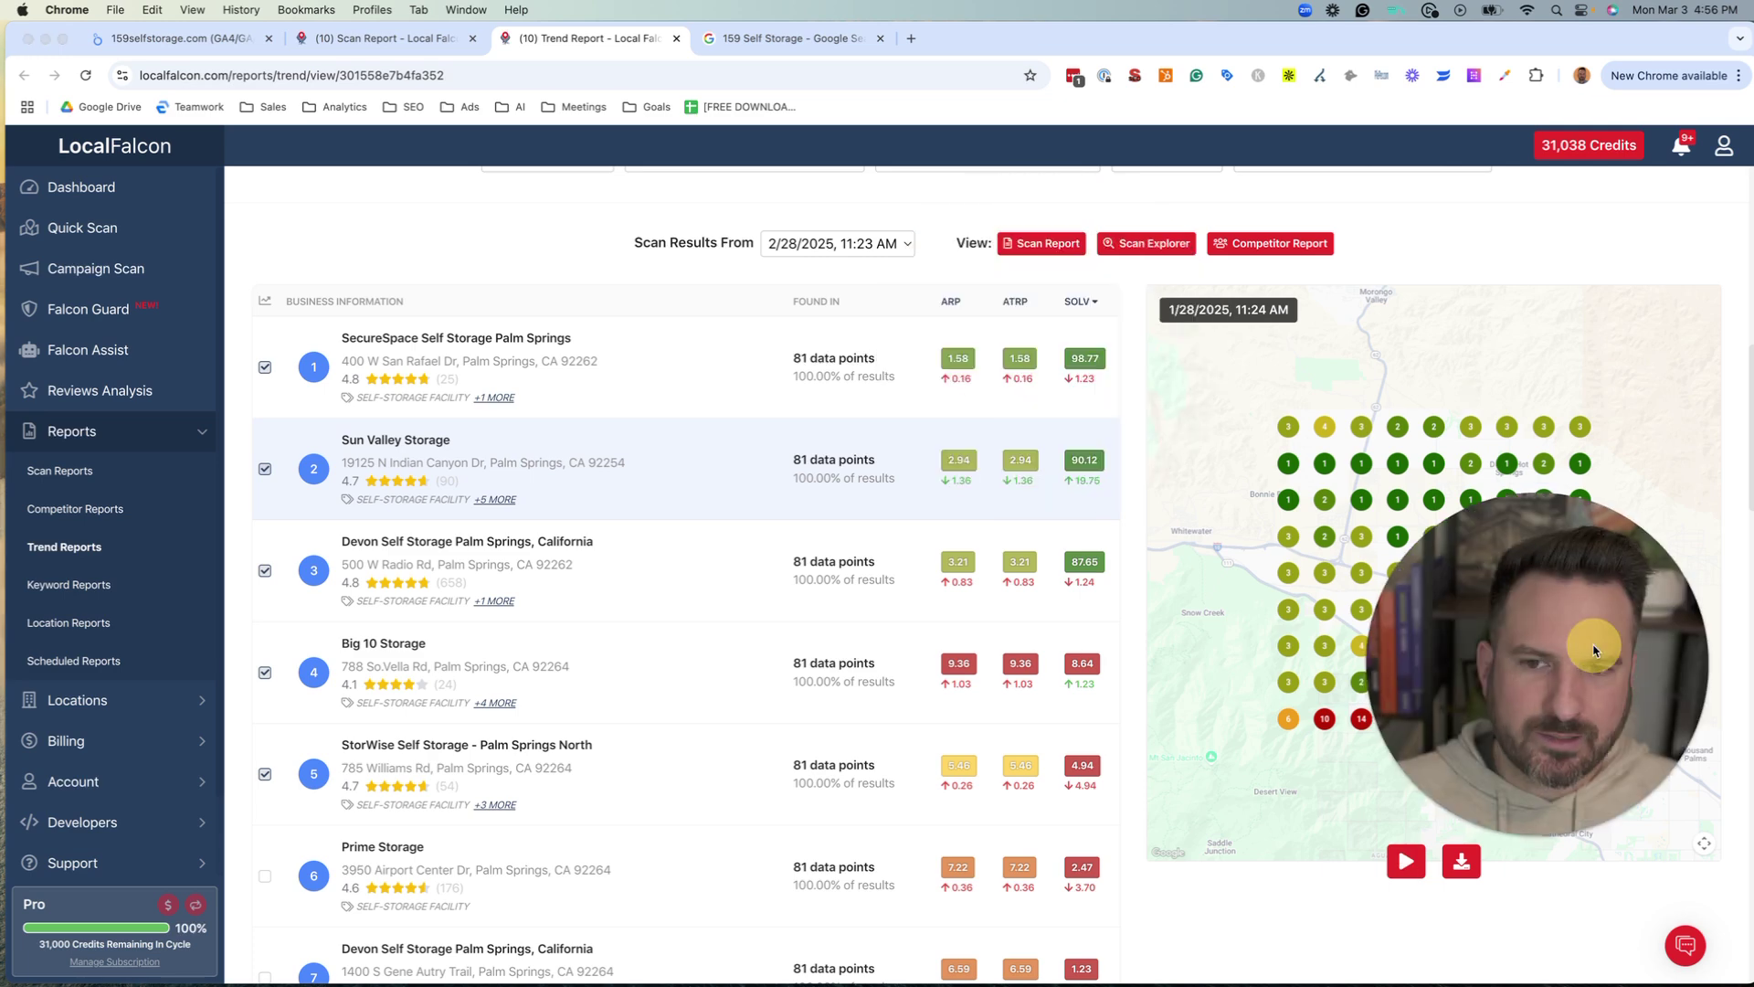
# - Switch back to the Looker Studio monthly report and open the Actions - GBP page
pyautogui.click(168, 38)
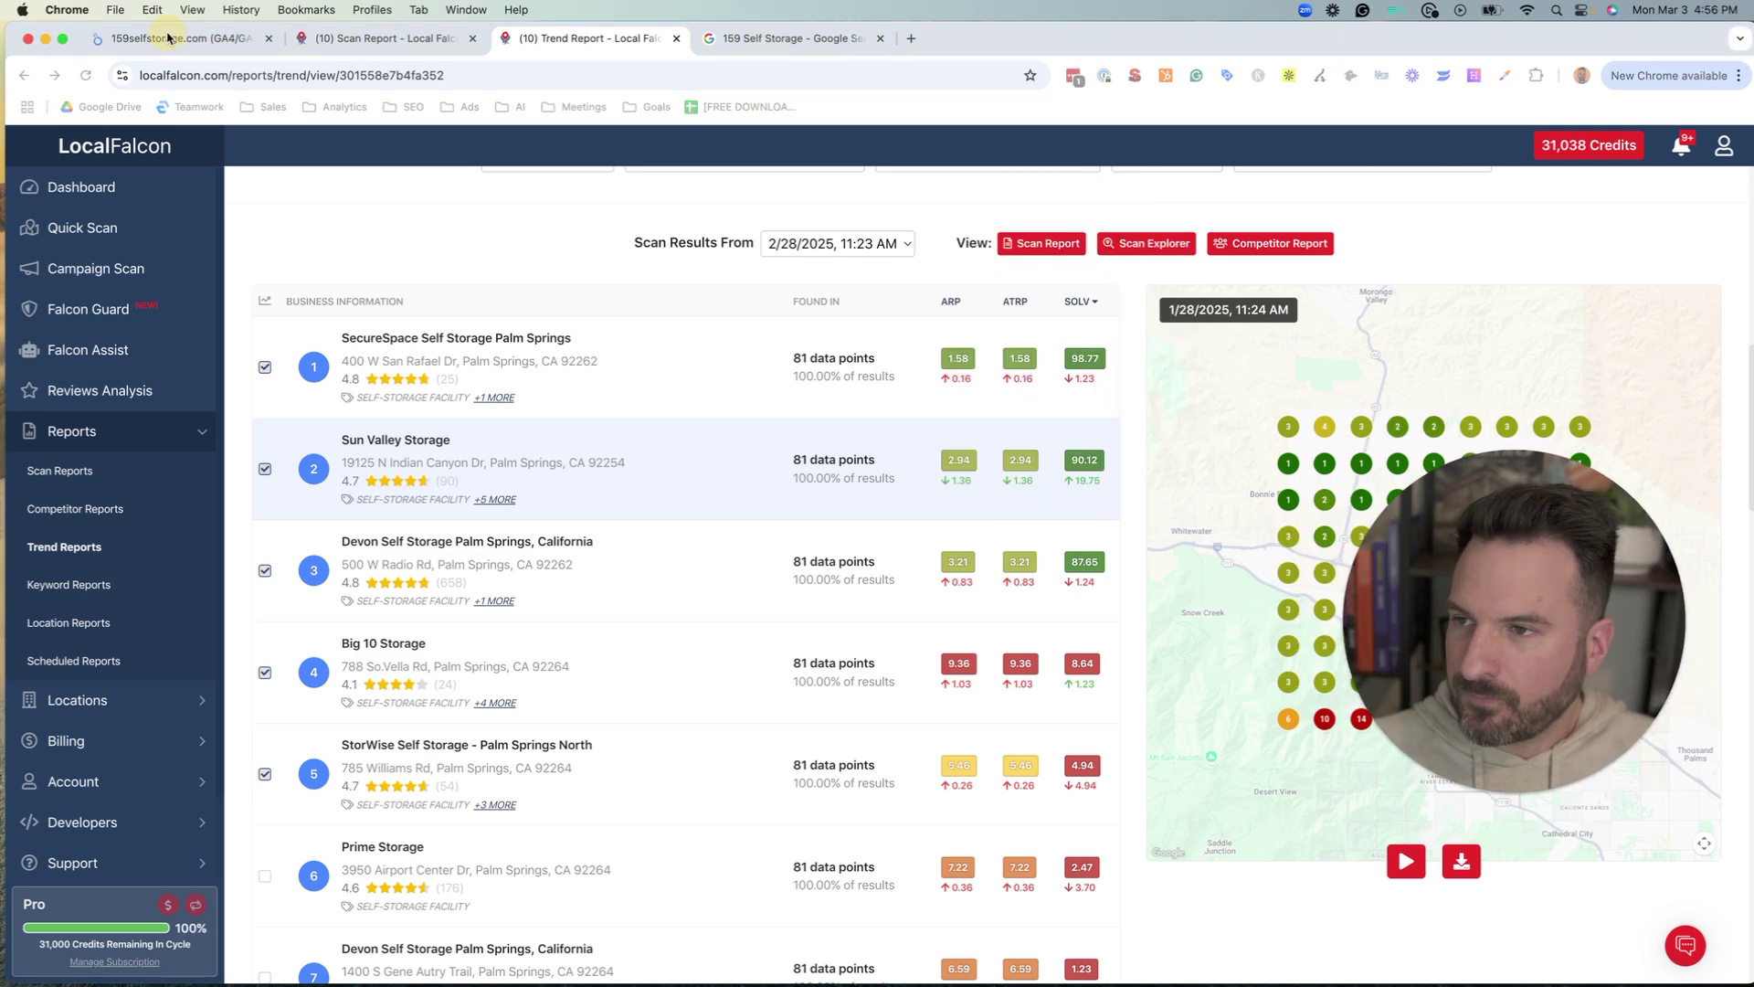
pyautogui.click(168, 38)
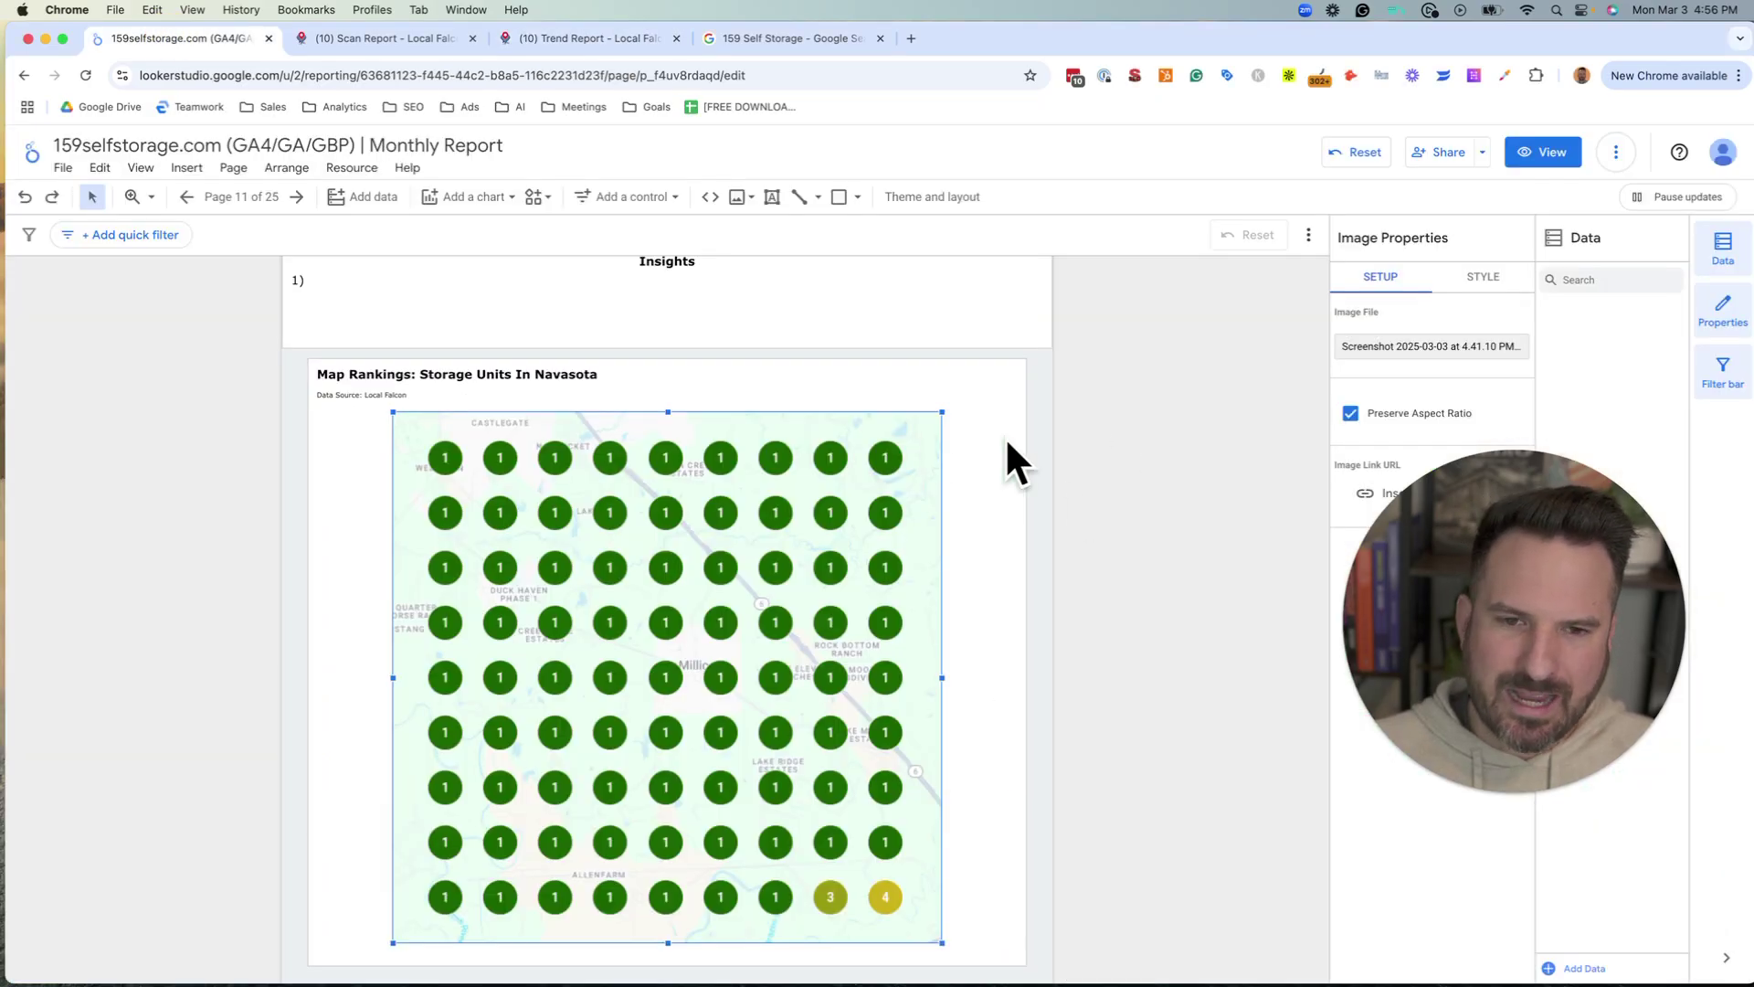
pyautogui.click(241, 196)
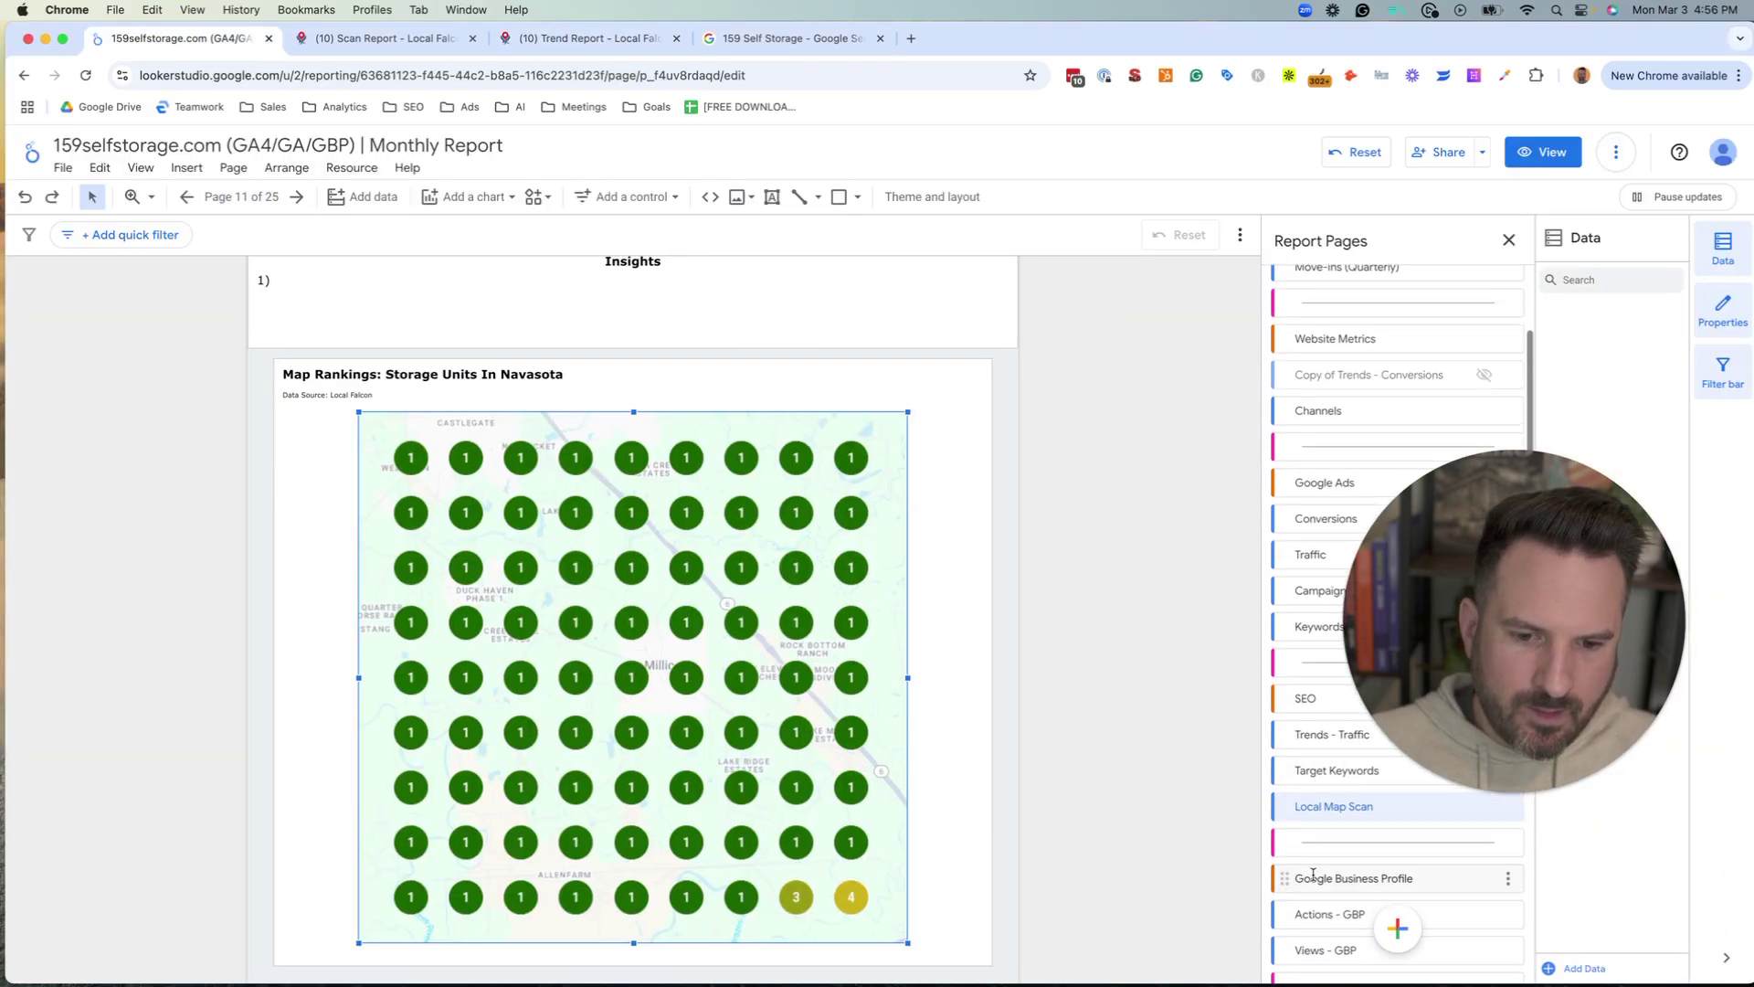
pyautogui.scroll(-3, 1313, 874)
pyautogui.click(1316, 778)
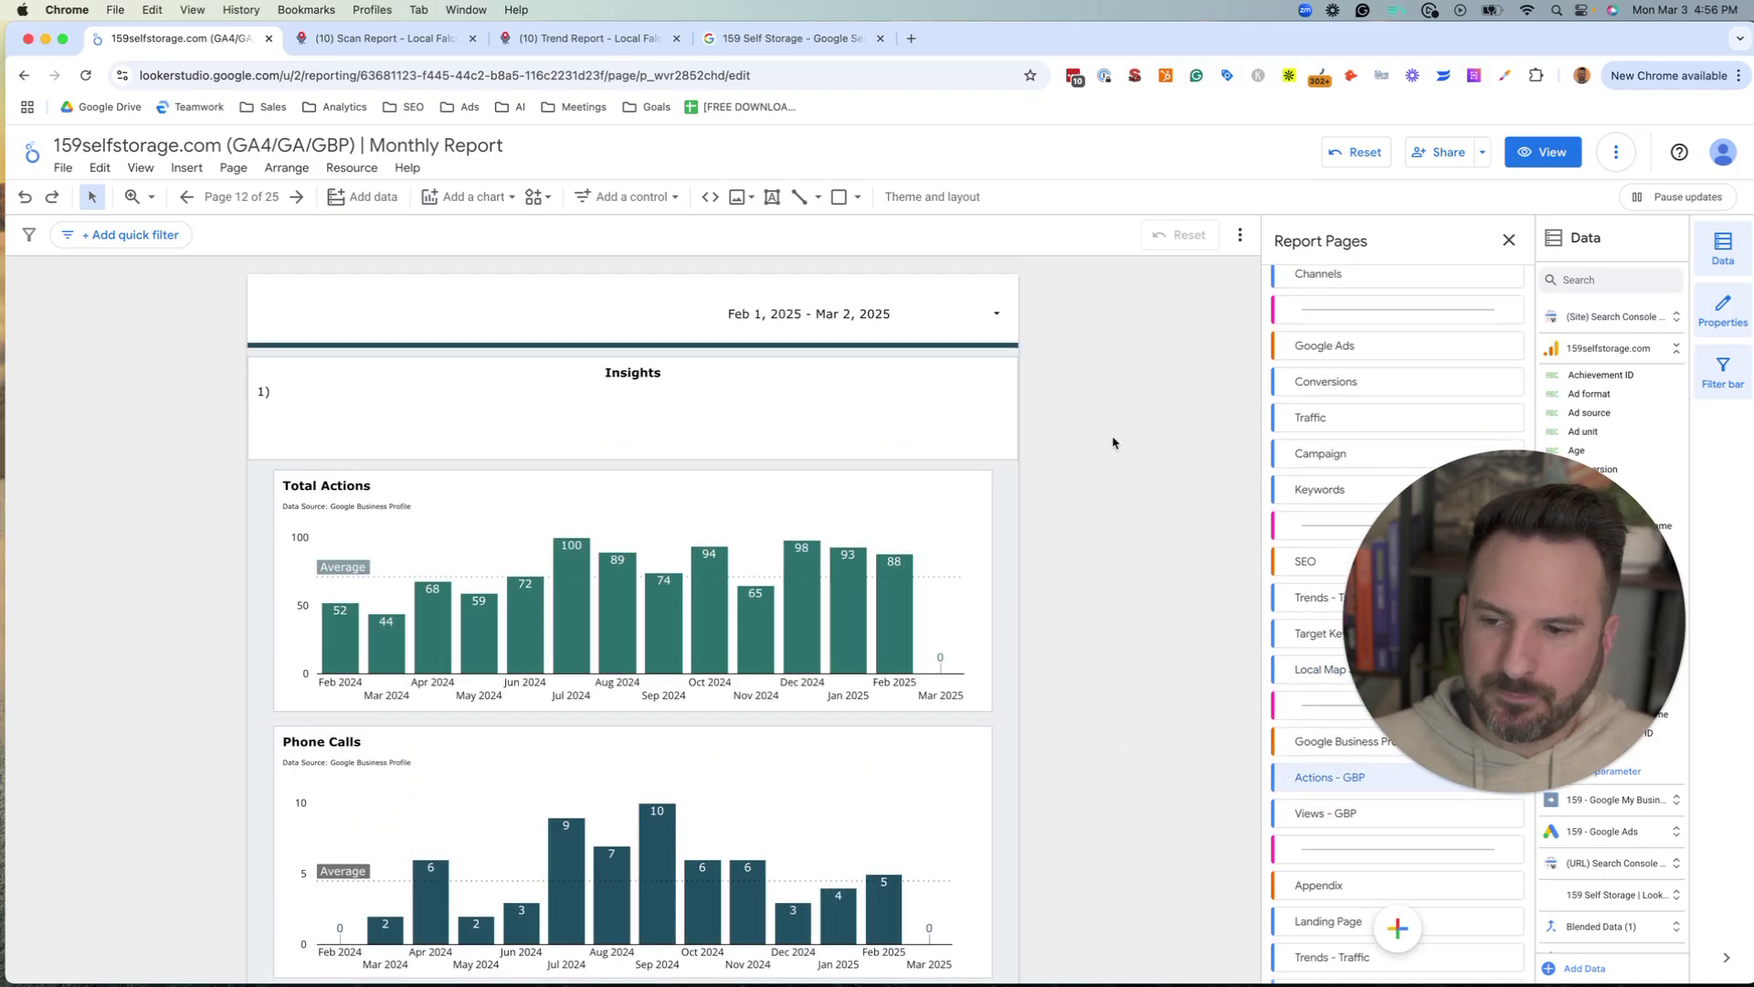
pyautogui.scroll(-1, 1133, 440)
pyautogui.scroll(-1, 1192, 677)
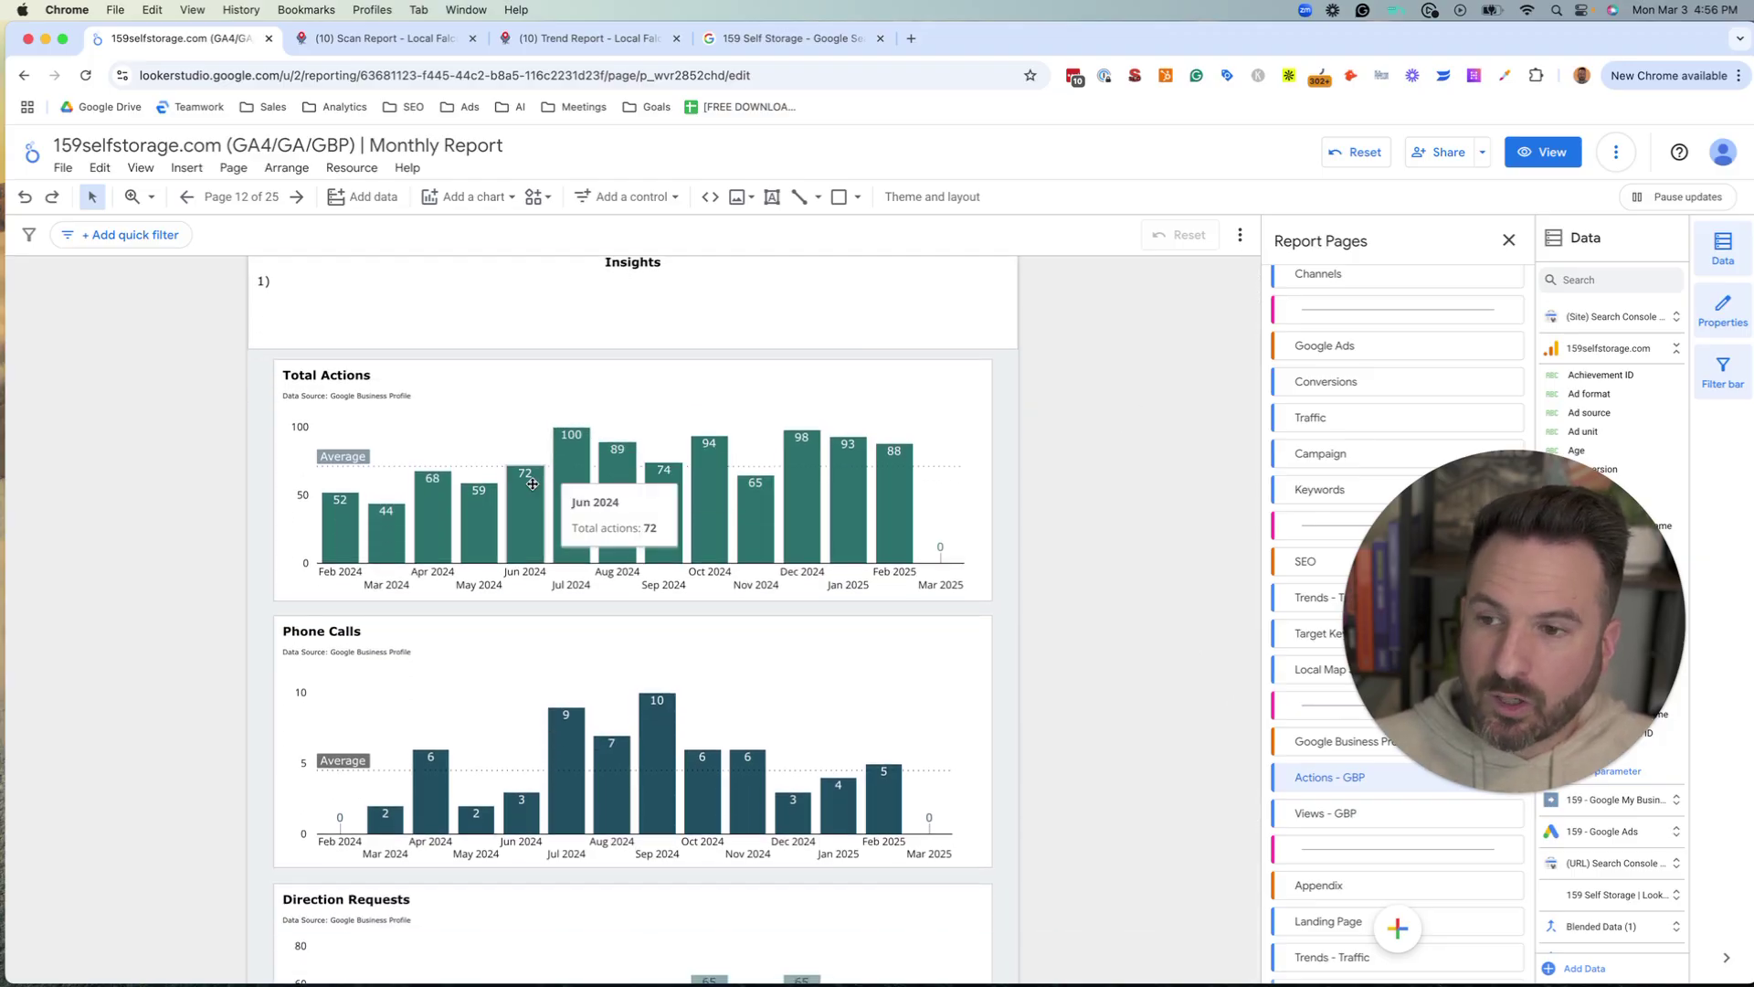
# - Examine the Total Actions, Phone Calls and Direction Requests charts, comparing the monthly bars with the Average line
pyautogui.click(530, 498)
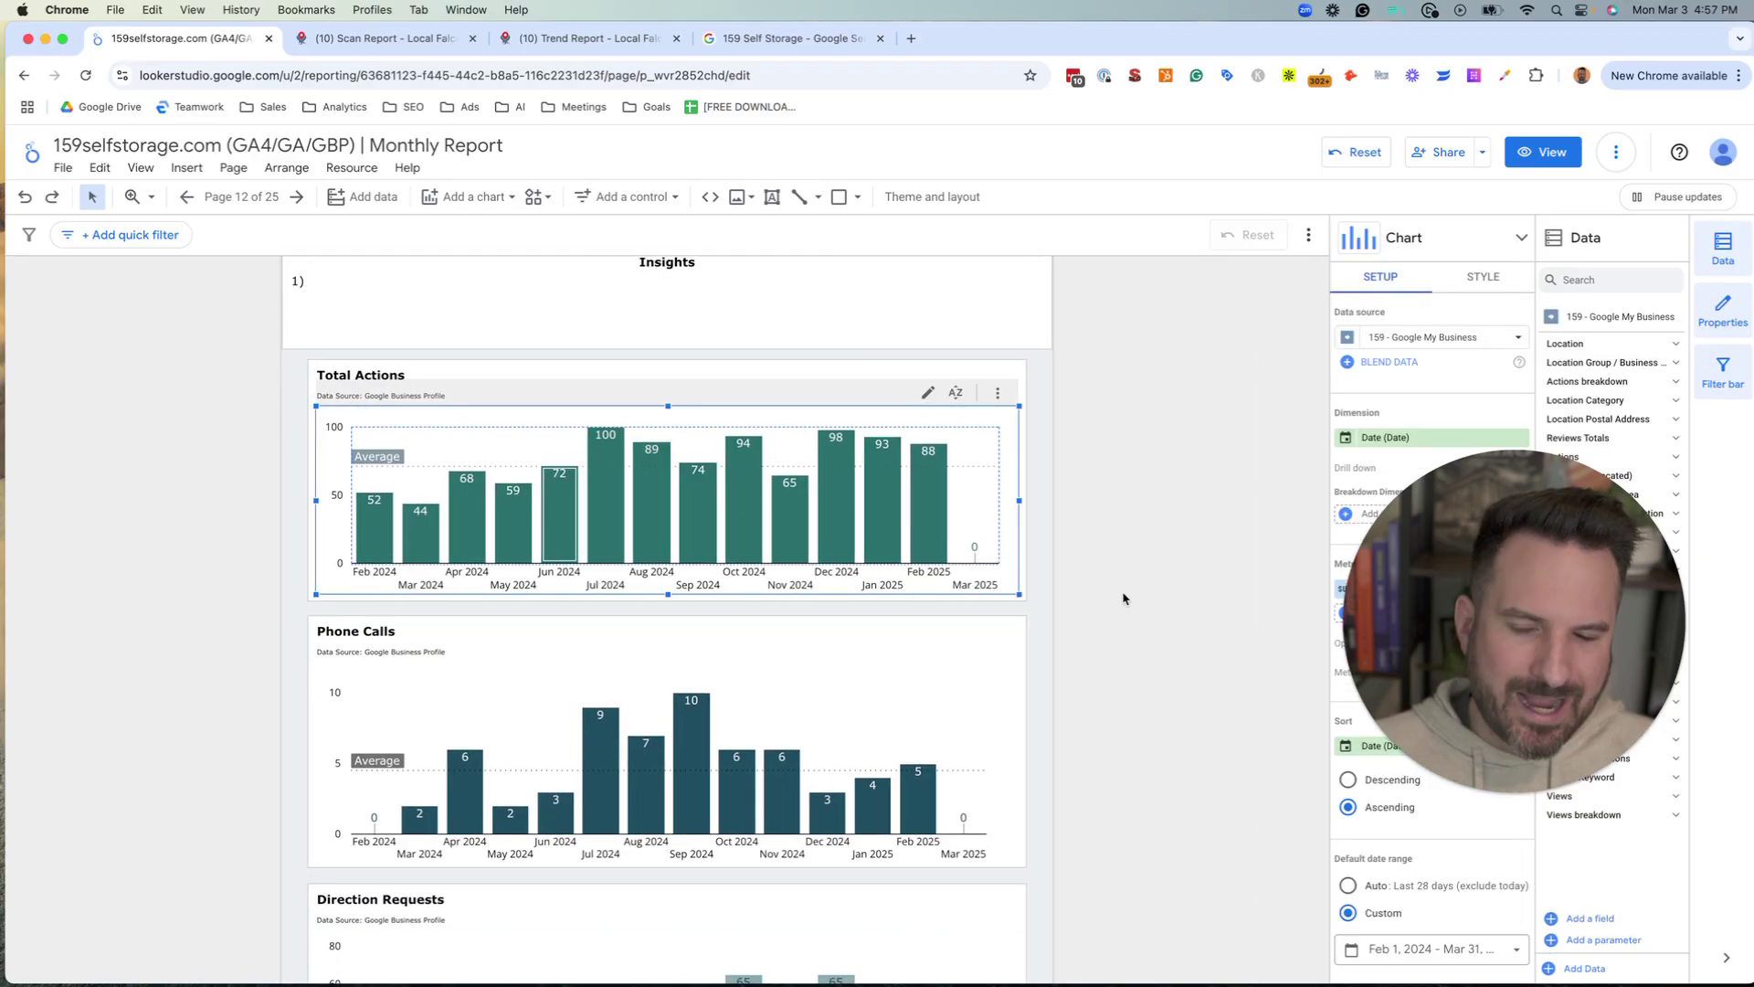
pyautogui.scroll(-2, 1123, 599)
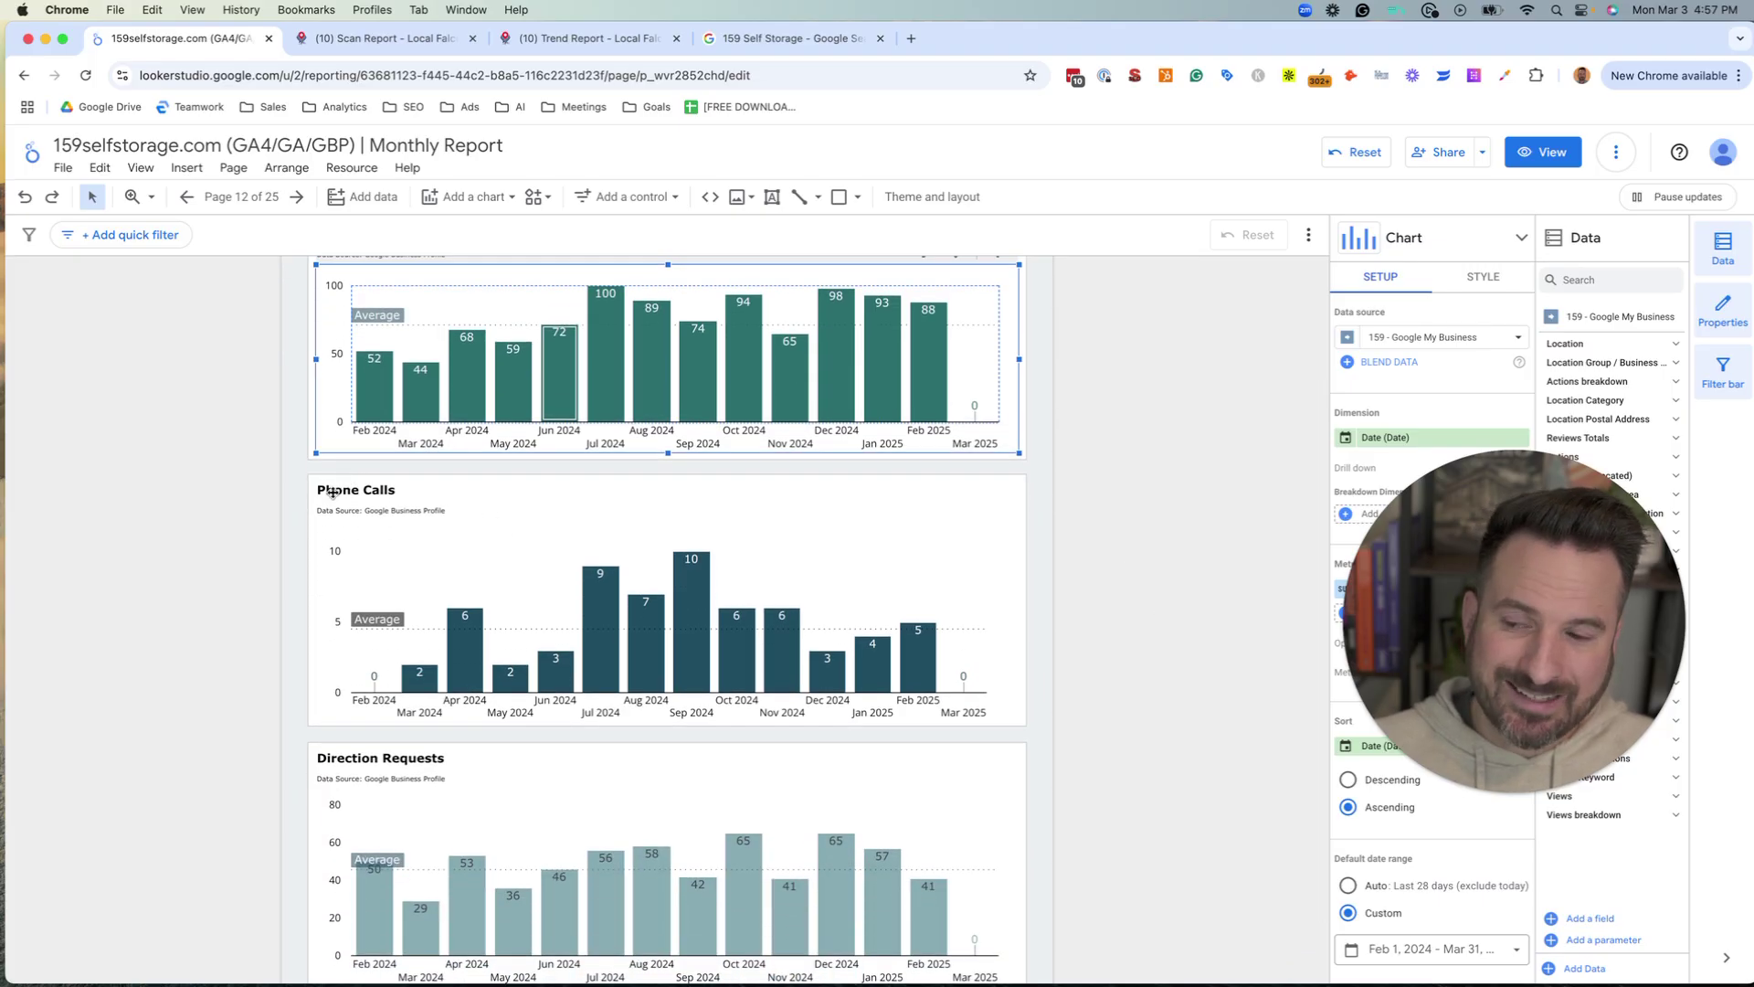
pyautogui.scroll(-1, 639, 801)
pyautogui.scroll(2, 1130, 766)
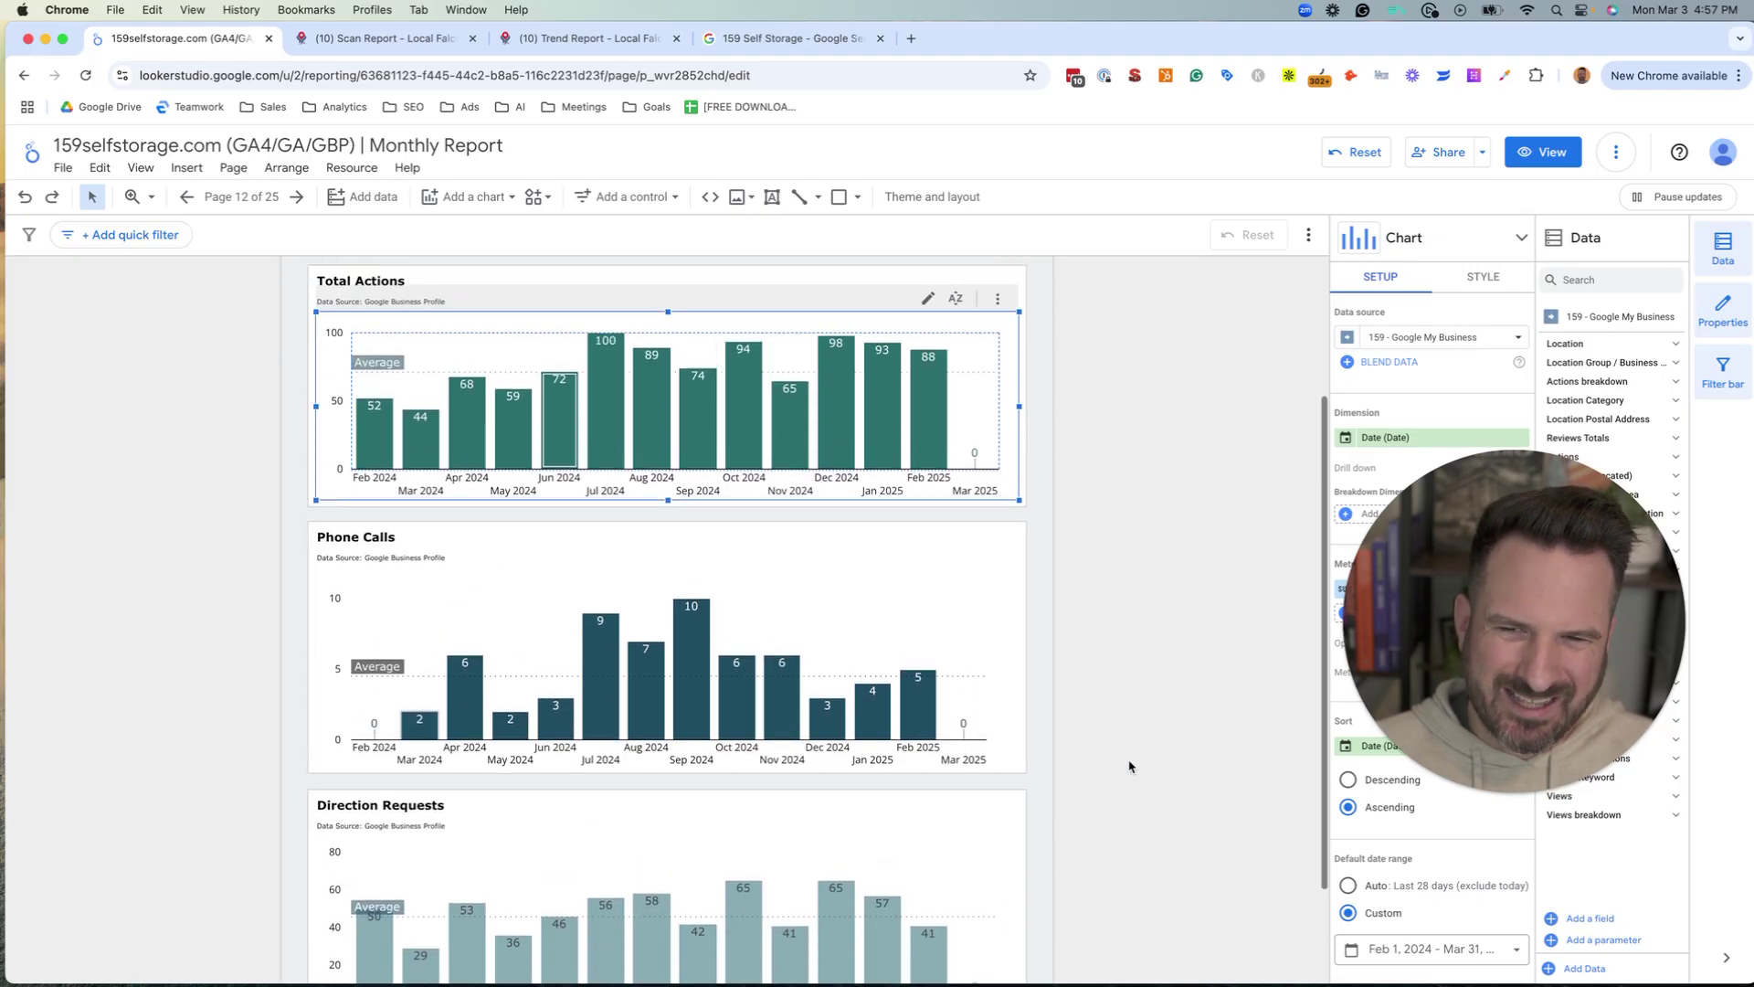
pyautogui.scroll(2, 1105, 765)
pyautogui.scroll(-2, 1089, 764)
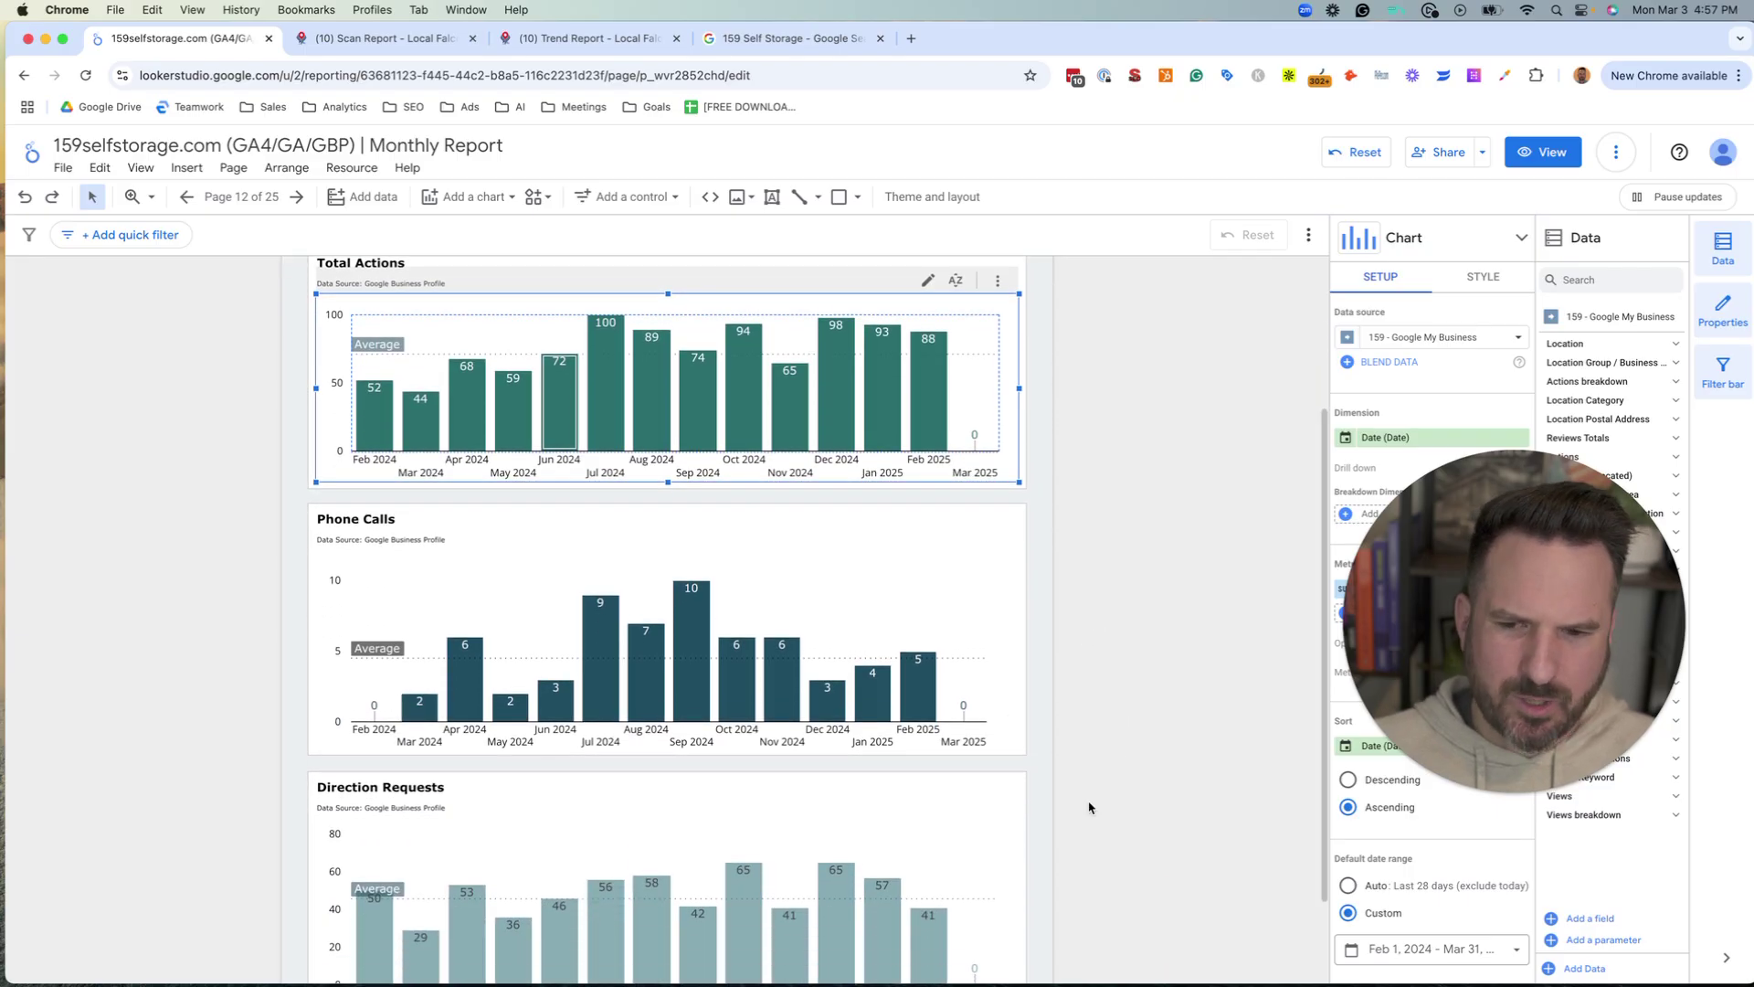
pyautogui.scroll(-1, 1089, 807)
pyautogui.click(639, 549)
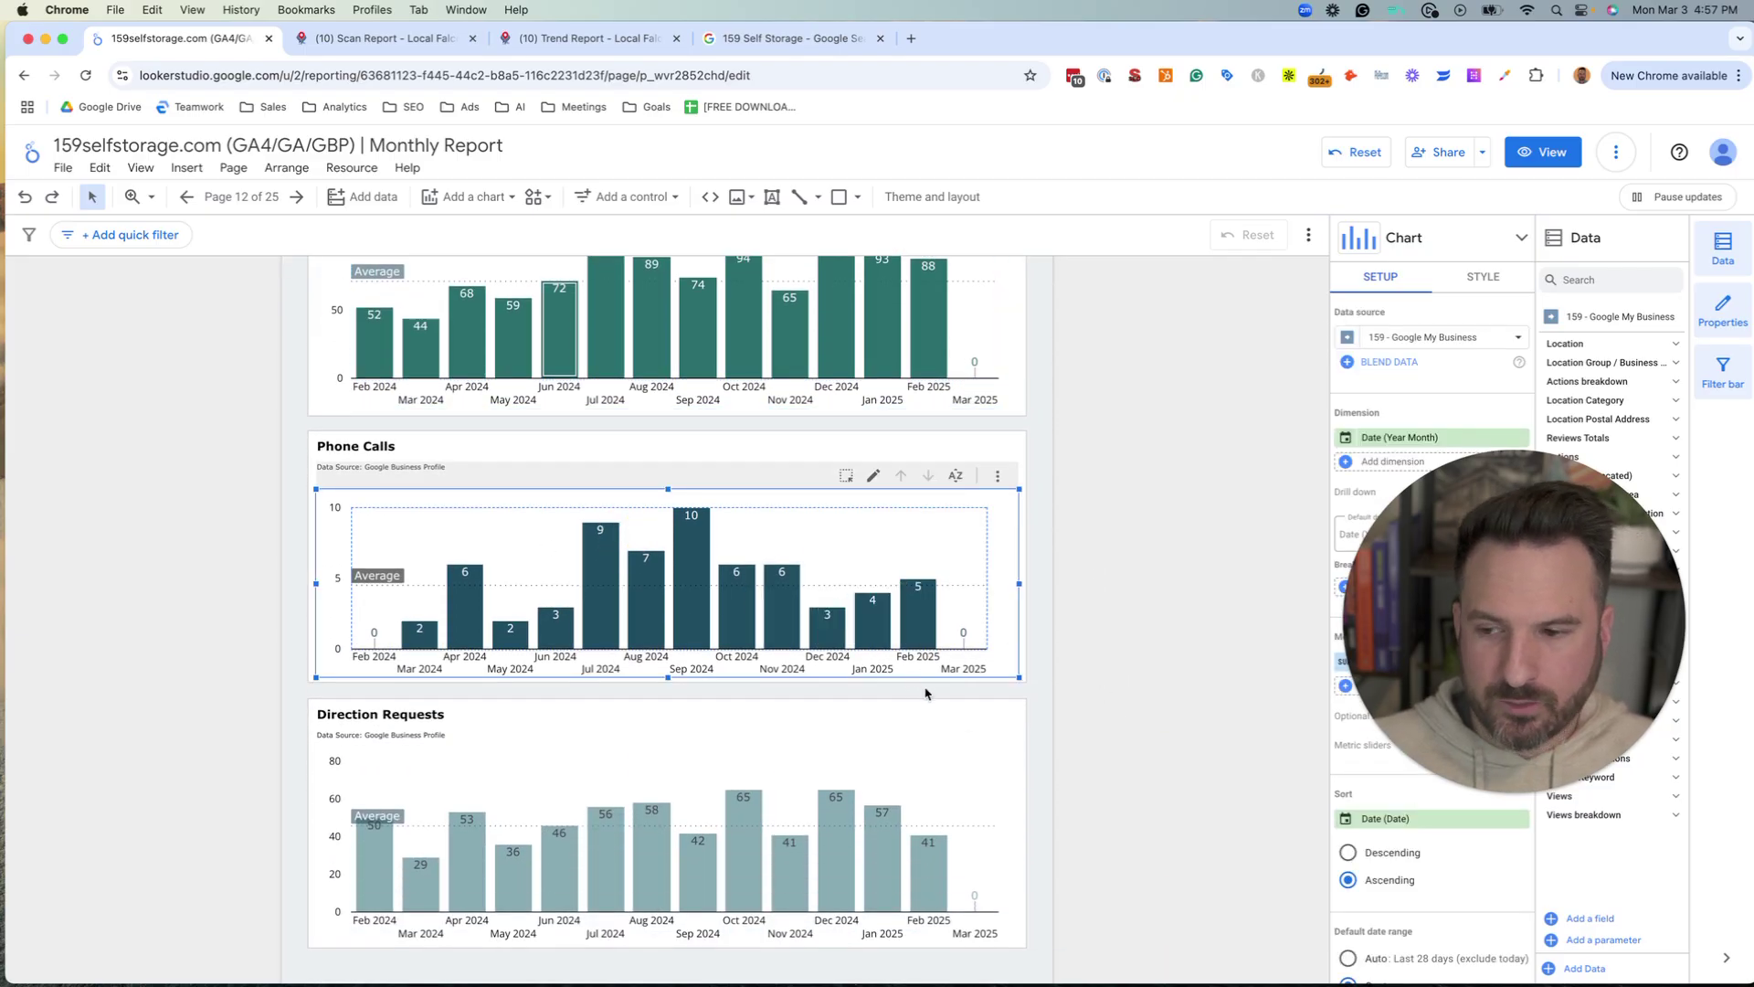
pyautogui.click(767, 777)
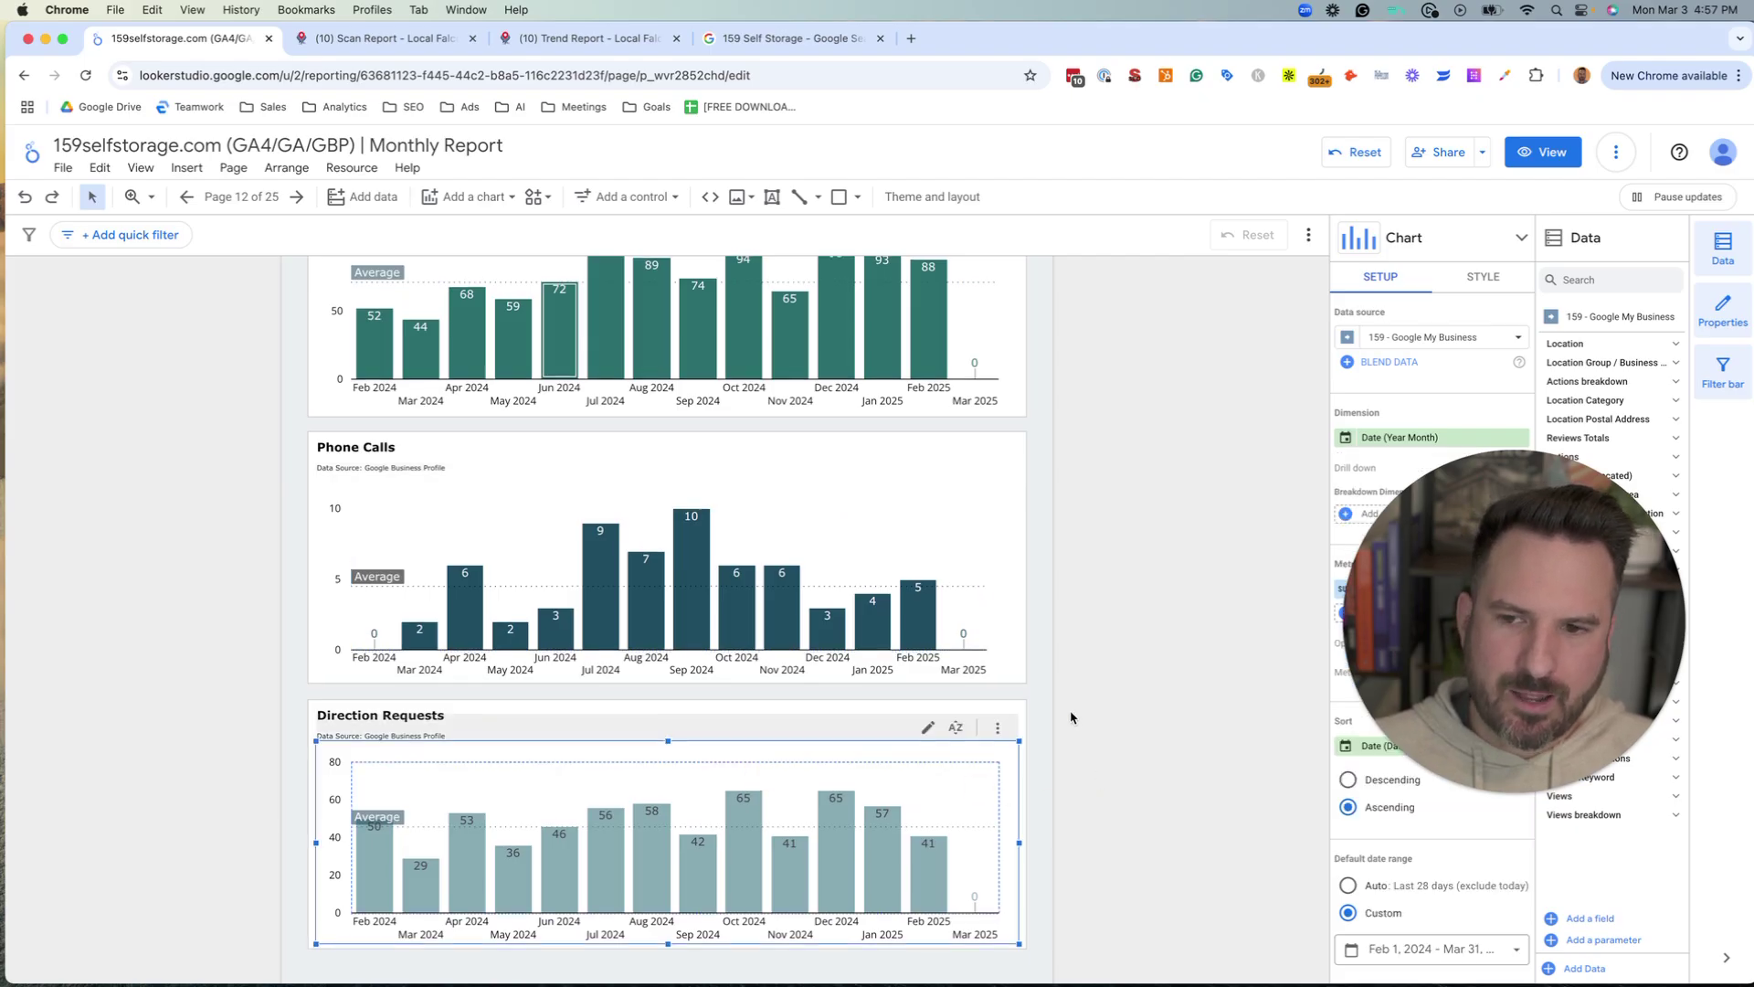
pyautogui.scroll(2, 858, 390)
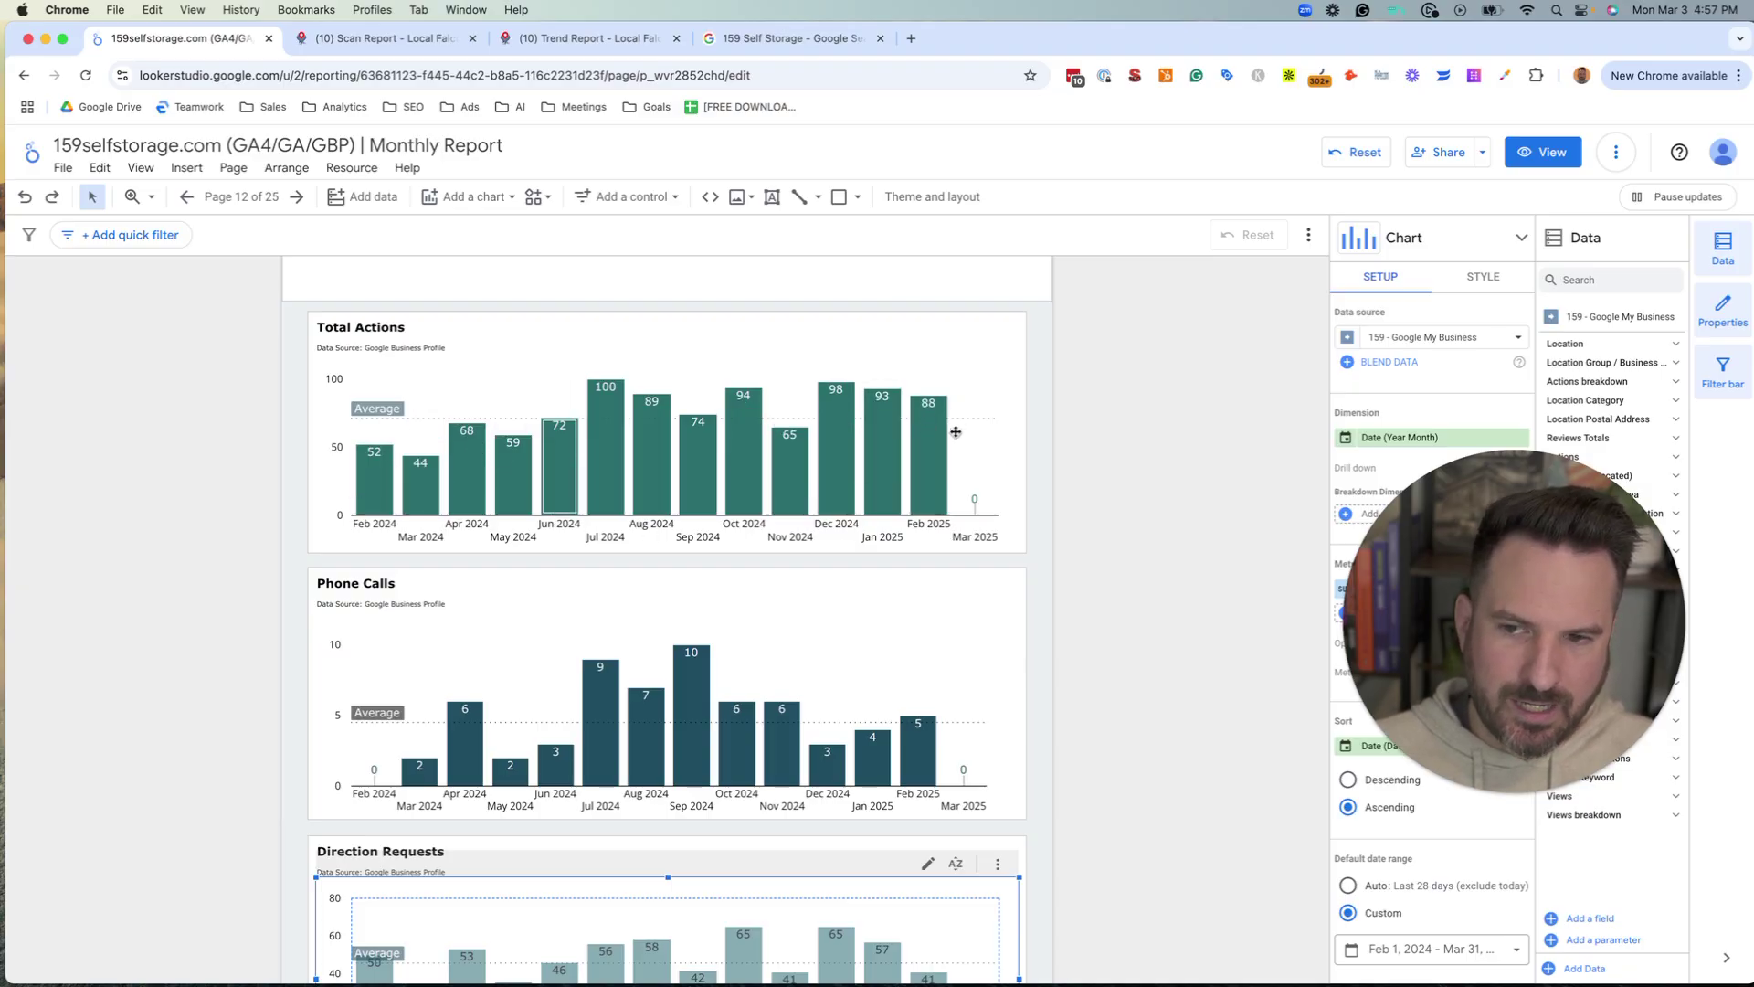
pyautogui.scroll(-3, 1153, 588)
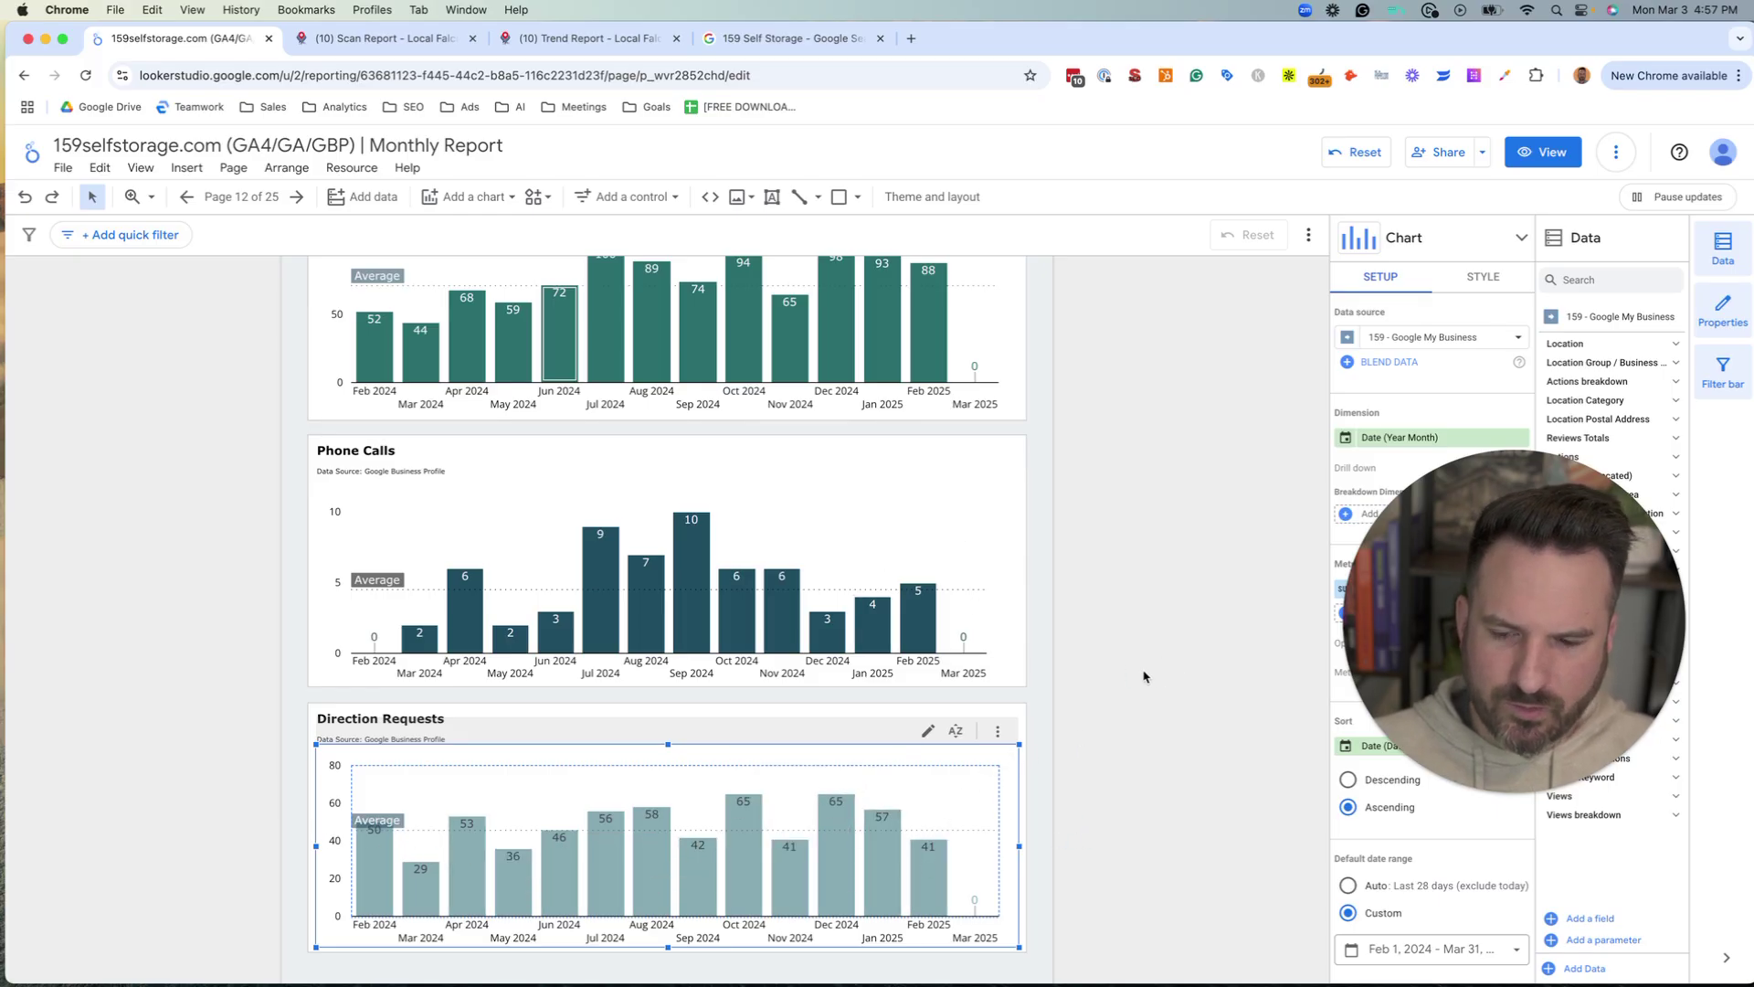
# - Open the Views - GBP page and examine the Total Views, Views on Maps and Views on Search charts
pyautogui.scroll(6, 1142, 677)
pyautogui.click(242, 197)
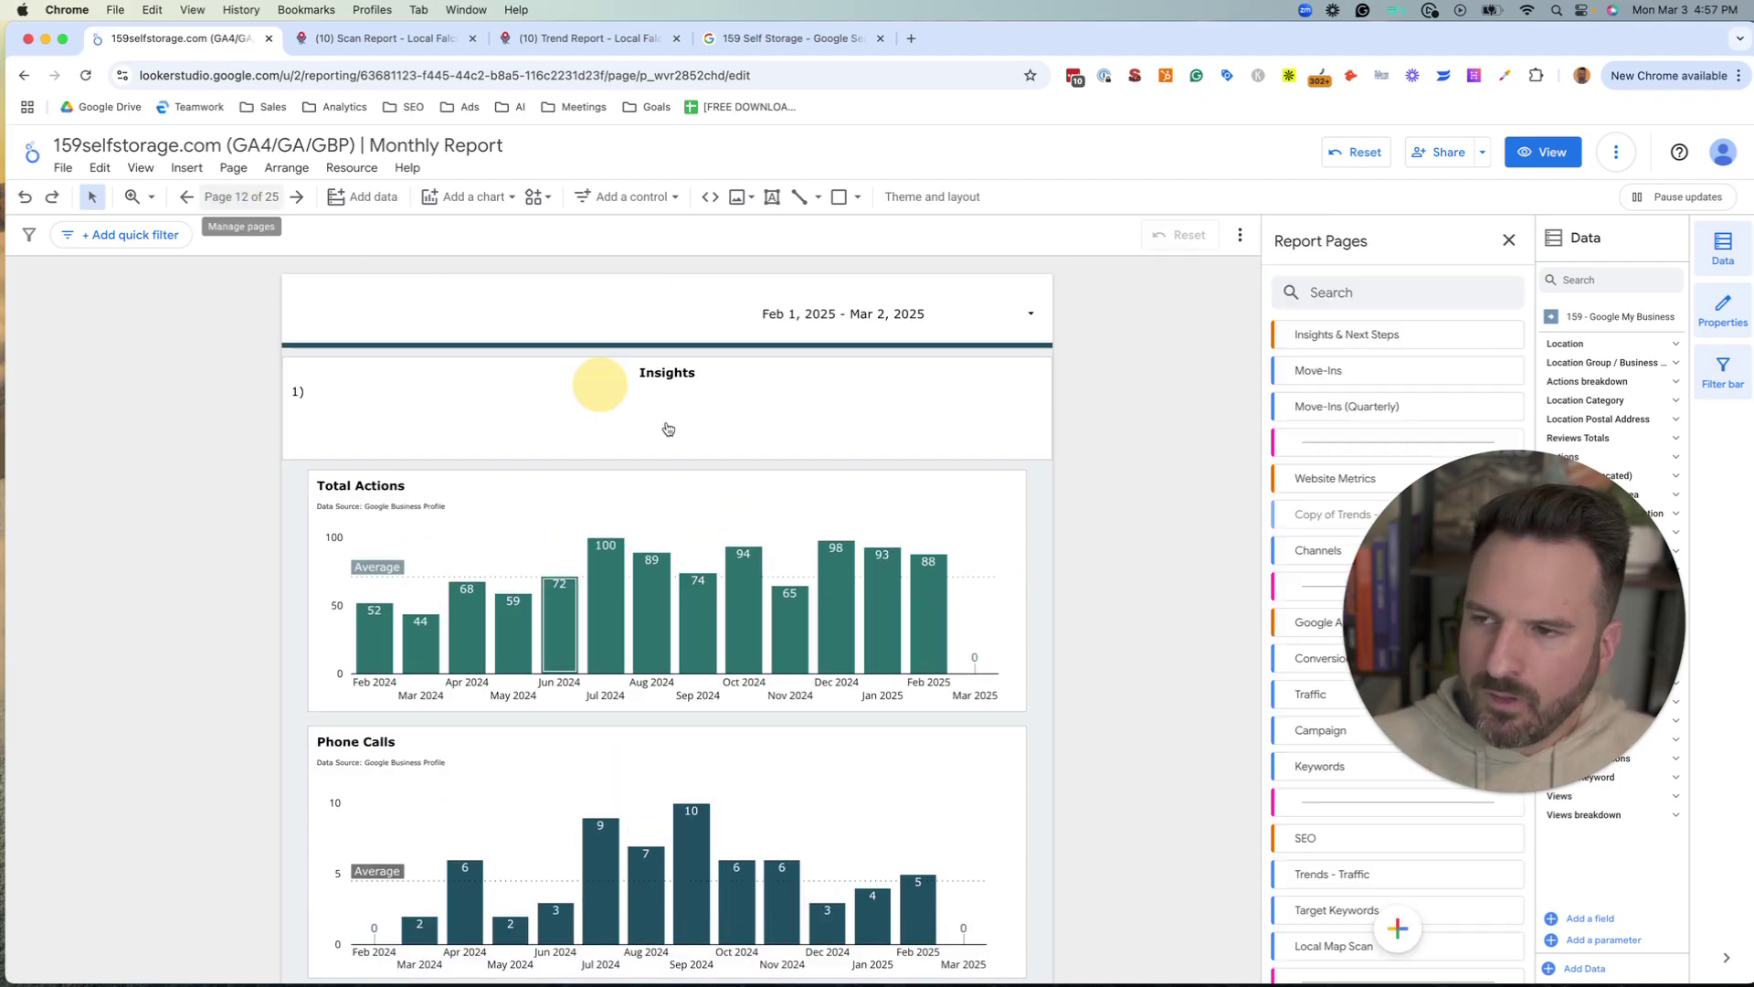
pyautogui.scroll(-5, 1341, 875)
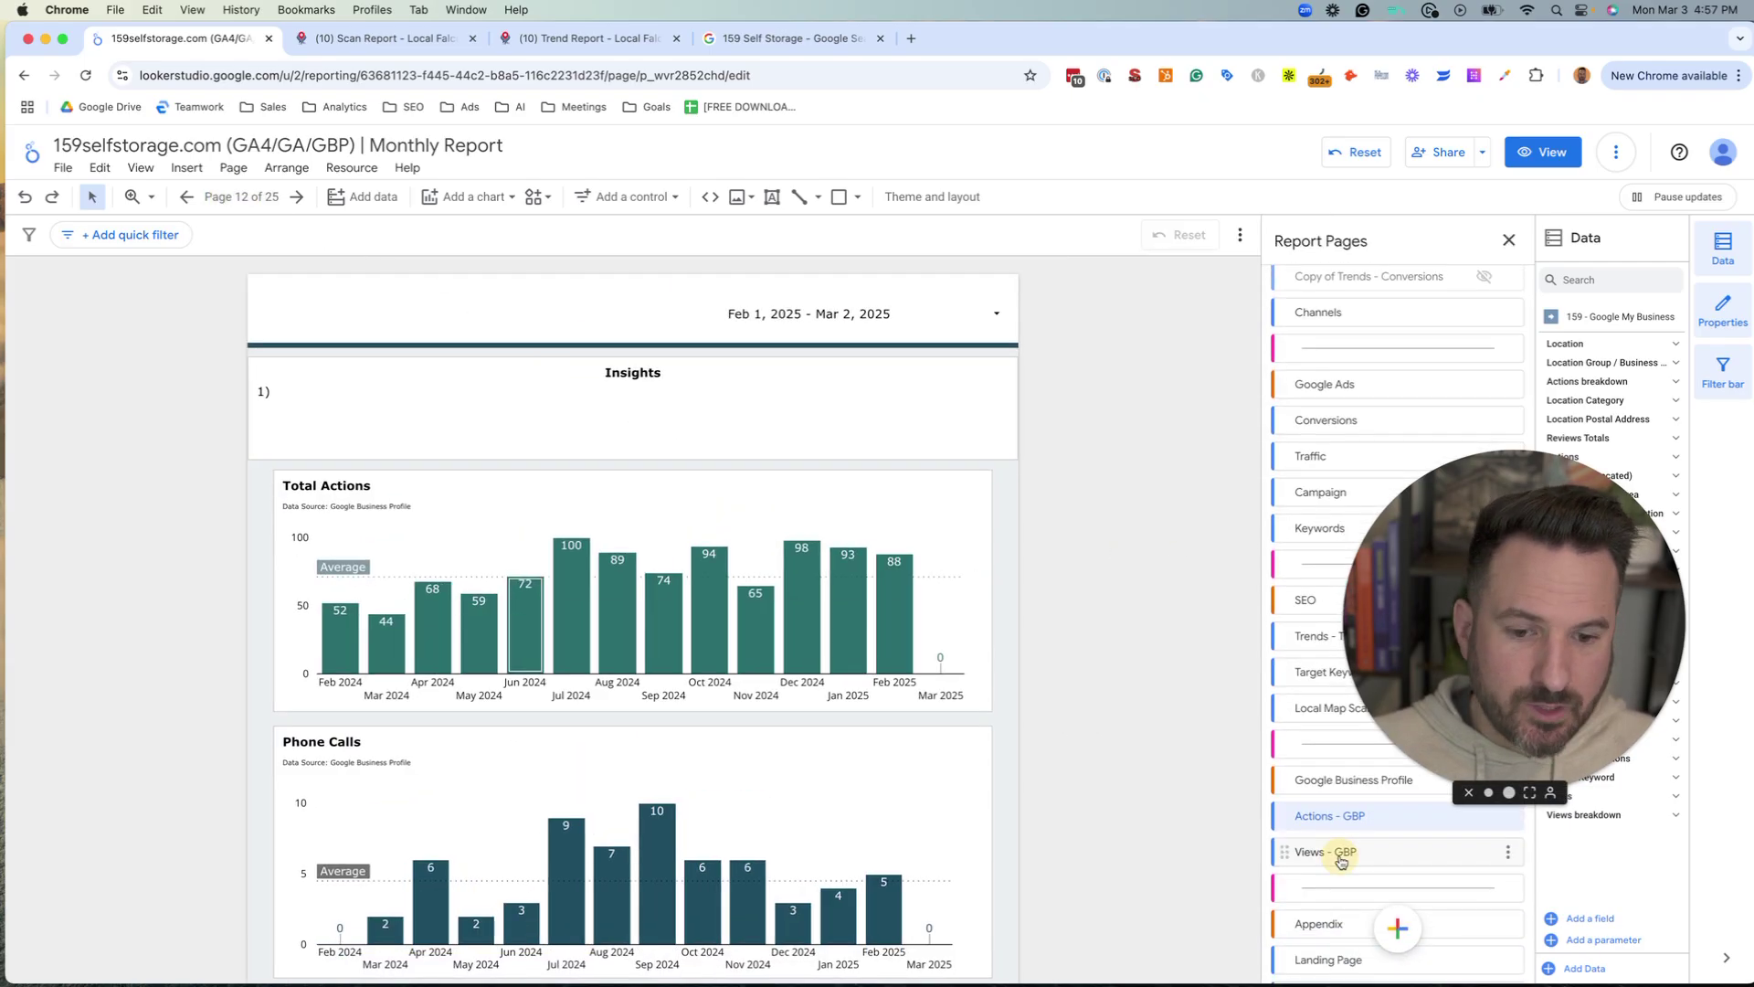
pyautogui.click(1340, 852)
pyautogui.click(1170, 721)
pyautogui.scroll(-2, 809, 651)
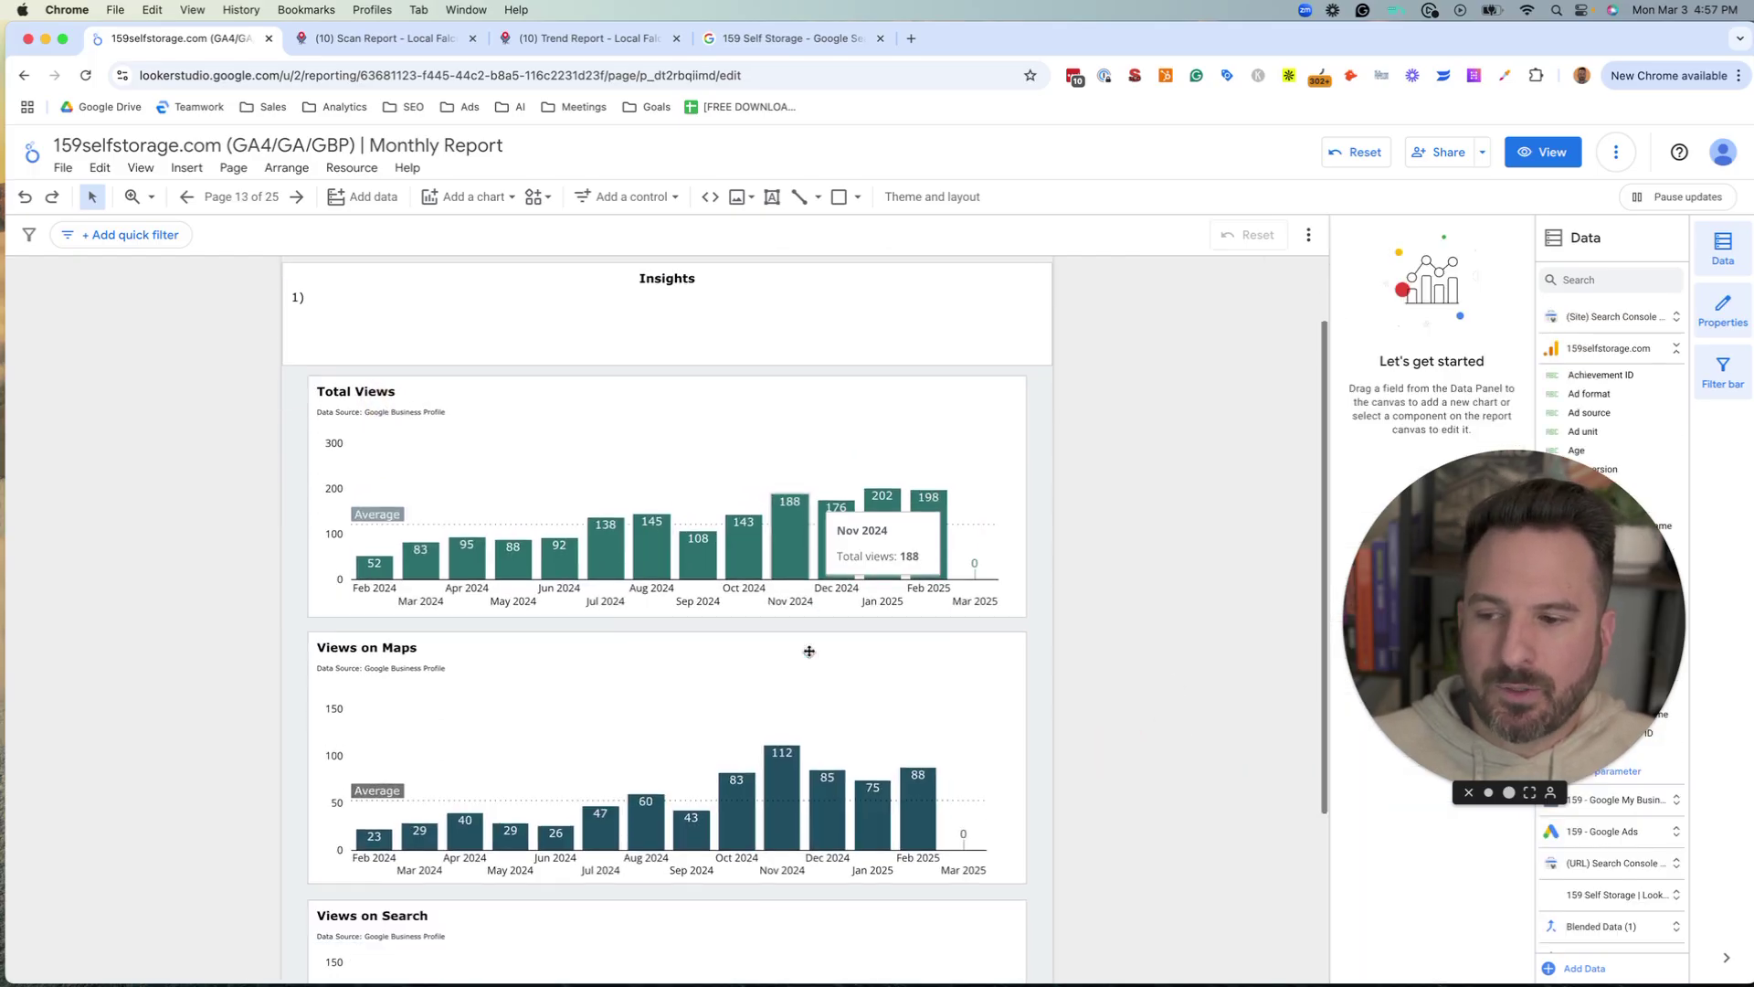
pyautogui.scroll(-3, 809, 652)
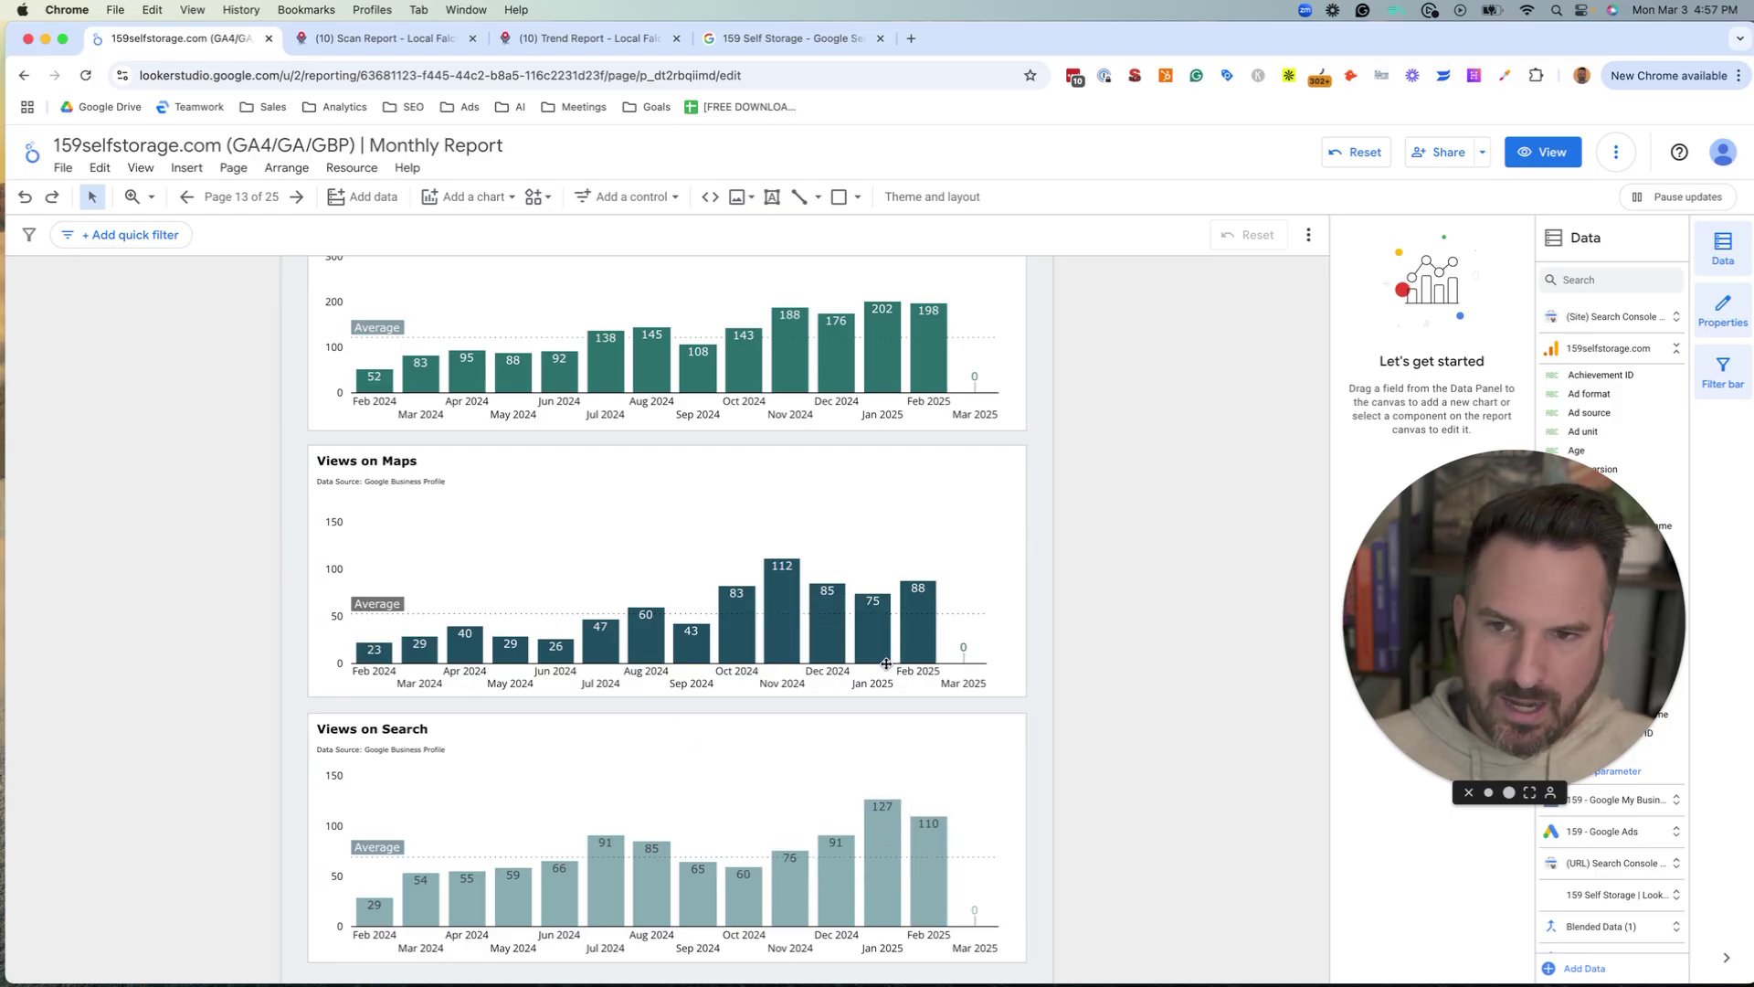
pyautogui.scroll(2, 885, 663)
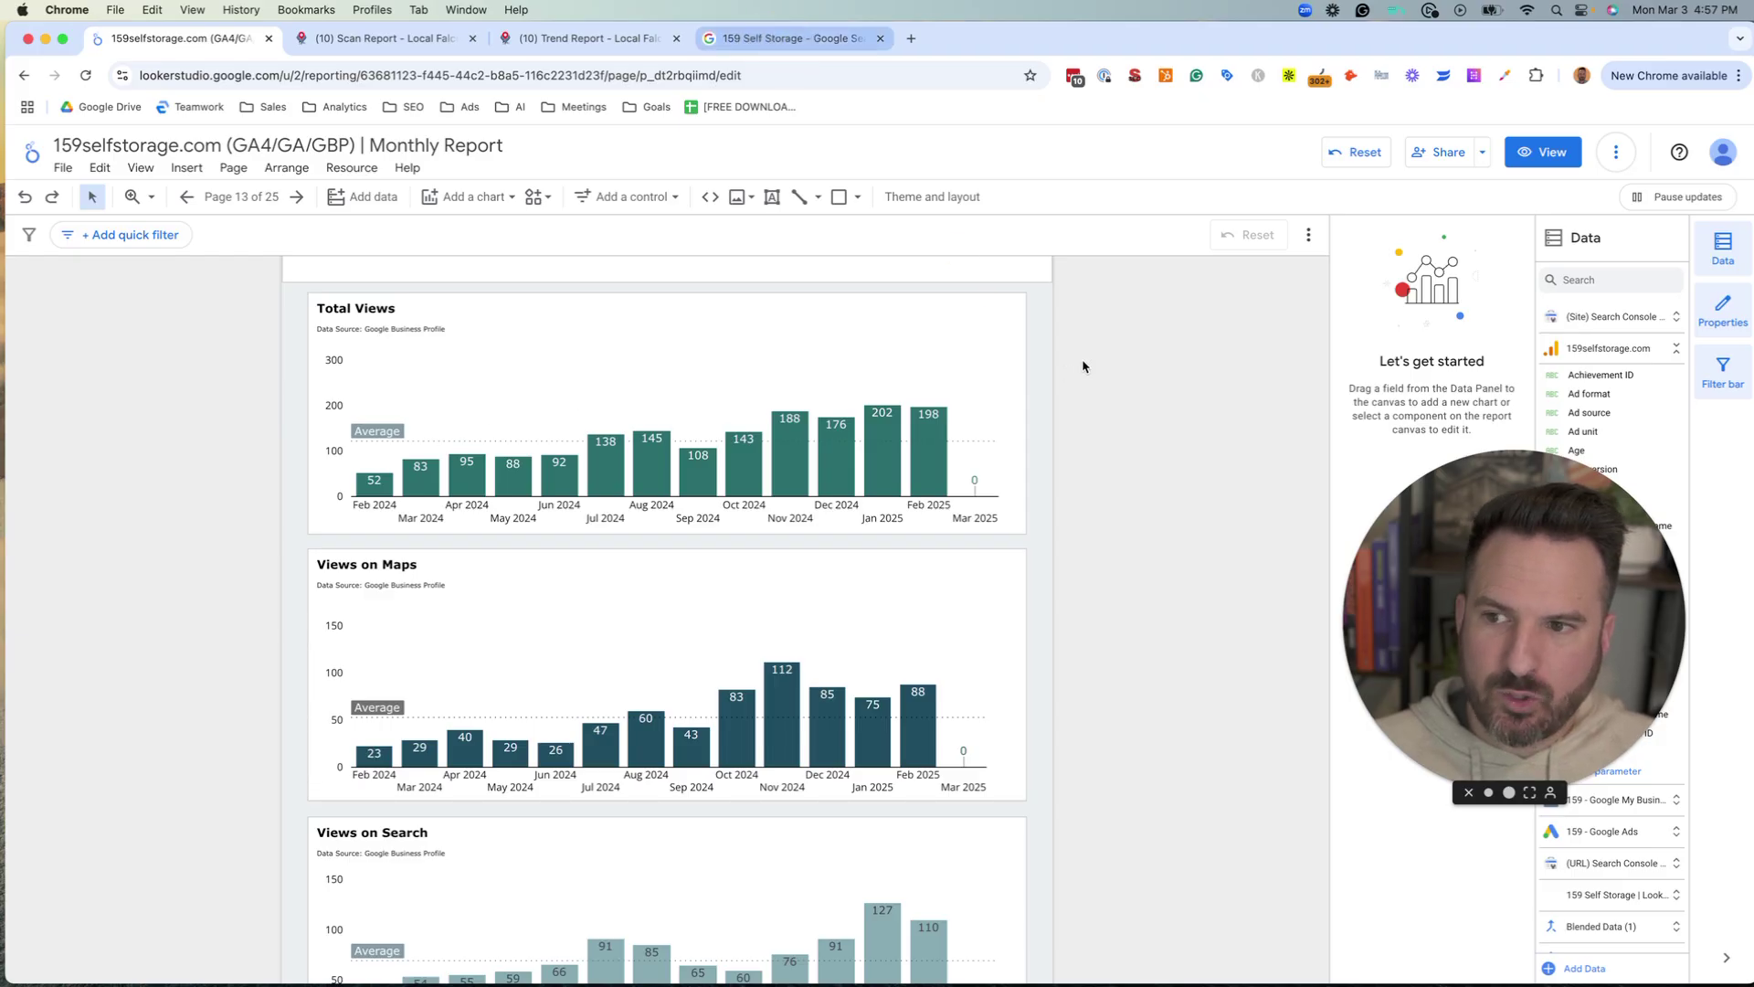
# - Switch to the 159 Self Storage Google results and view the Business Profile's performance for directions, calls and the overview
pyautogui.hotkey('ctrl', 'shift', 'Tab')
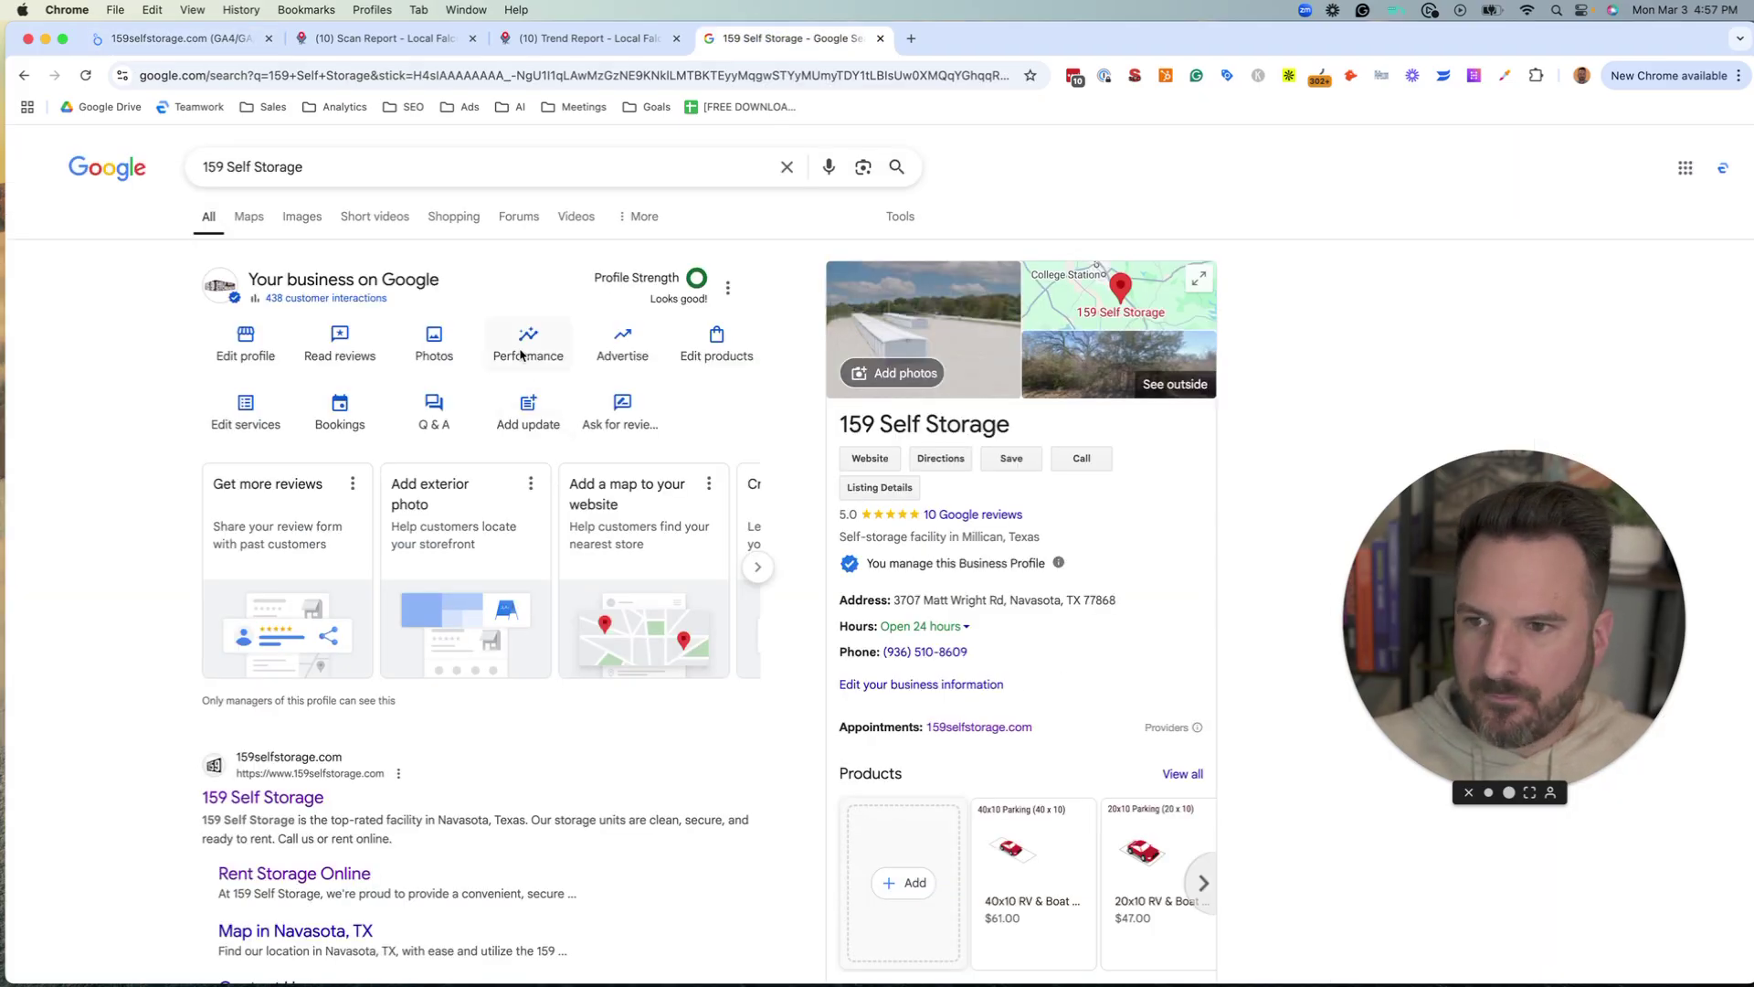
pyautogui.click(535, 354)
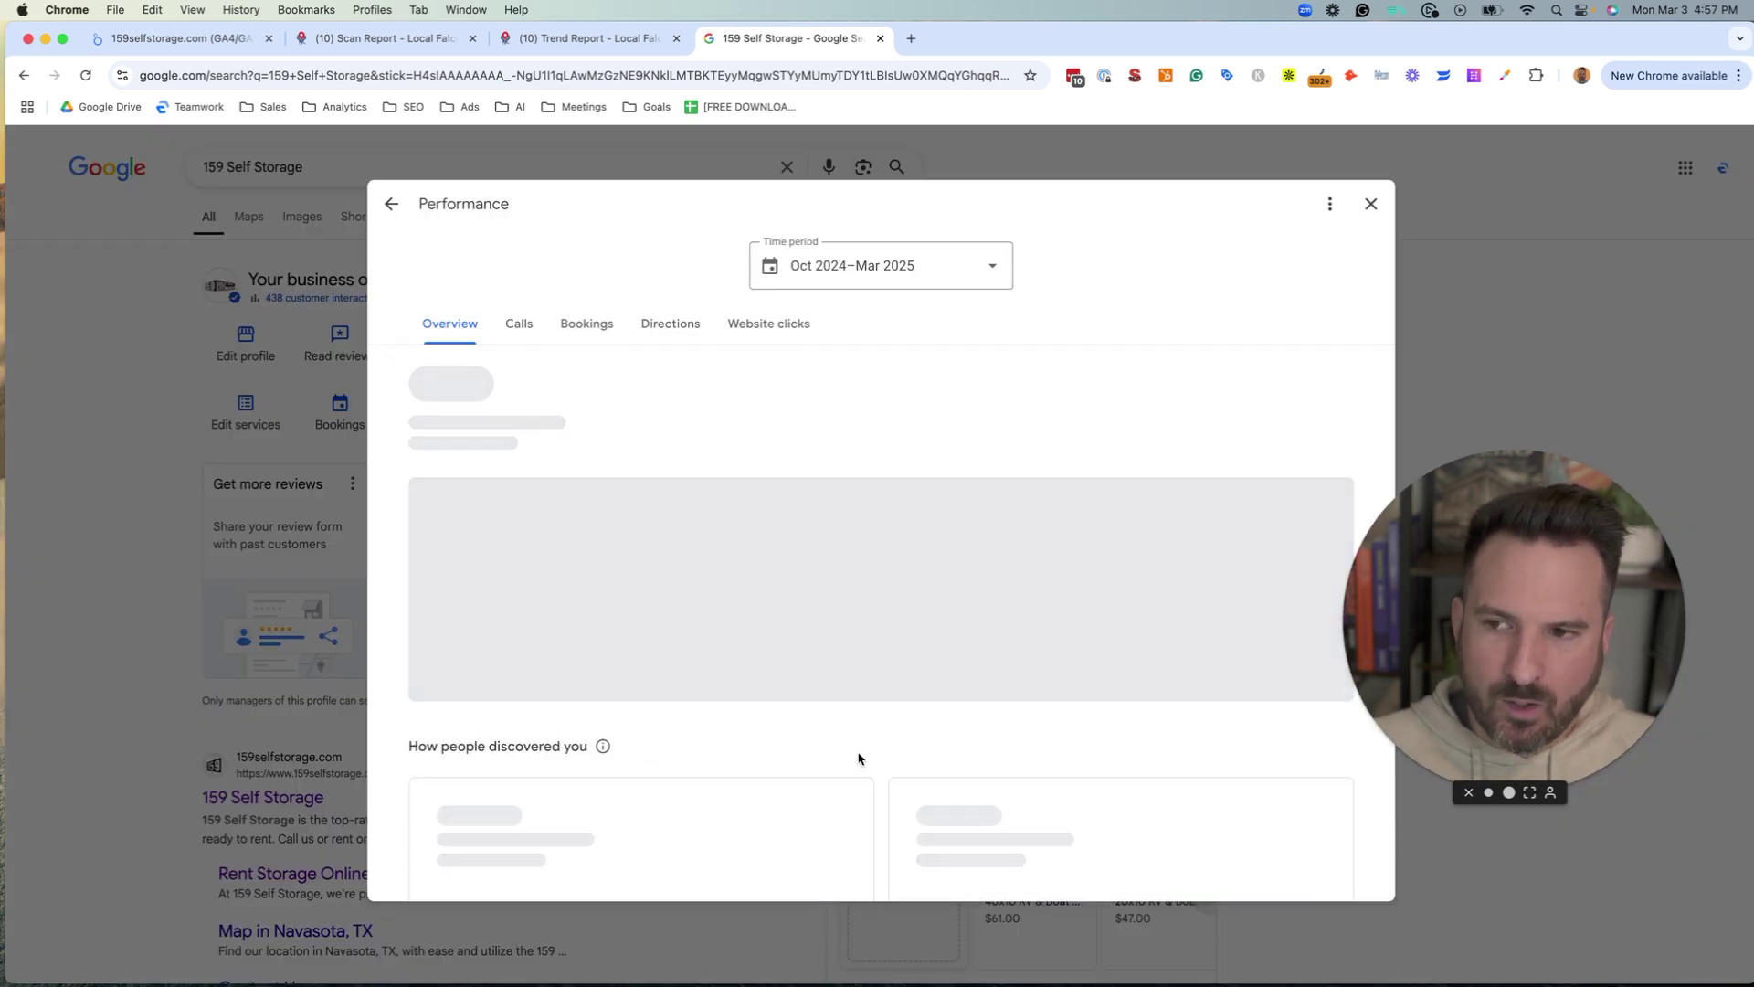
pyautogui.moveTo(448, 523)
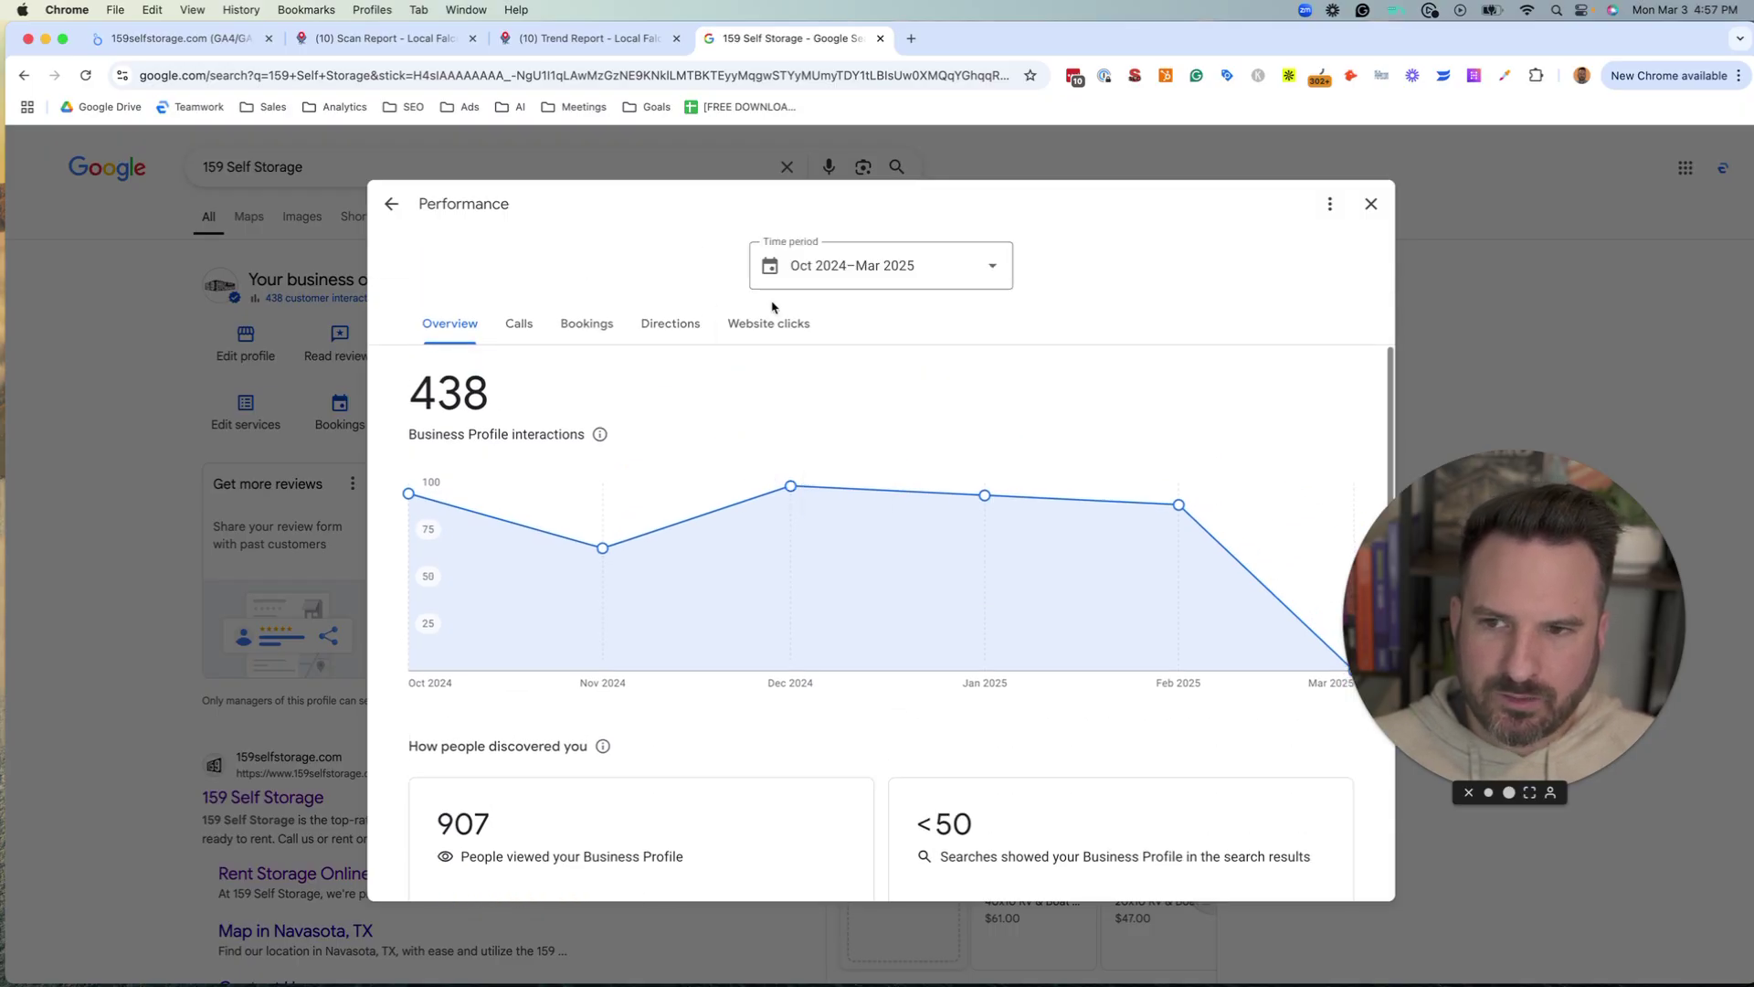
pyautogui.click(639, 337)
pyautogui.click(688, 329)
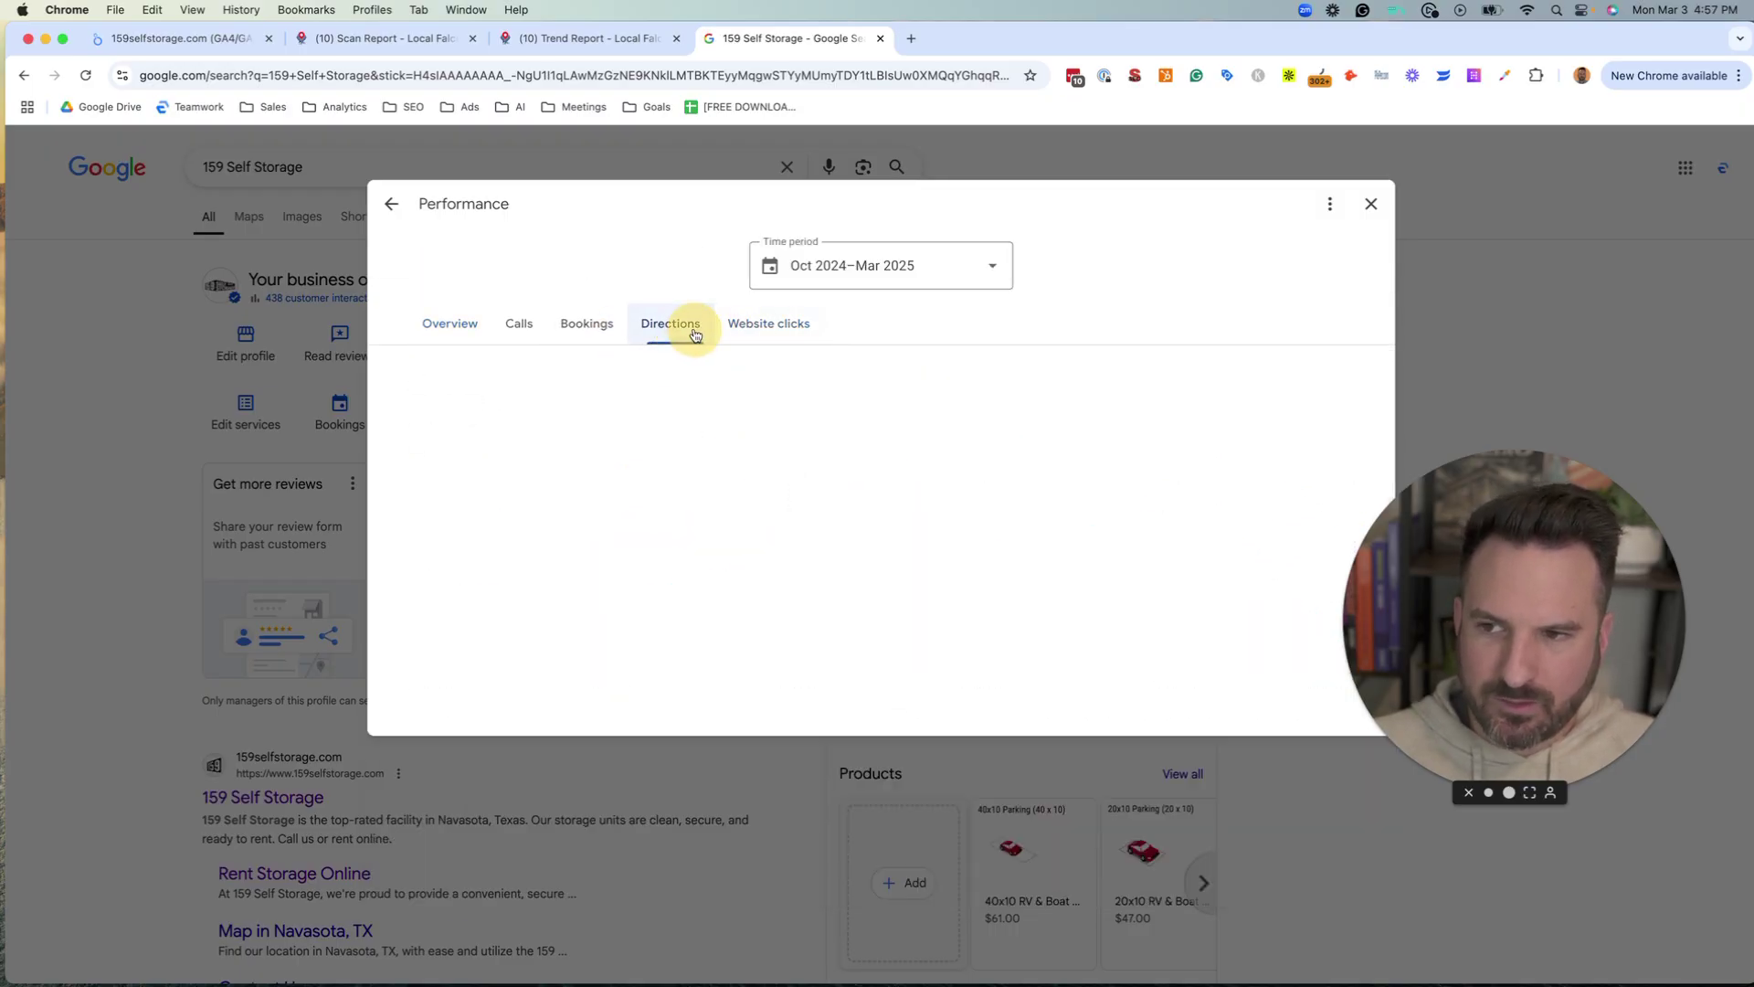
pyautogui.click(518, 325)
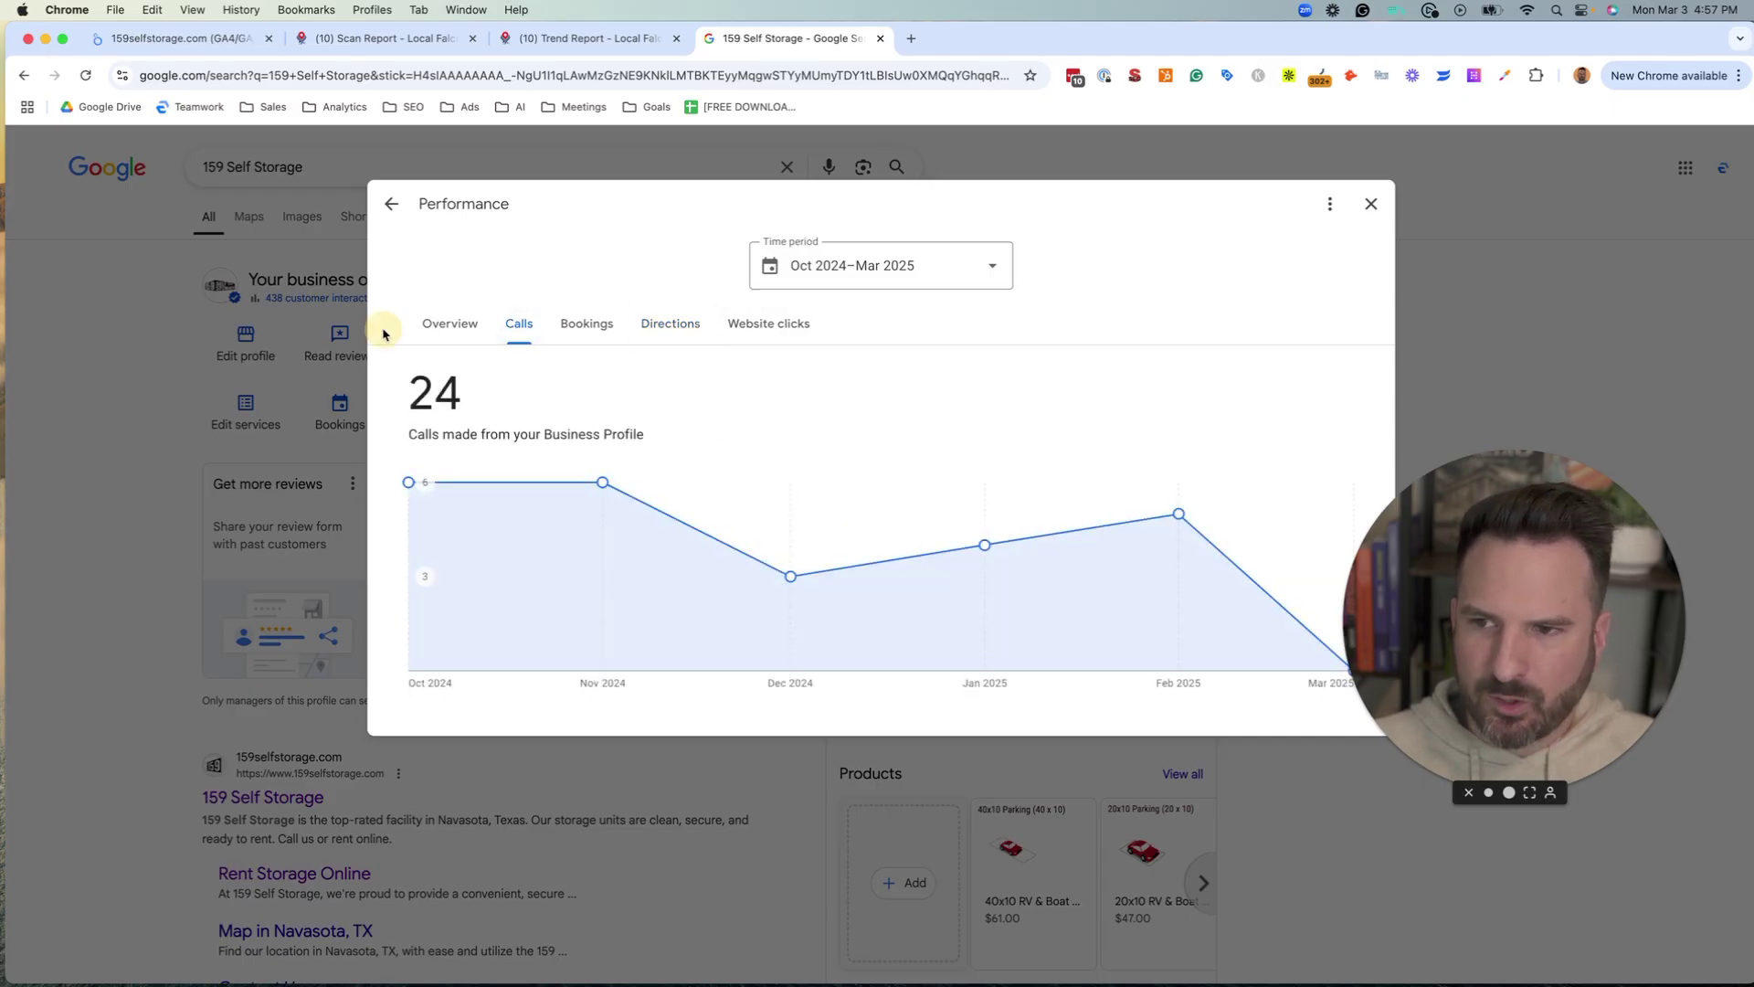
pyautogui.click(434, 325)
# - Check which months the performance time period offers, and review the breakdown of how people discovered the profile
pyautogui.click(861, 266)
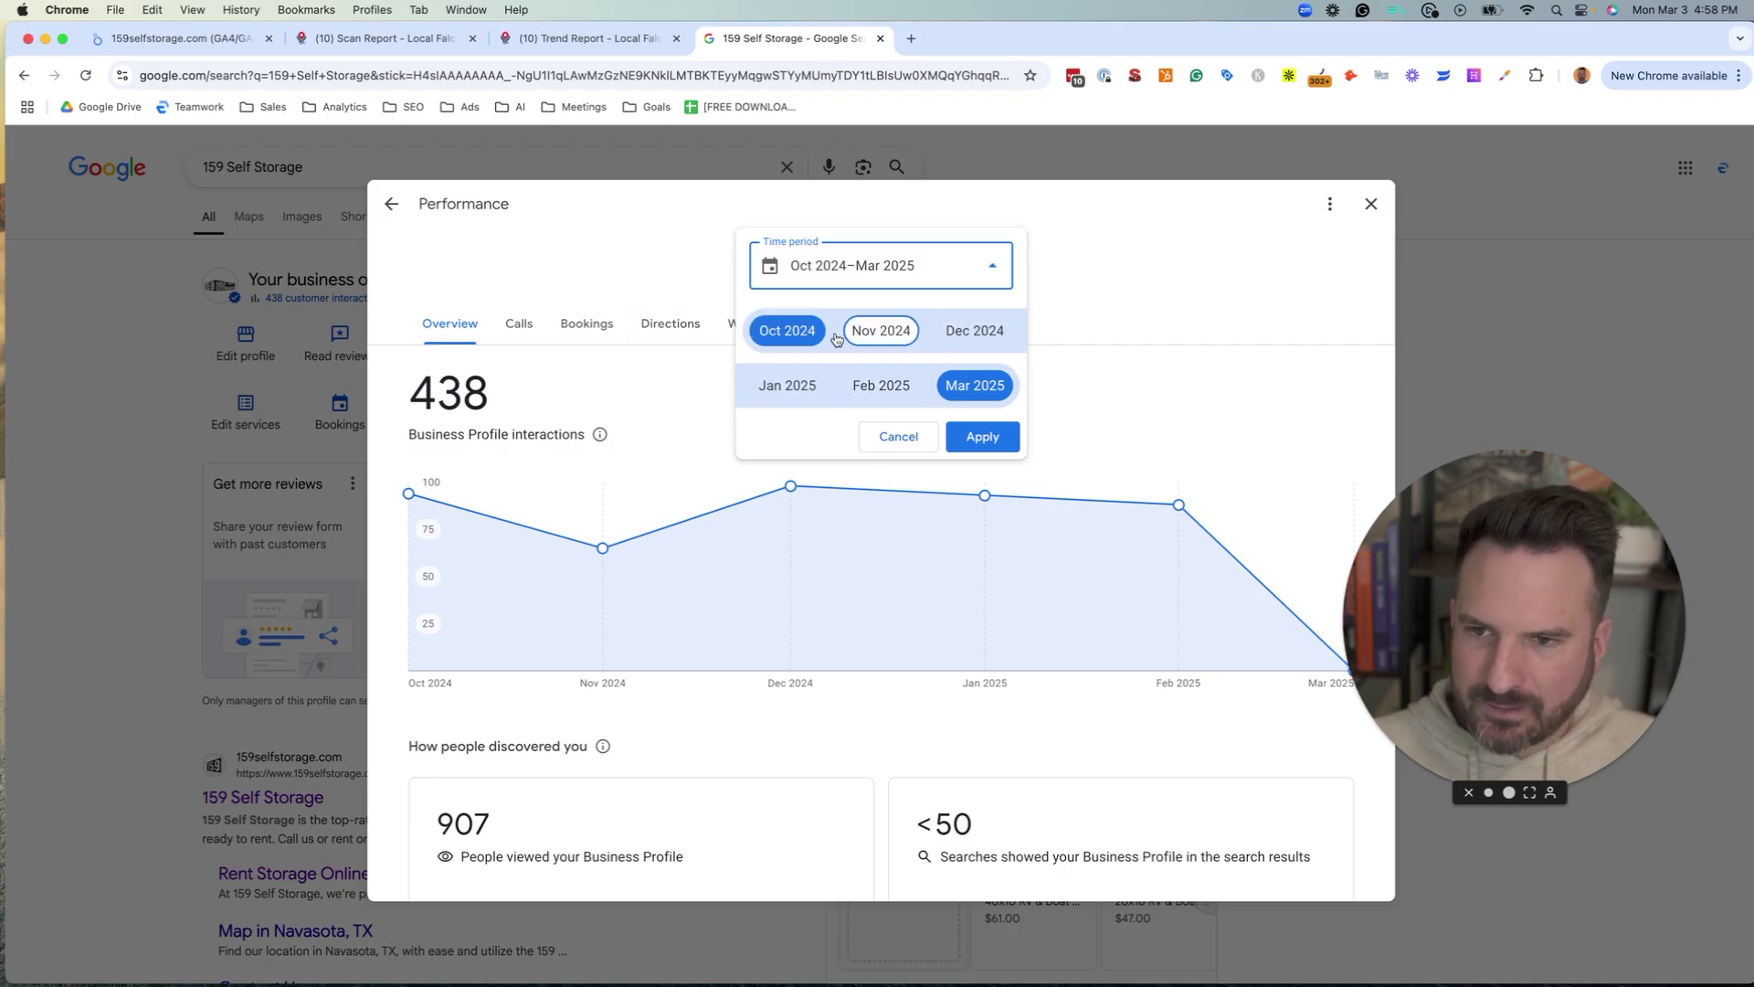
pyautogui.click(897, 438)
pyautogui.scroll(-5, 631, 562)
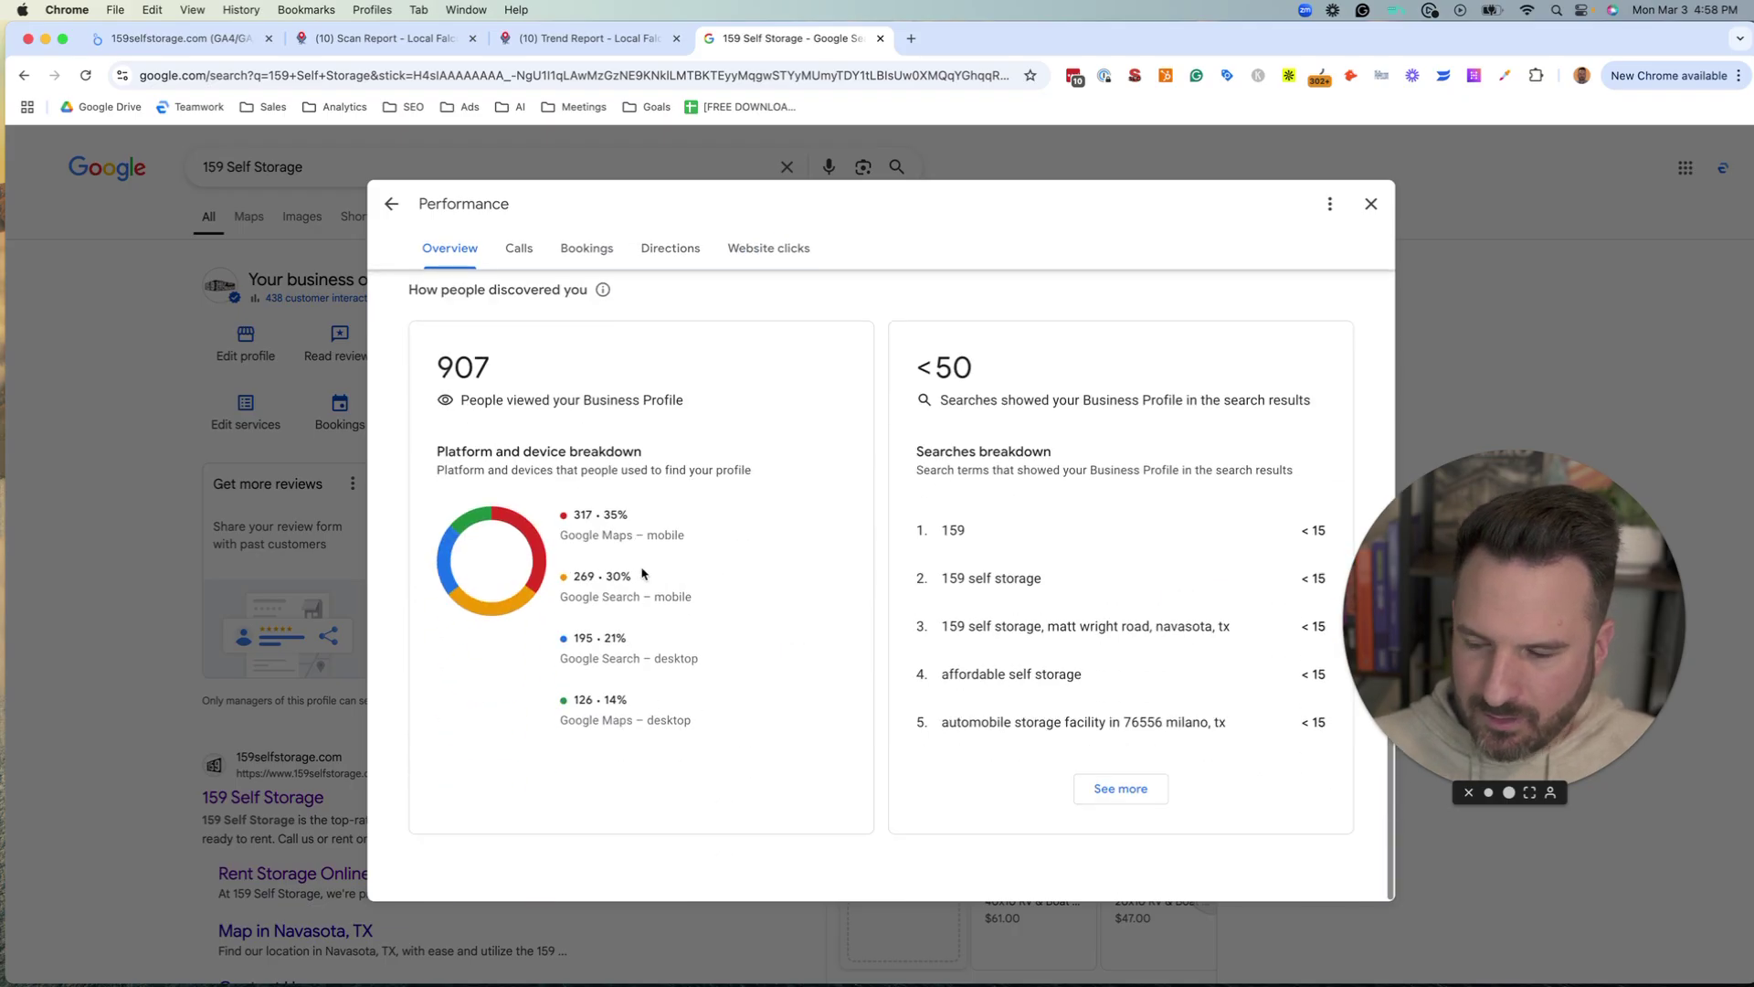
pyautogui.scroll(5, 694, 713)
# - Switch back to the Looker Studio report and check the Total Views chart setup and the Maps and Search charts
pyautogui.click(178, 38)
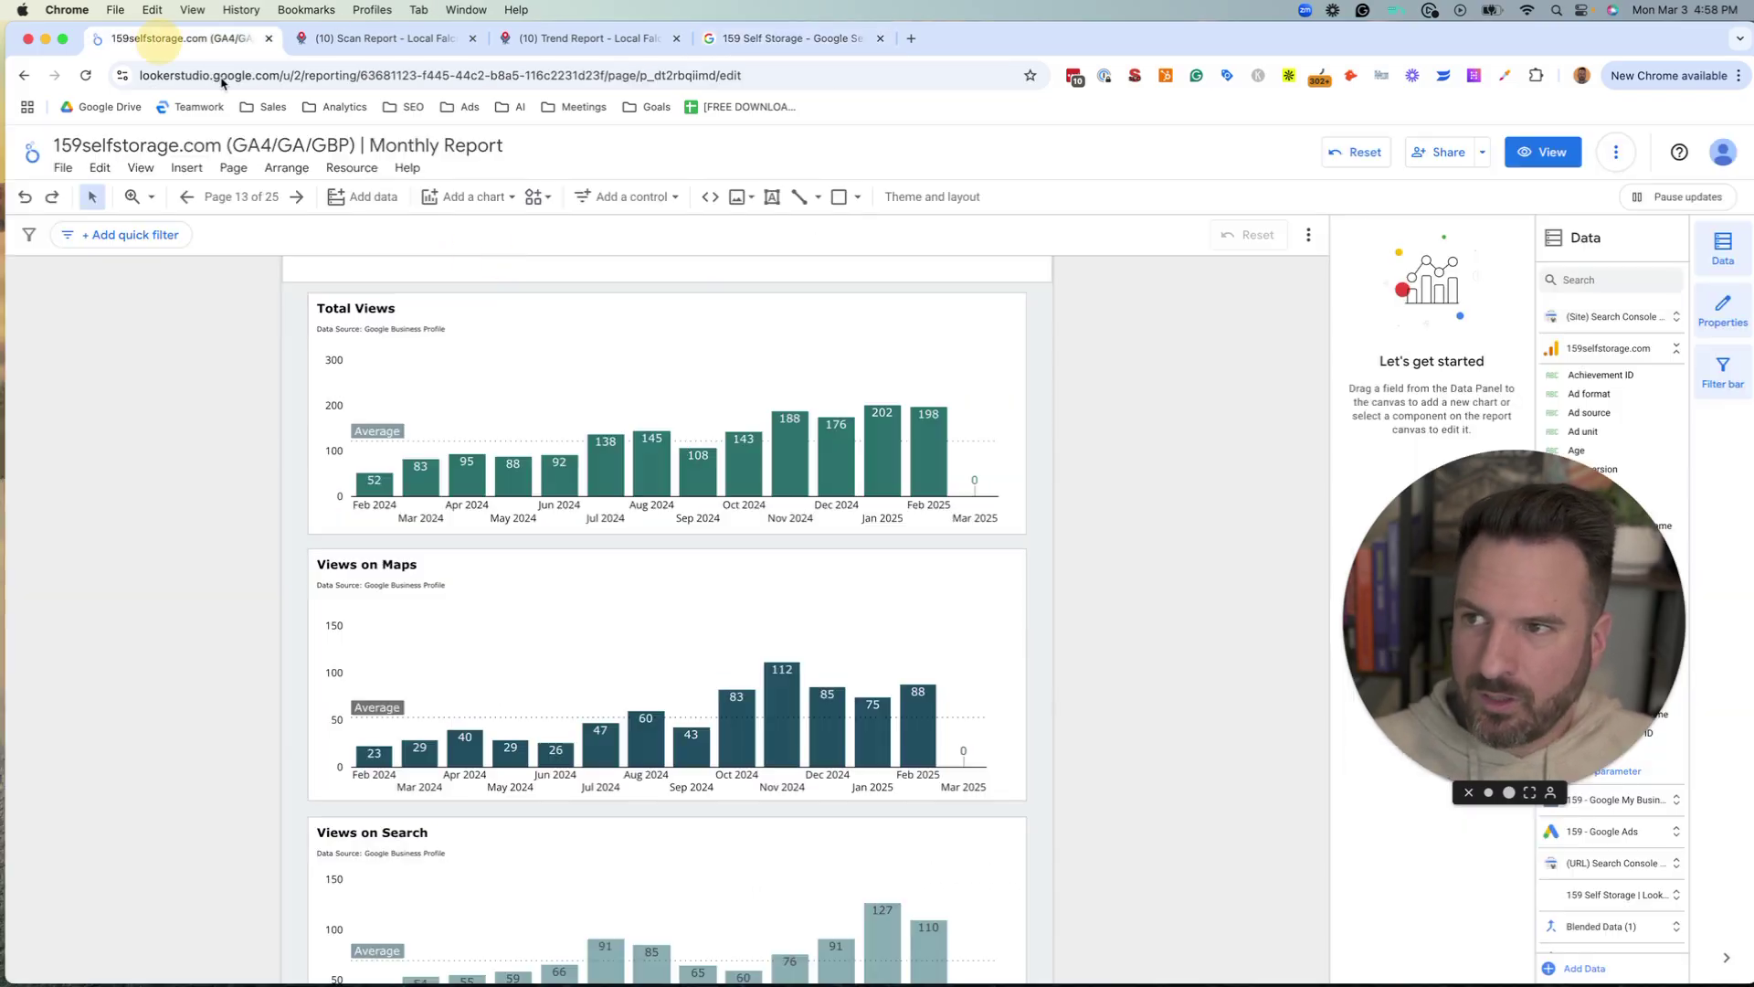
pyautogui.click(497, 399)
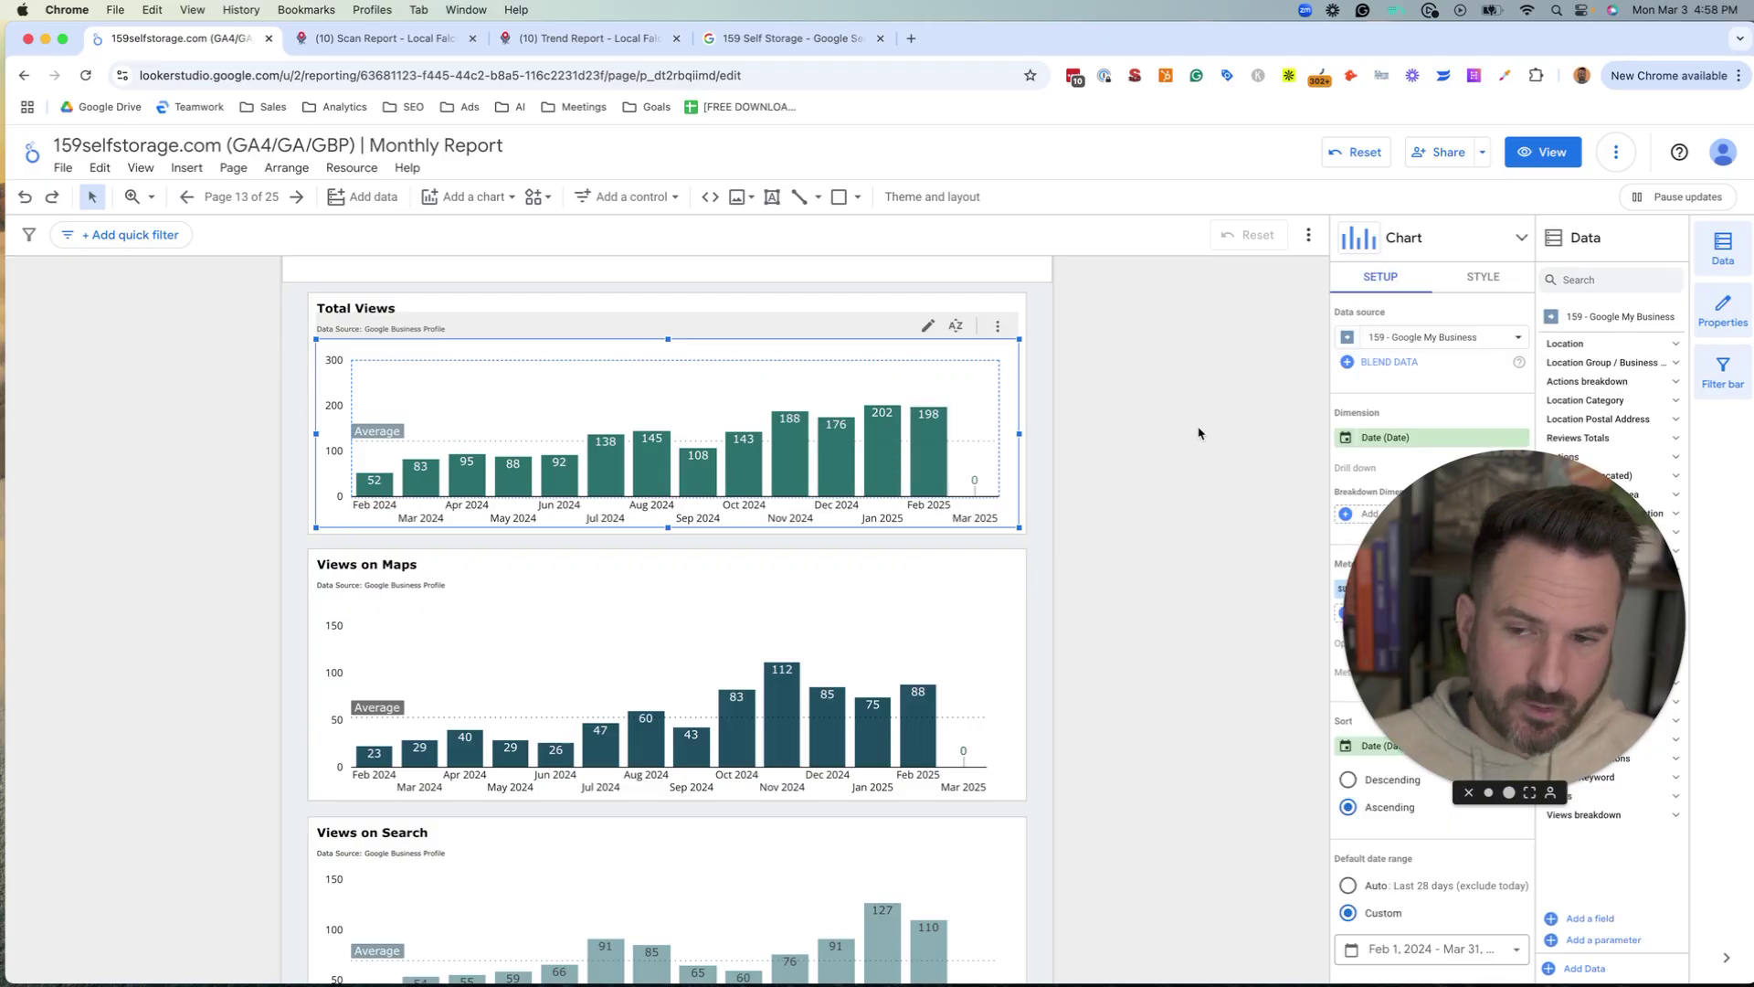
pyautogui.click(1242, 460)
pyautogui.scroll(-4, 1174, 644)
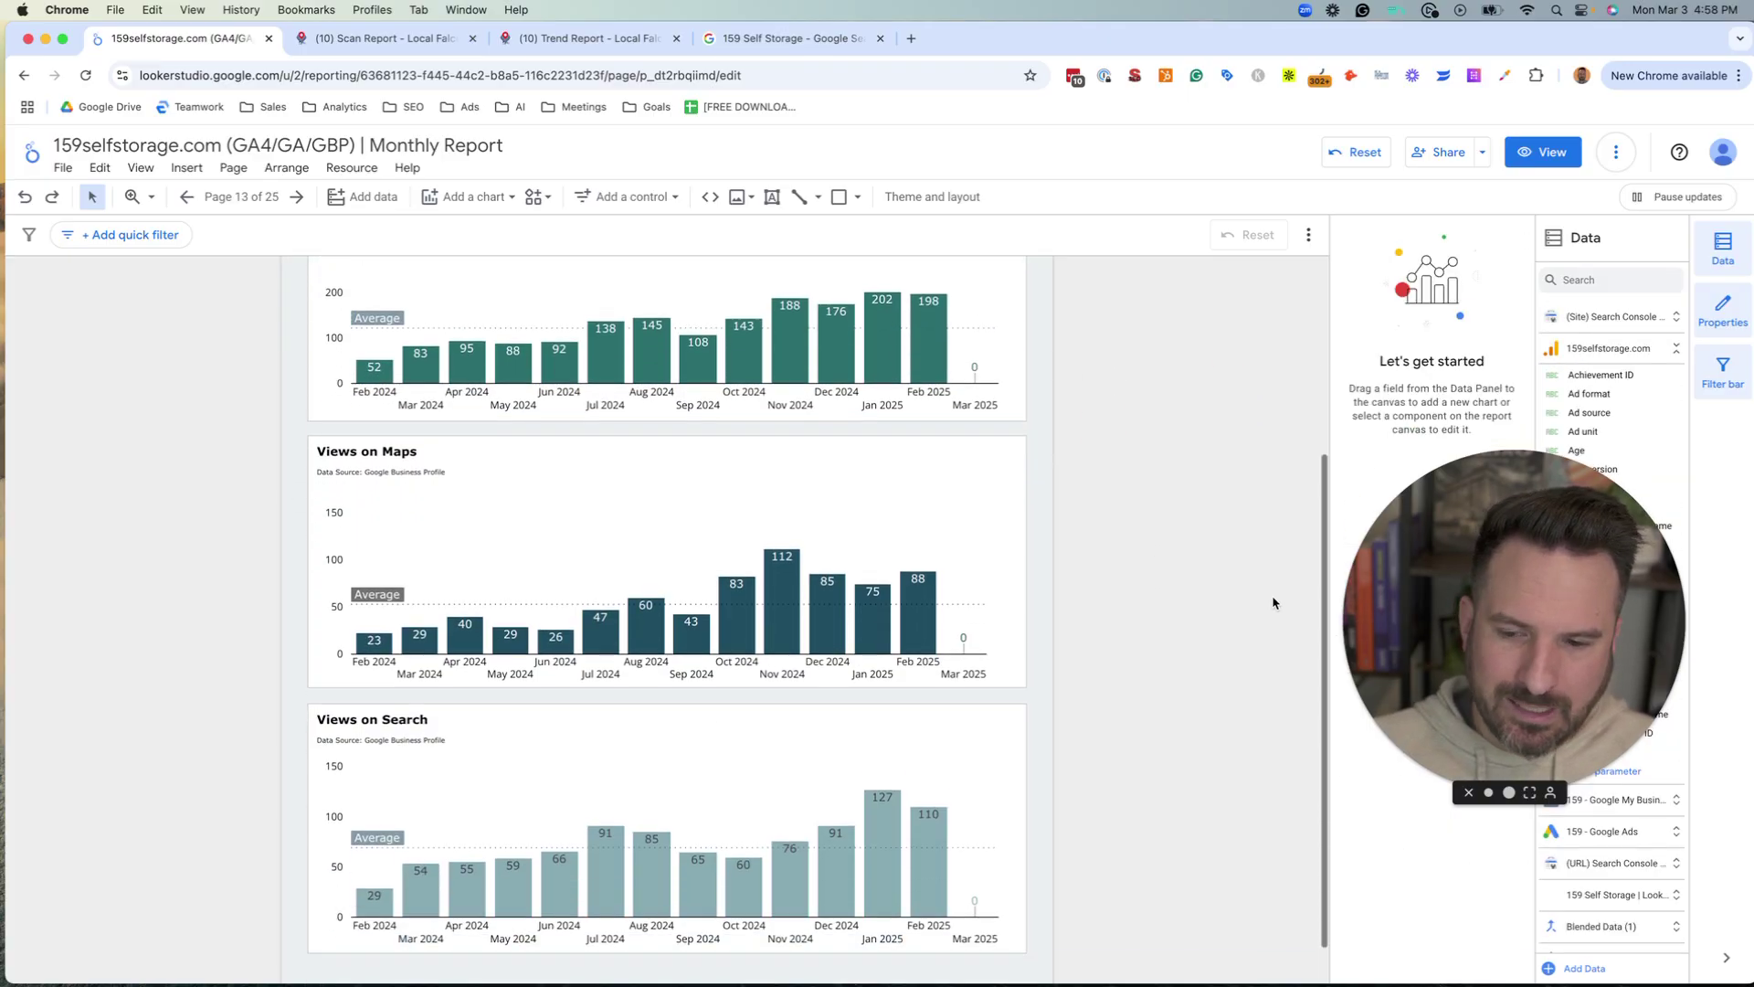
# - Open the Two Minute Reports Looker Studio page at twominutereports.com/looker-studio in a new browser tab and go to its full integrations list
pyautogui.click(911, 38)
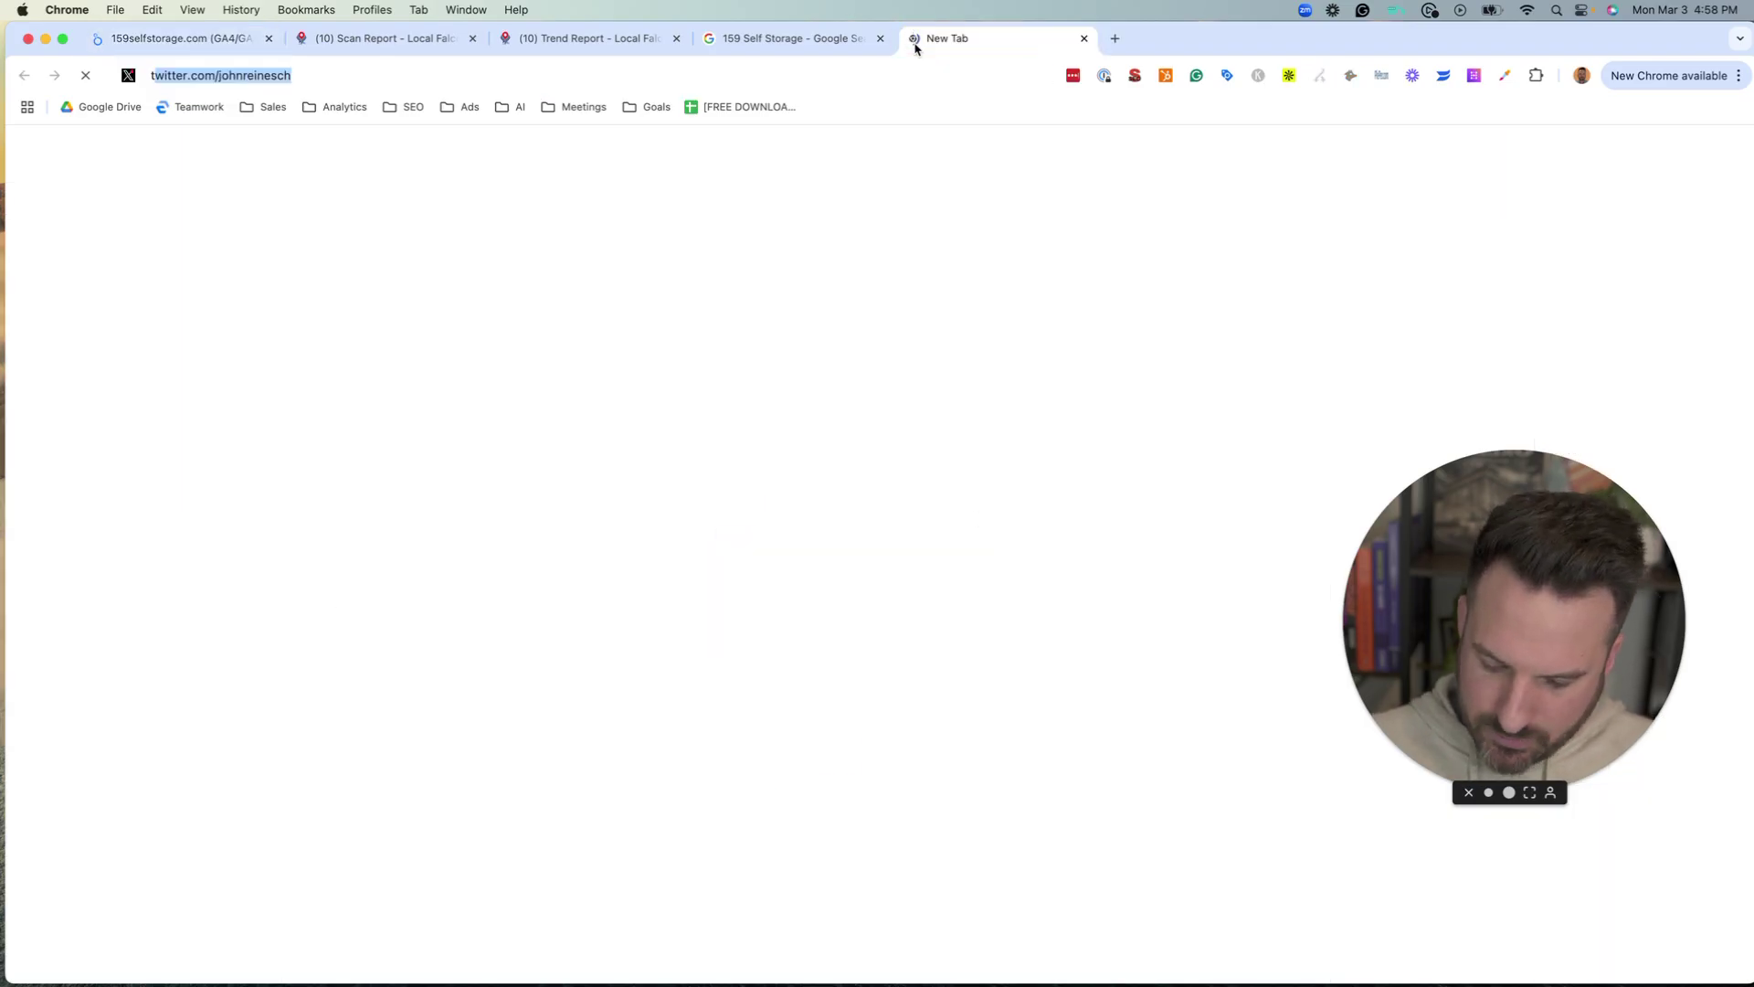
pyautogui.write('twominutereports')
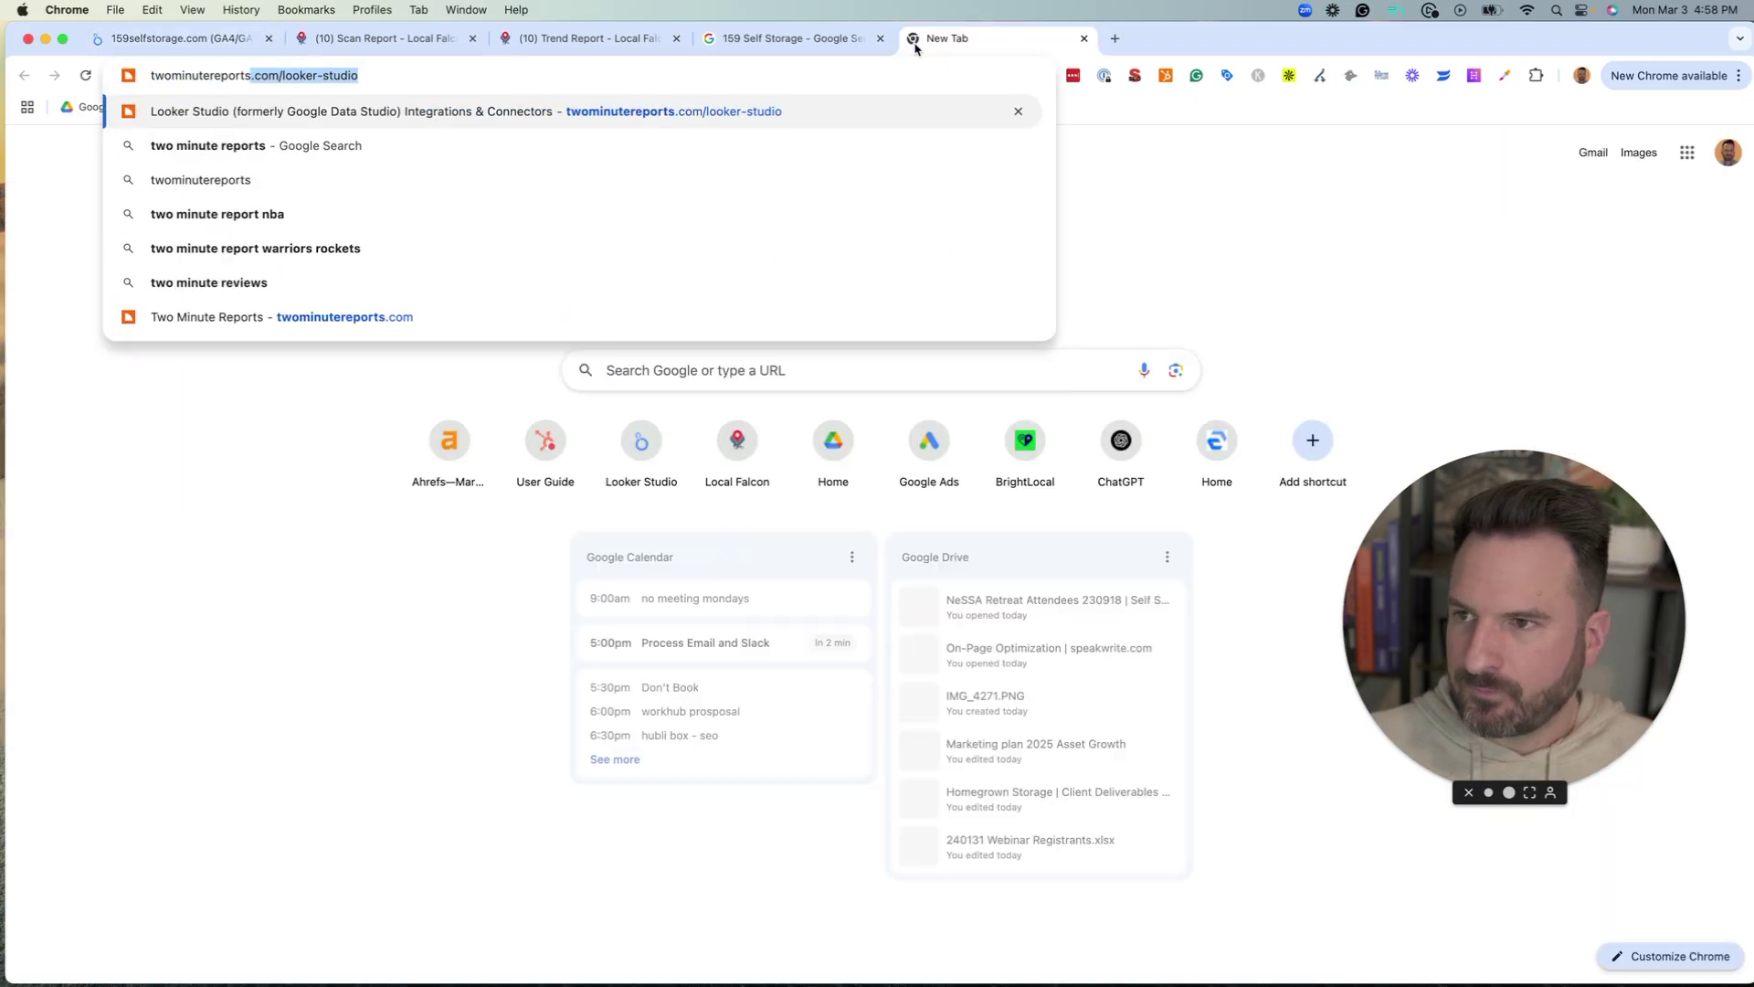
pyautogui.press('Return')
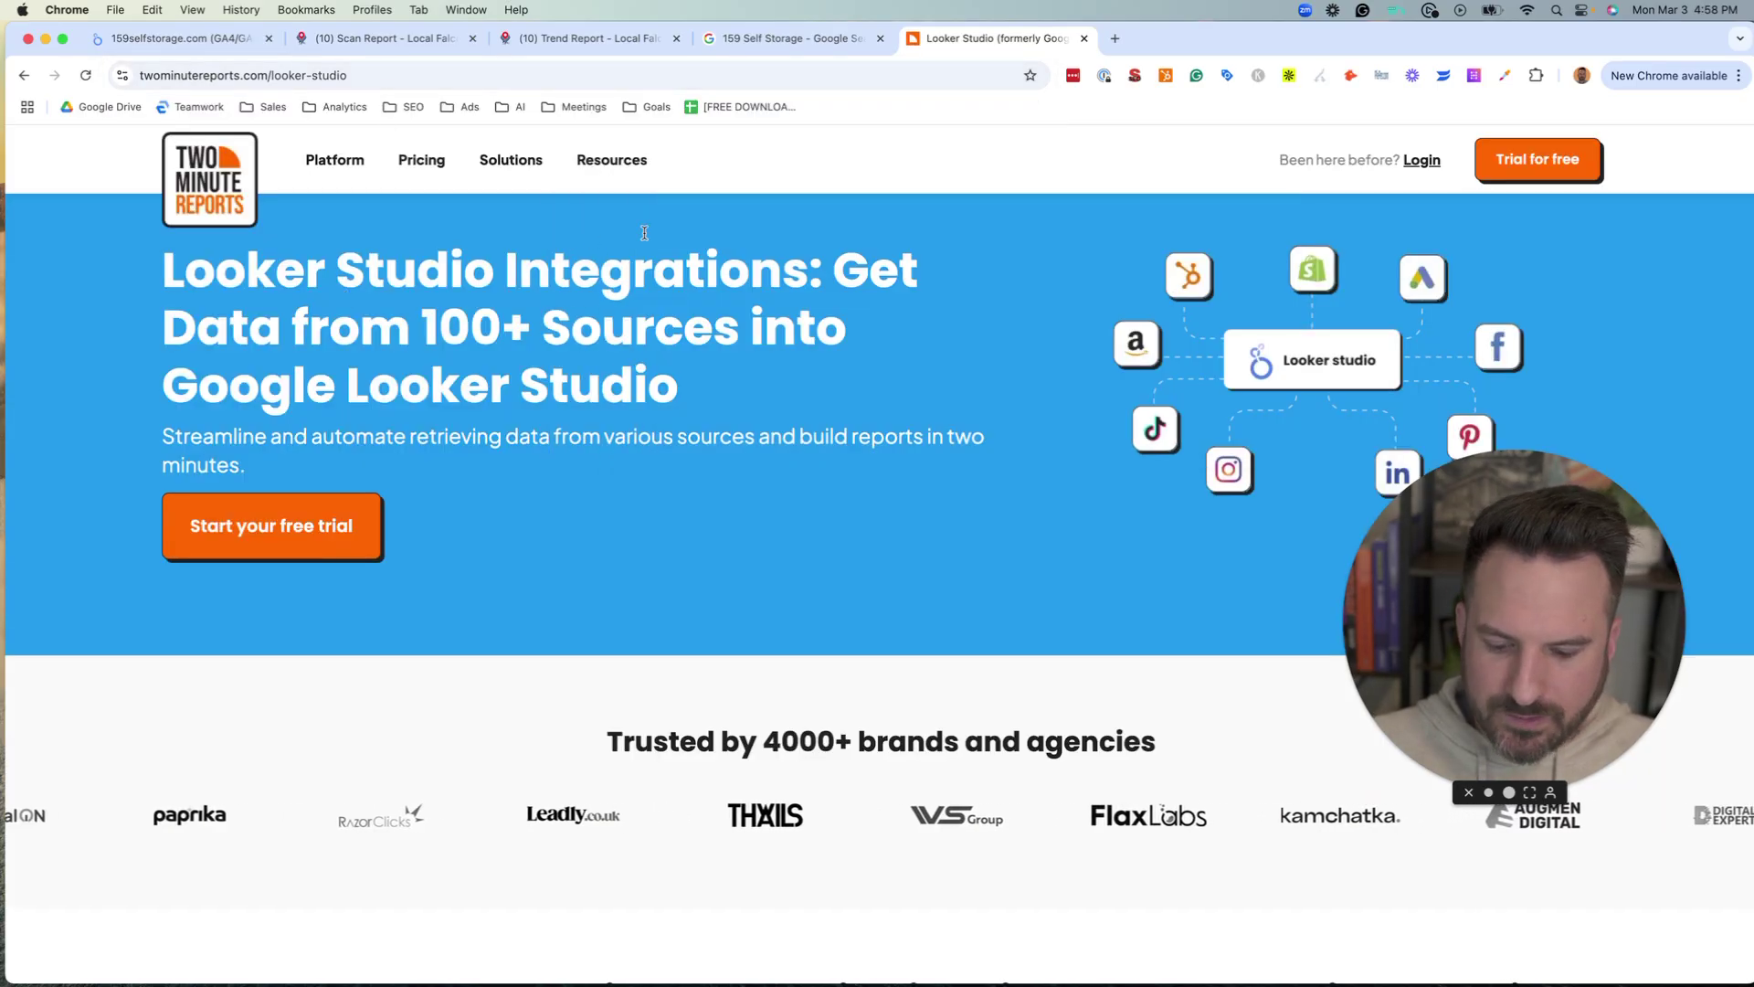
pyautogui.moveTo(334, 160)
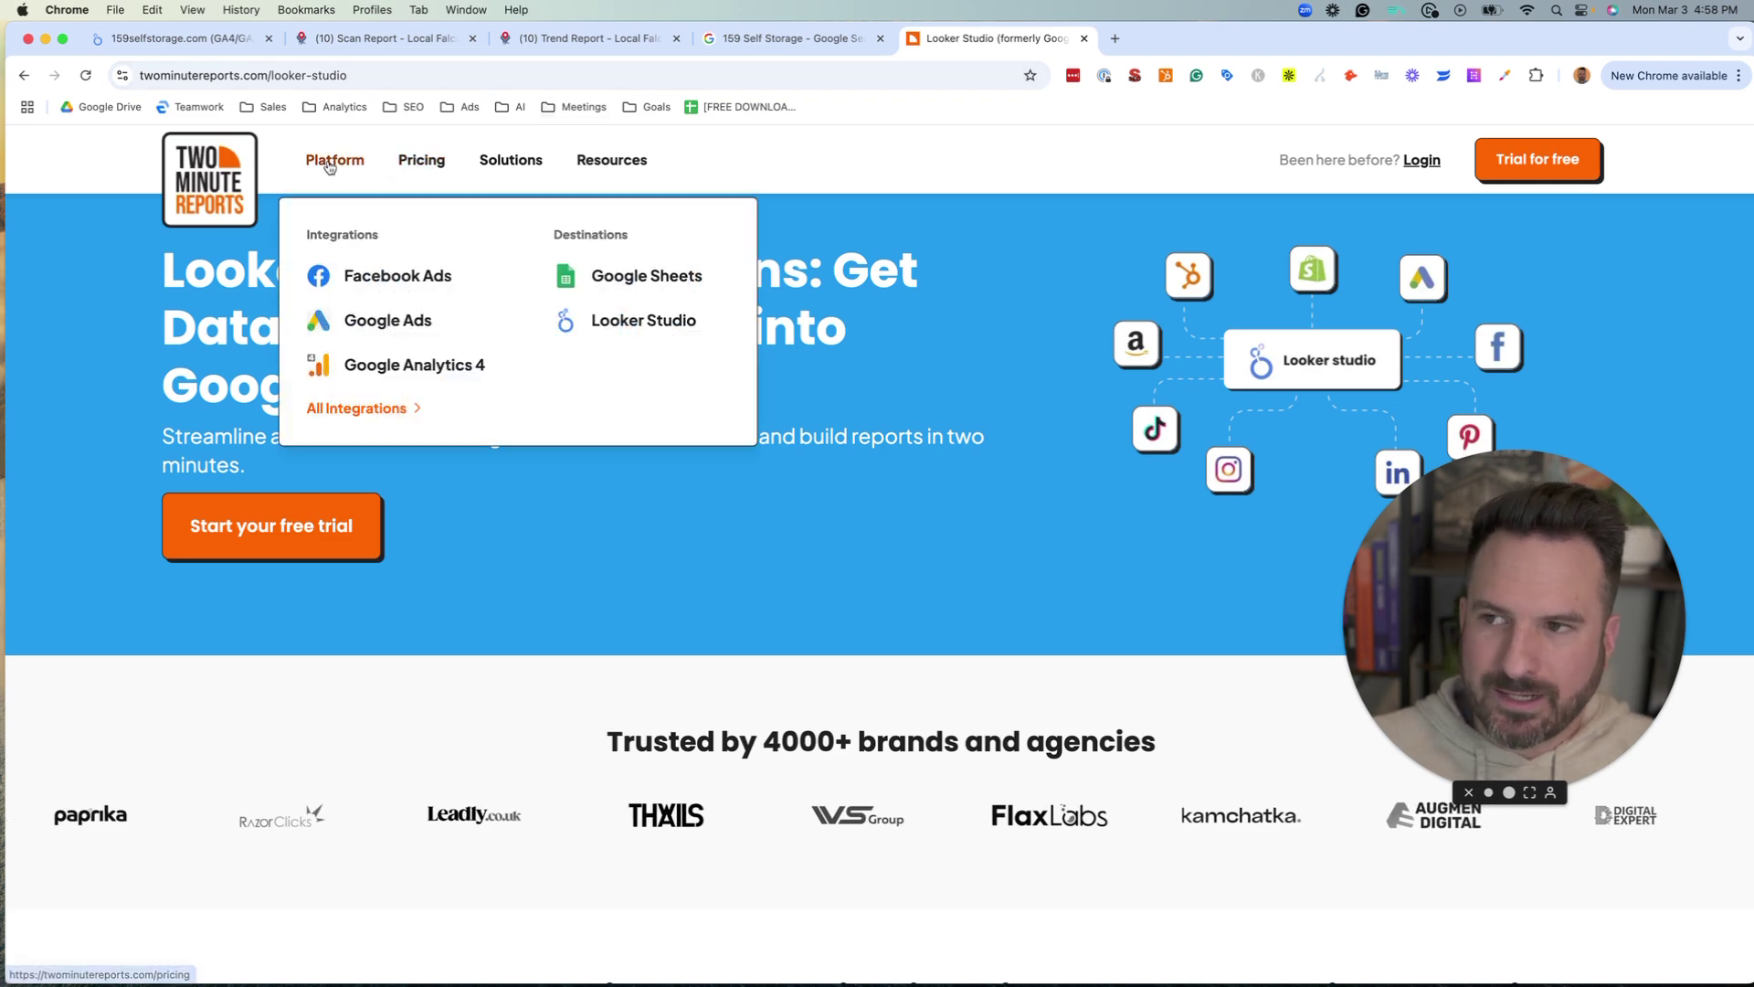
pyautogui.click(367, 409)
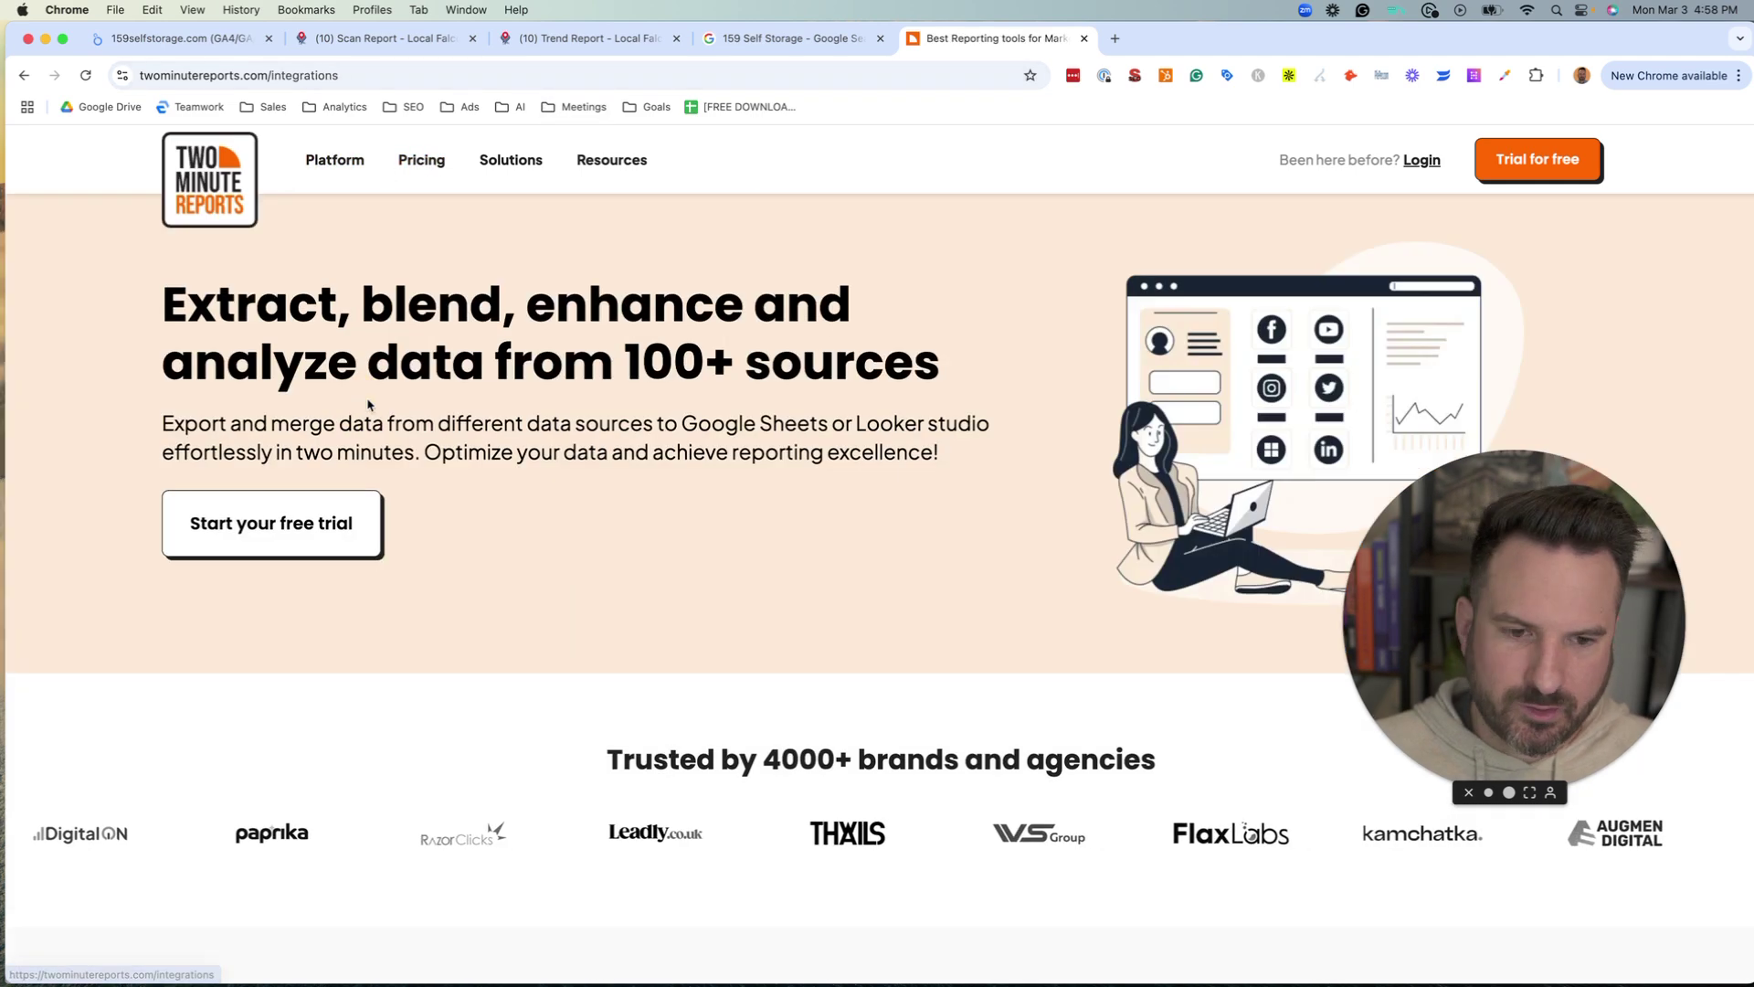
# - Look through the integration cards and available categories, and search the integrations for "google my"
pyautogui.scroll(-7, 372, 402)
pyautogui.scroll(-5, 750, 595)
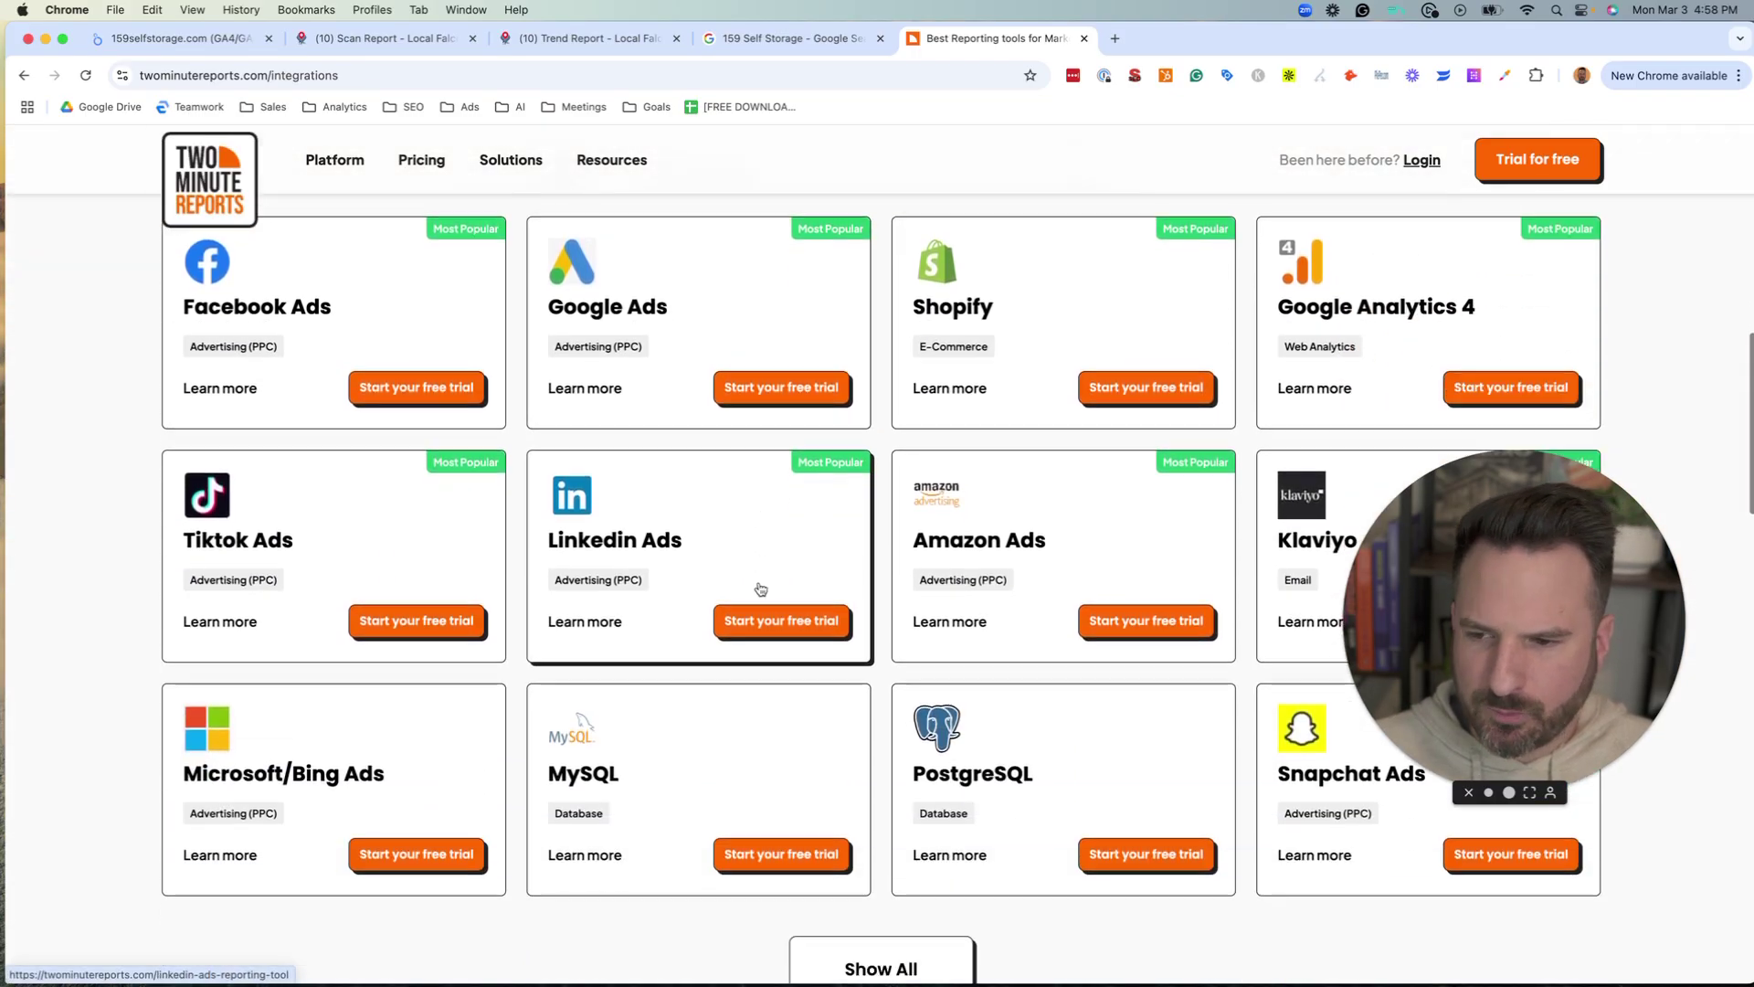
pyautogui.scroll(3, 470, 667)
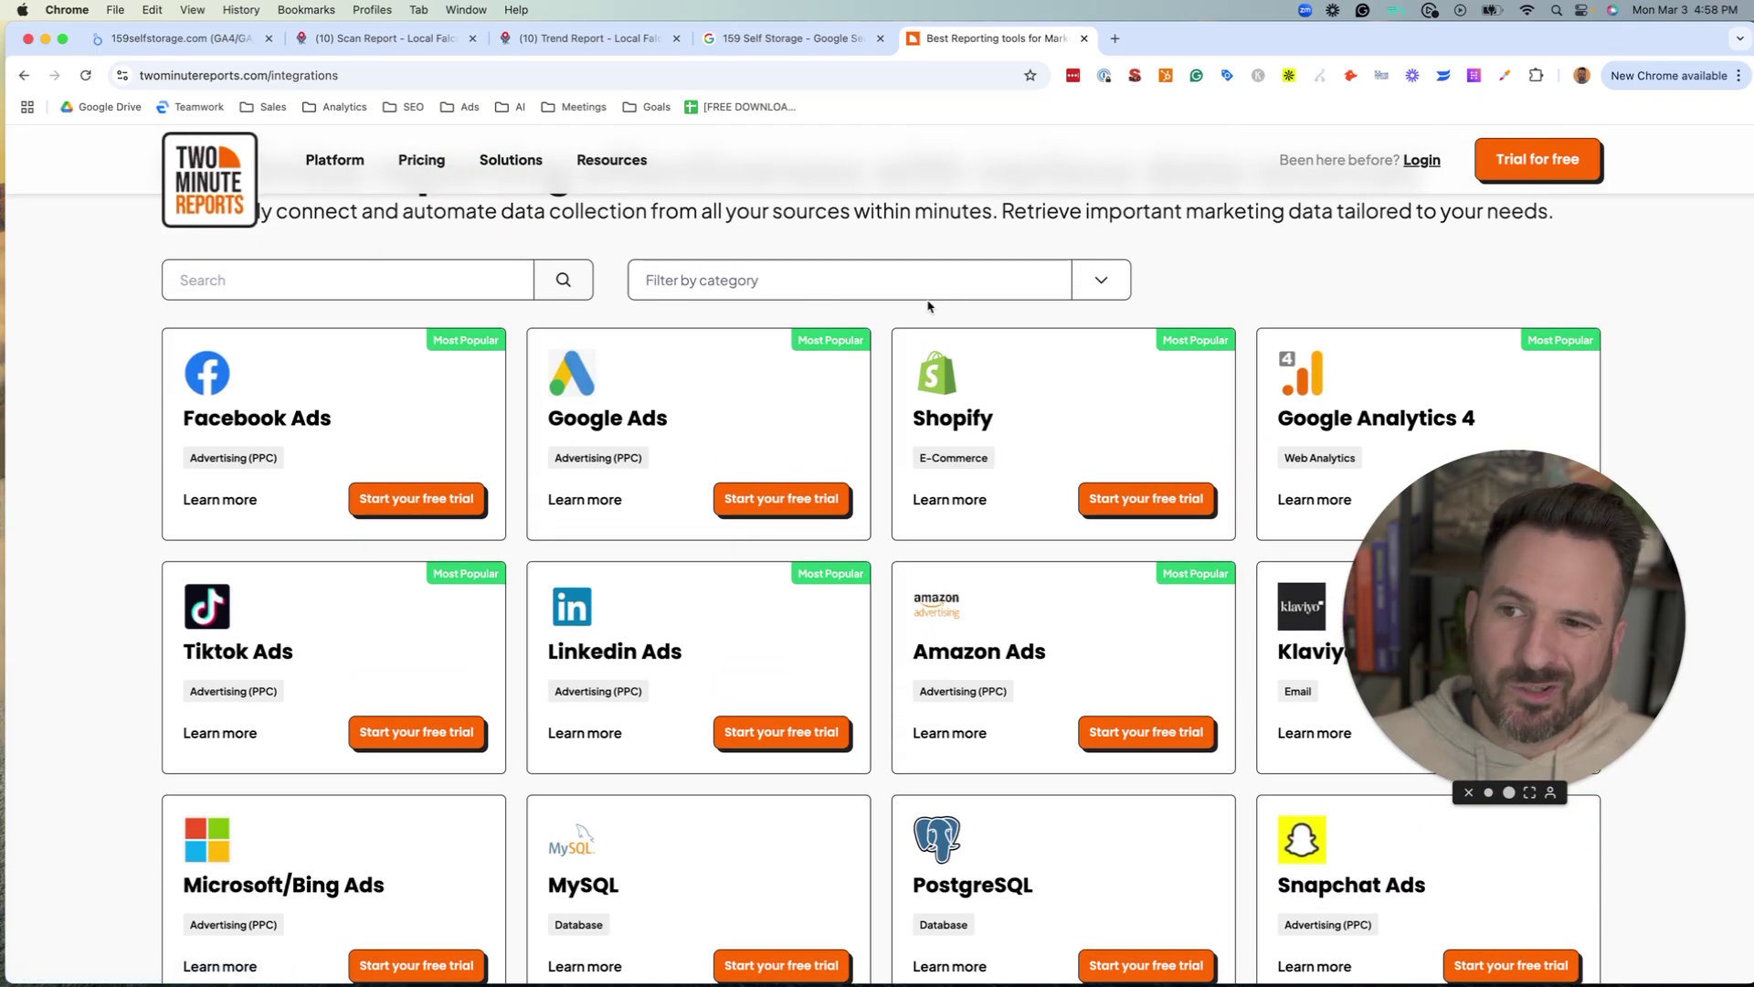
pyautogui.click(951, 285)
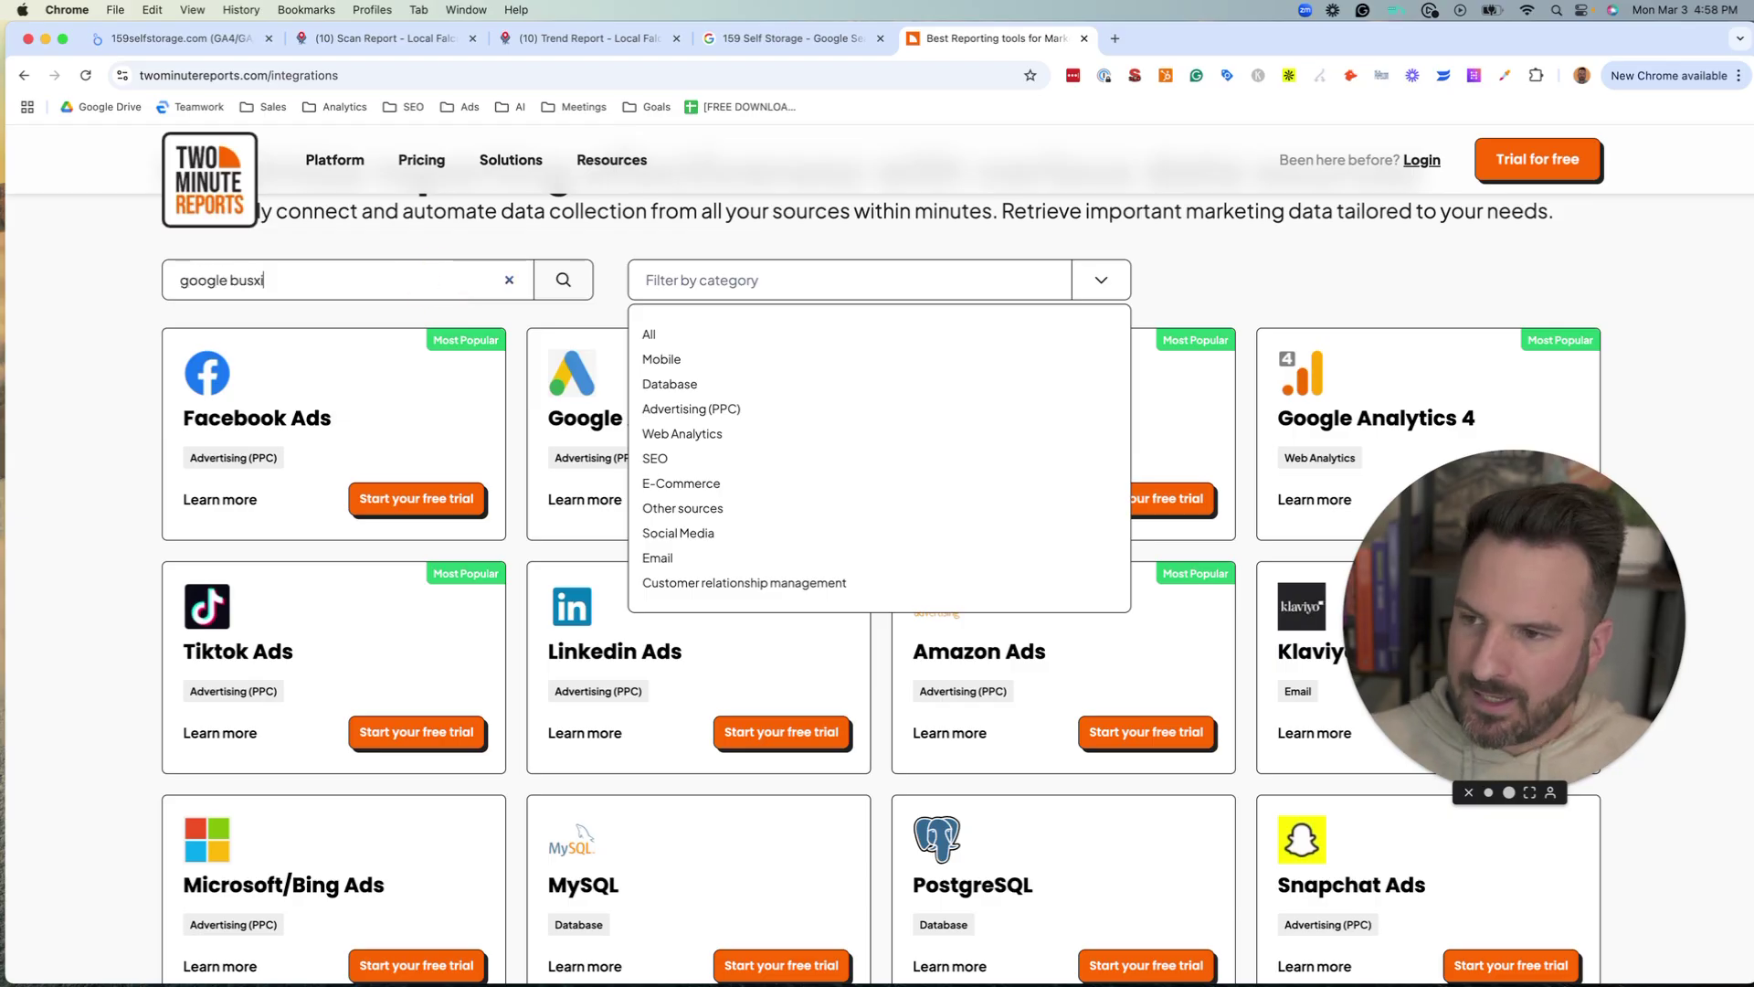
pyautogui.write('n')
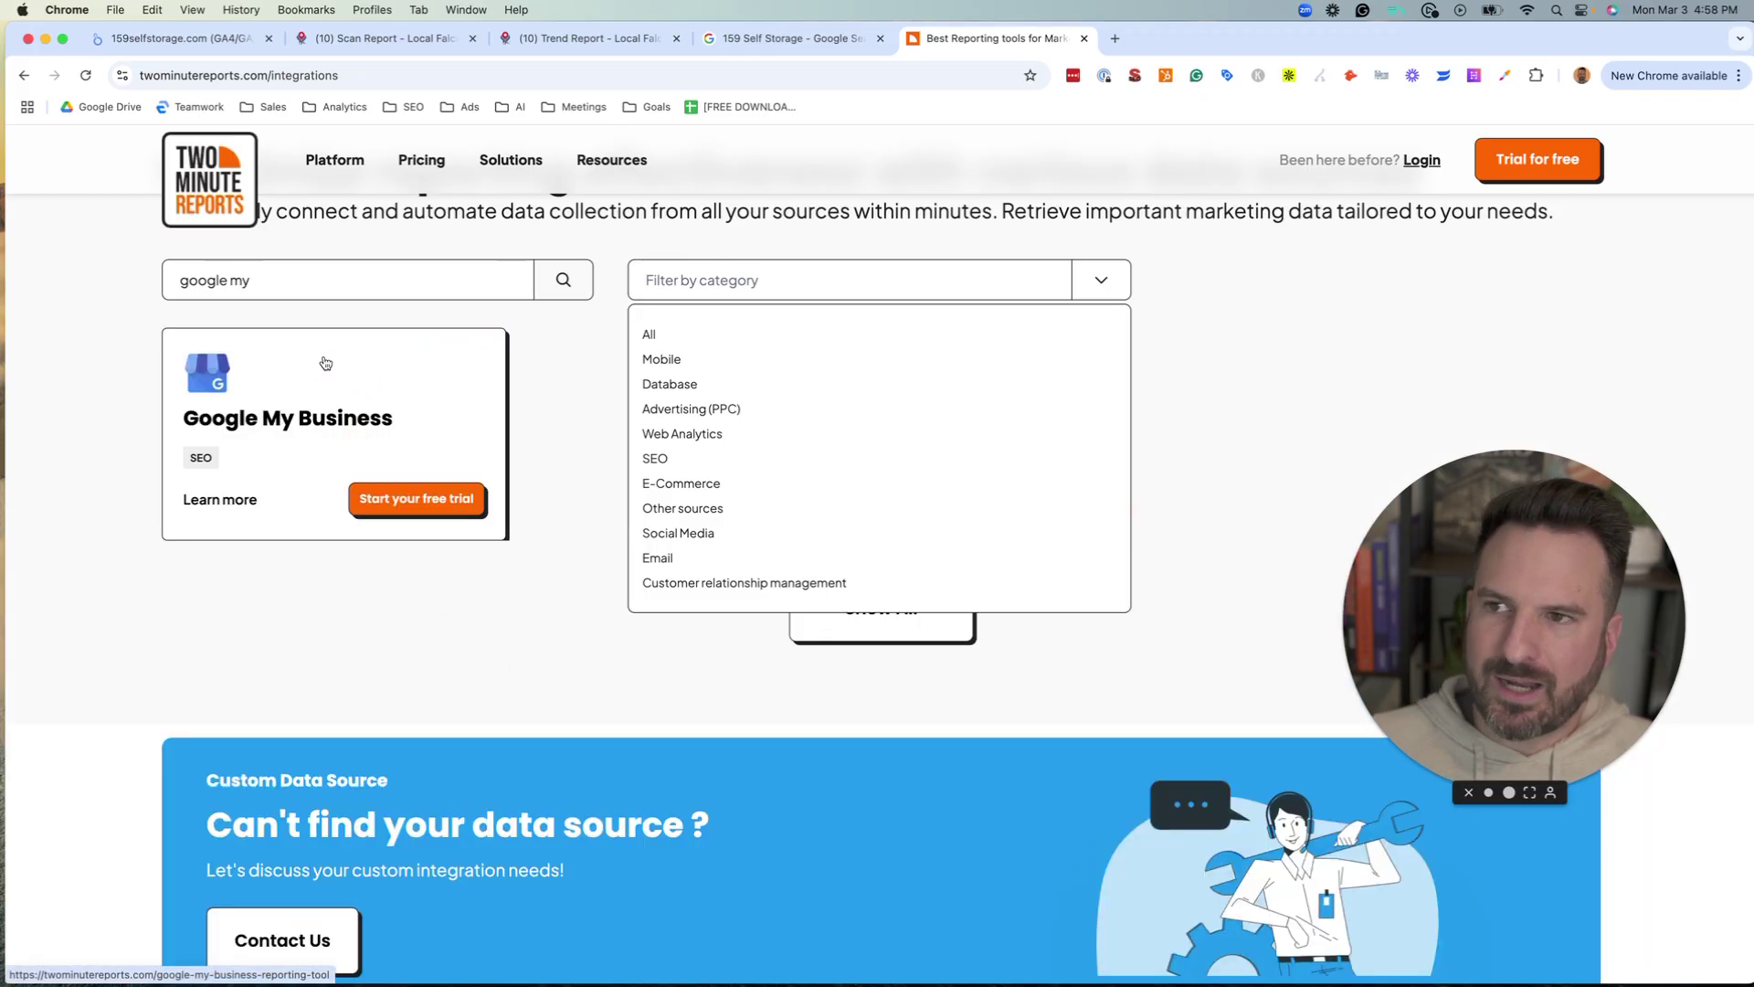
# - Copy the Google My Business integration's name, search Google for "Google My Business looker connector", and look through the connector results
pyautogui.click(162, 71)
pyautogui.moveTo(164, 430); pyautogui.dragTo(402, 419)
pyautogui.press('super+c')
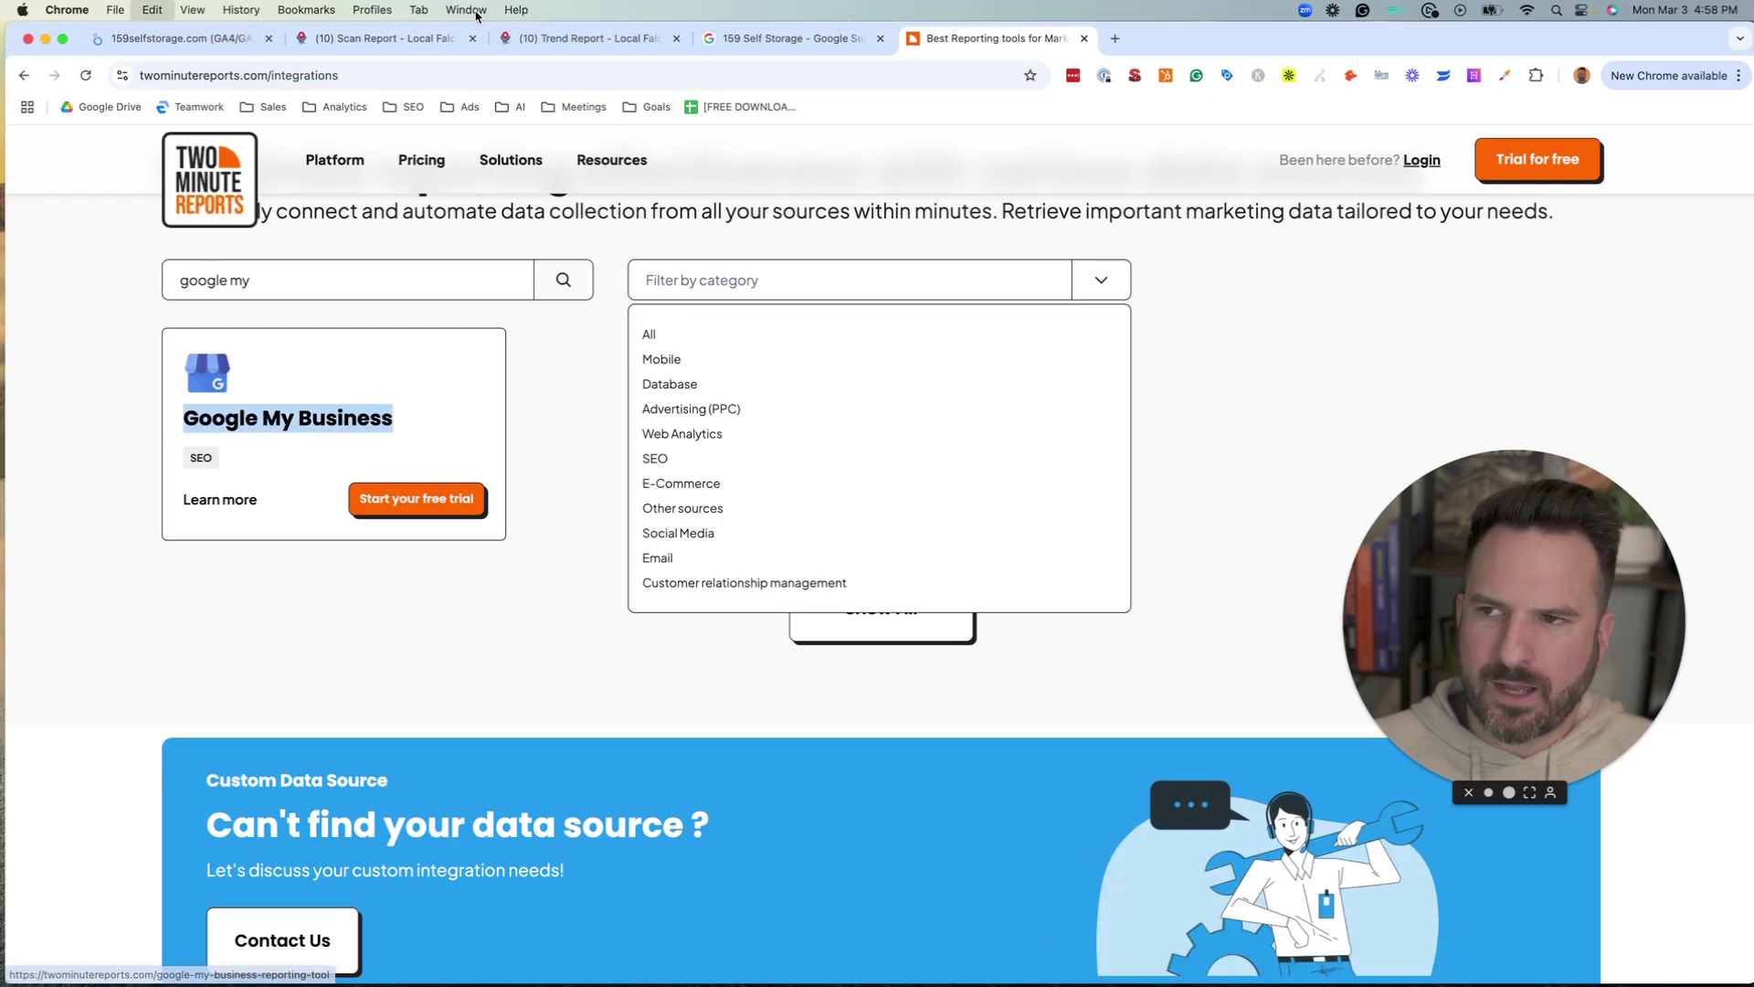
pyautogui.click(433, 73)
pyautogui.press('super+v')
pyautogui.write('loo')
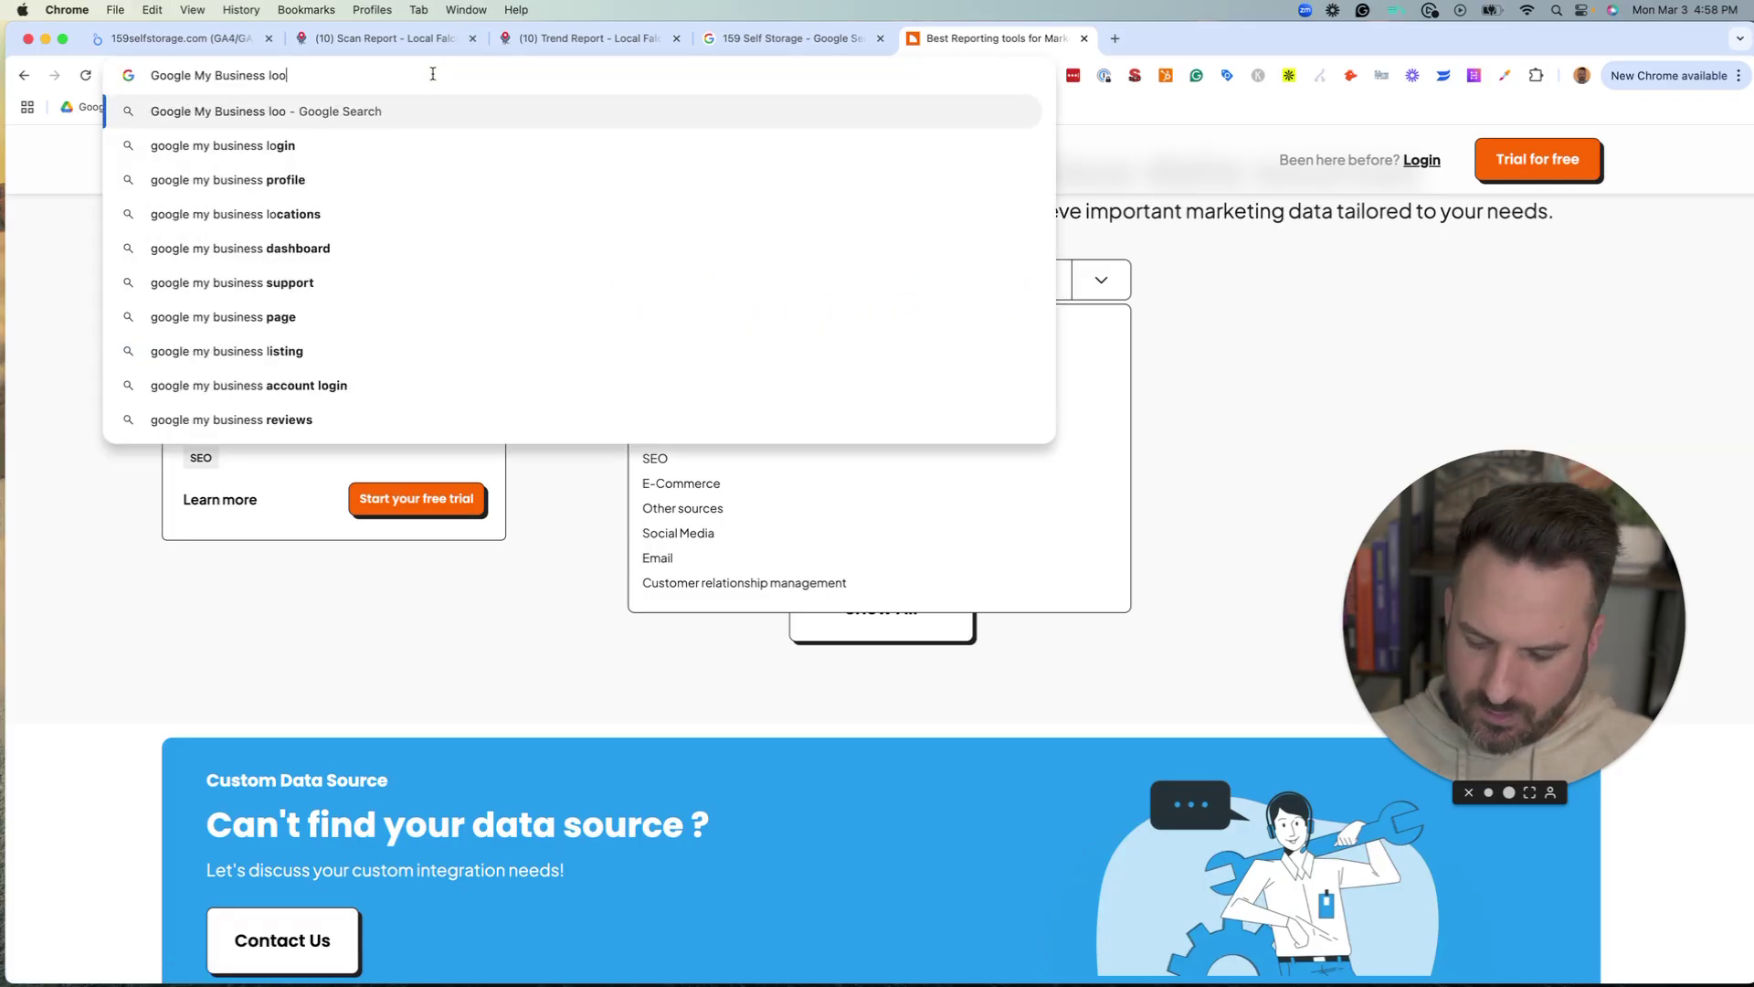
pyautogui.write('ker connector')
pyautogui.press('Return')
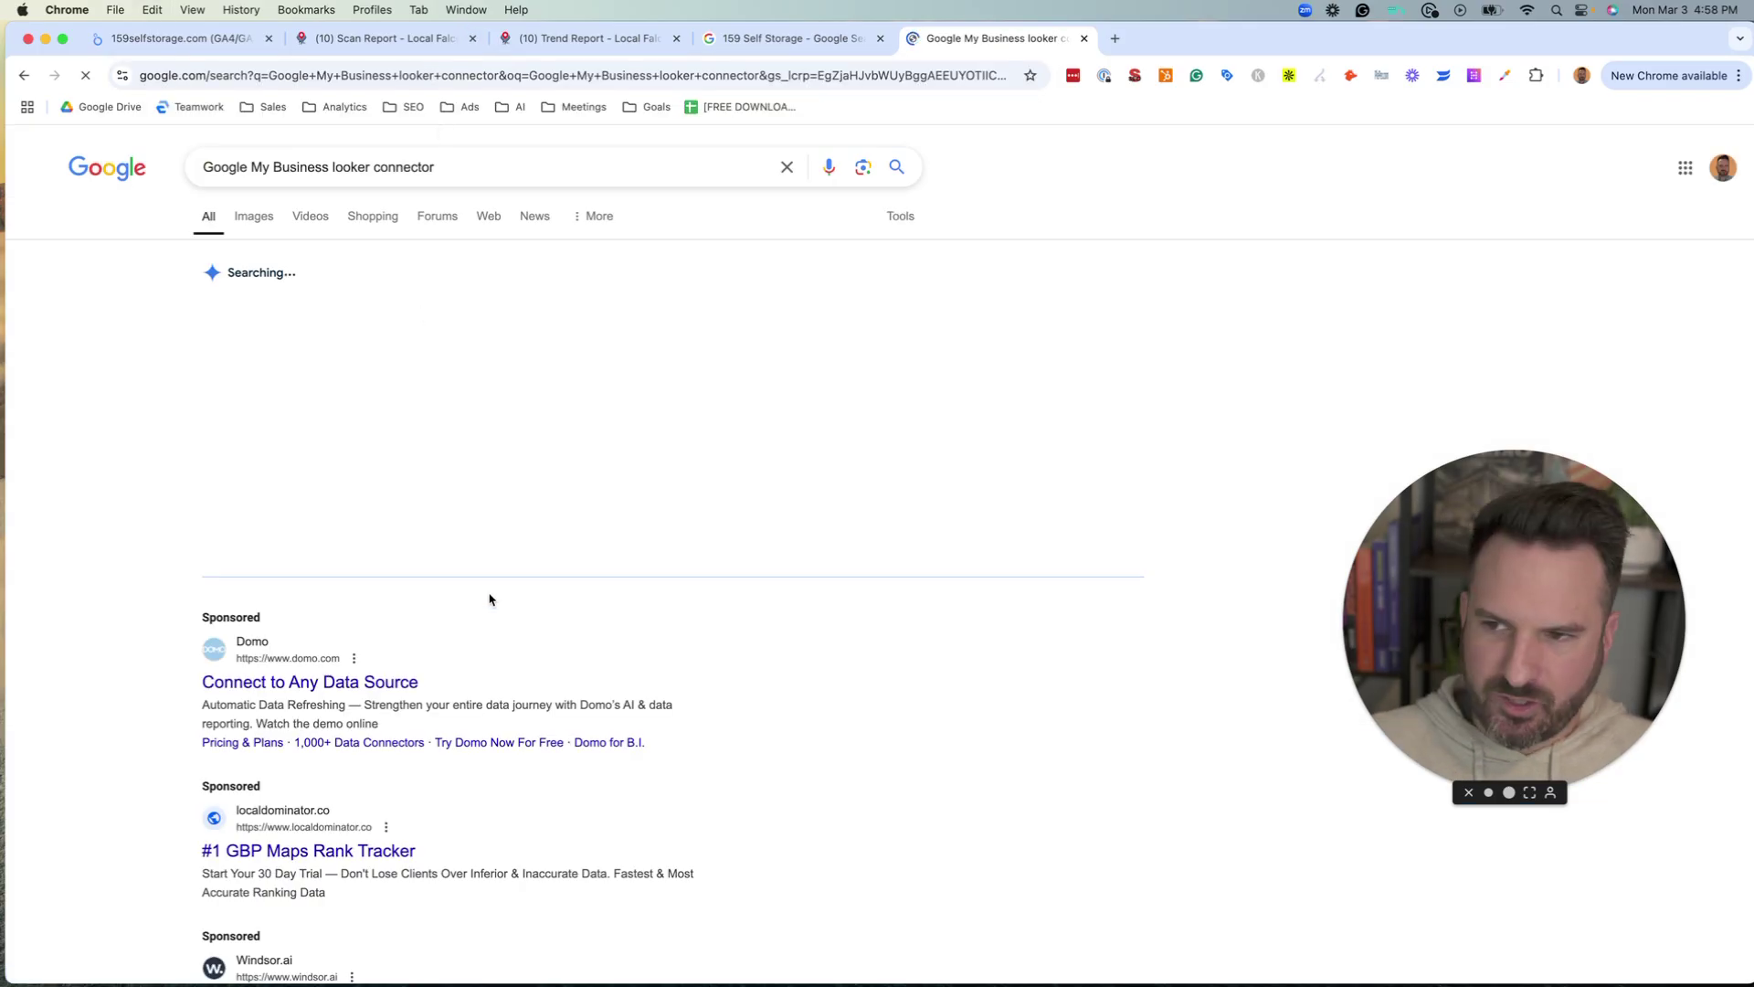
pyautogui.scroll(-12, 640, 528)
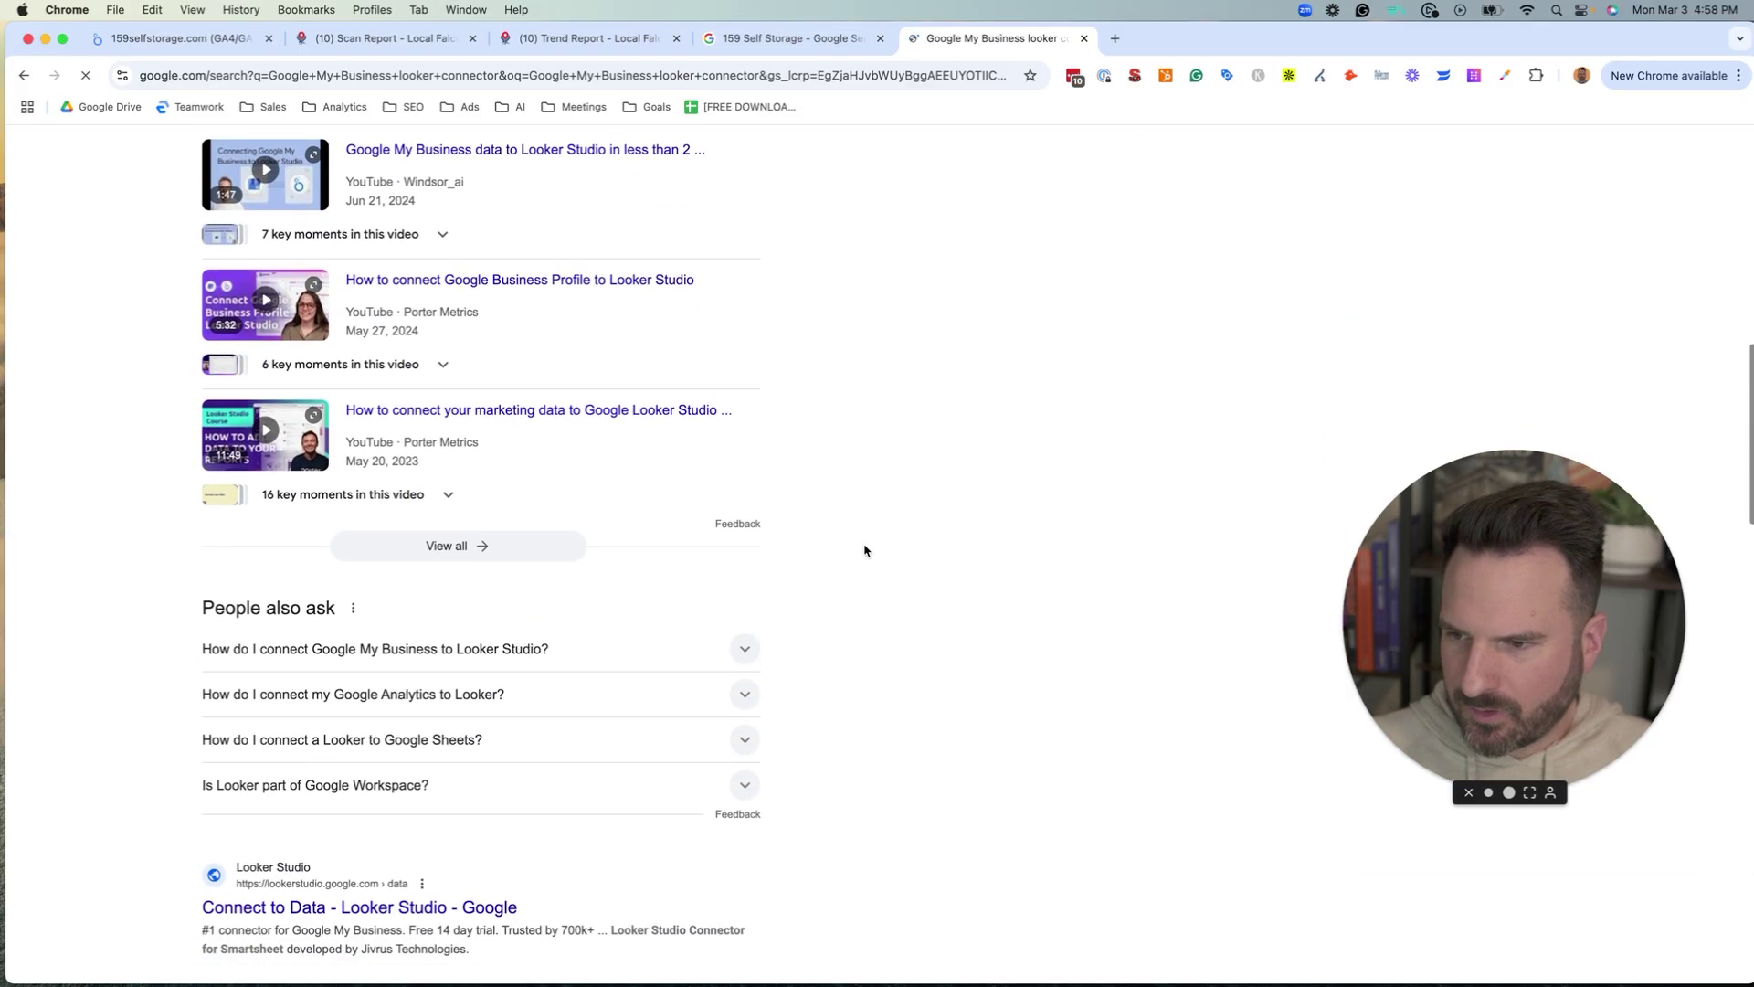
pyautogui.scroll(-4, 864, 553)
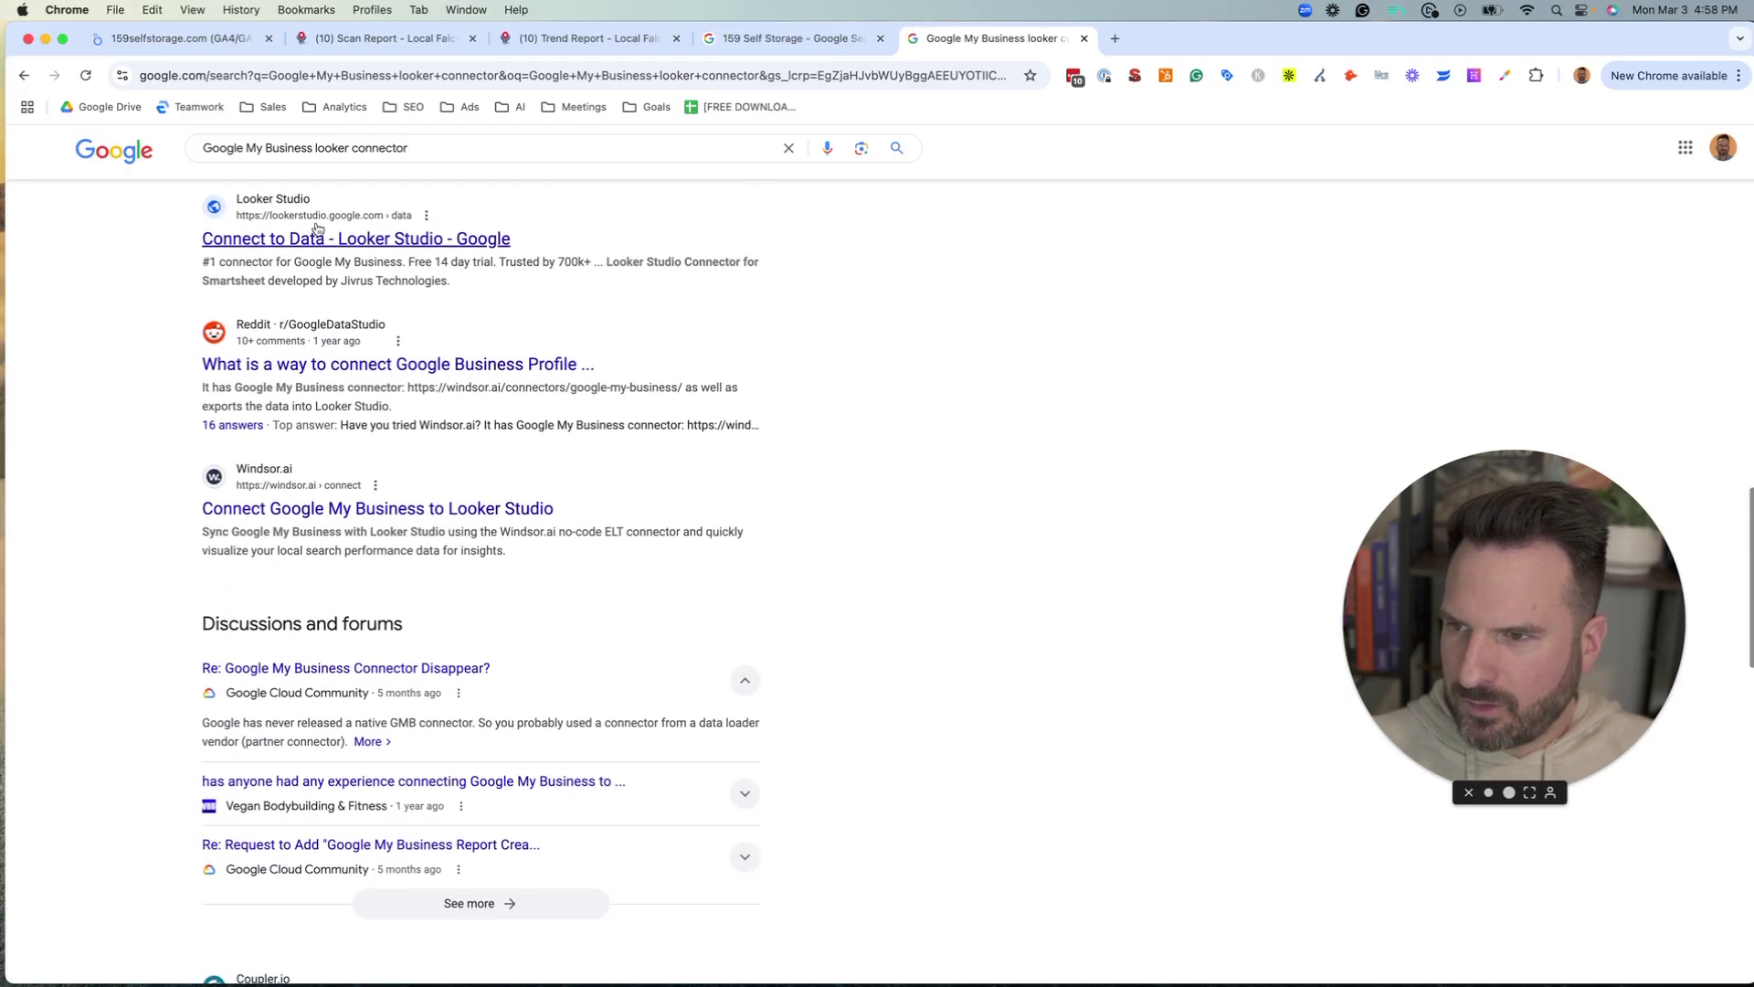
pyautogui.scroll(-2, 393, 416)
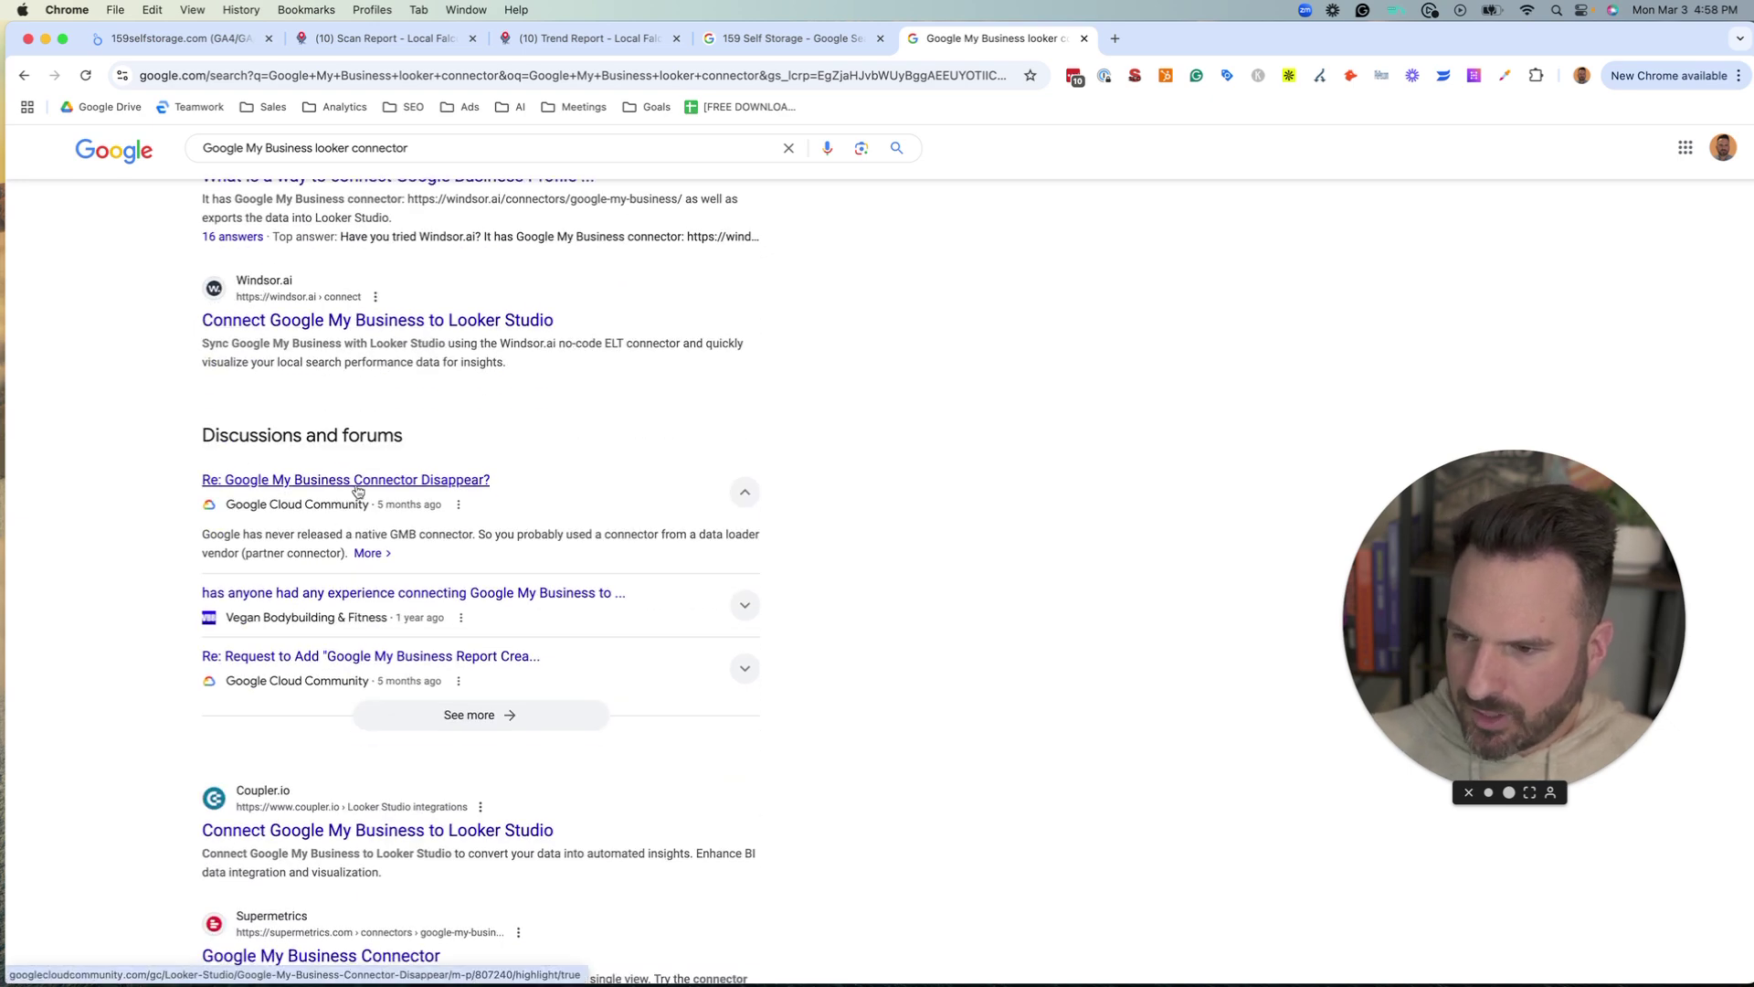
pyautogui.scroll(-1, 360, 490)
pyautogui.scroll(-2, 183, 694)
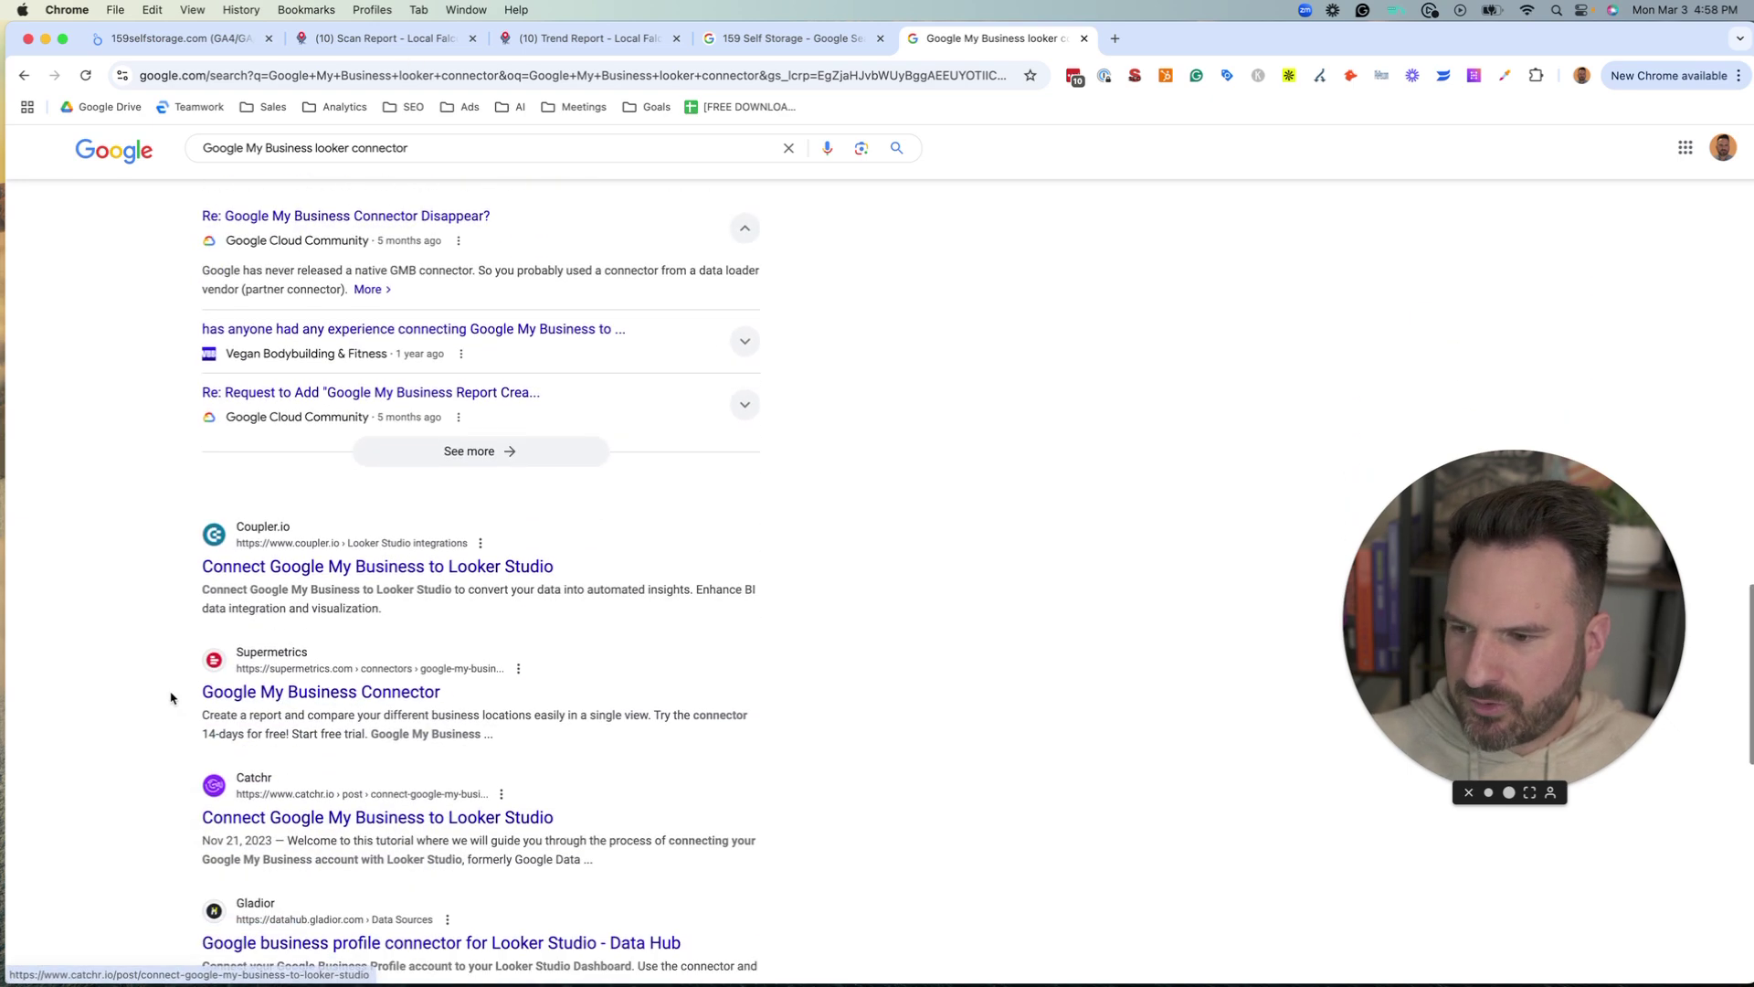
# - Switch back to the Looker Studio report, view its added data sources, and start adding a new data source
pyautogui.click(182, 39)
pyautogui.click(352, 168)
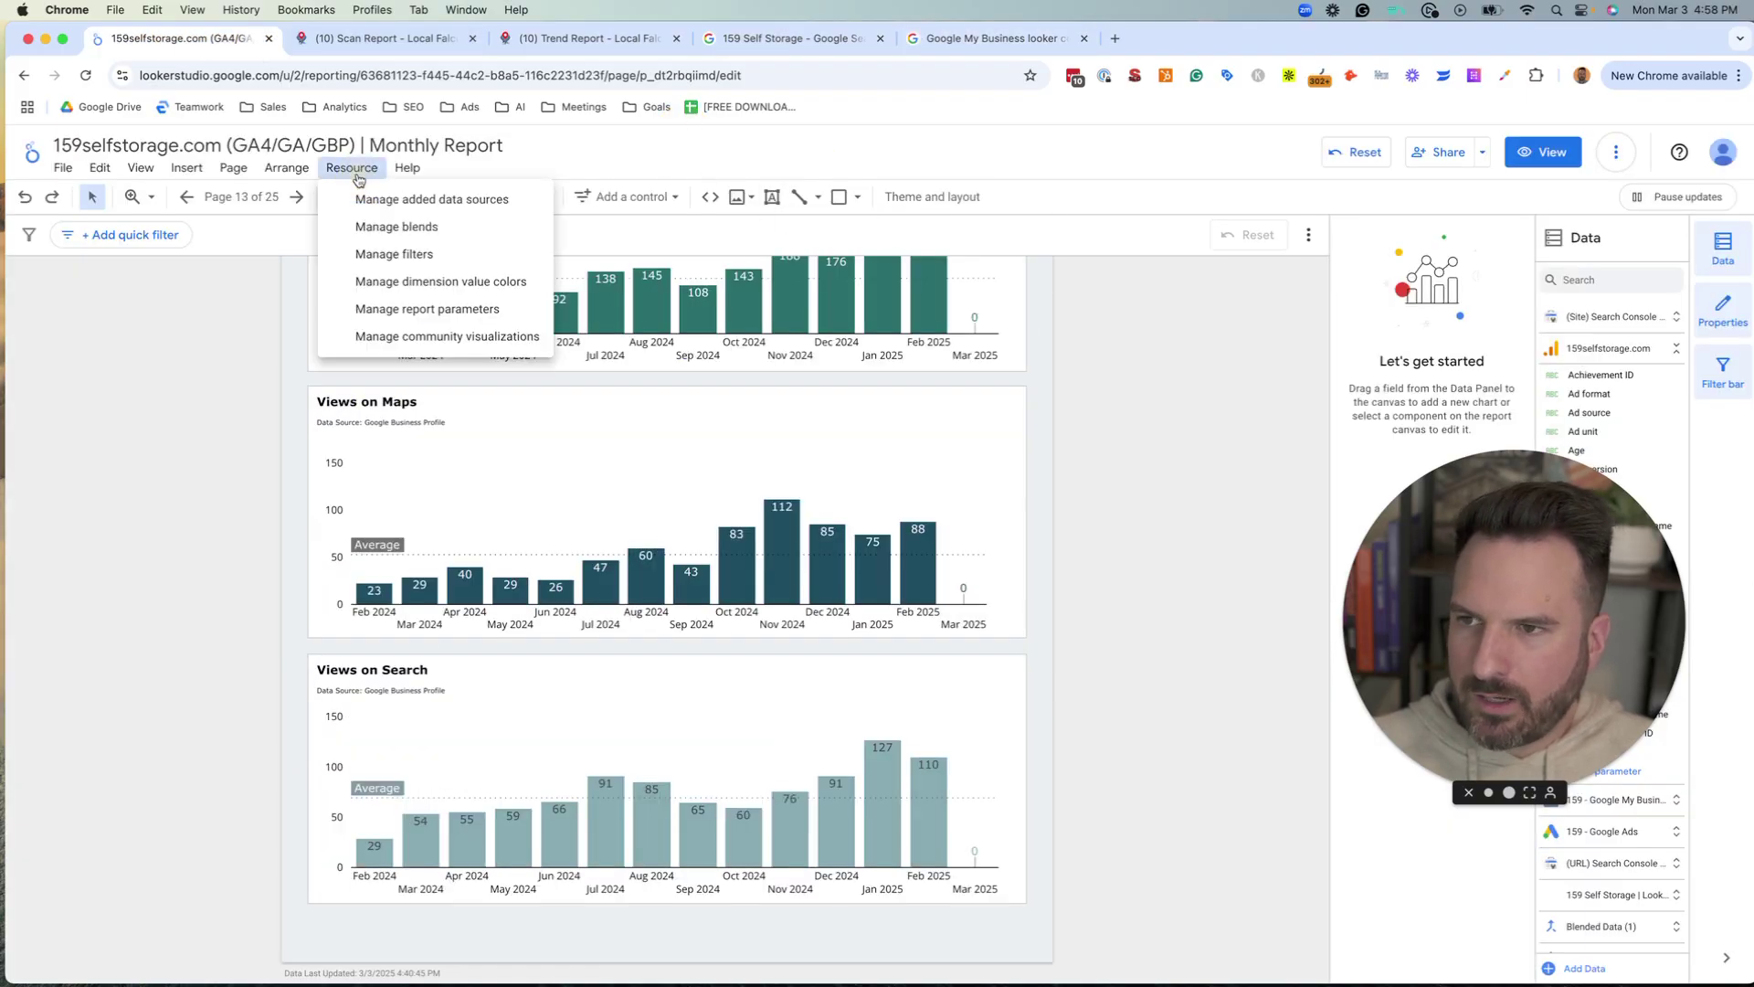
pyautogui.click(398, 203)
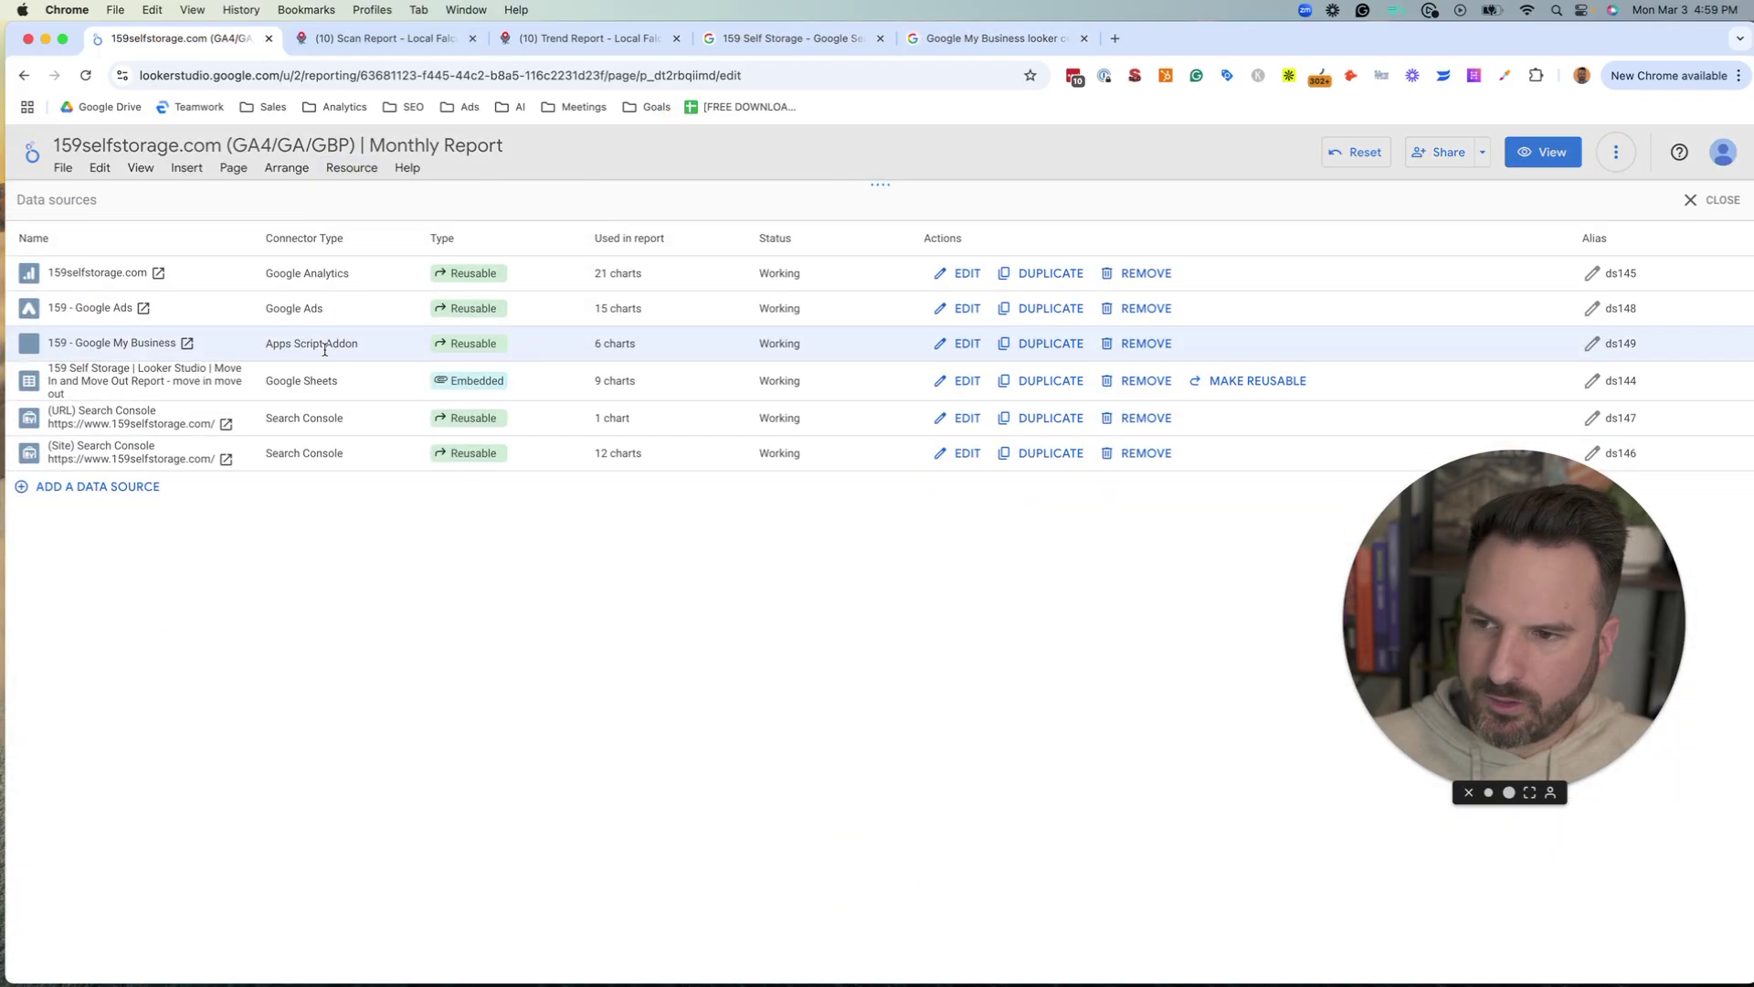
pyautogui.click(84, 491)
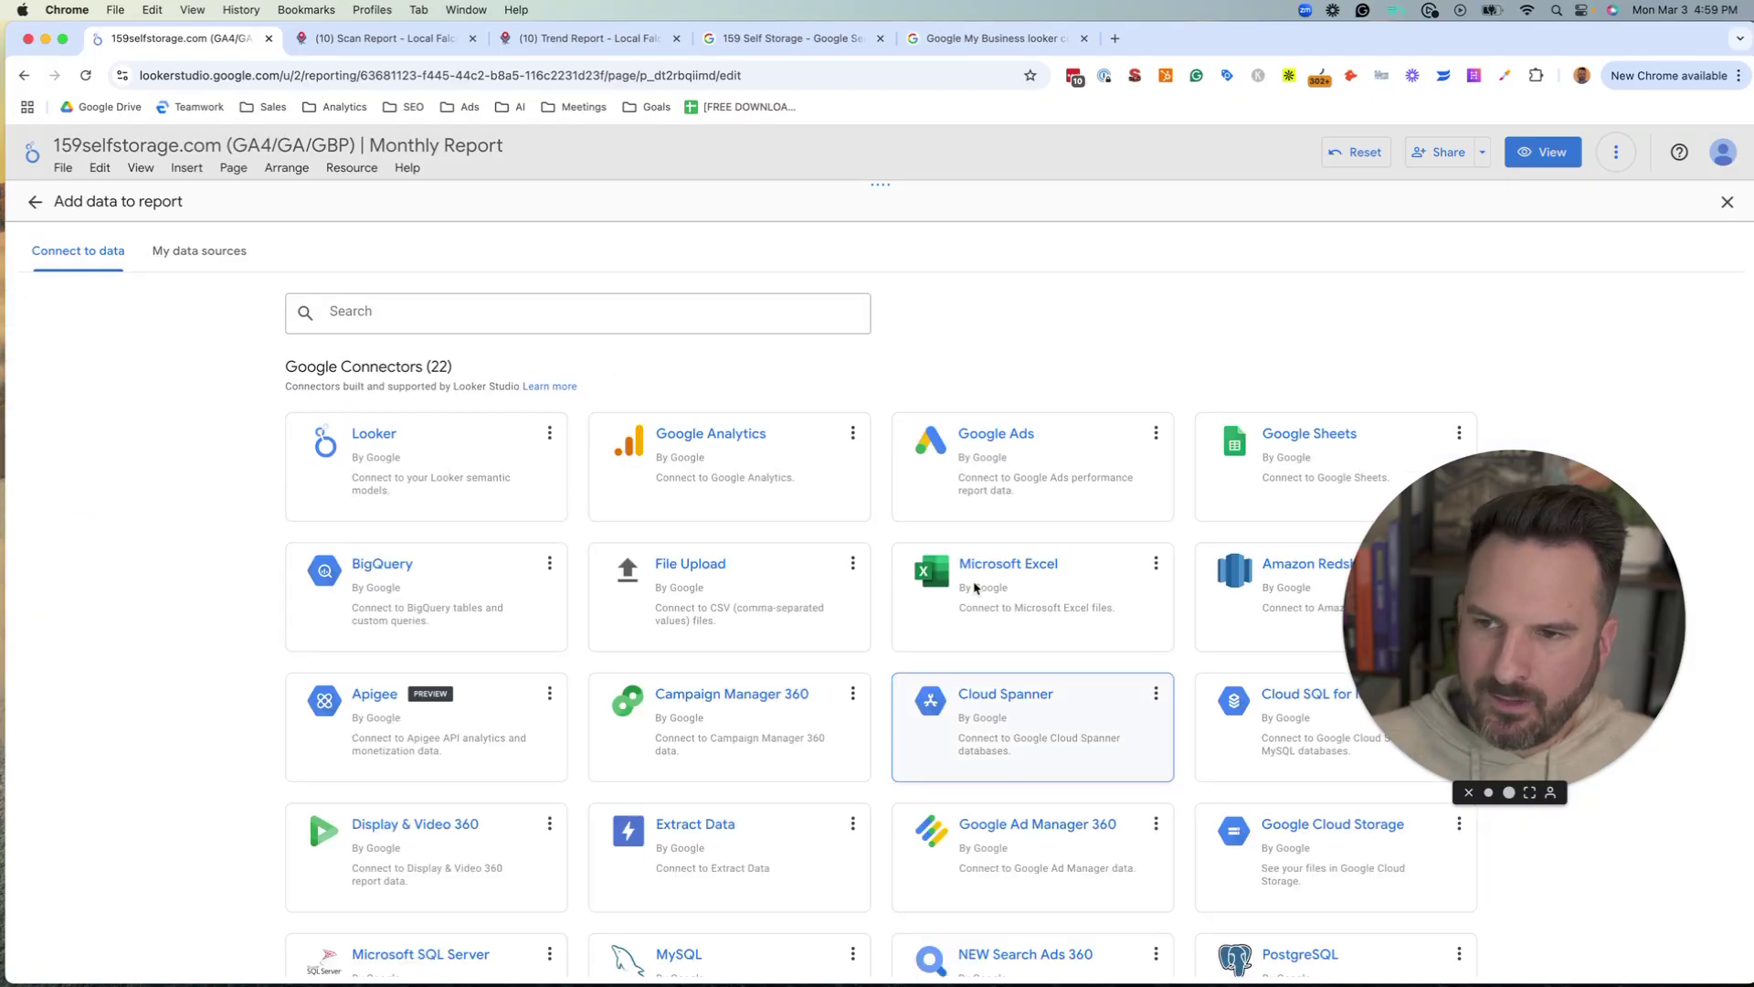
# - Search the data connectors for "business", and narrow the search to "google busin"
pyautogui.click(568, 314)
pyautogui.write('business')
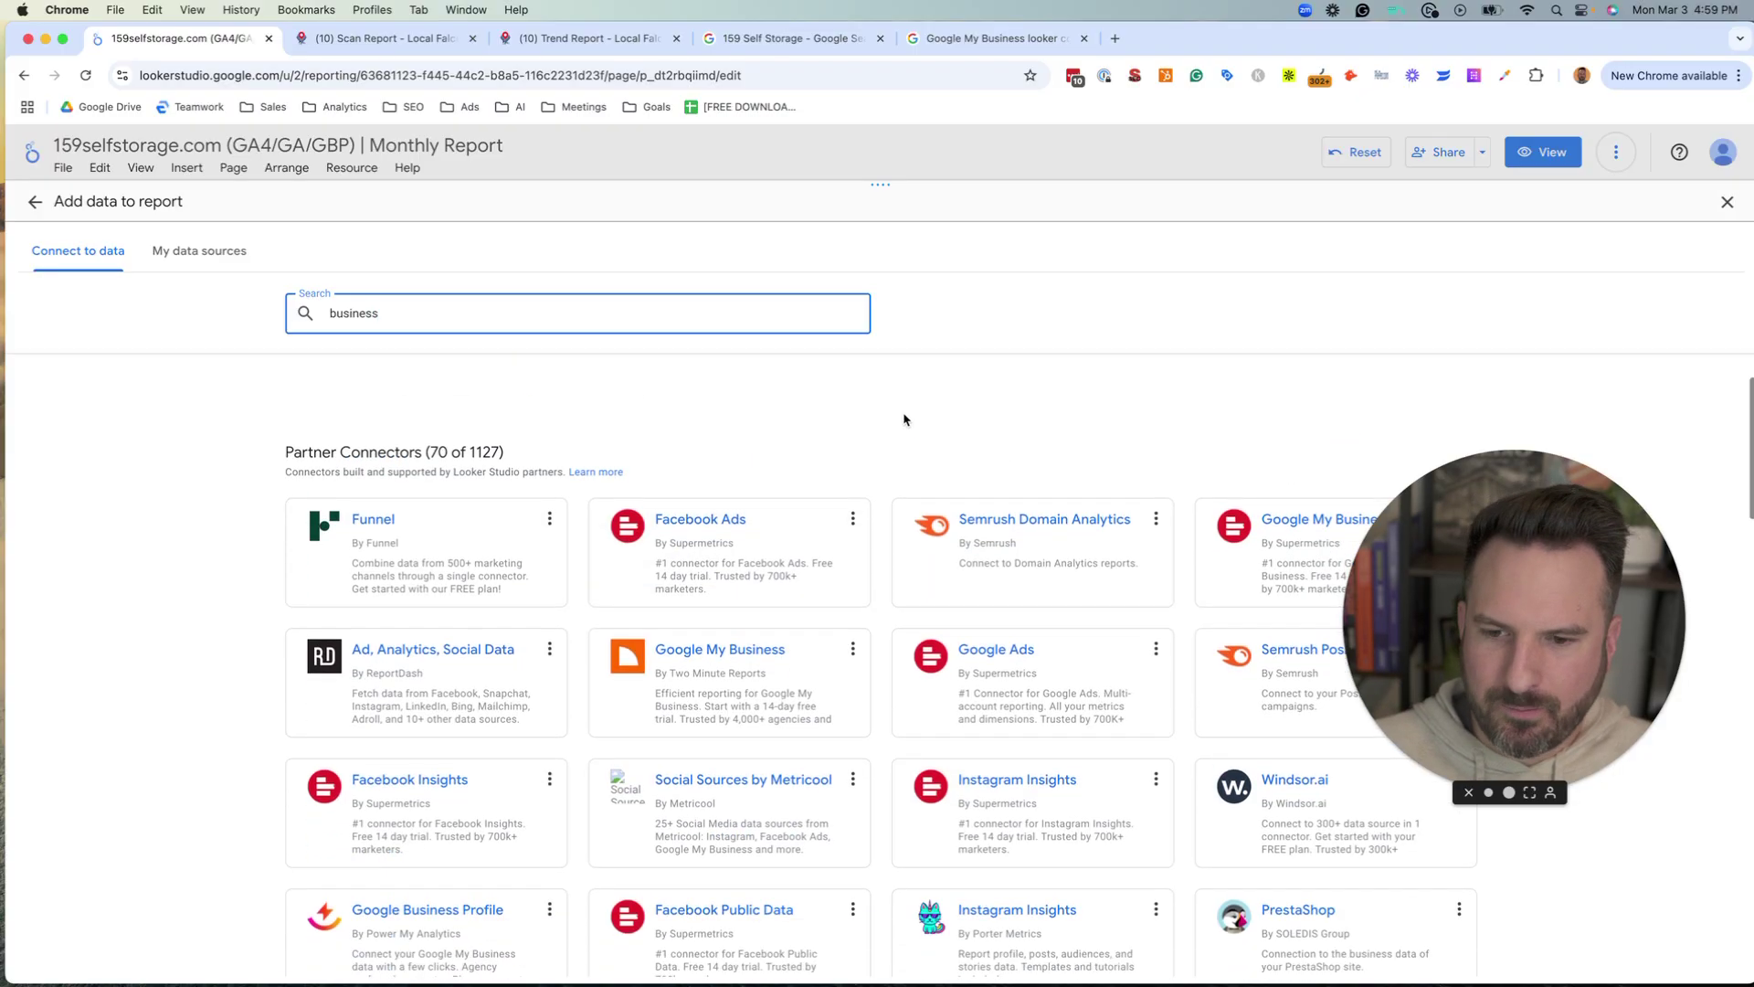
pyautogui.doubleClick(553, 310)
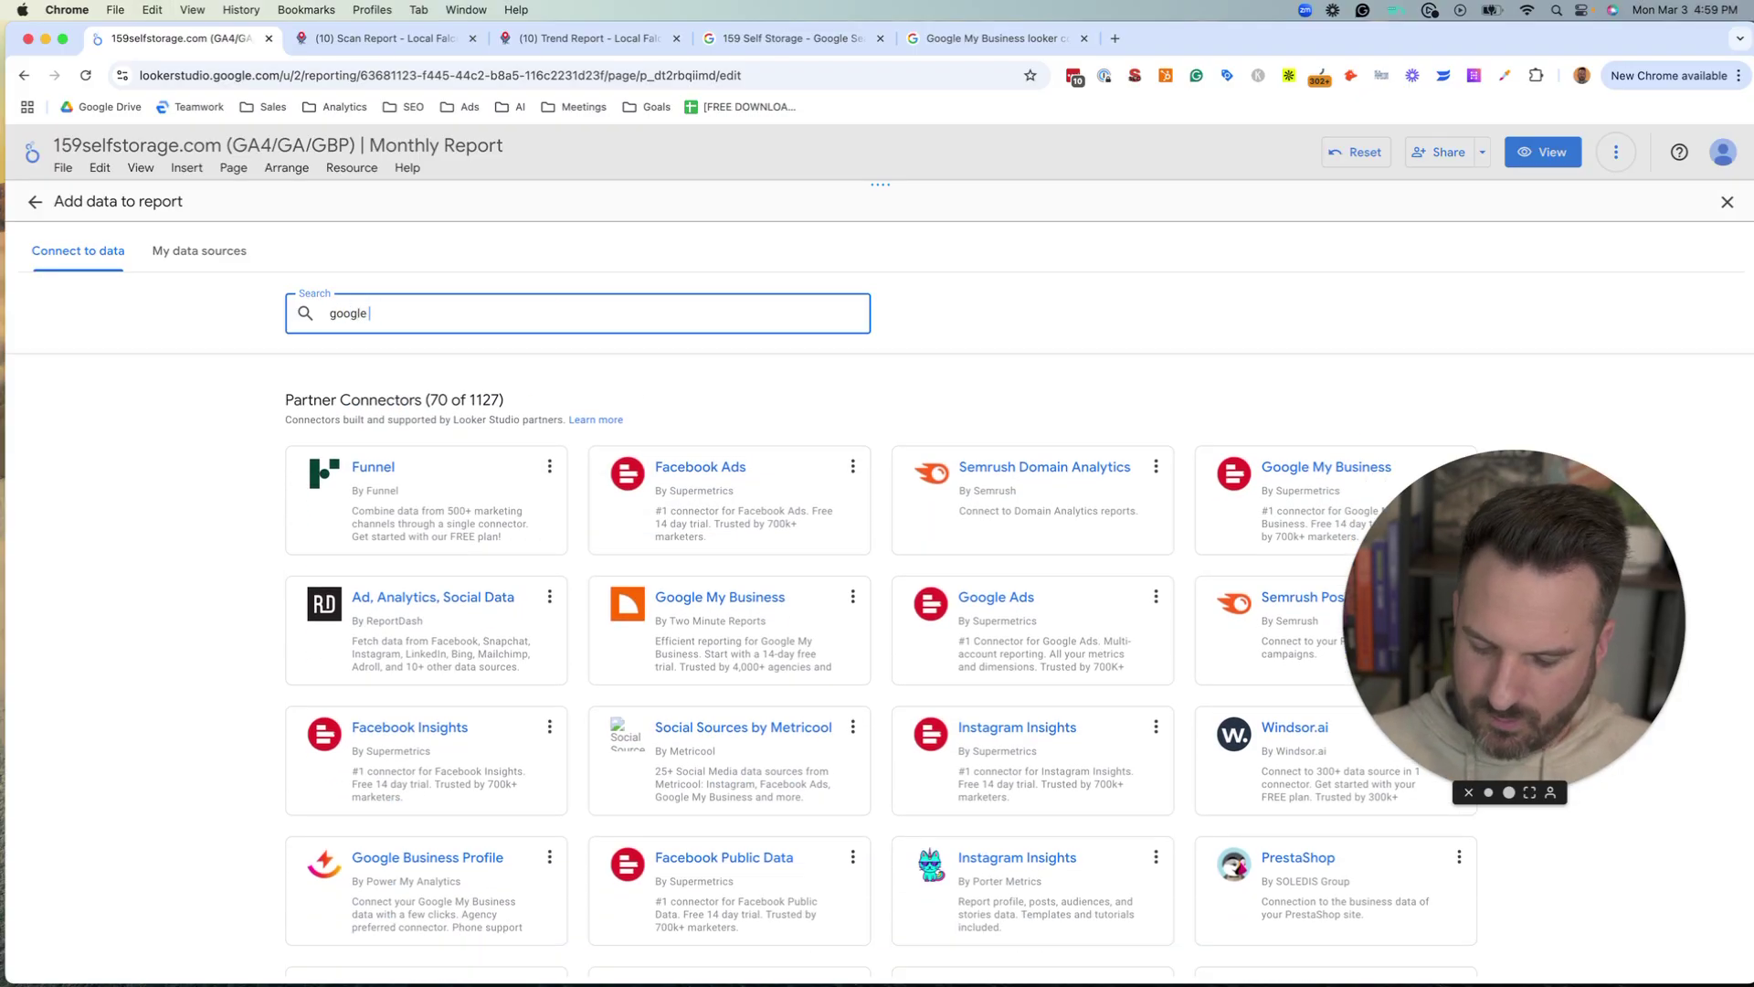
pyautogui.write('google busin')
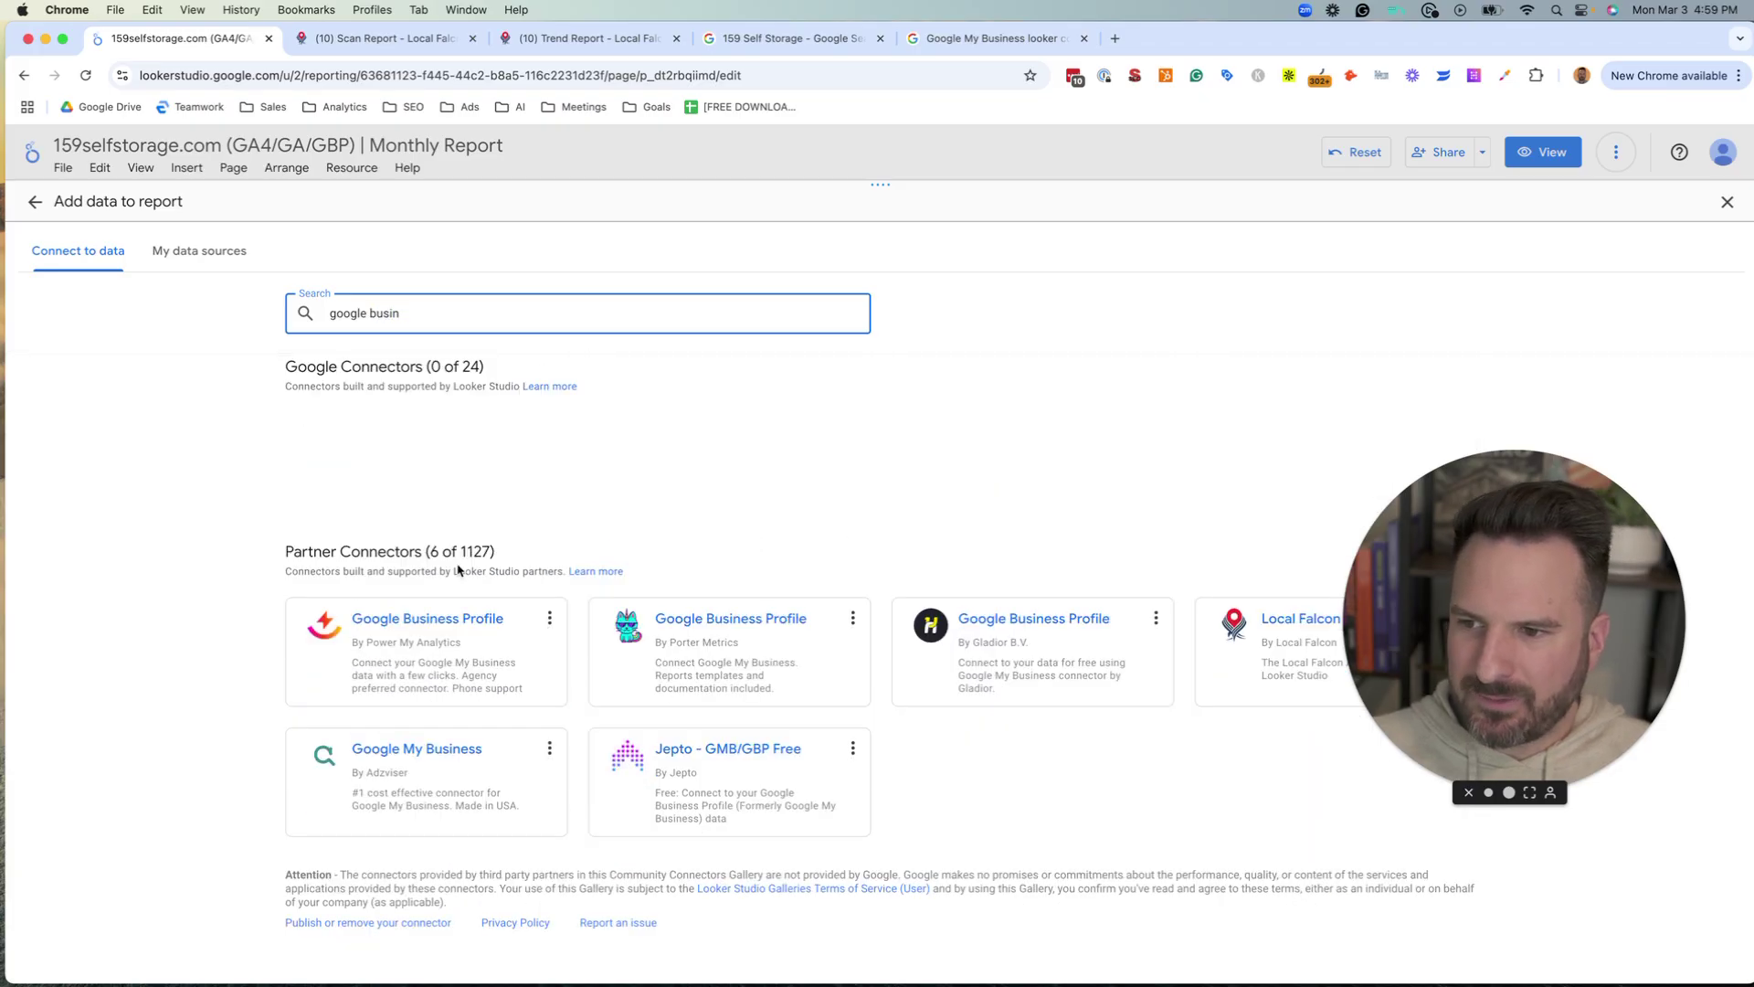
pyautogui.moveTo(1461, 567); pyautogui.dragTo(1462, 465)
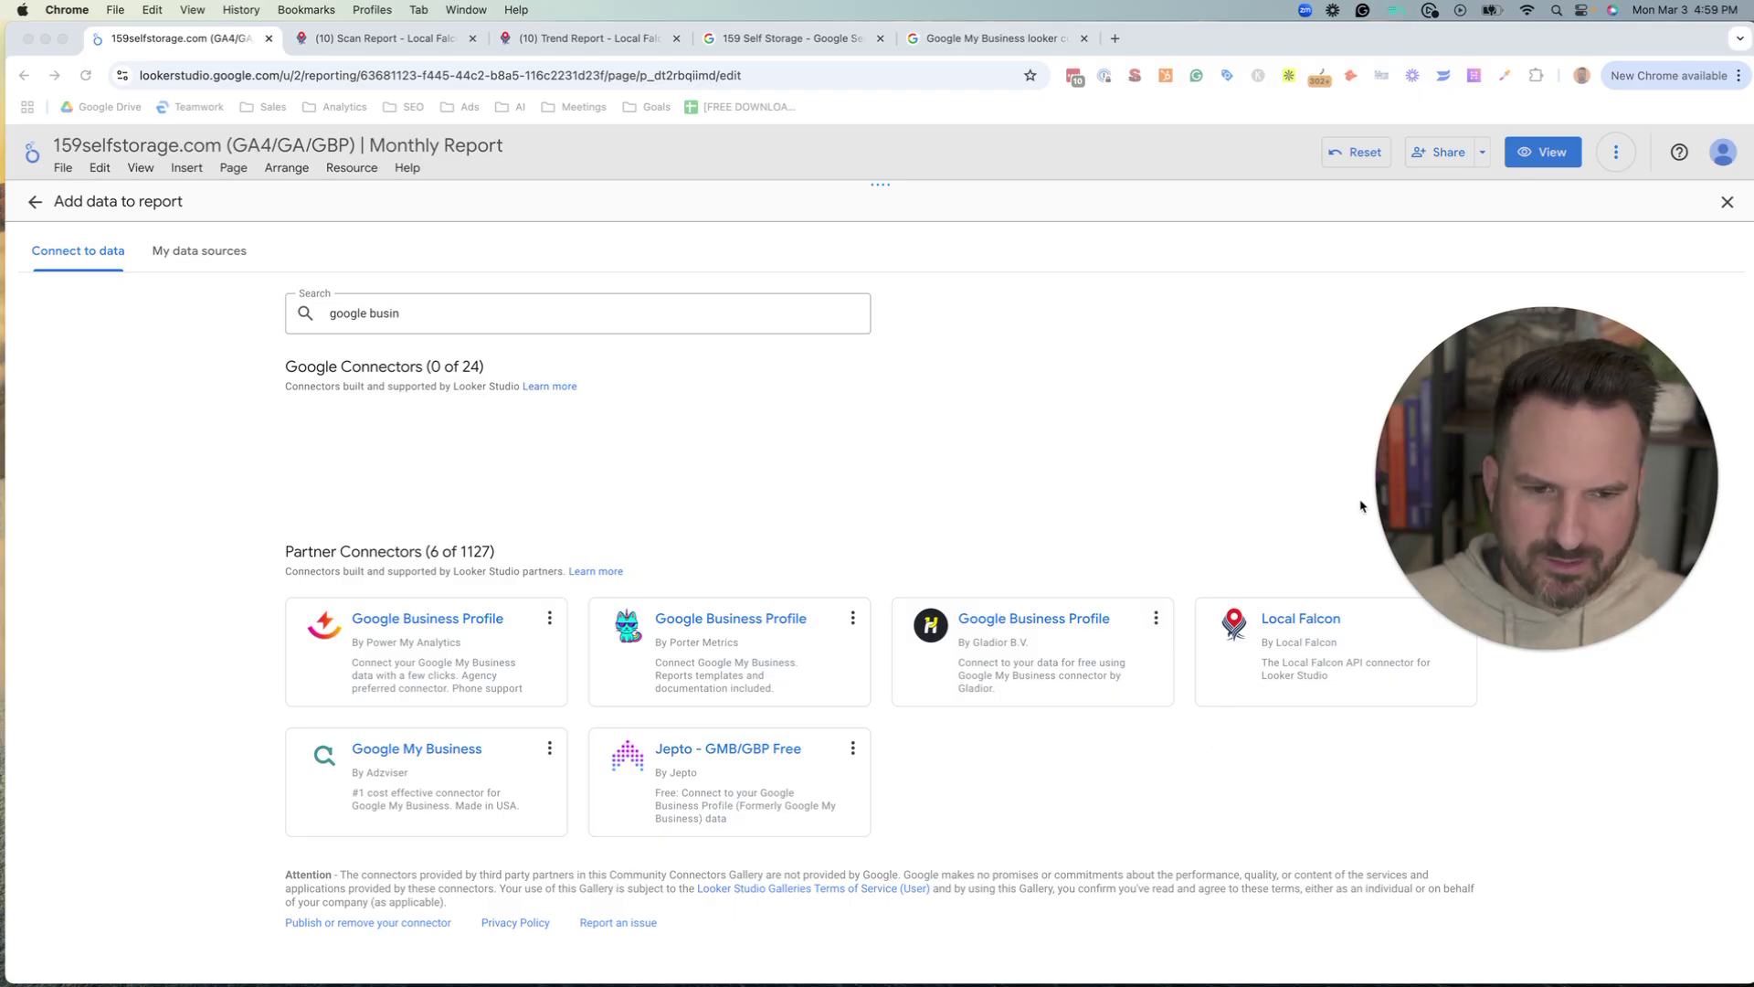
# - Change the connector search to "google my bu", review the partner connectors for Google My Business, and close the connector gallery without adding one
pyautogui.click(384, 321)
pyautogui.doubleClick(385, 316)
pyautogui.write('my ')
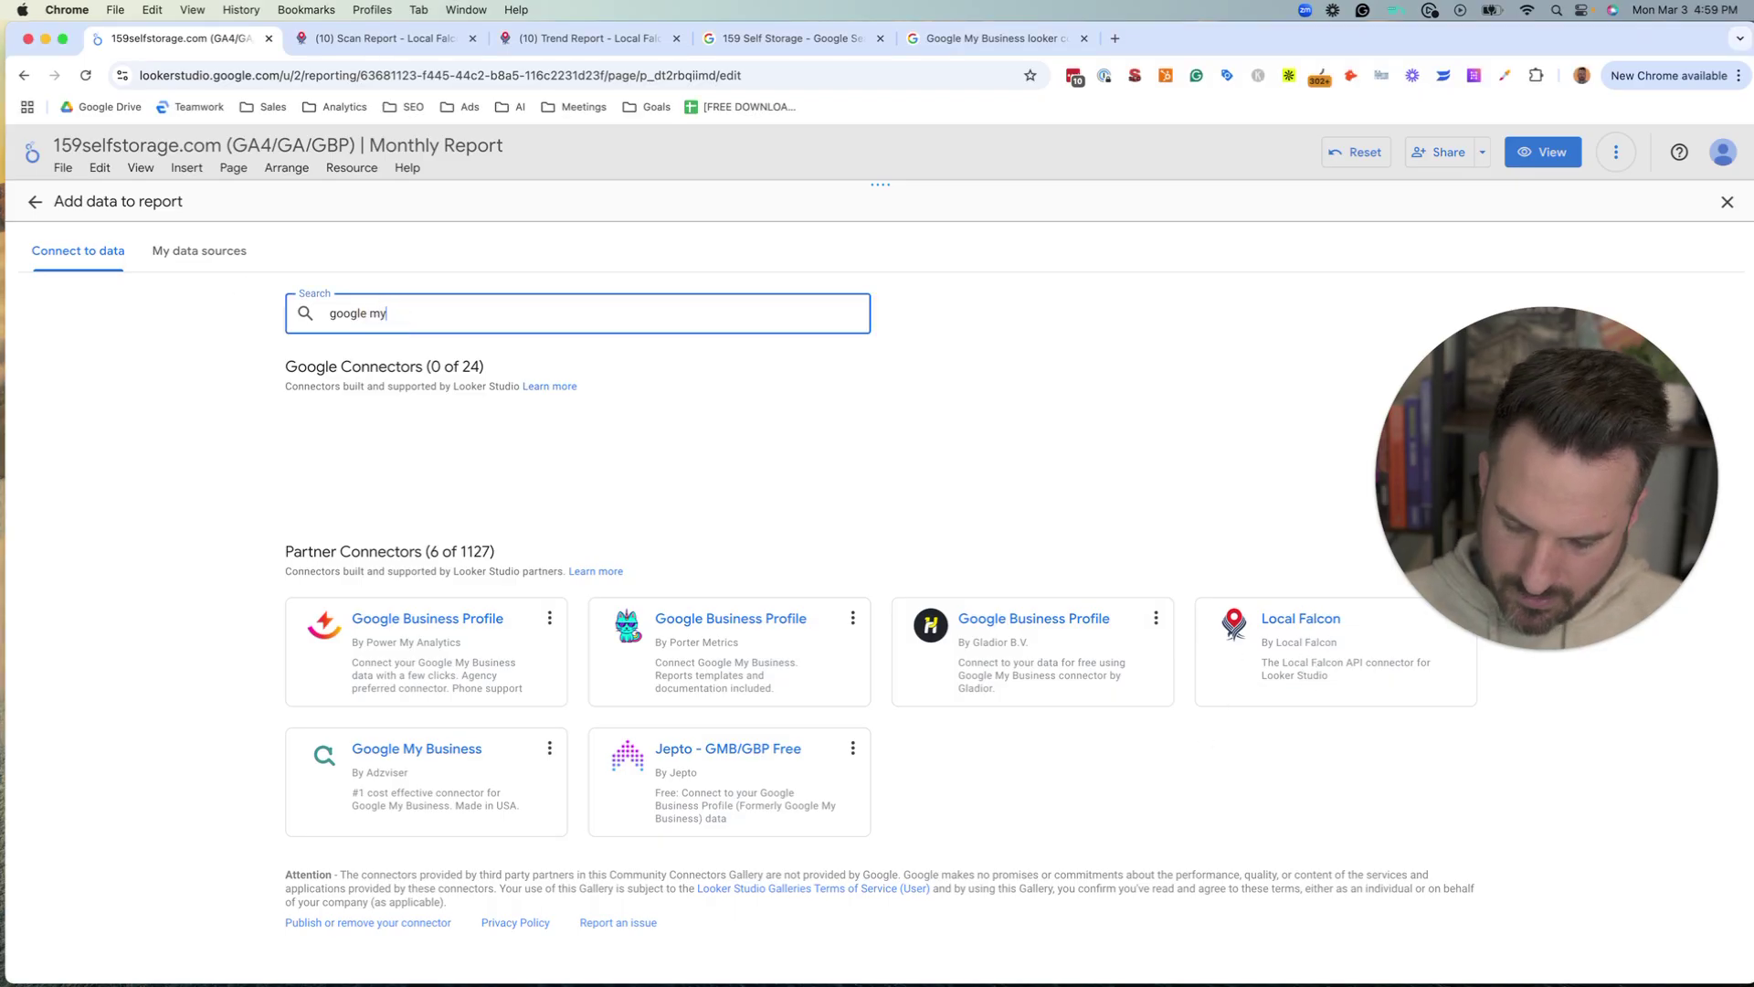
pyautogui.write('v')
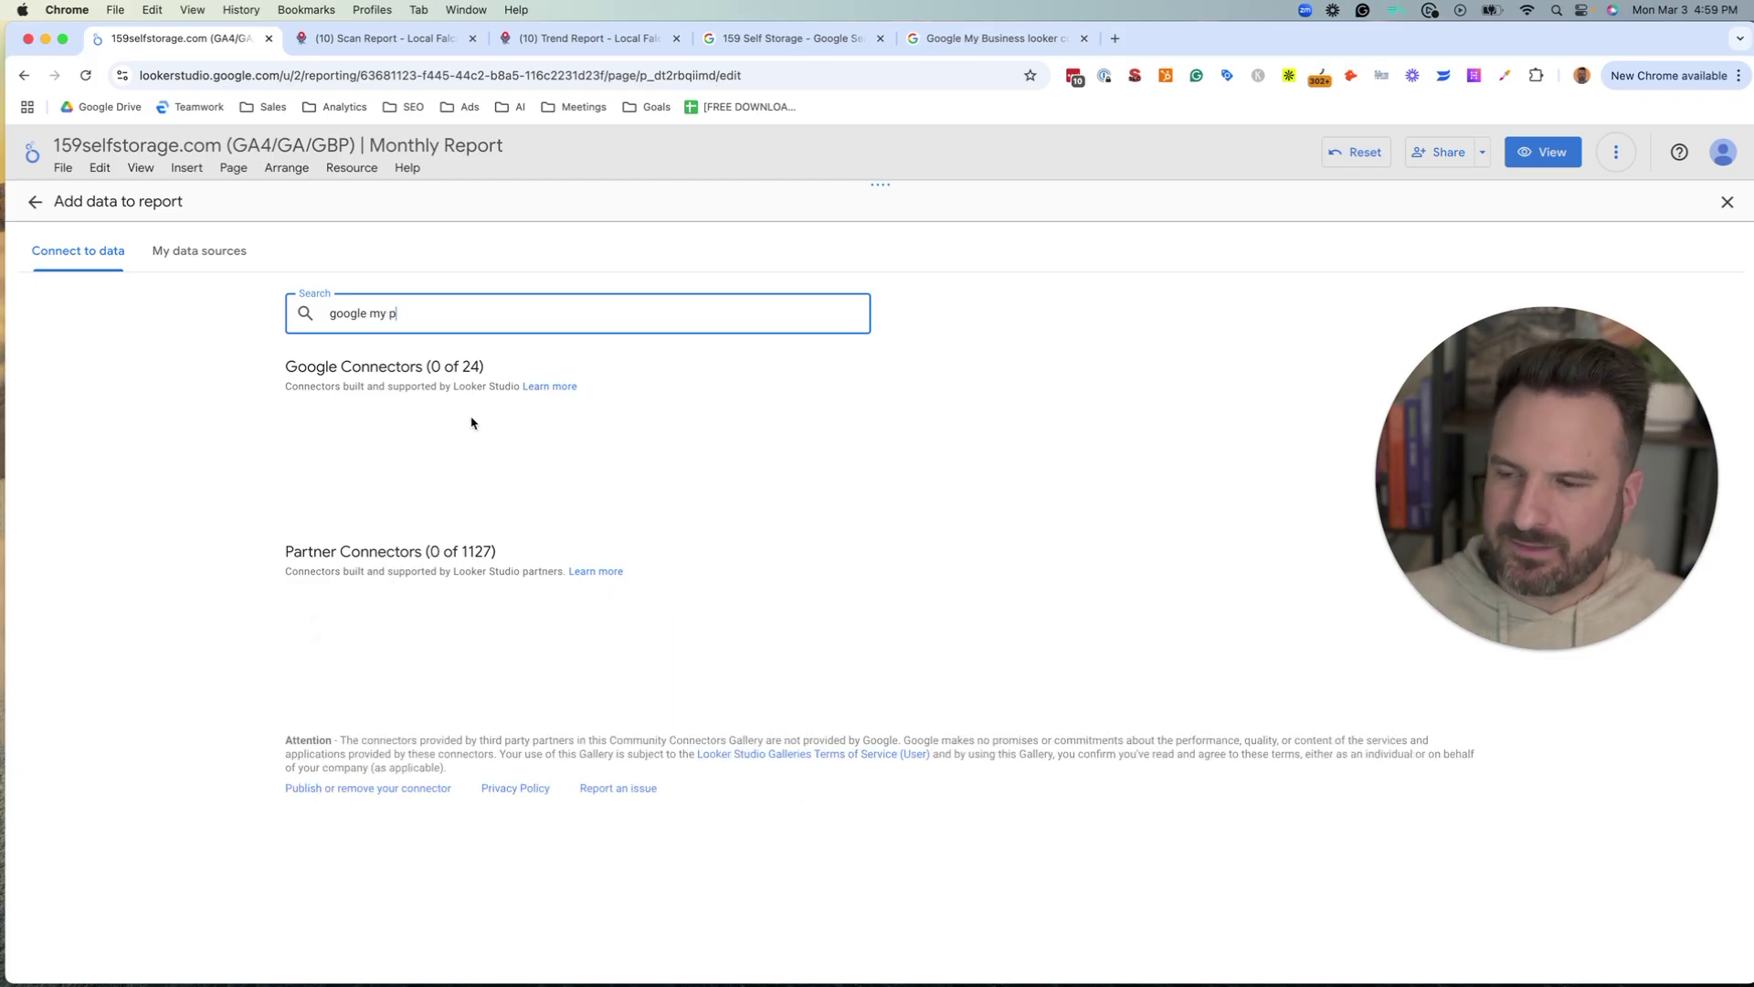
pyautogui.press('BackSpace')
pyautogui.write('bu')
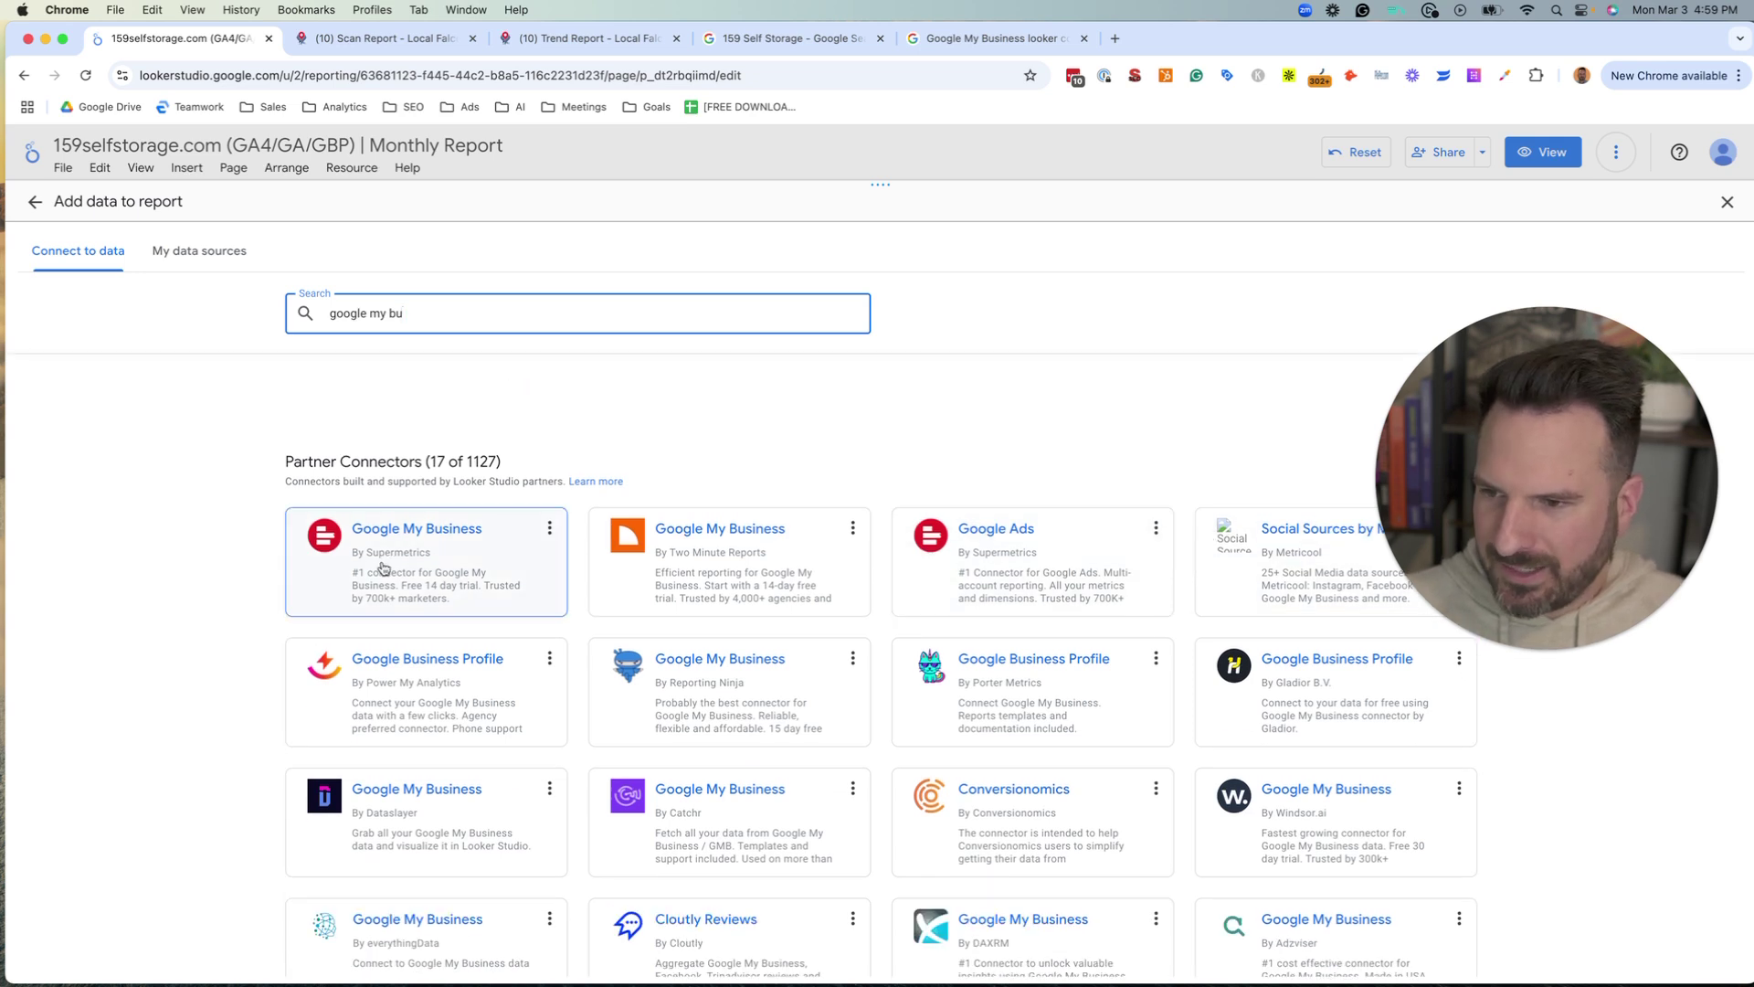
pyautogui.scroll(-2, 717, 557)
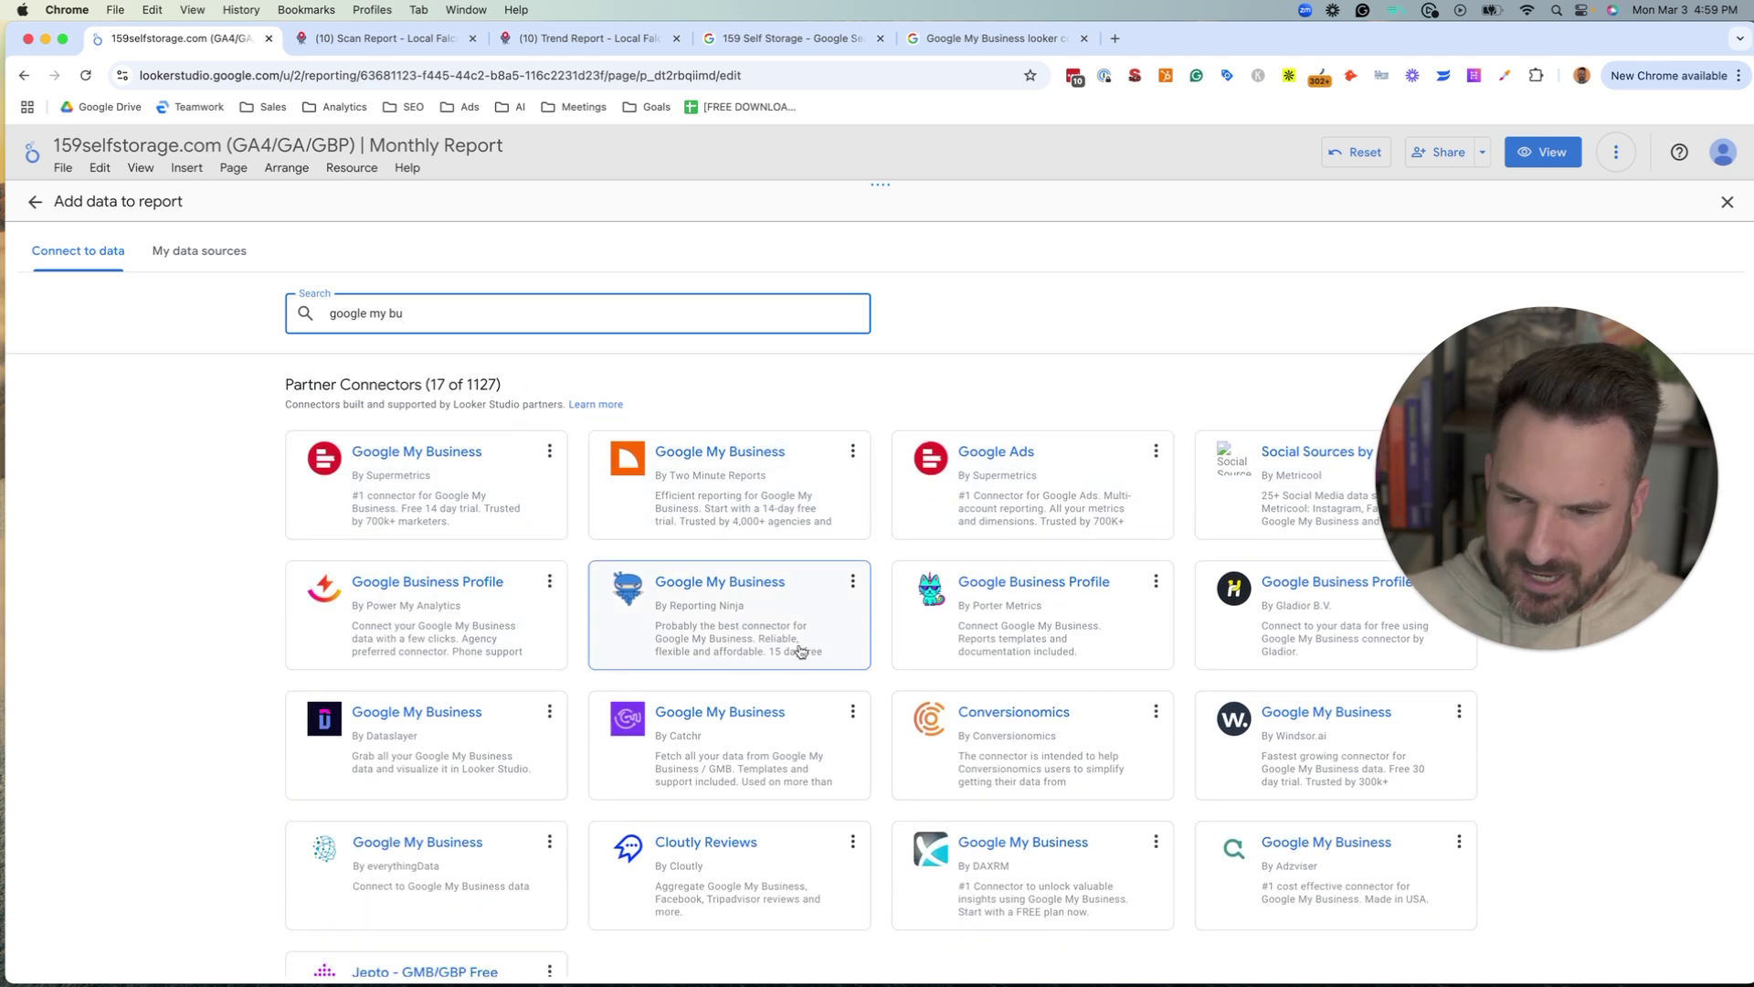
pyautogui.scroll(-1, 803, 654)
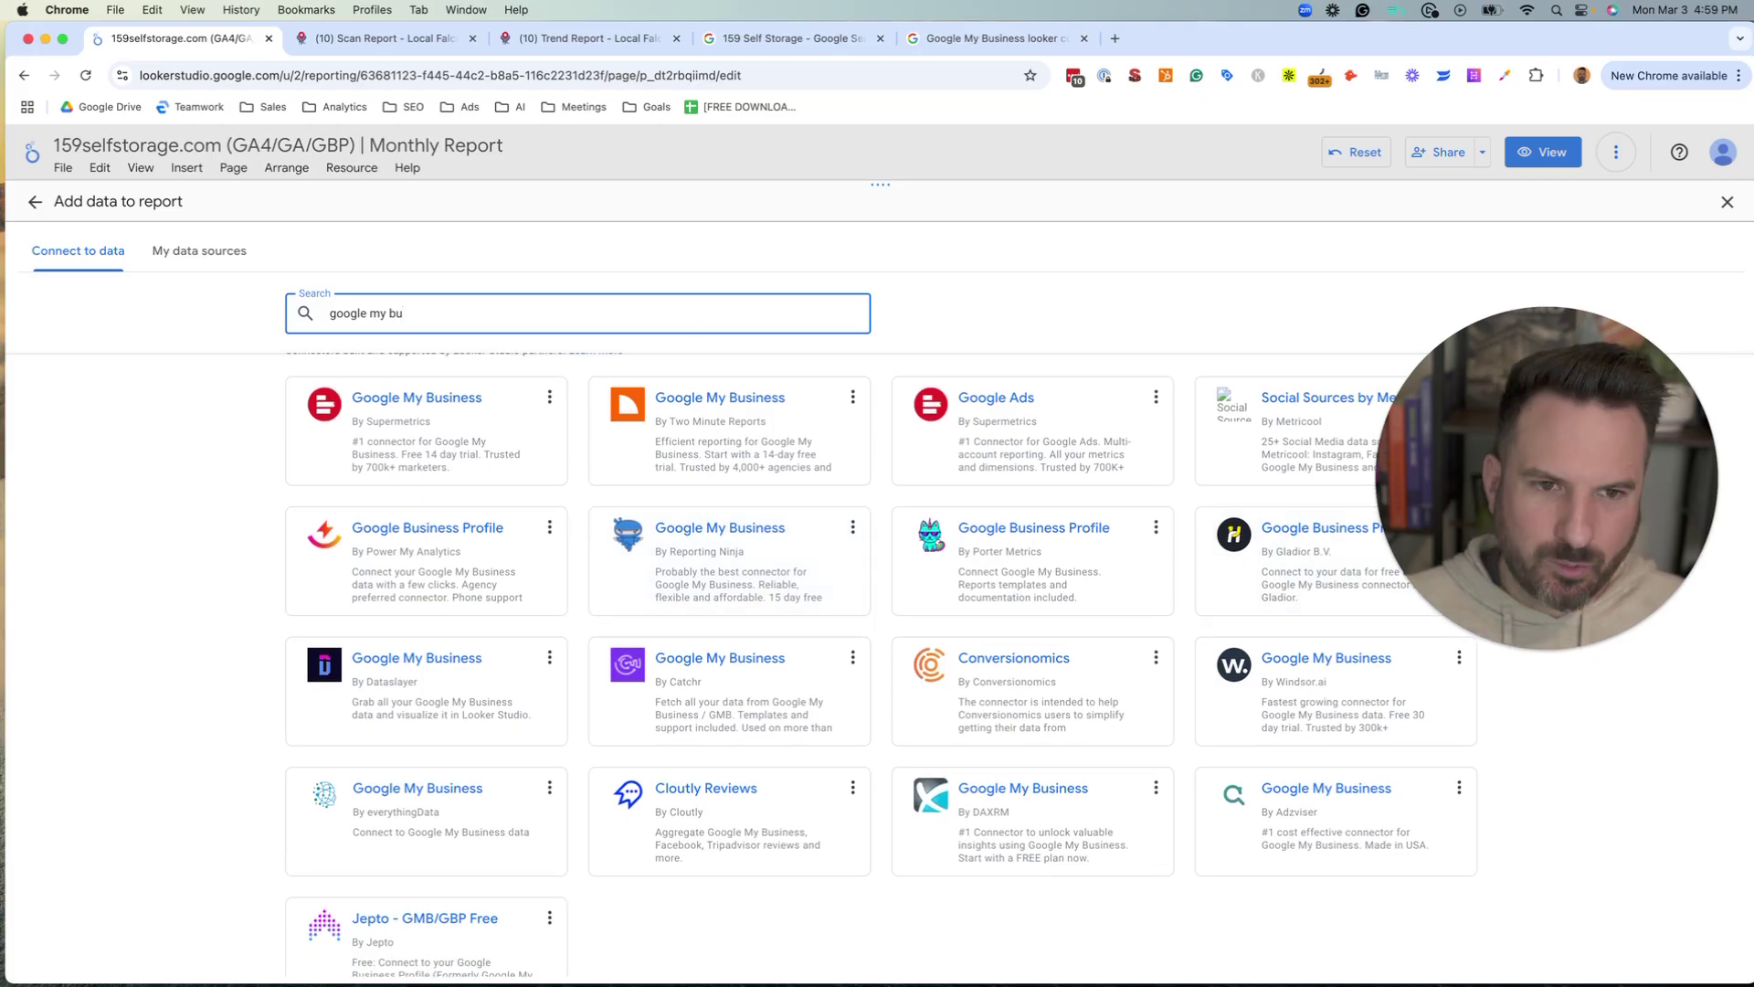
pyautogui.click(1725, 203)
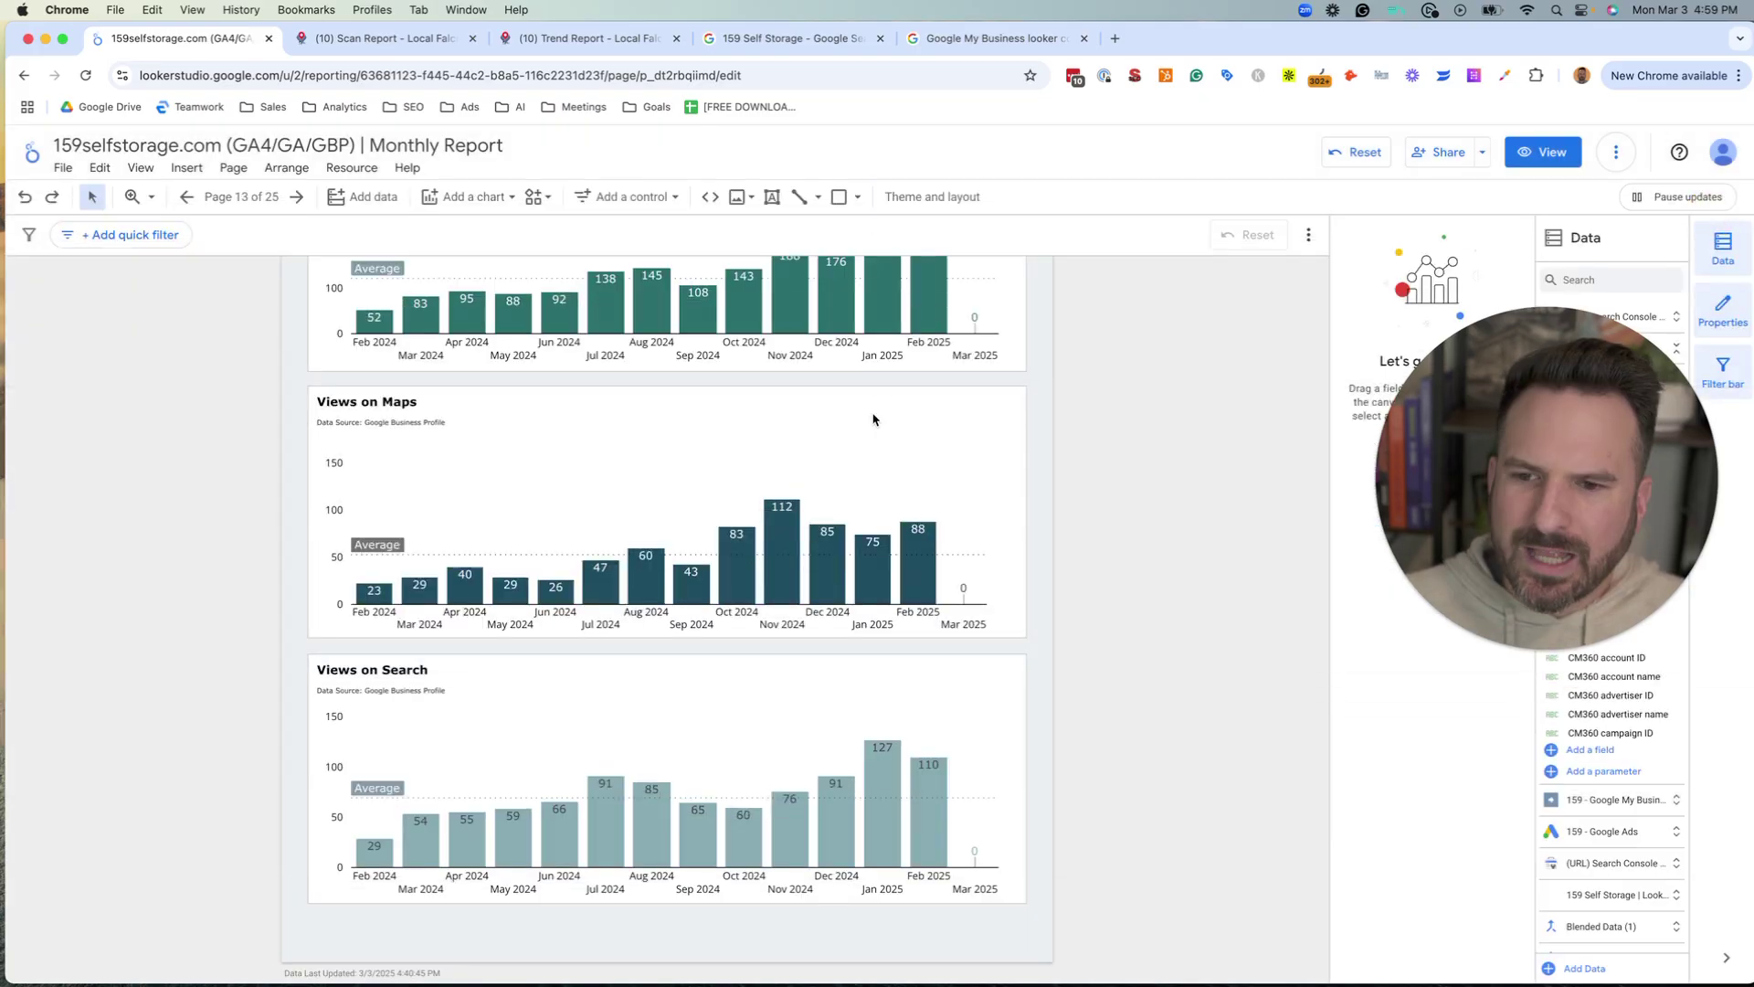
# - Open the list of report pages and look through the Google Business Profile, Appendix and Growth Opportunities sections
pyautogui.scroll(2, 914, 512)
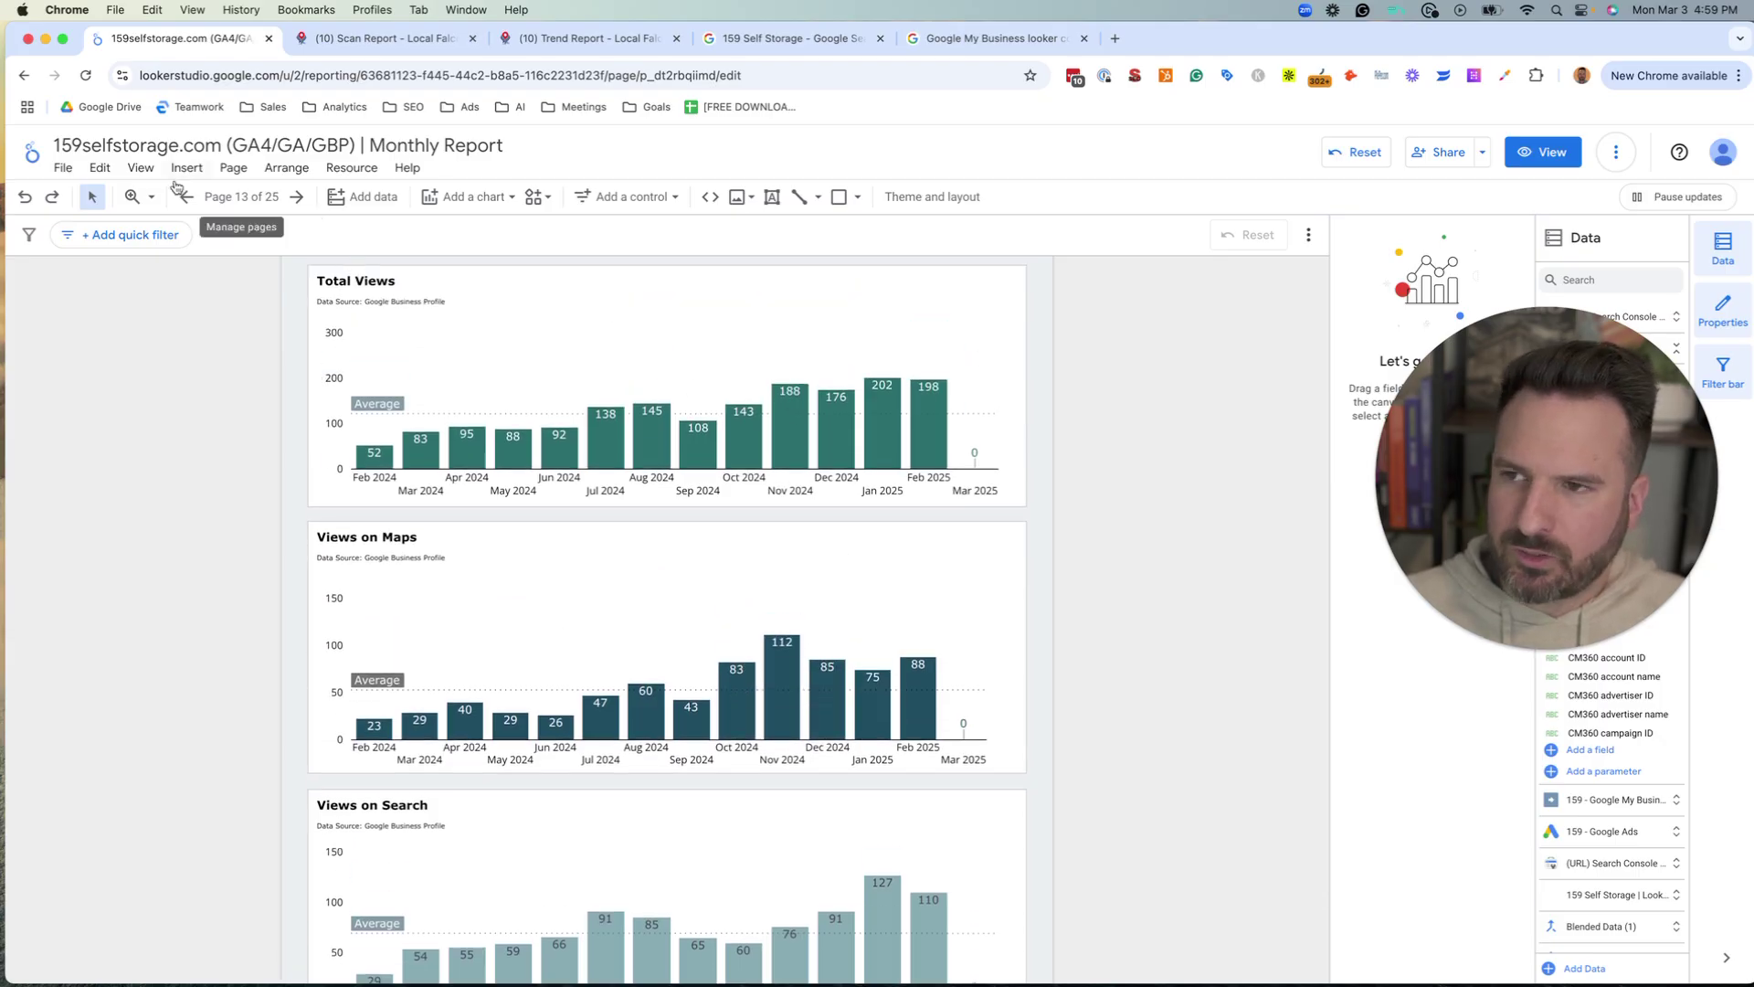
pyautogui.click(253, 202)
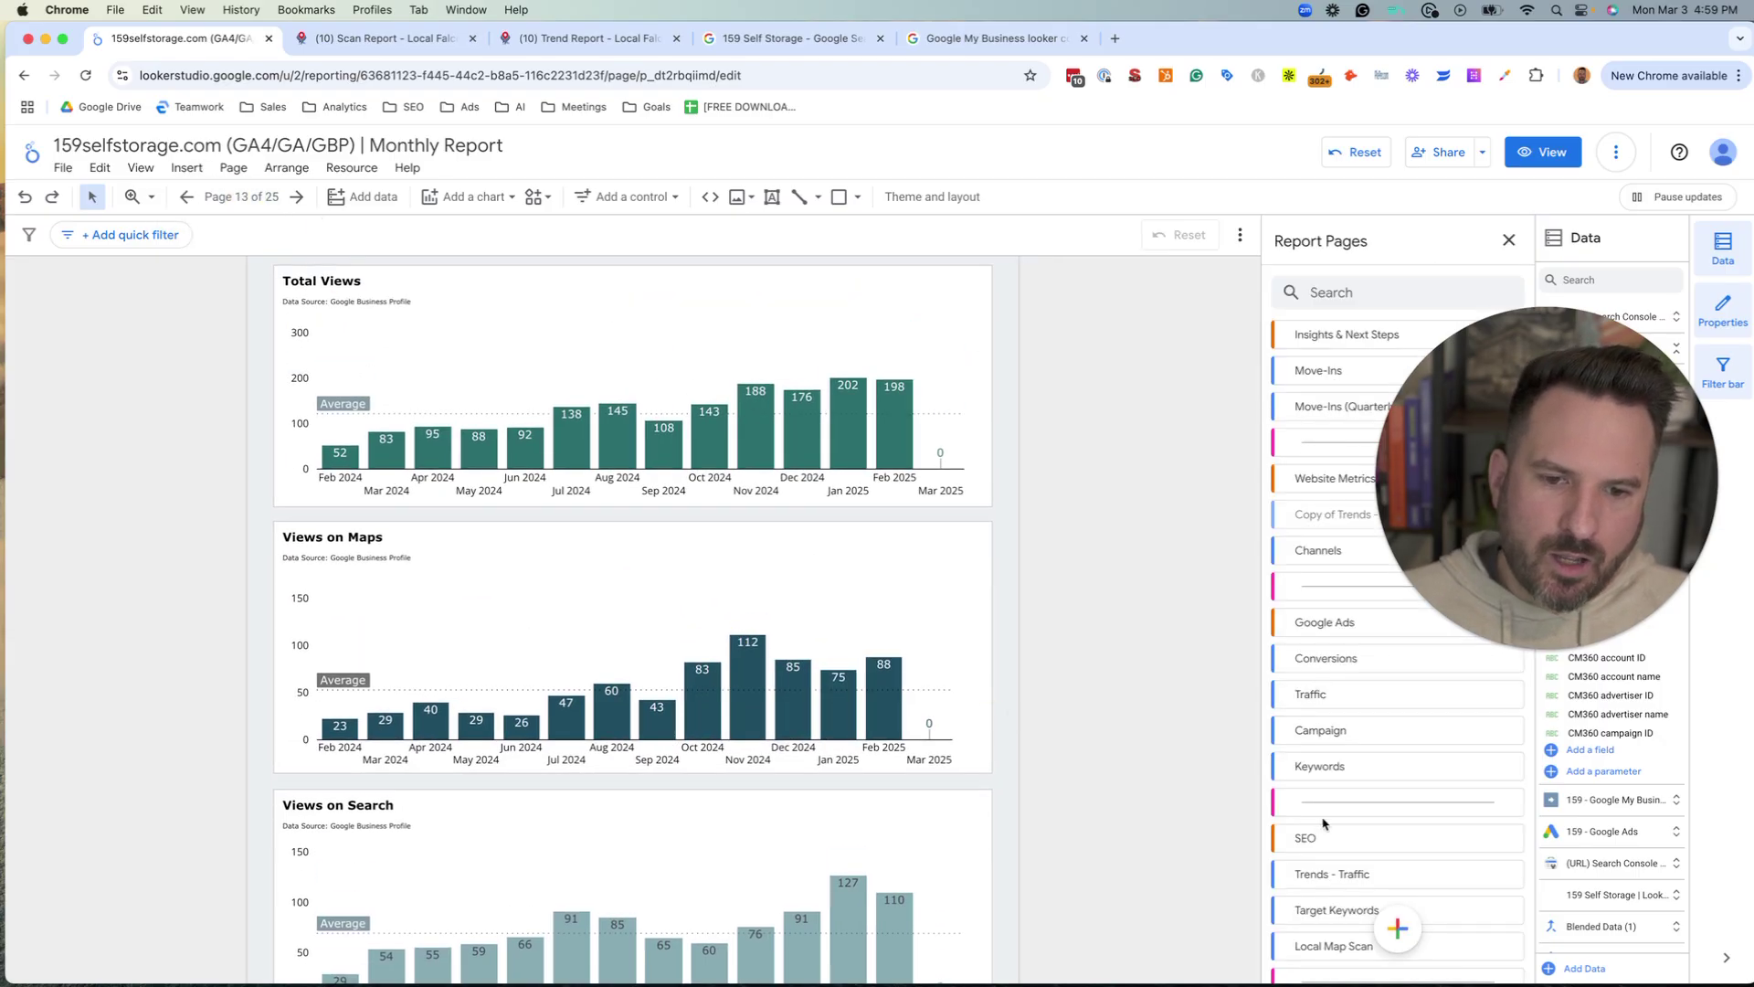
pyautogui.scroll(-3, 1323, 823)
pyautogui.scroll(-2, 1343, 768)
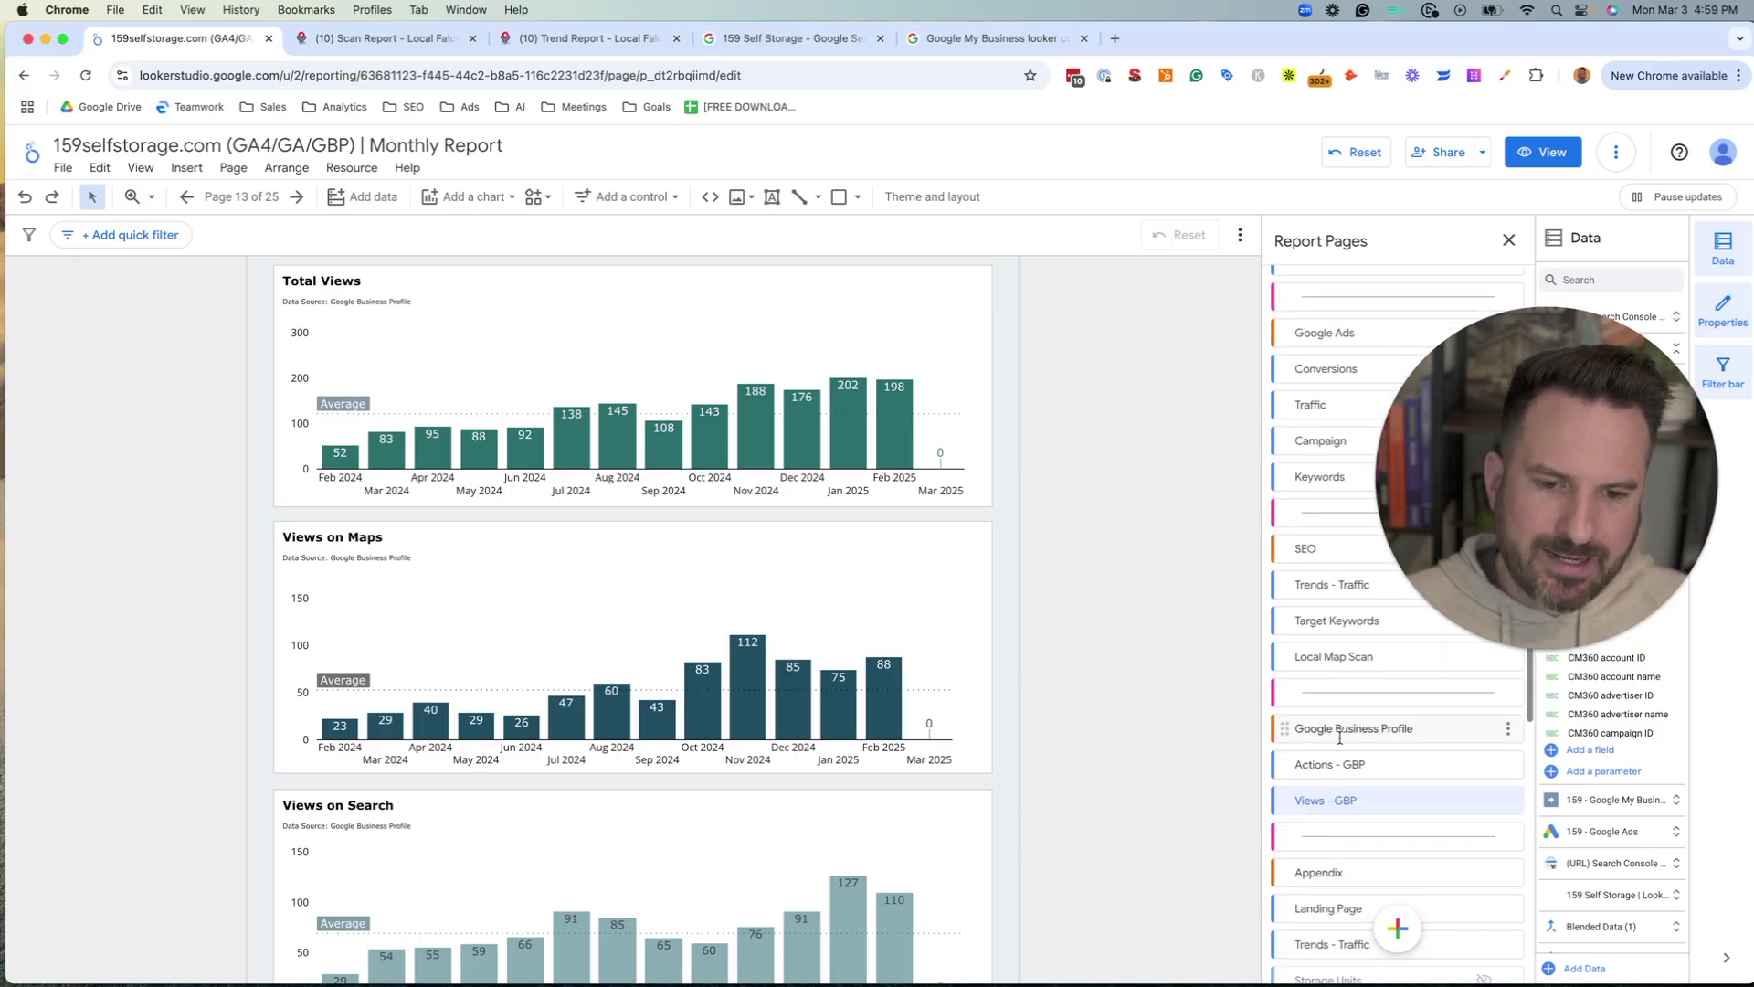
pyautogui.scroll(-4, 1345, 754)
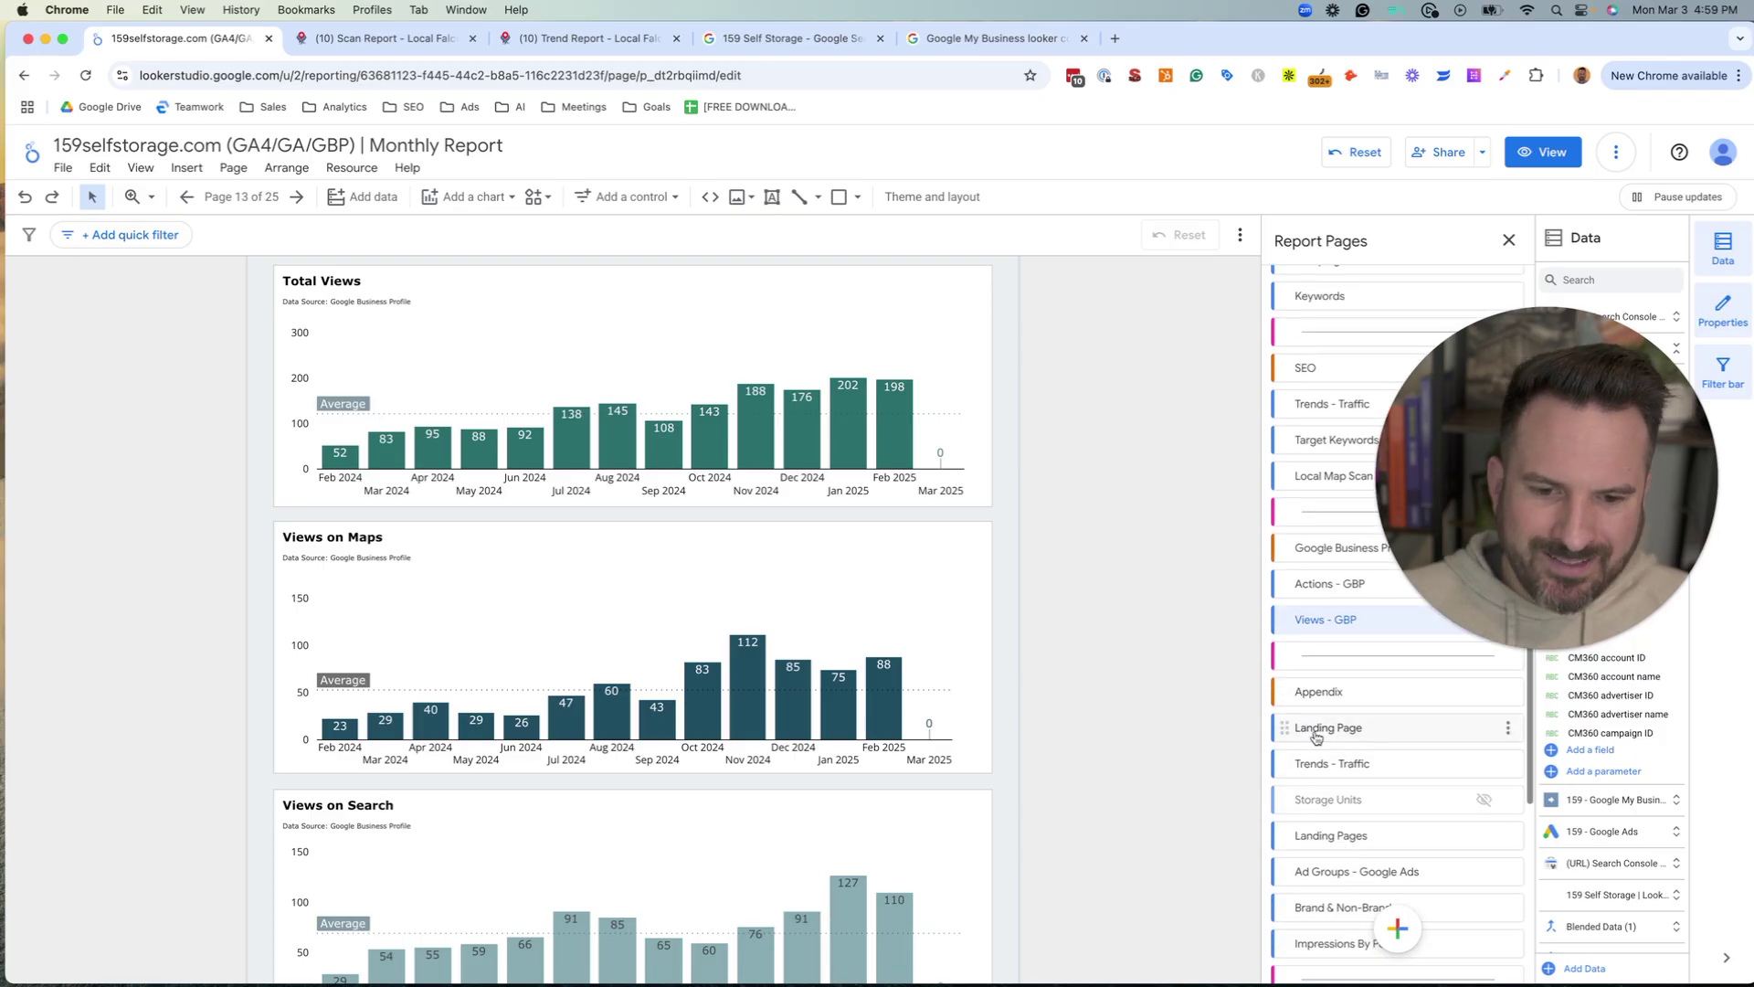
pyautogui.scroll(-2, 1377, 712)
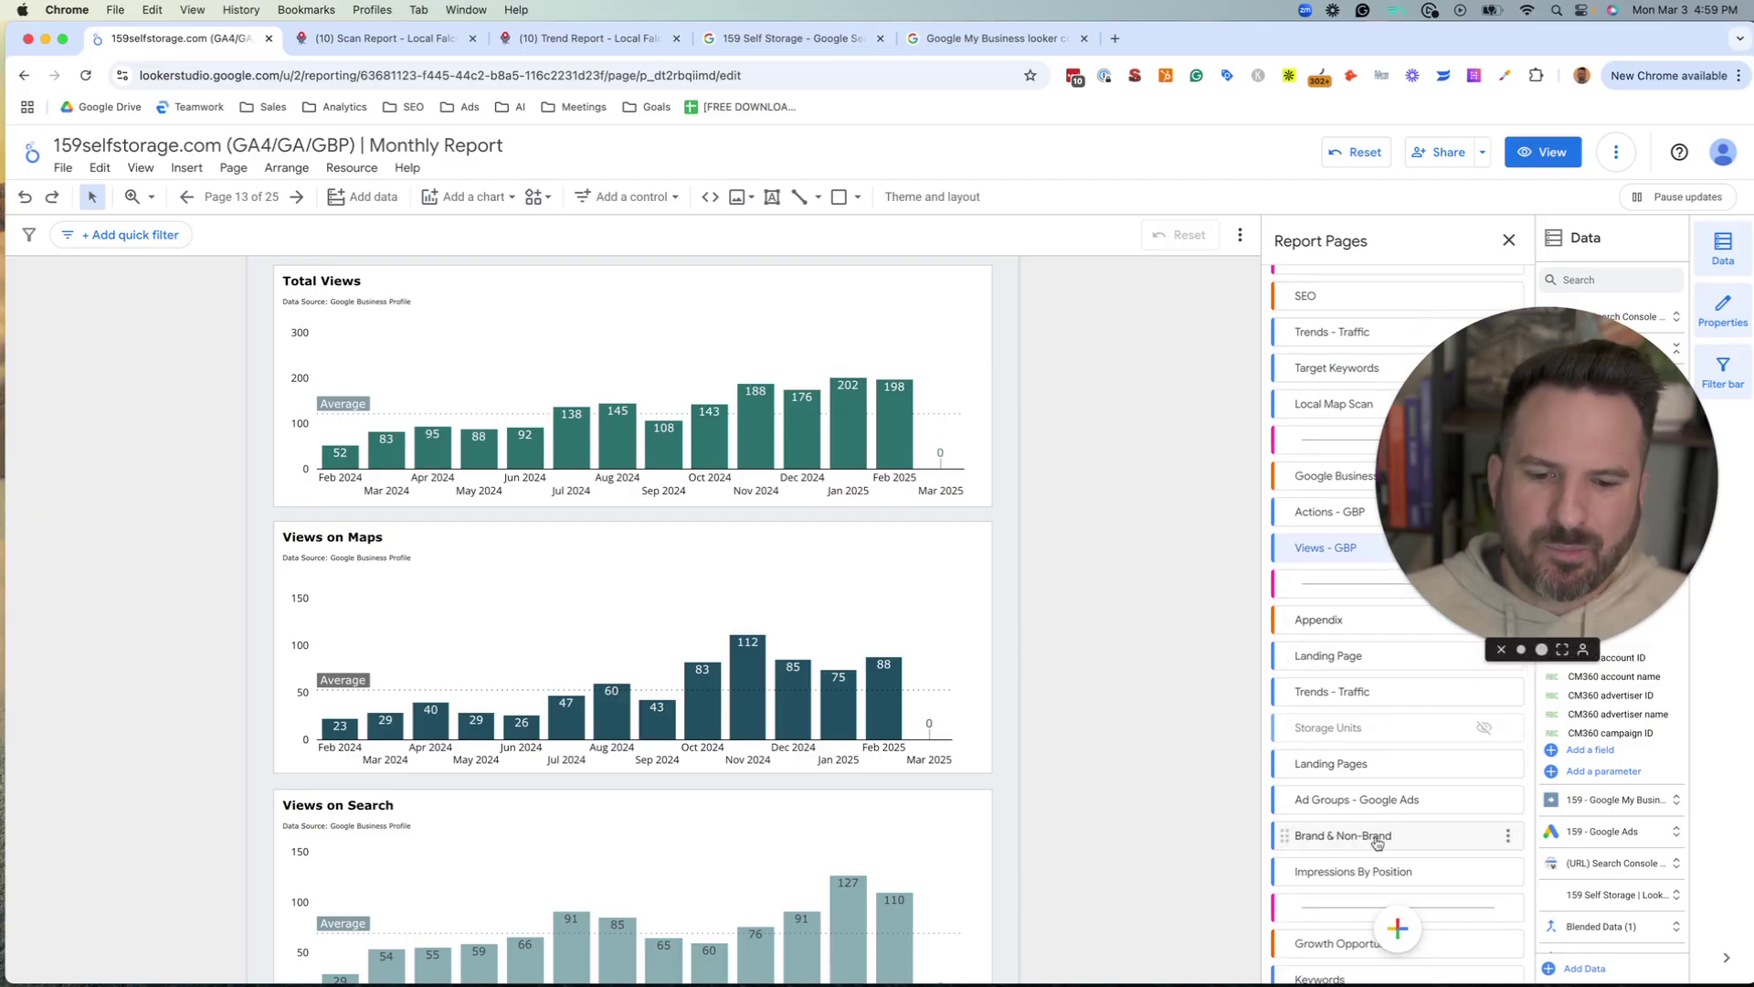
pyautogui.scroll(-3, 1377, 842)
pyautogui.scroll(1, 1325, 795)
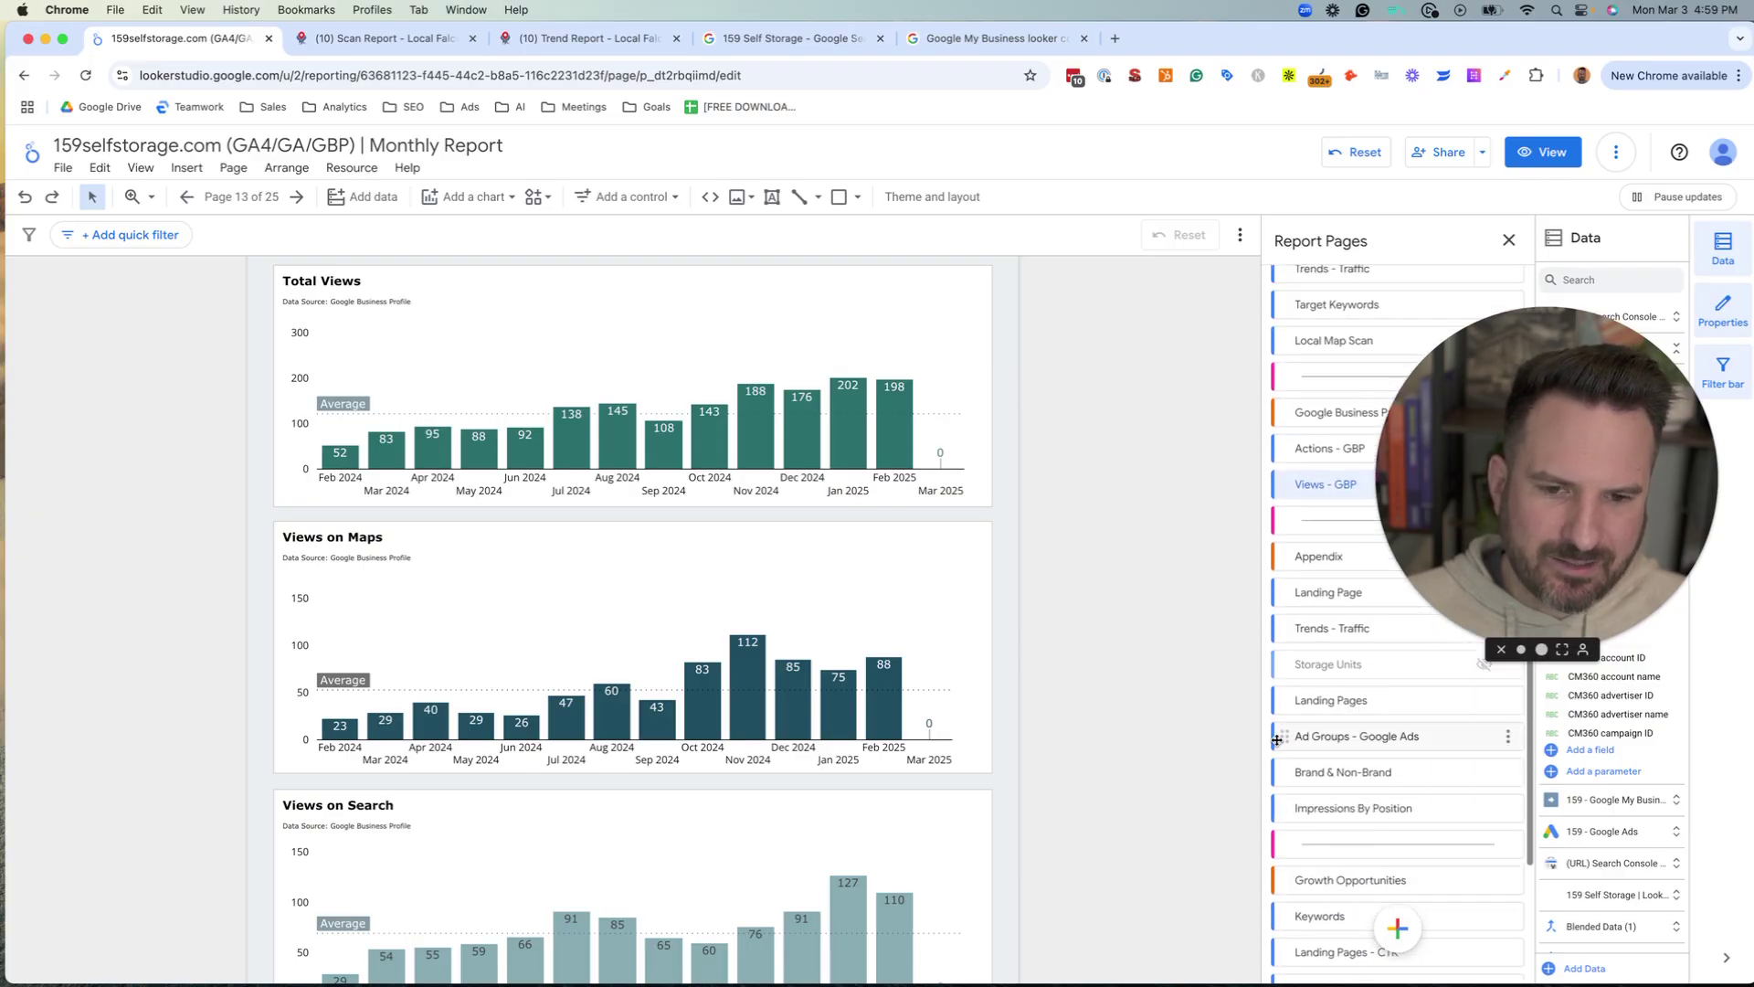
# - Hide the Views - GBP page in view mode and preview the report at the Actions - GBP page
pyautogui.scroll(3, 1448, 699)
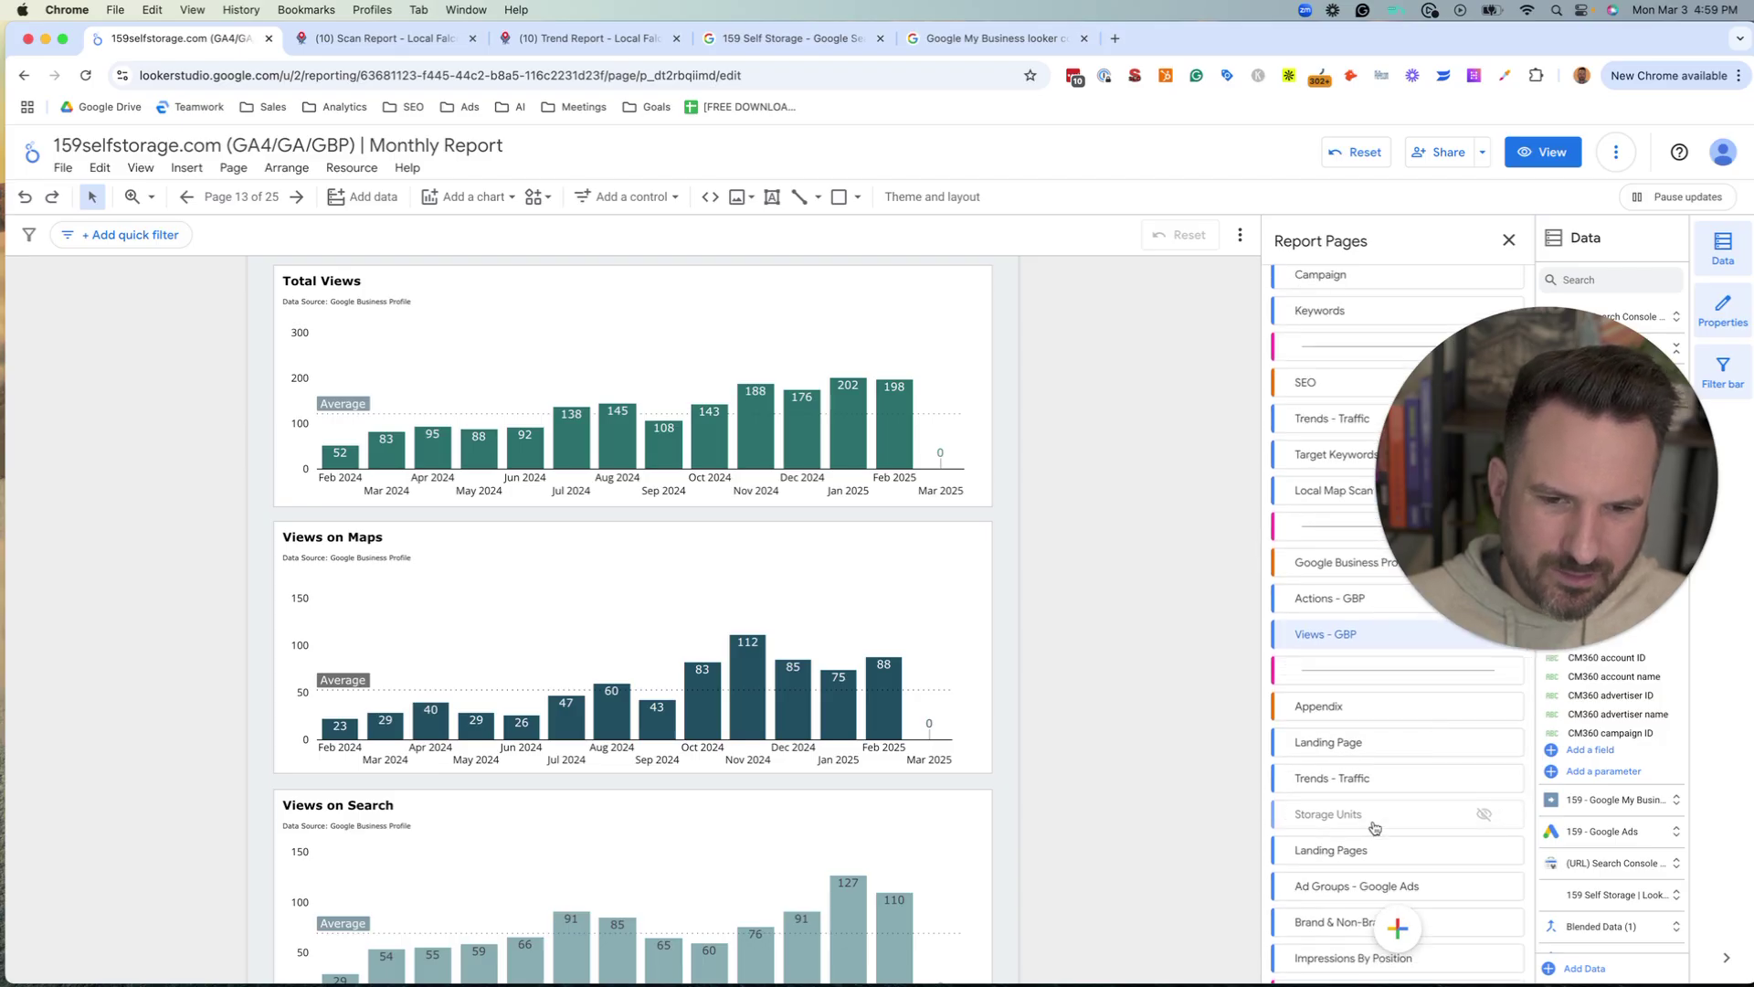
pyautogui.moveTo(1497, 454); pyautogui.dragTo(768, 548)
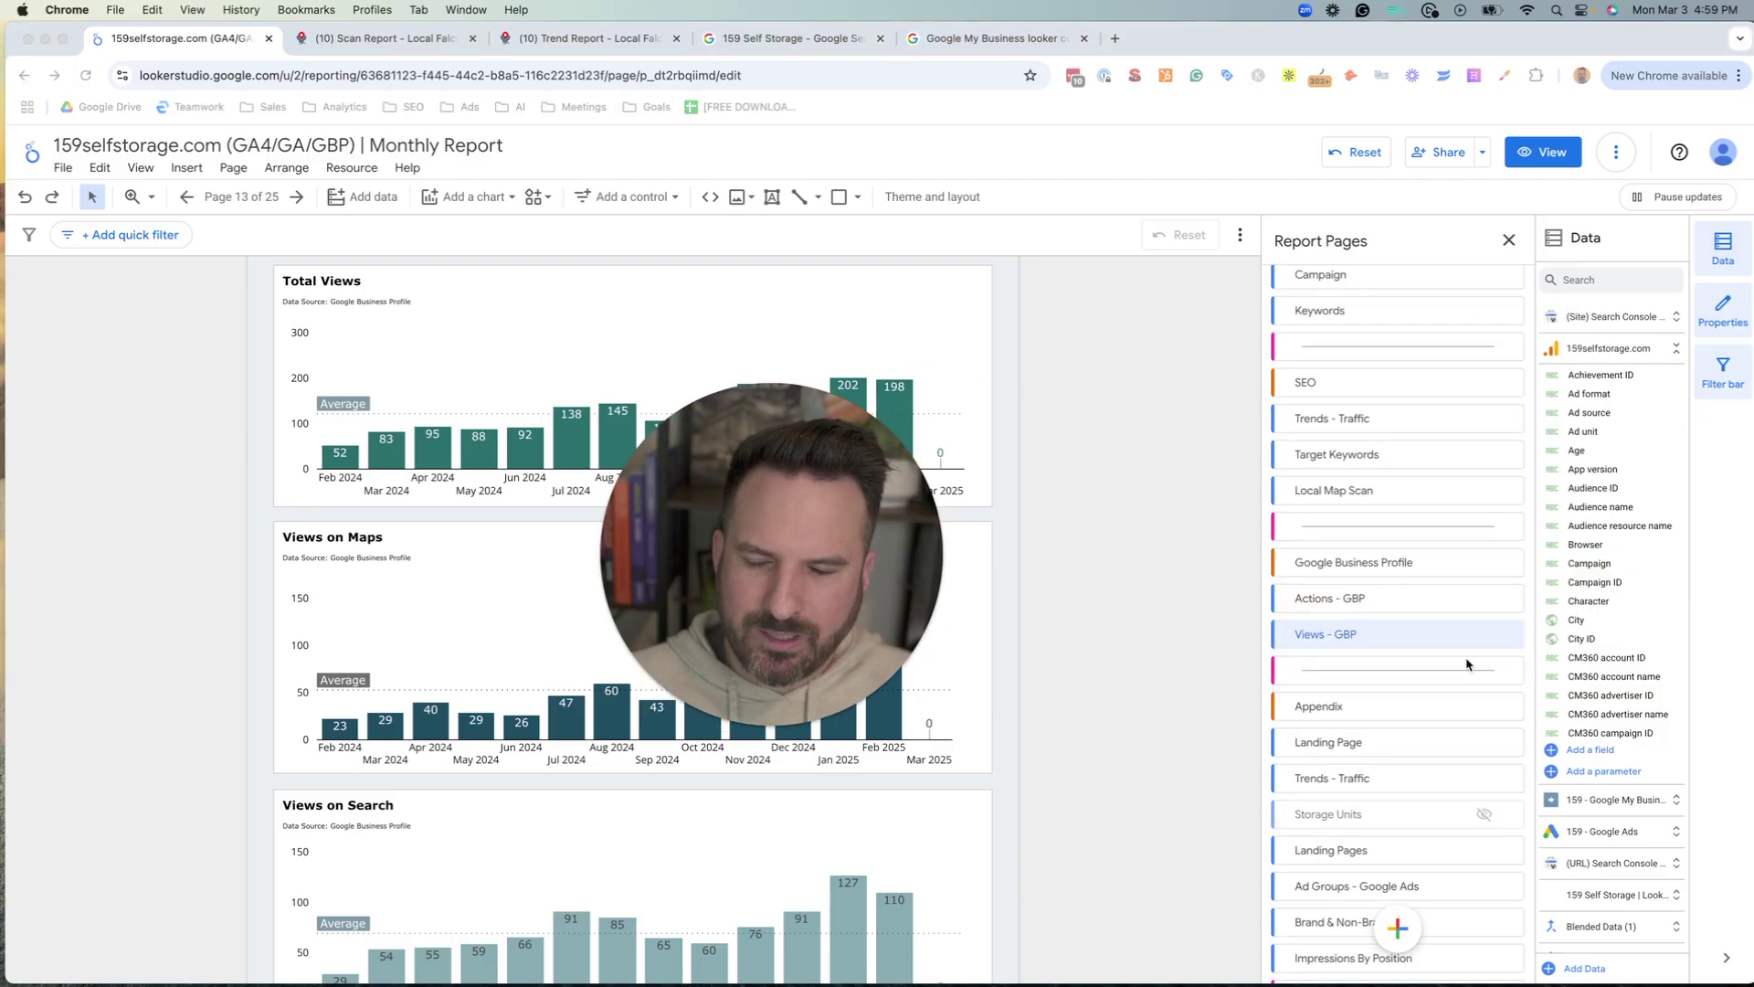
pyautogui.click(1515, 637)
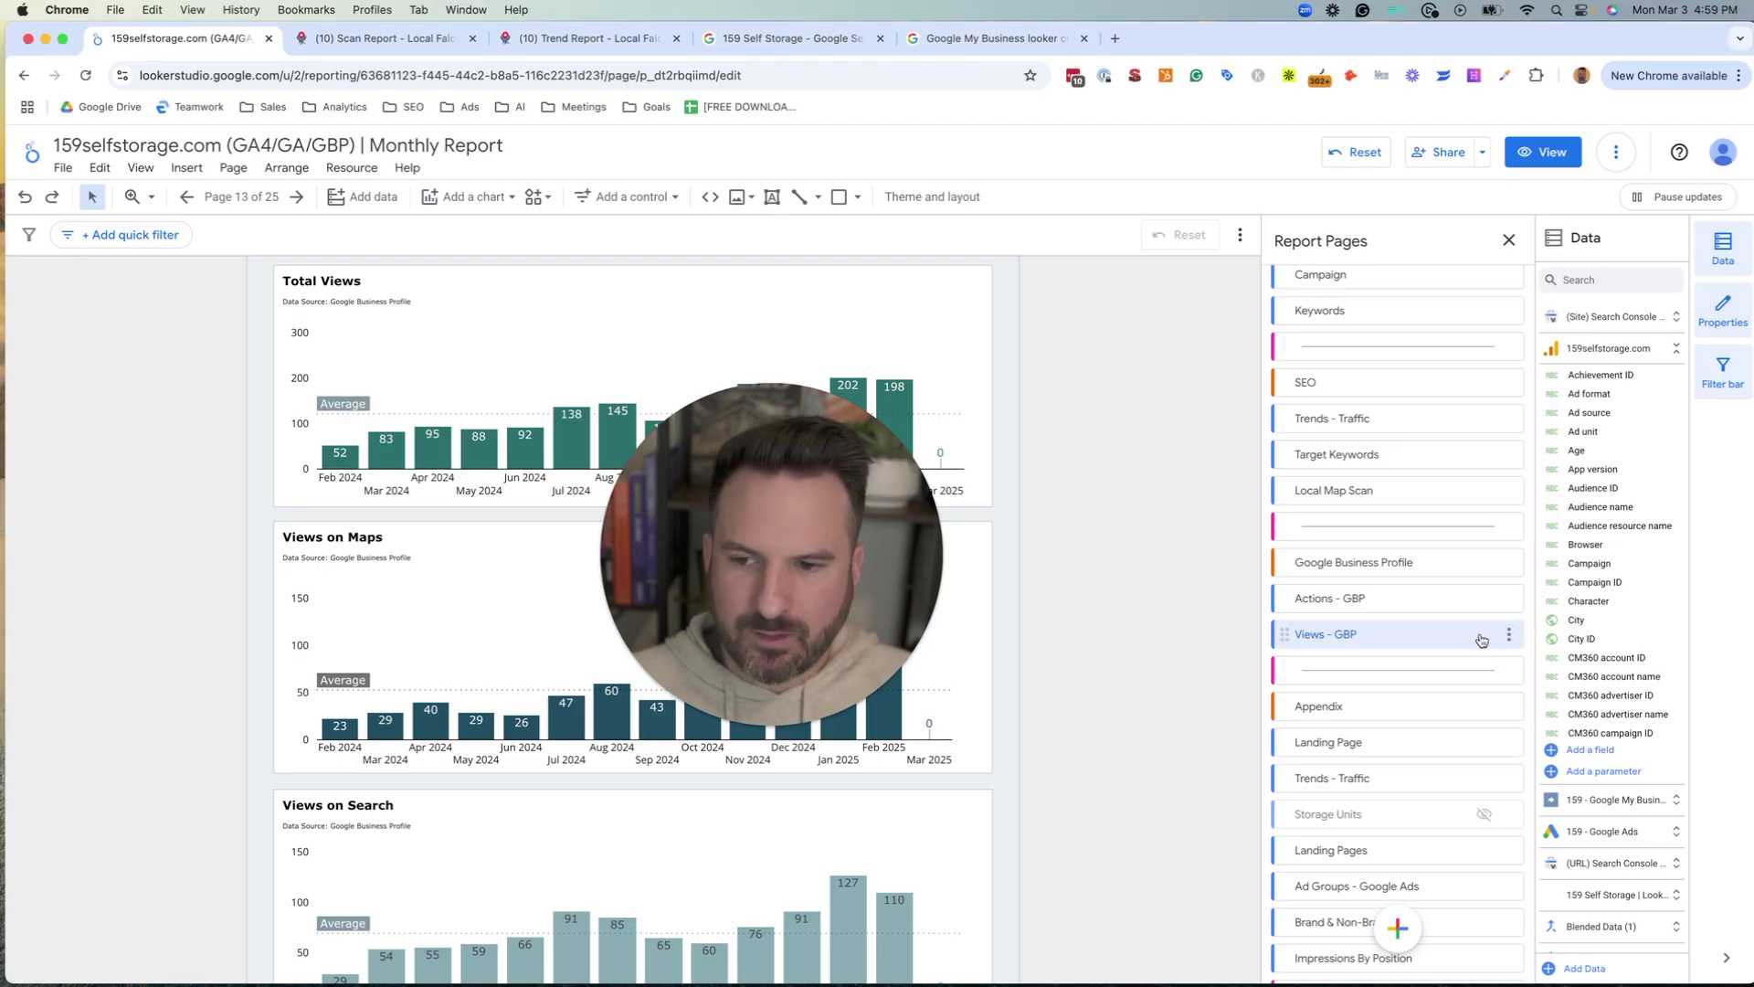
pyautogui.click(1508, 635)
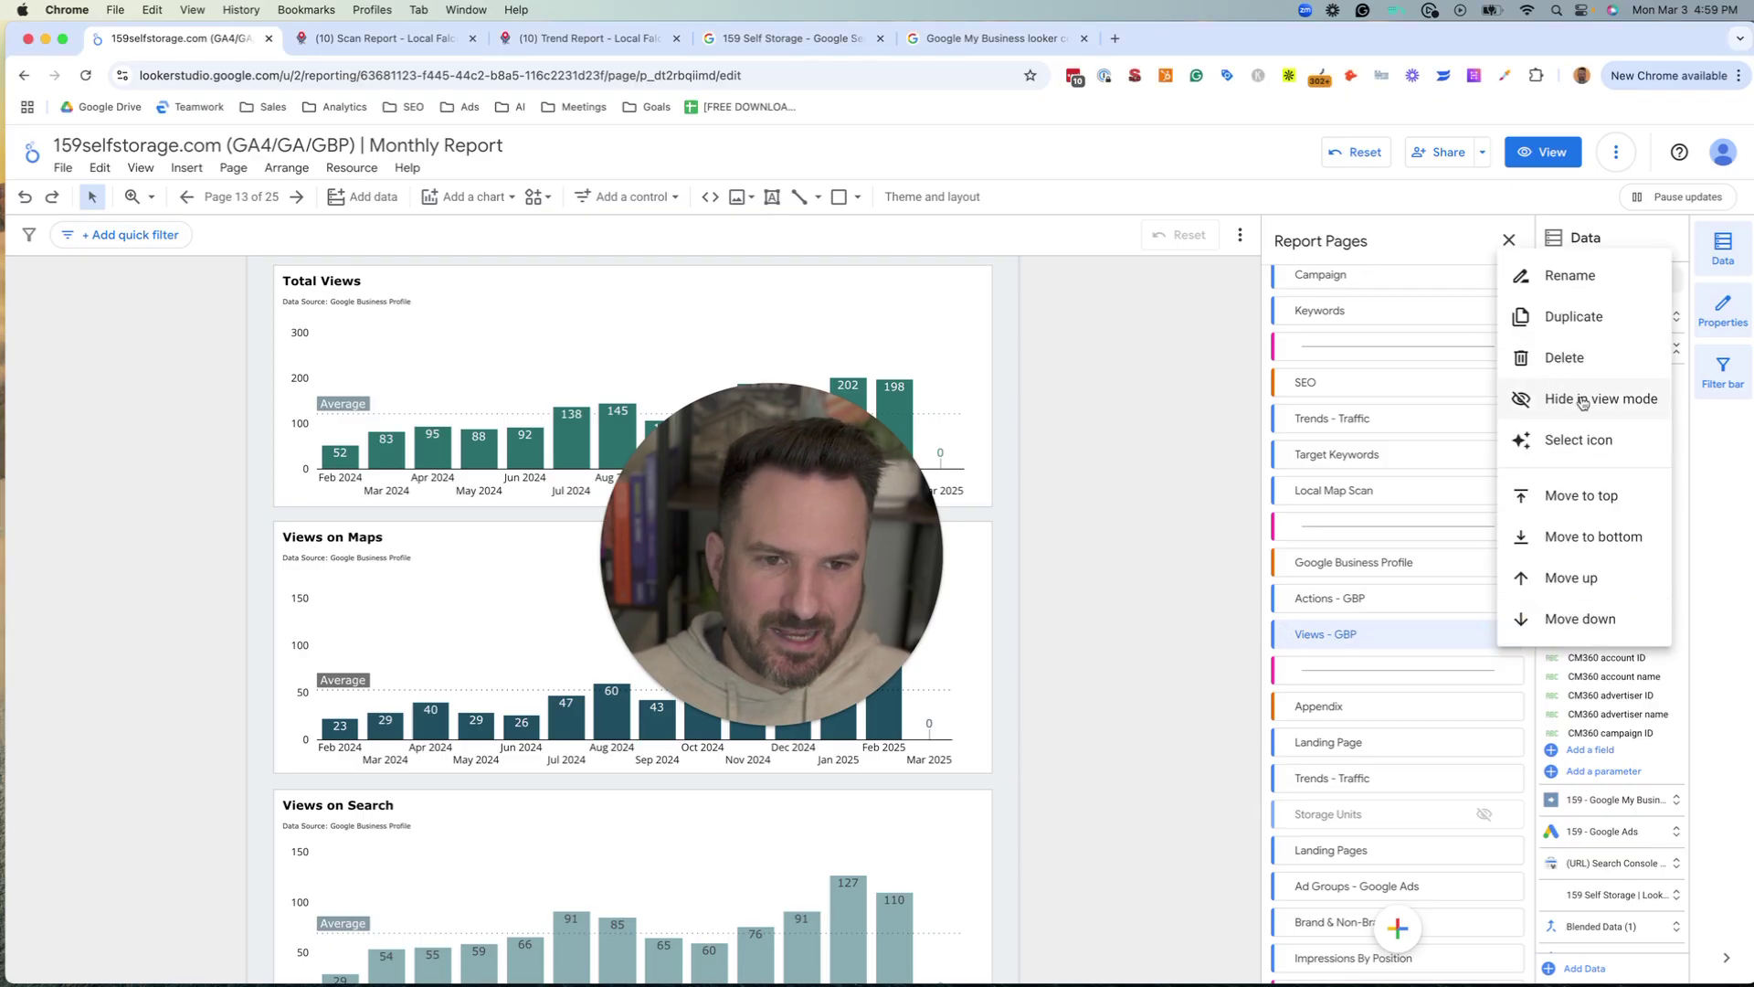
pyautogui.click(1558, 396)
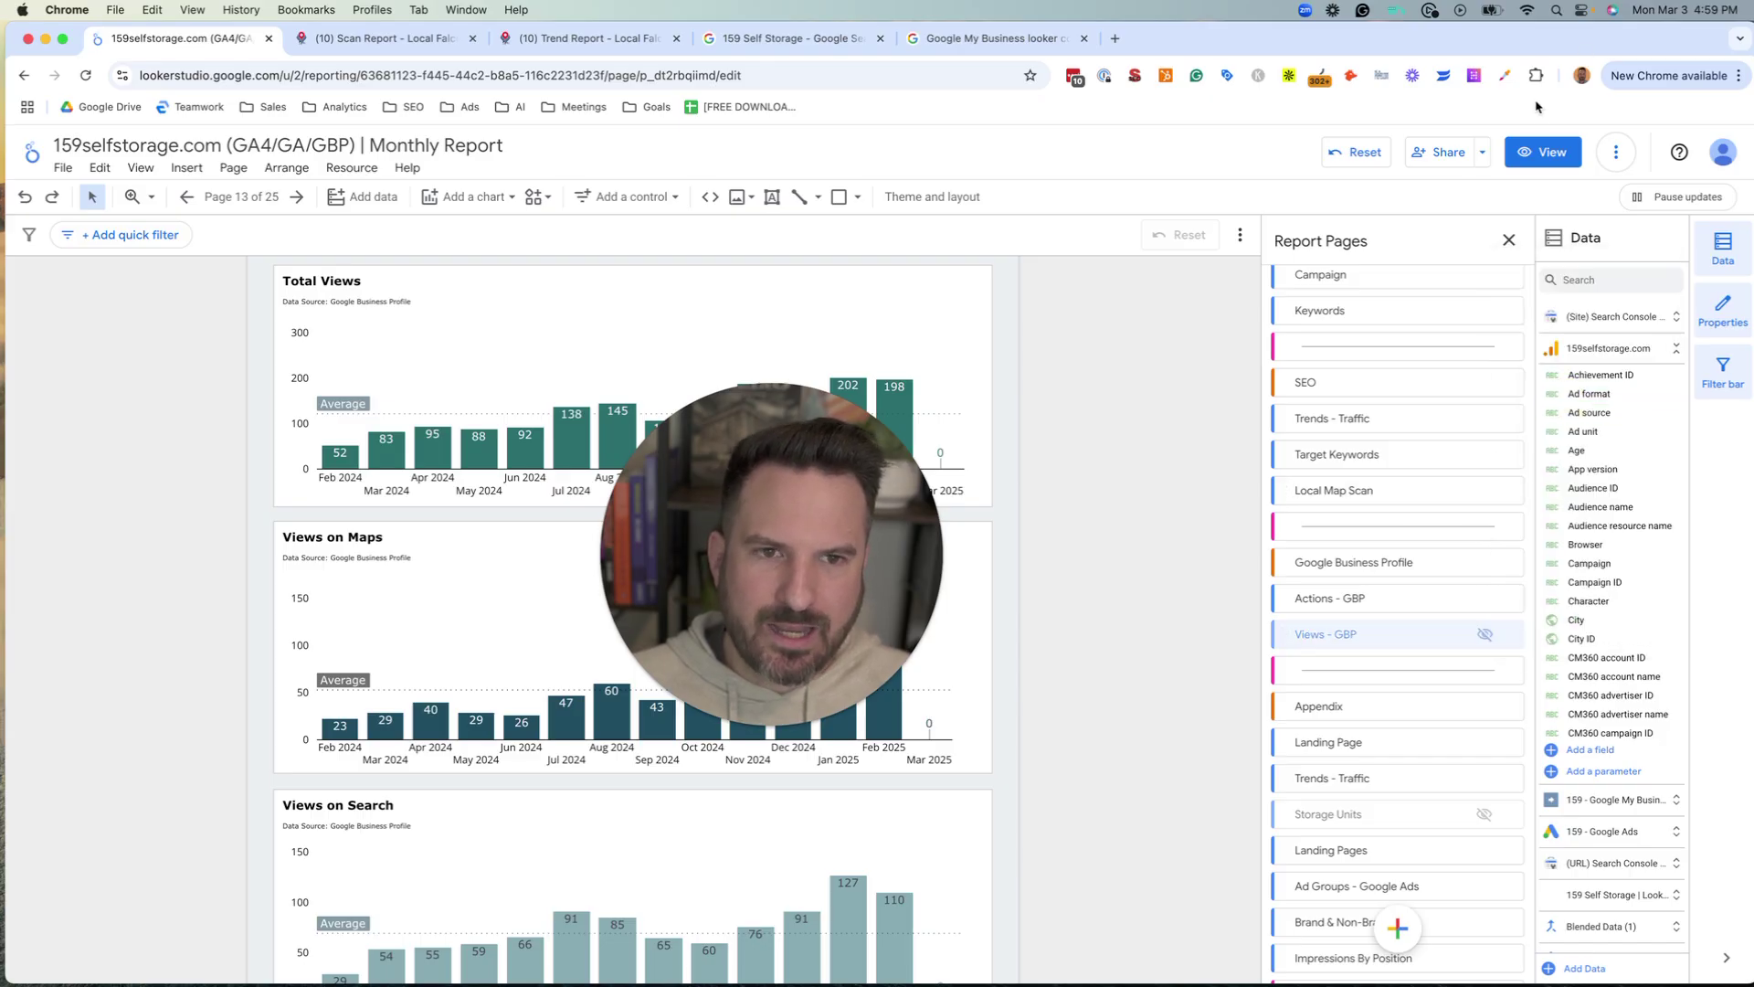
pyautogui.click(1544, 152)
pyautogui.click(86, 797)
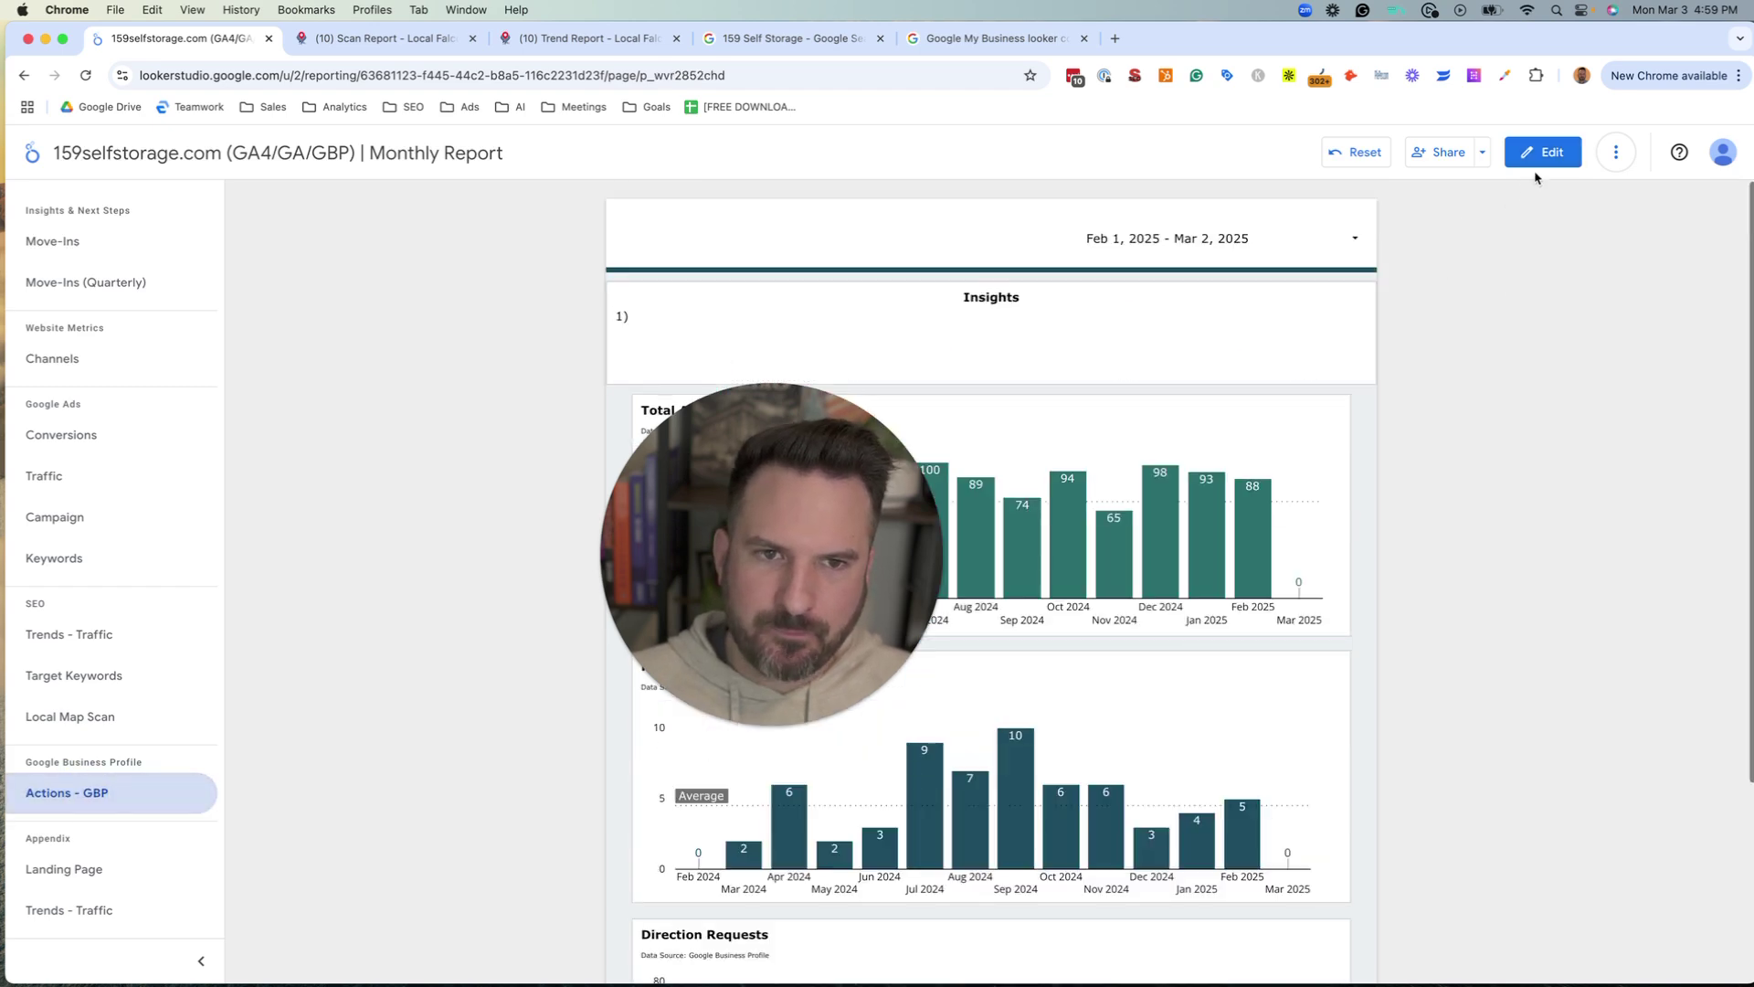
# - Return to editing the report and make the hidden Views - GBP page visible in view mode again
pyautogui.click(1544, 152)
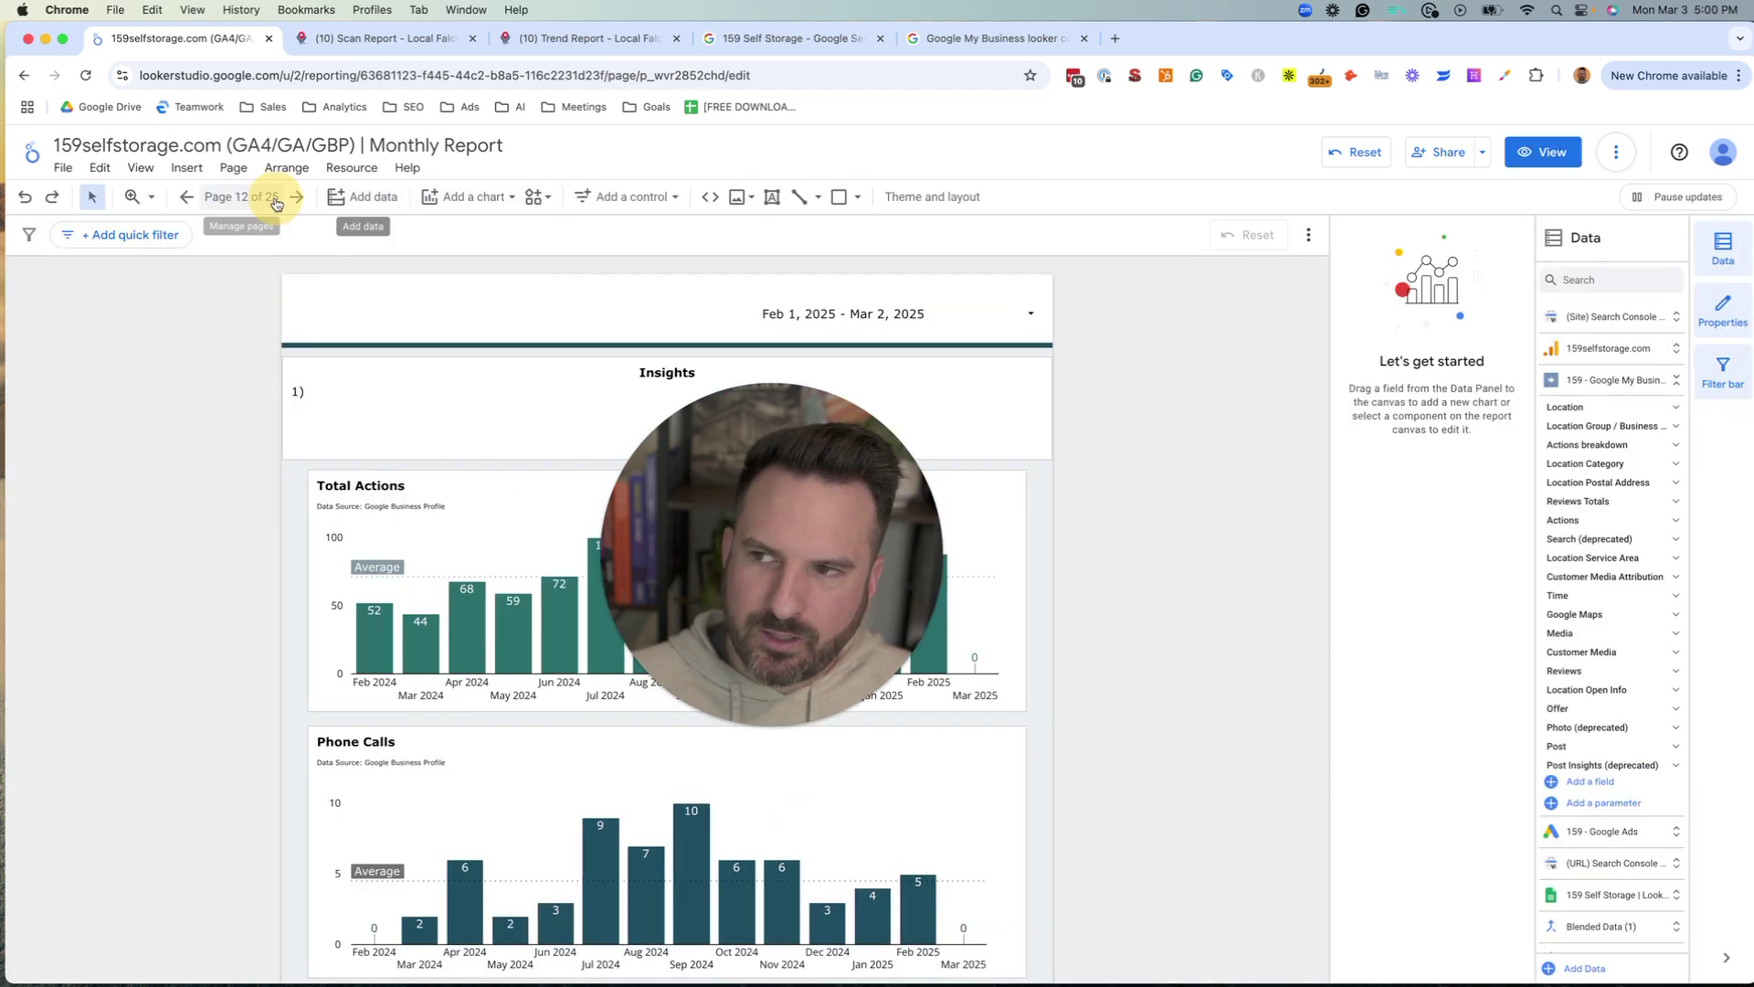
pyautogui.click(245, 197)
pyautogui.scroll(-5, 1414, 740)
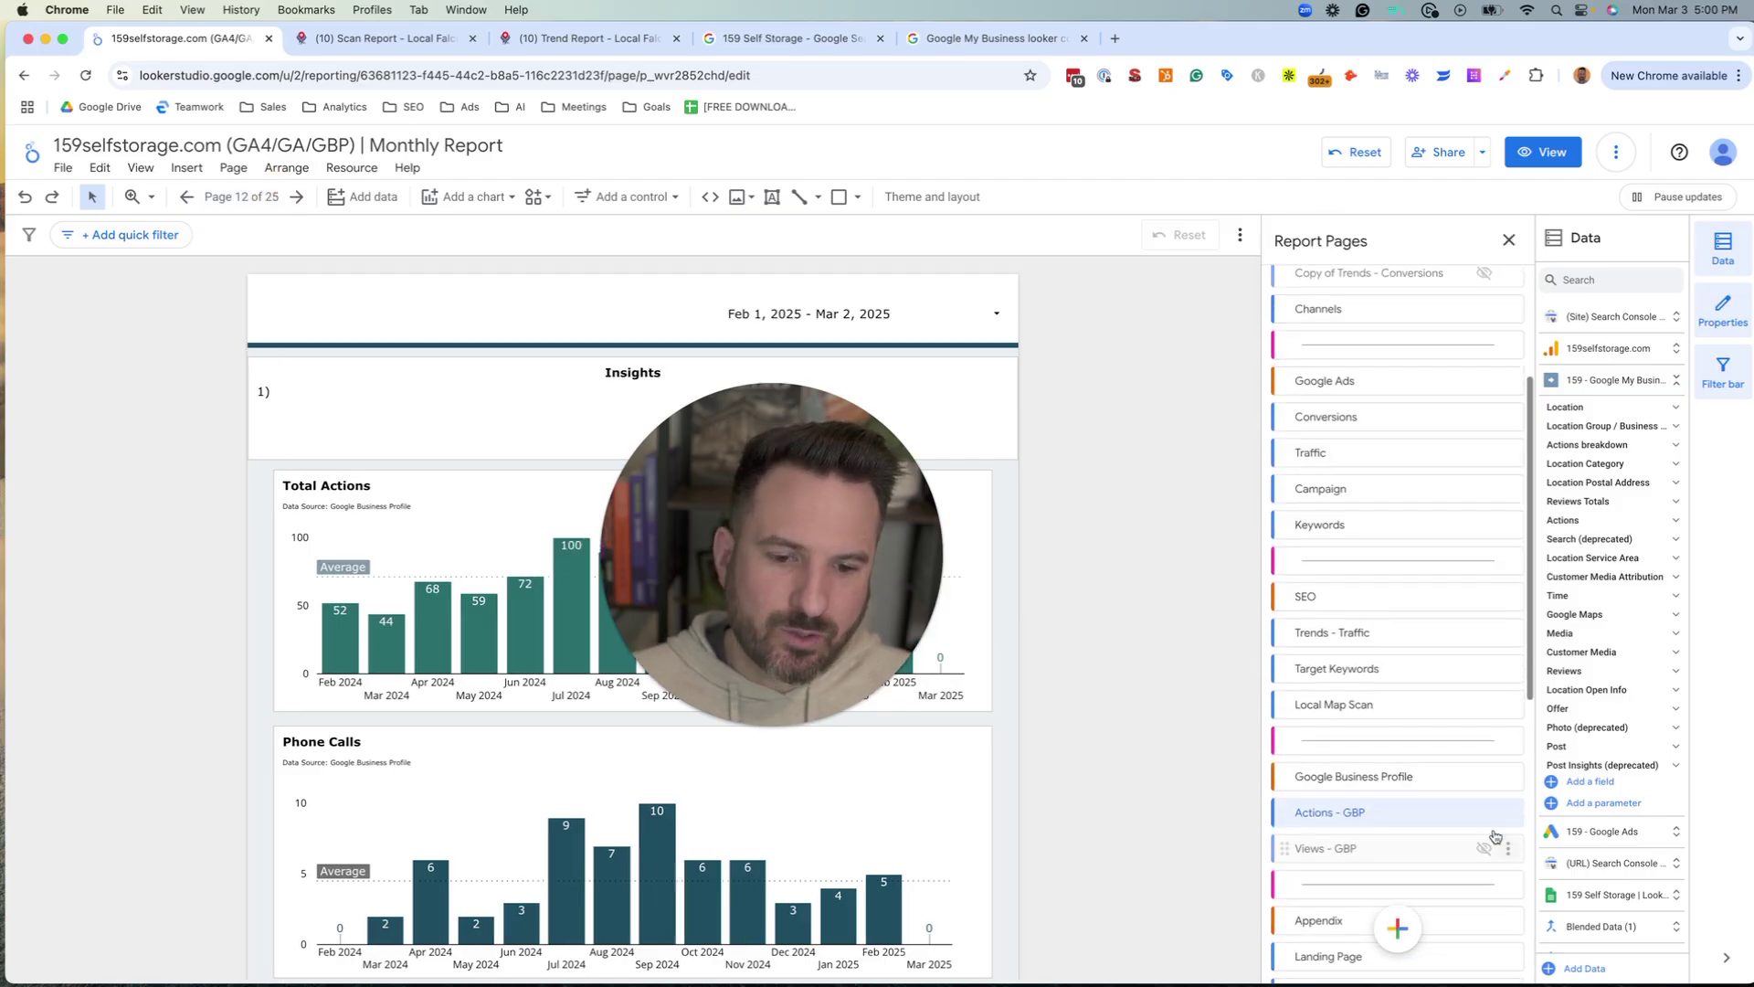
pyautogui.click(1505, 851)
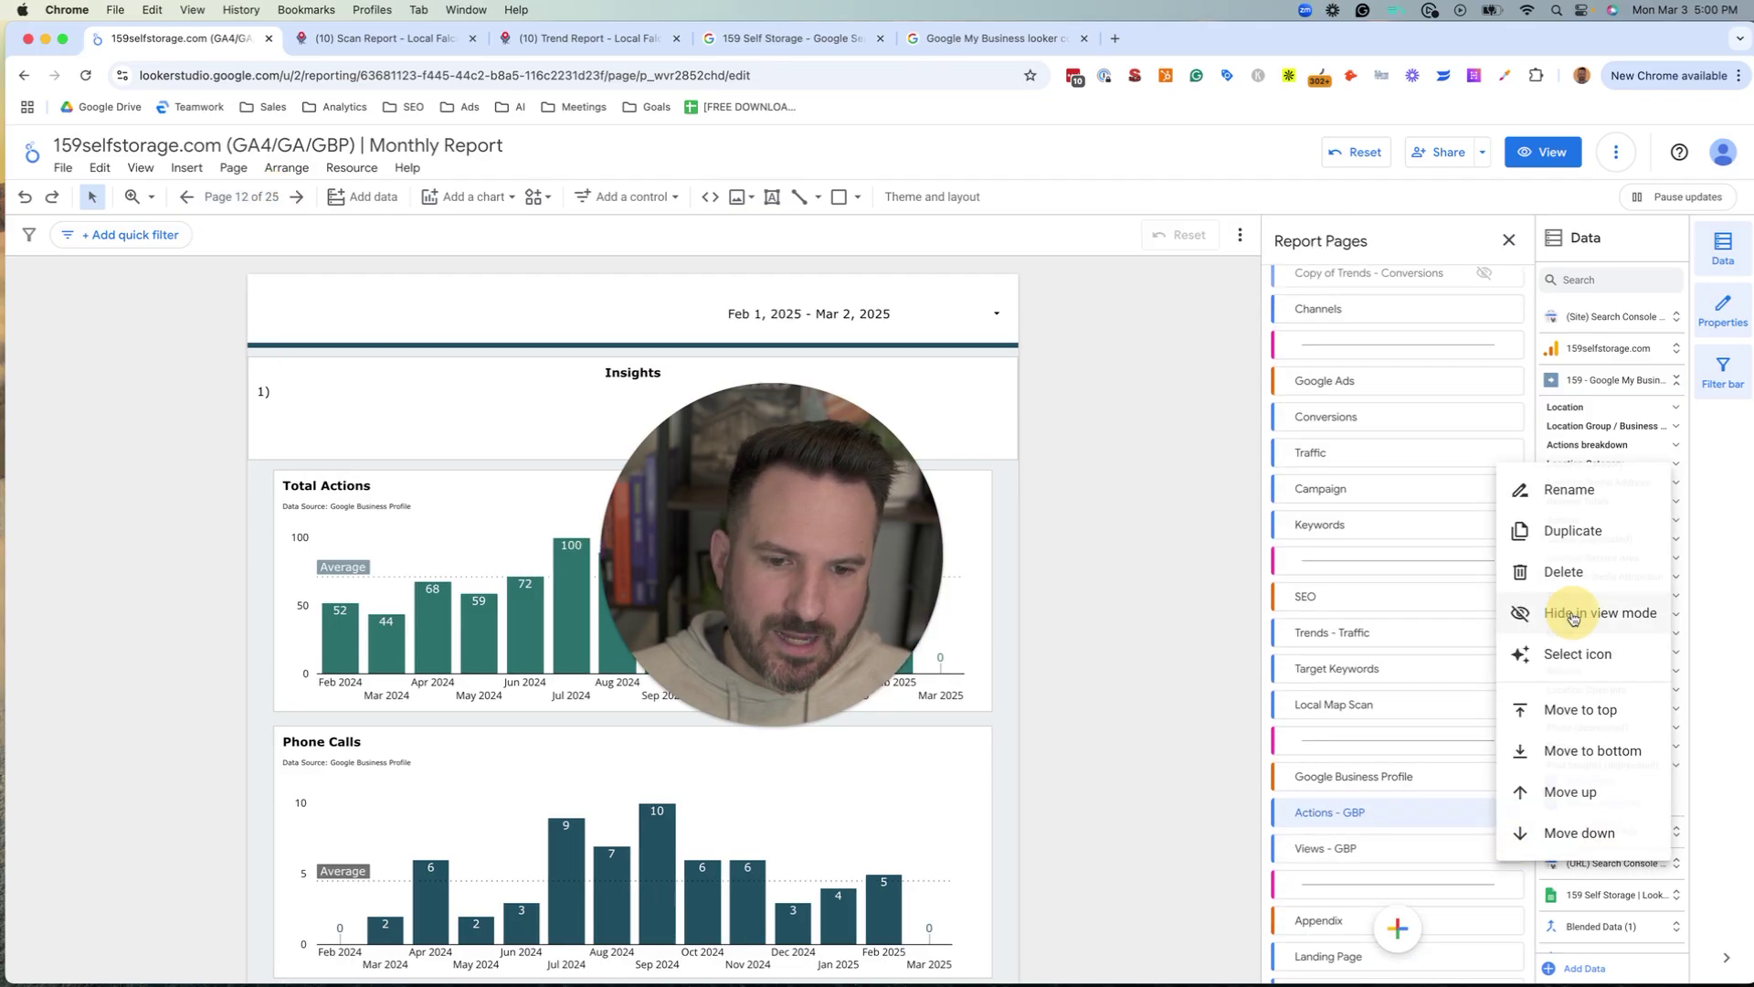
pyautogui.click(1564, 615)
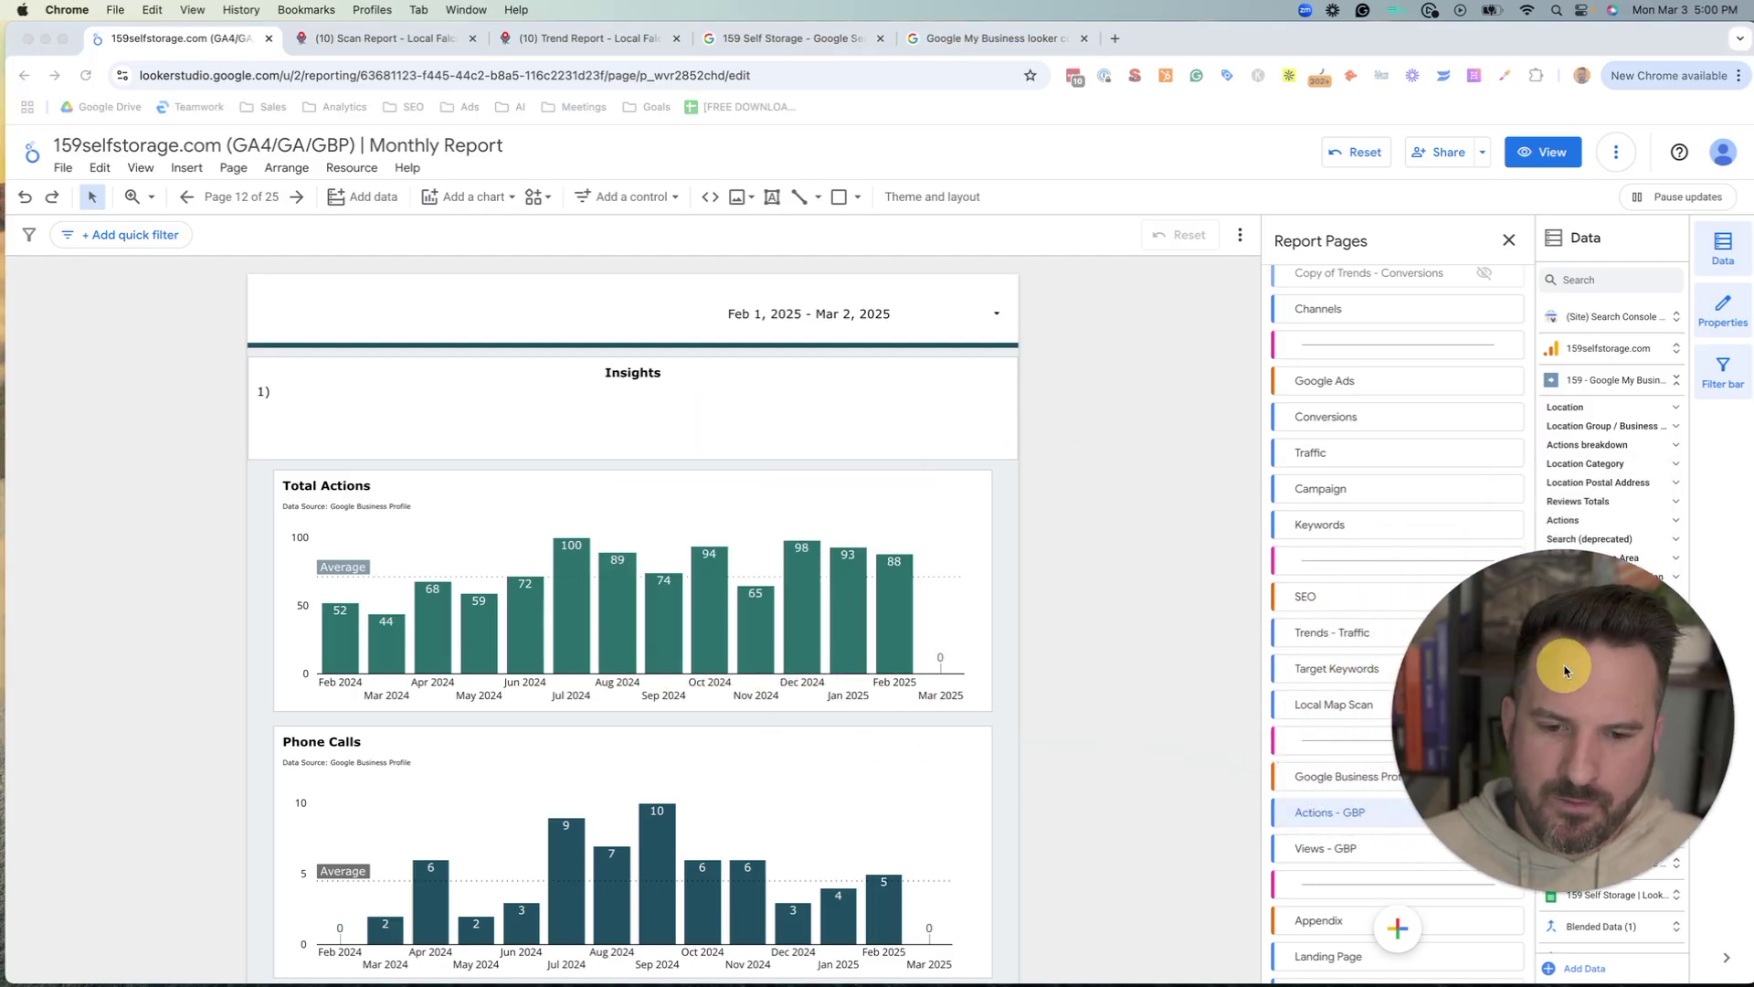
# - Look through the full list of report pages, switch the report to view mode and examine its page navigation
pyautogui.scroll(-6, 1338, 505)
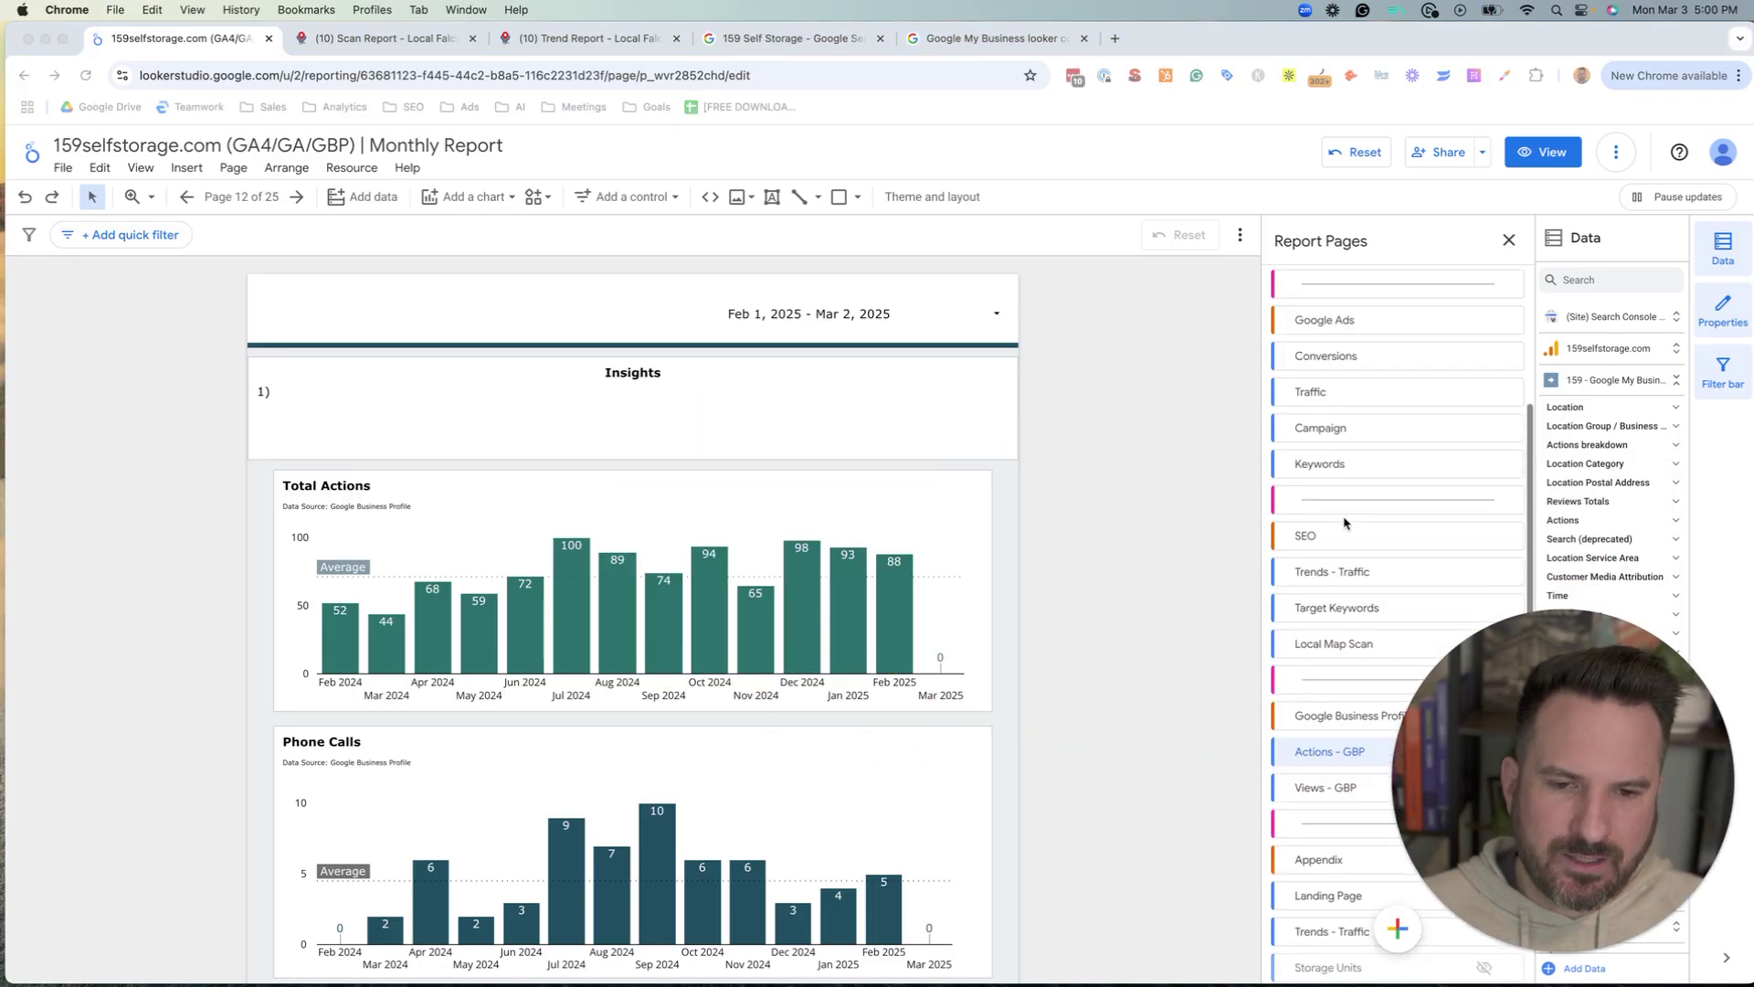
pyautogui.scroll(8, 1342, 528)
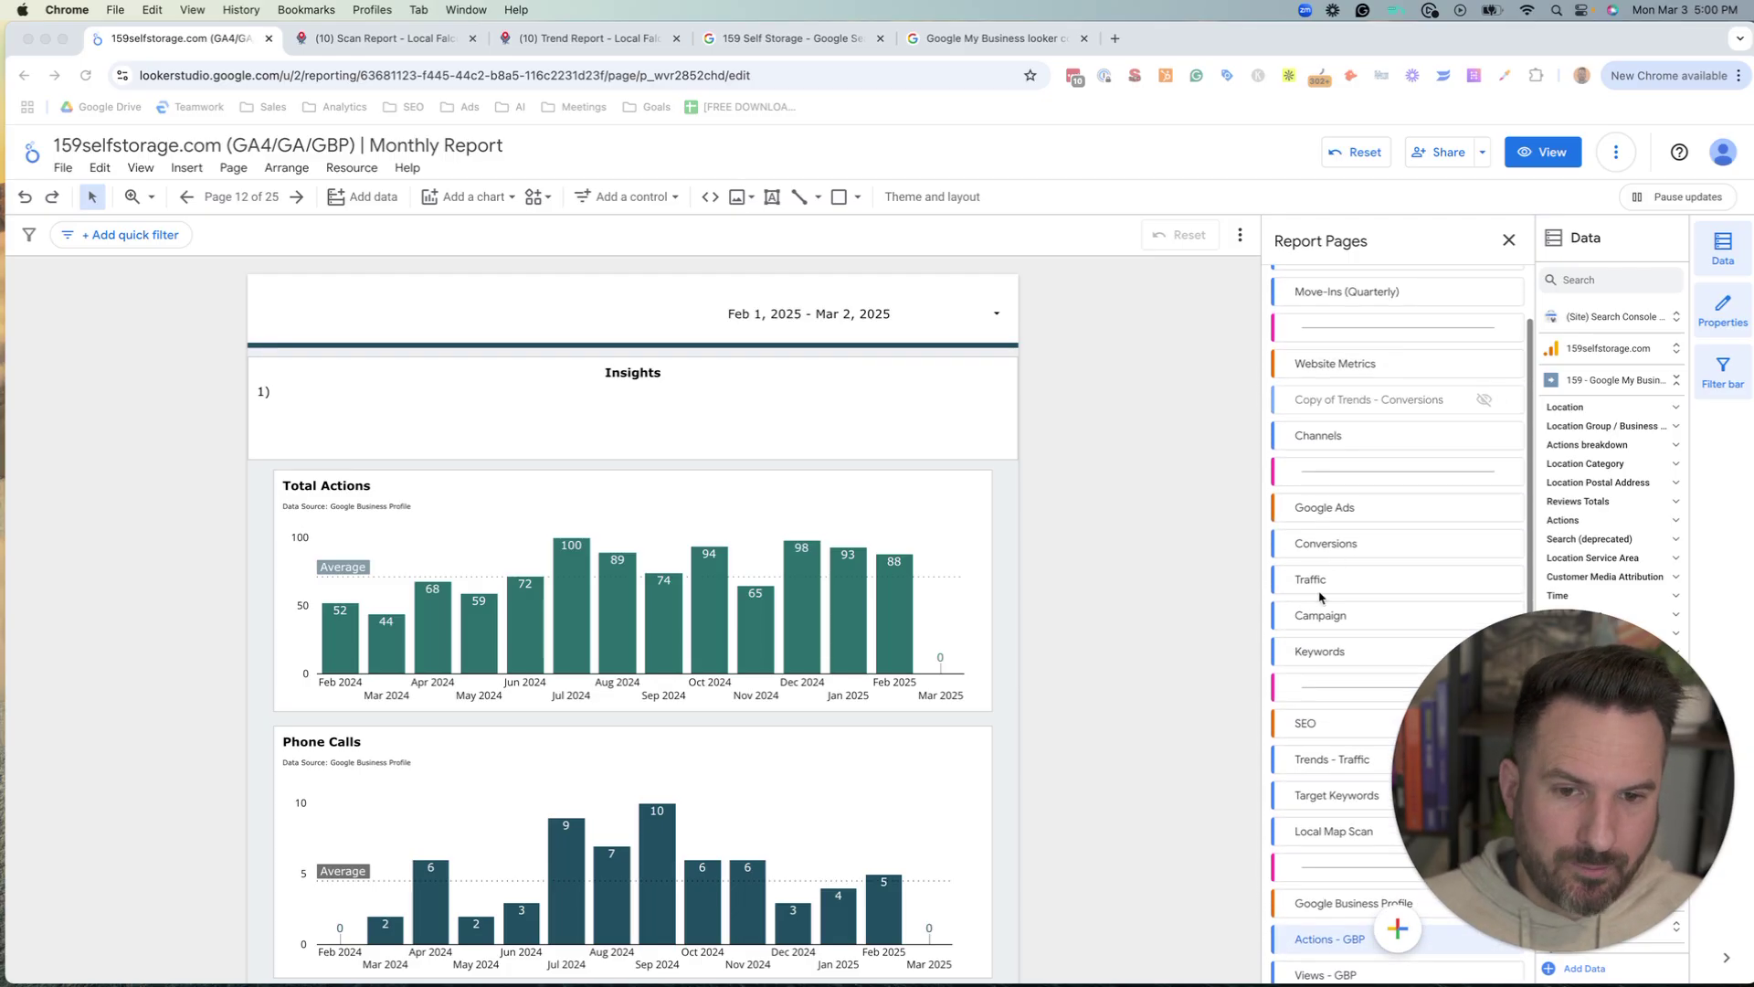
pyautogui.scroll(-8, 1324, 594)
pyautogui.click(1552, 153)
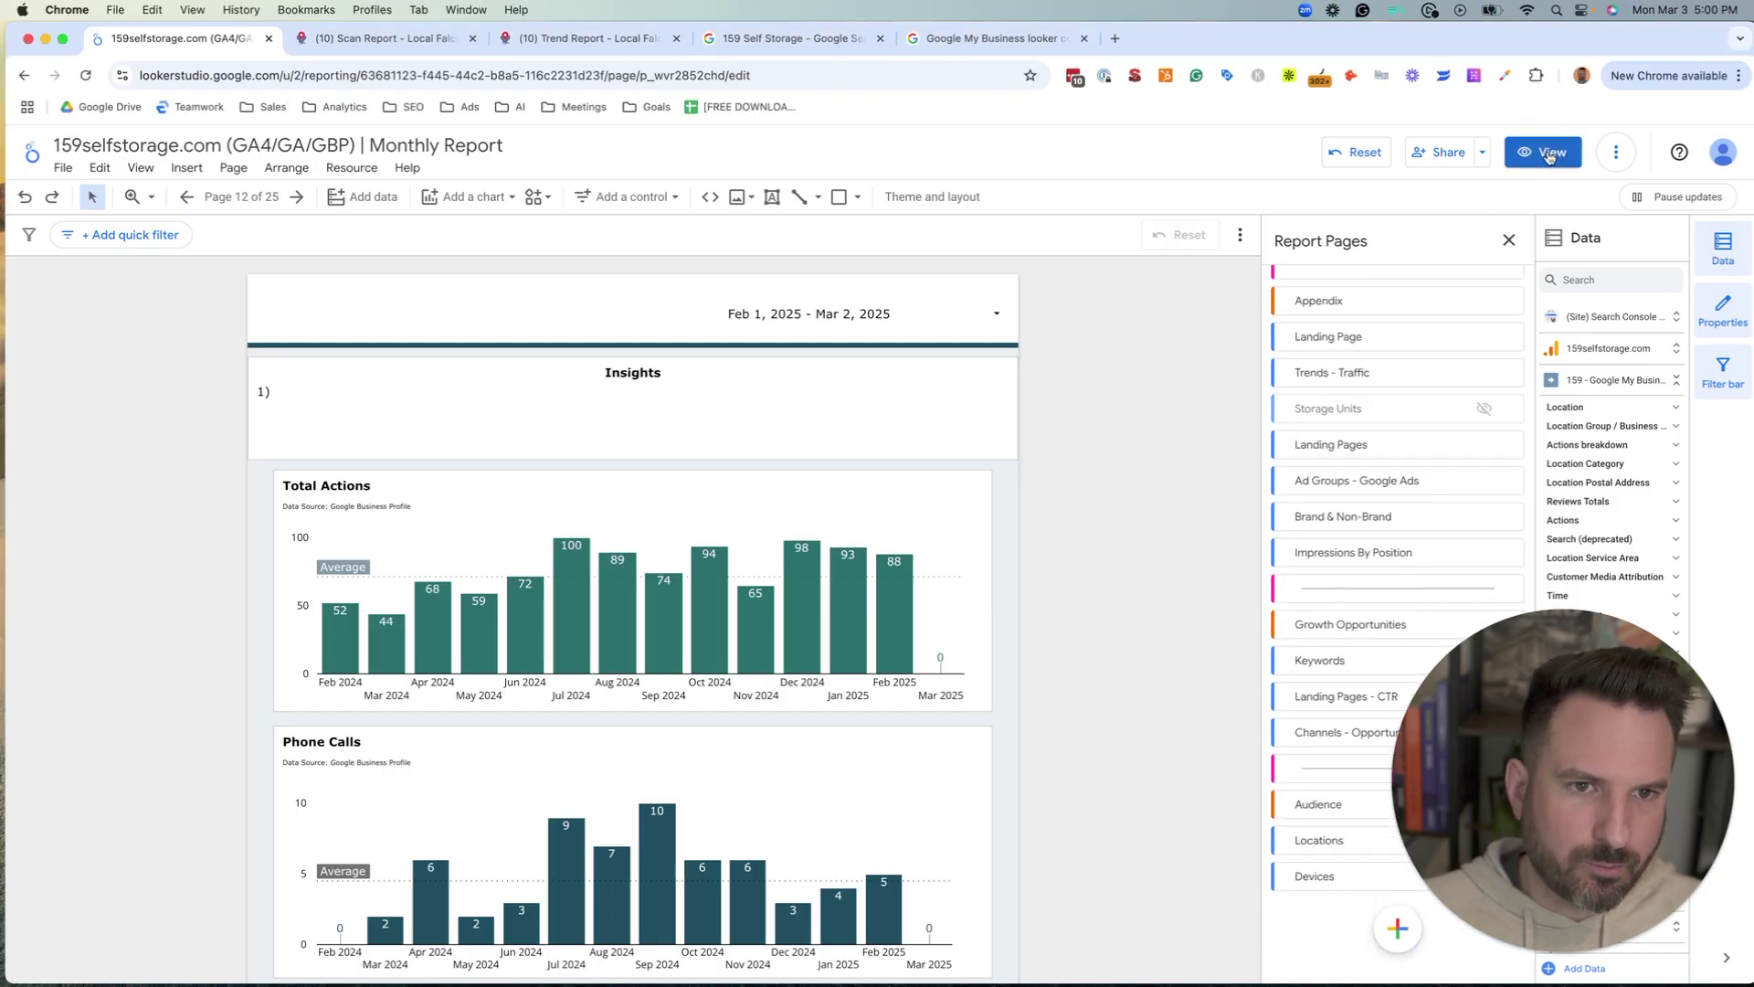
pyautogui.scroll(-5, 50, 731)
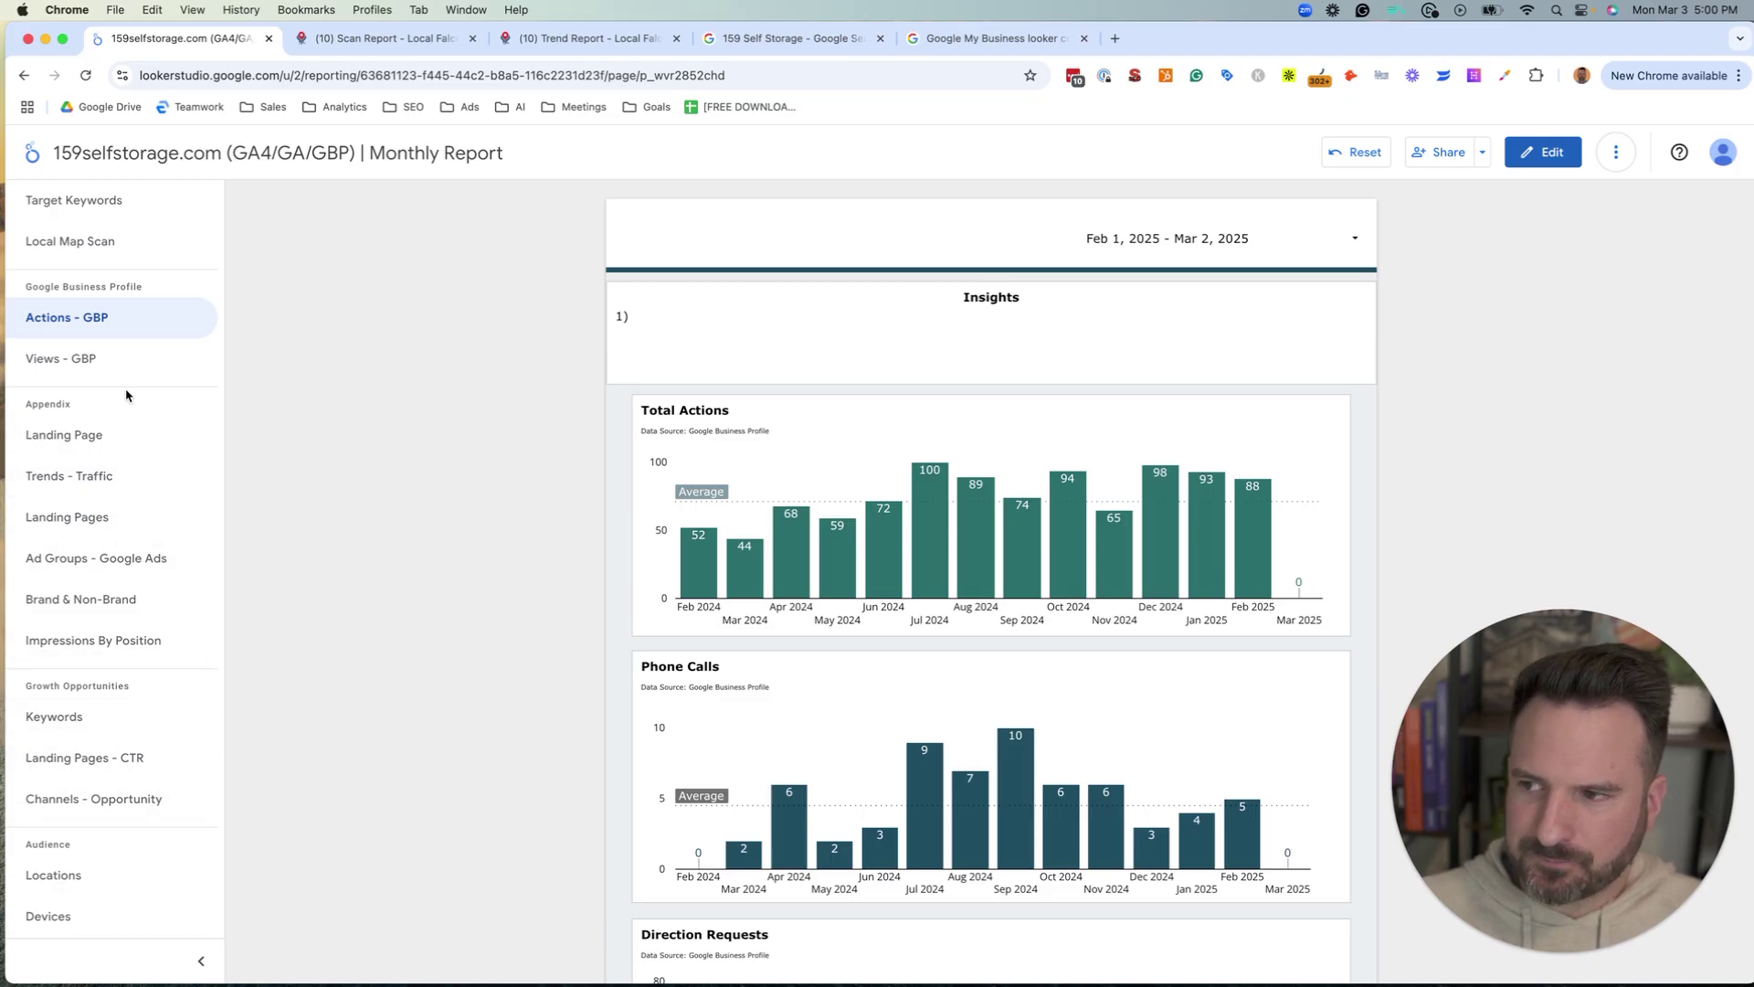
pyautogui.scroll(4, 105, 639)
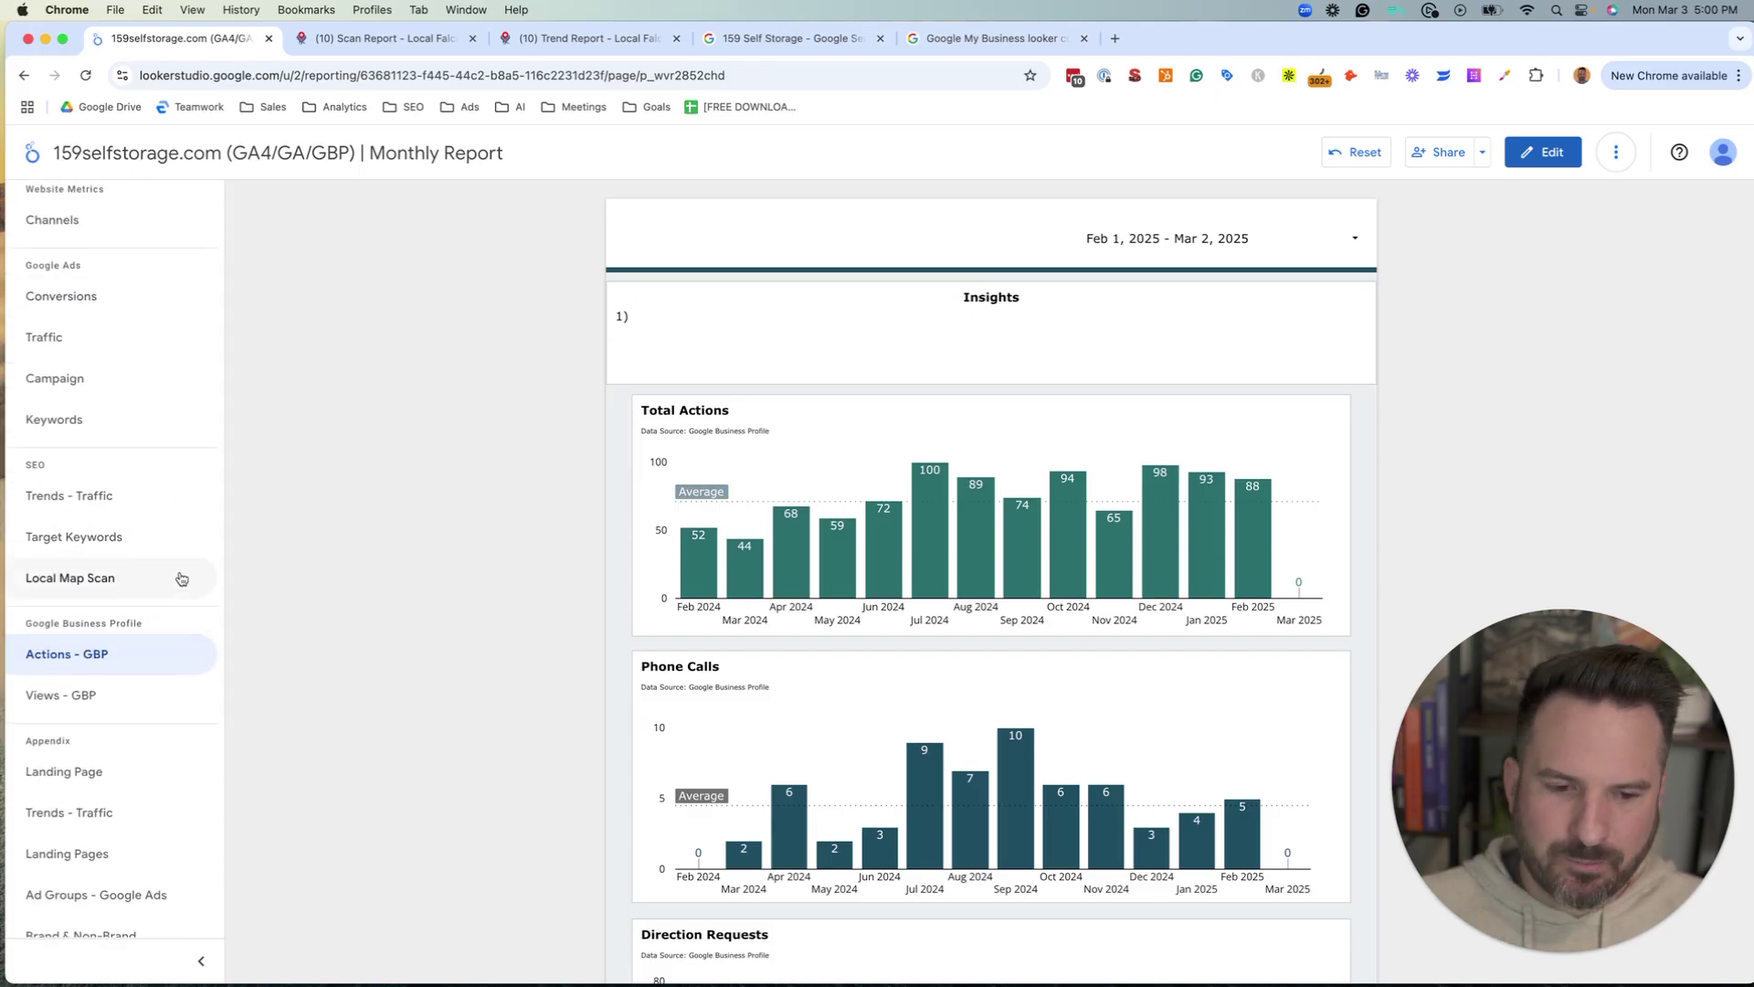
pyautogui.scroll(2, 174, 577)
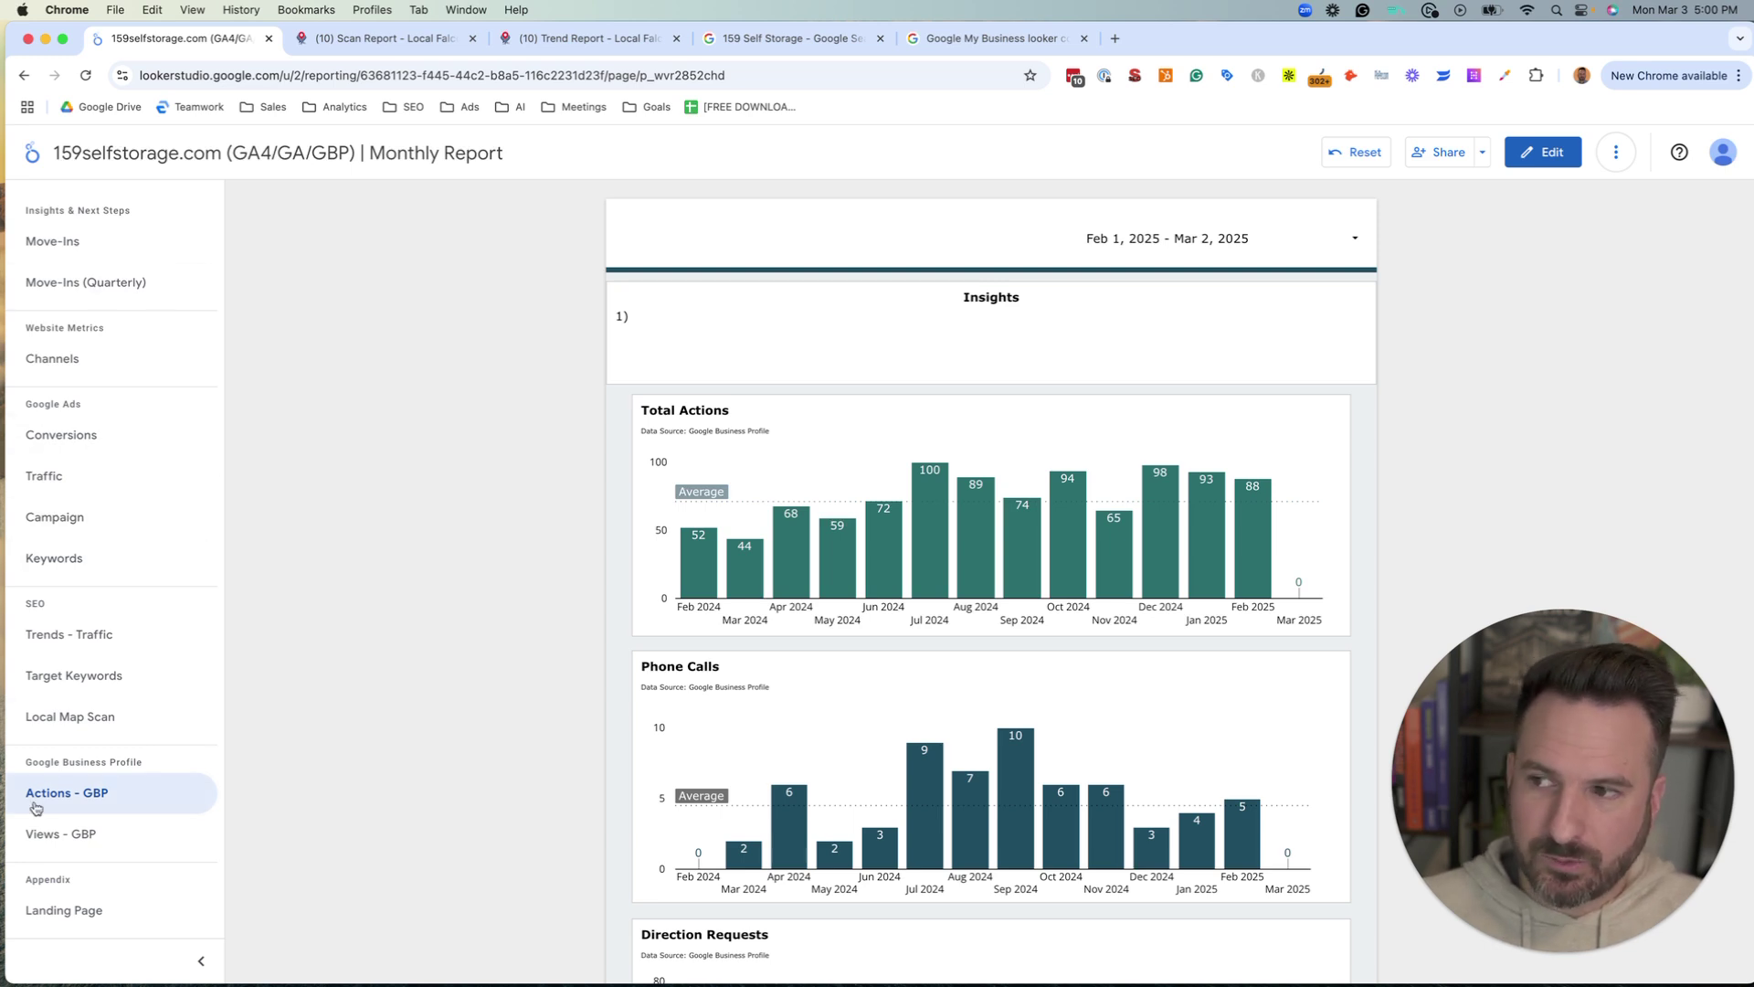
# - Open the Move-Ins page and review the Move-Ins, Net Move-Ins and Move-Outs charts
pyautogui.click(114, 247)
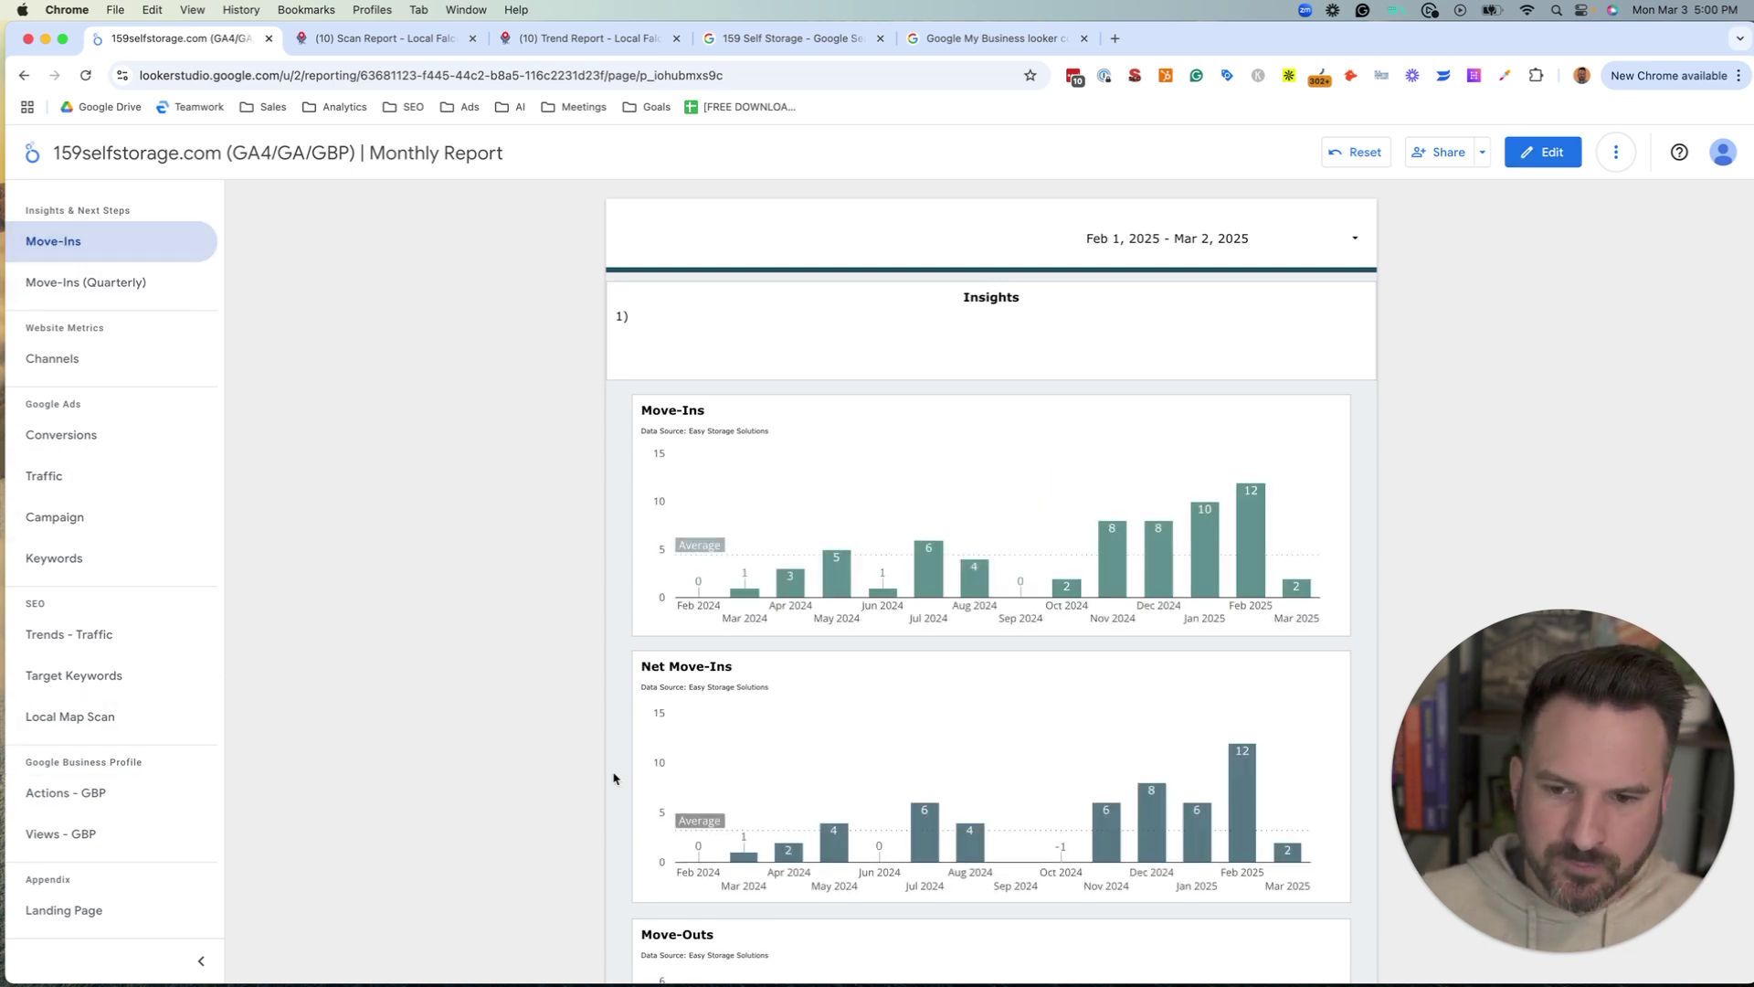
pyautogui.moveTo(575, 403); pyautogui.dragTo(1174, 776)
pyautogui.scroll(-3, 1174, 776)
pyautogui.click(590, 721)
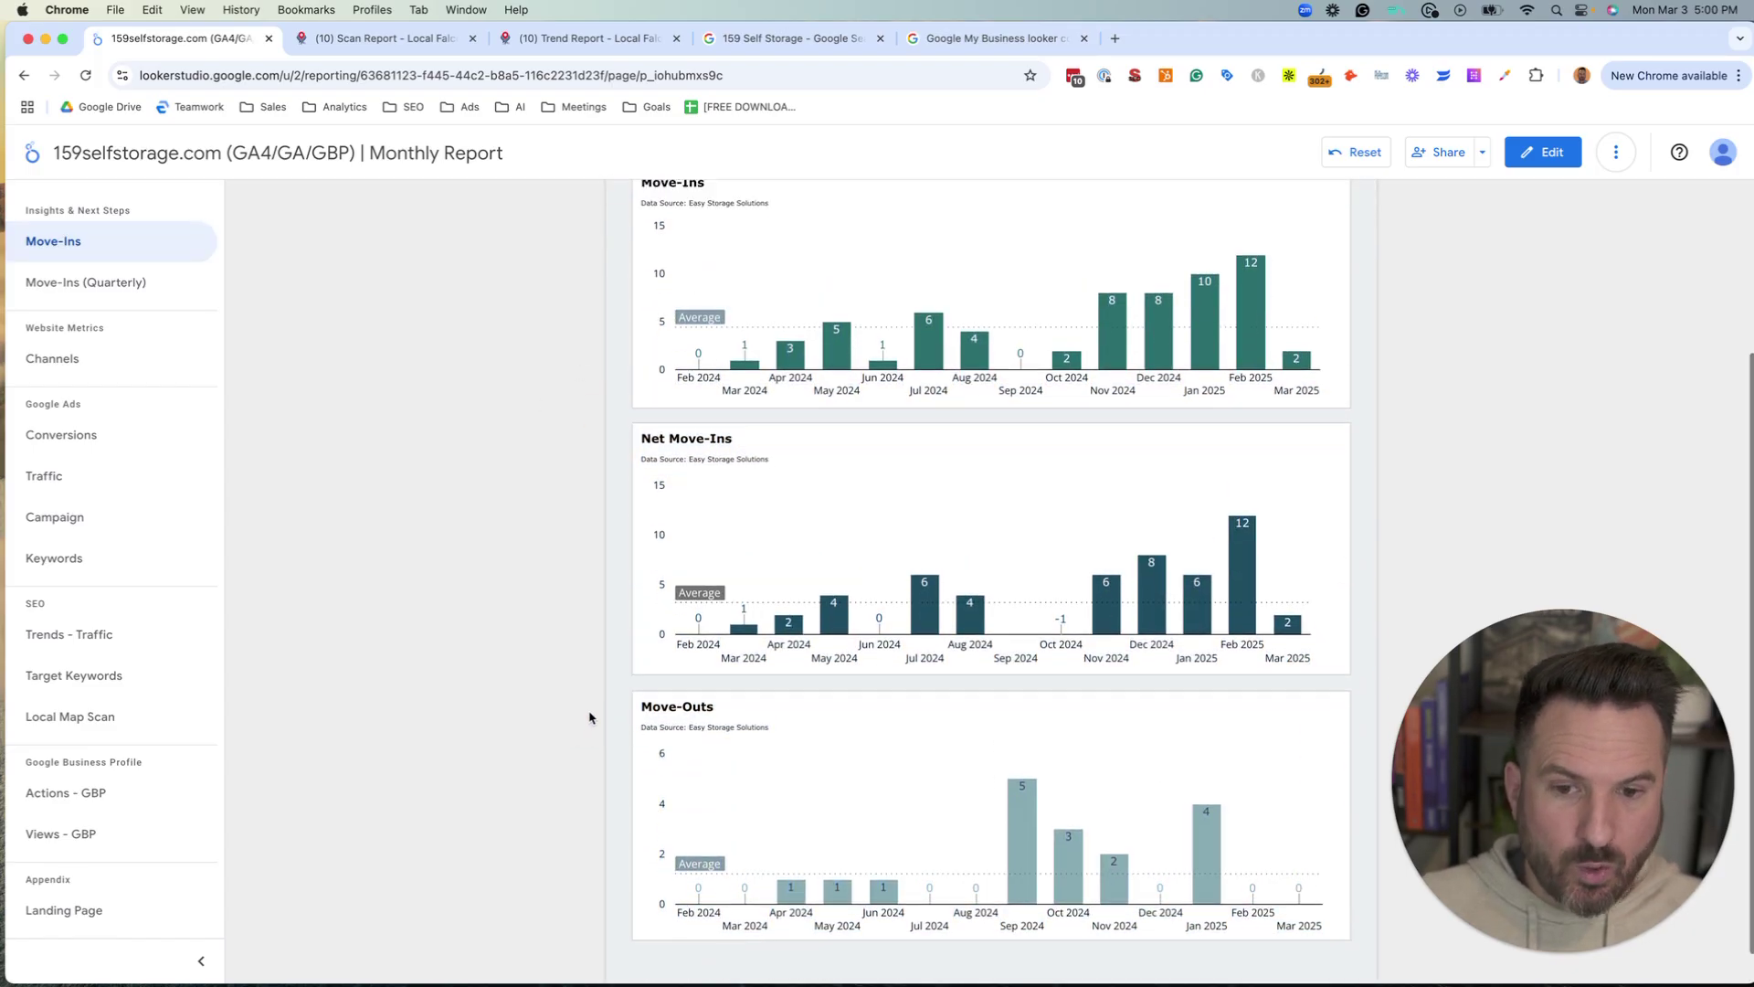
pyautogui.scroll(2, 589, 718)
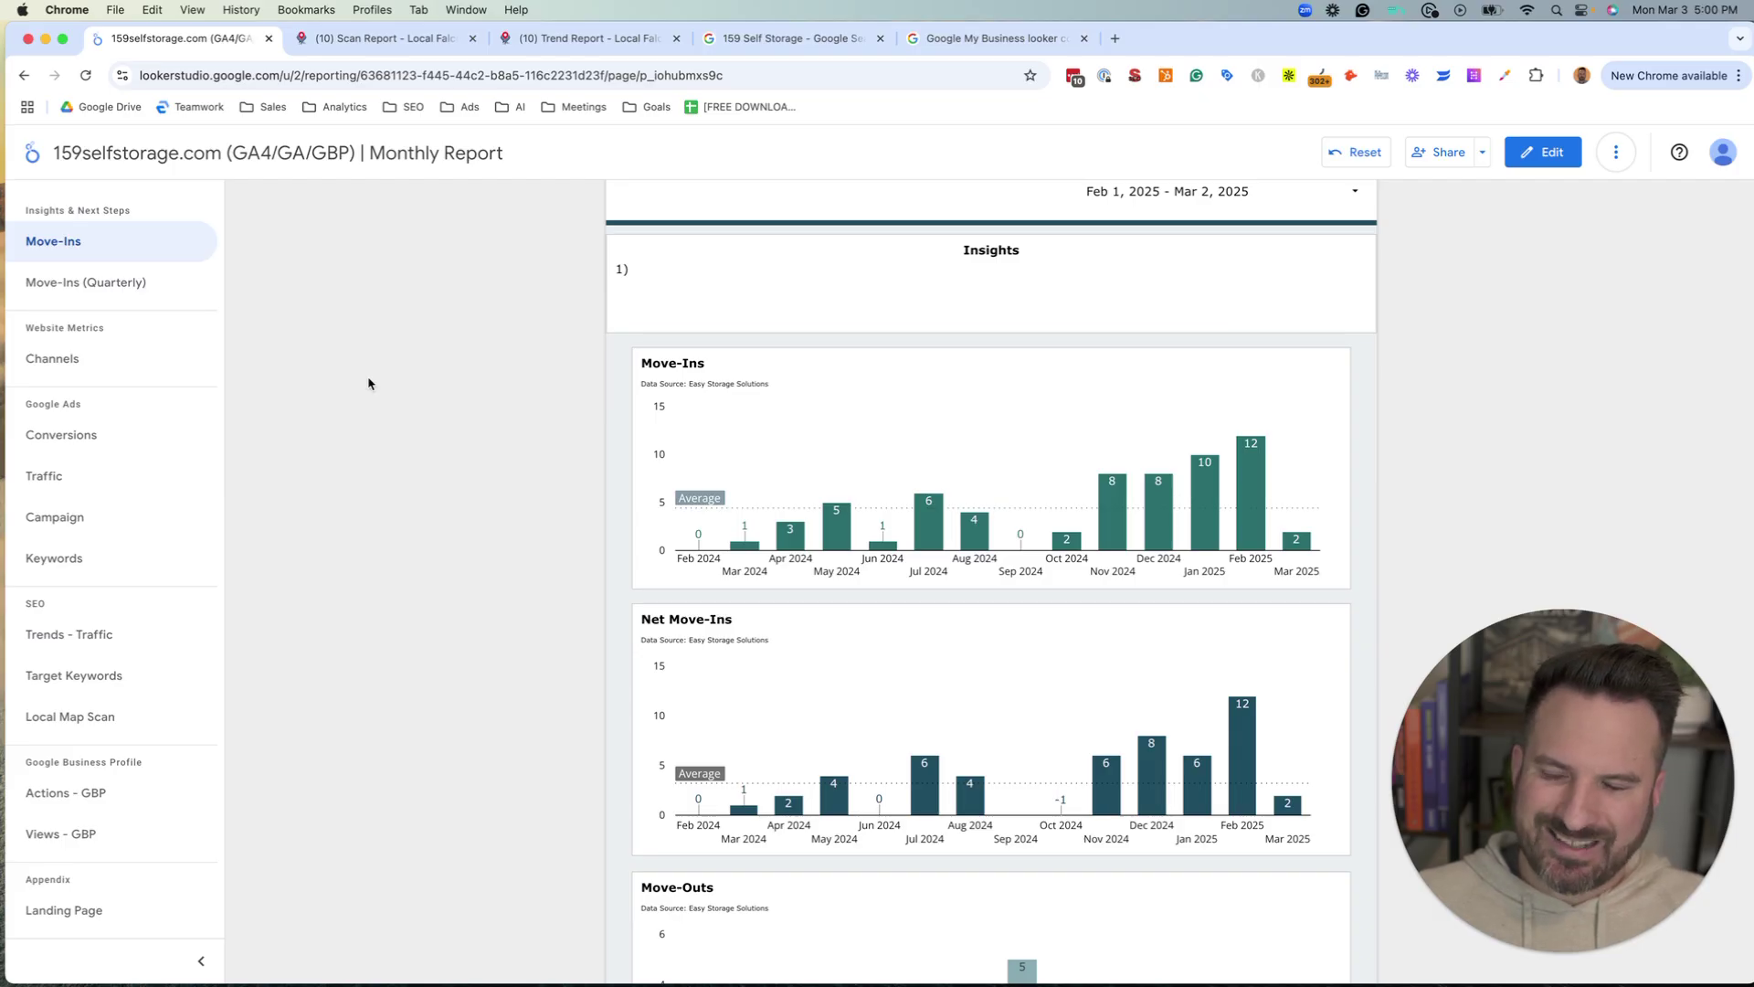
# - Open the Channels page and review the channel performance charts and table
pyautogui.click(67, 357)
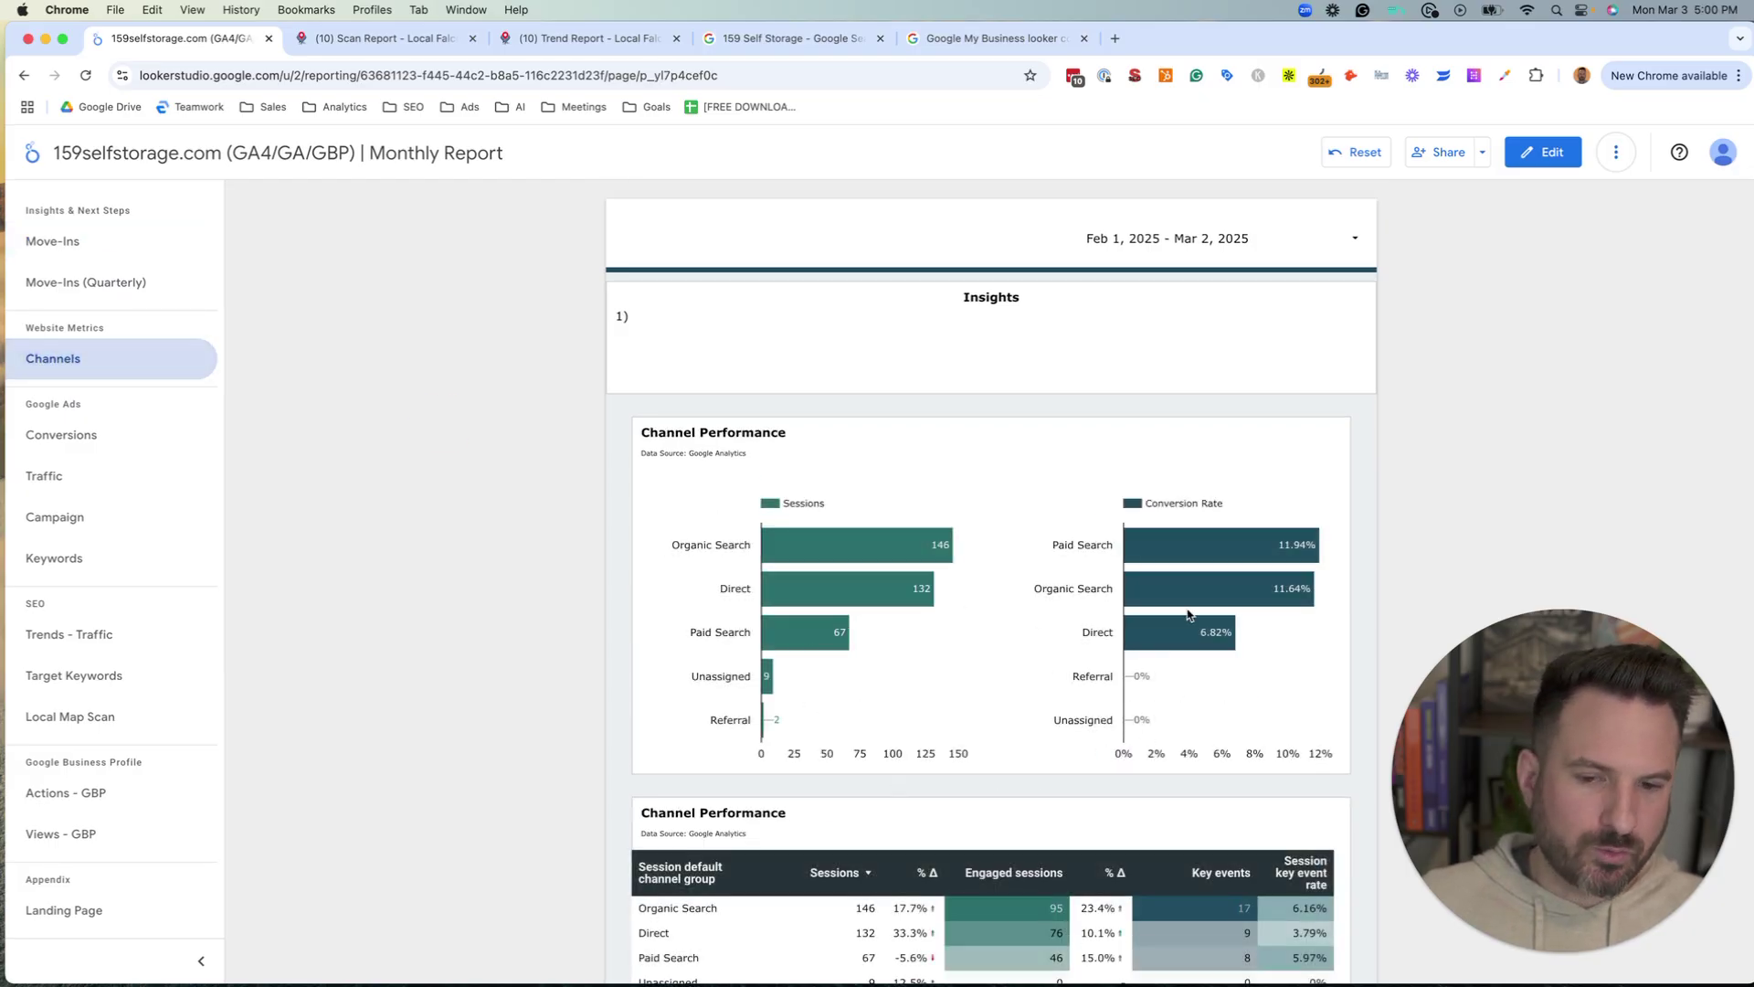
pyautogui.scroll(-2, 1086, 772)
pyautogui.scroll(-2, 1086, 772)
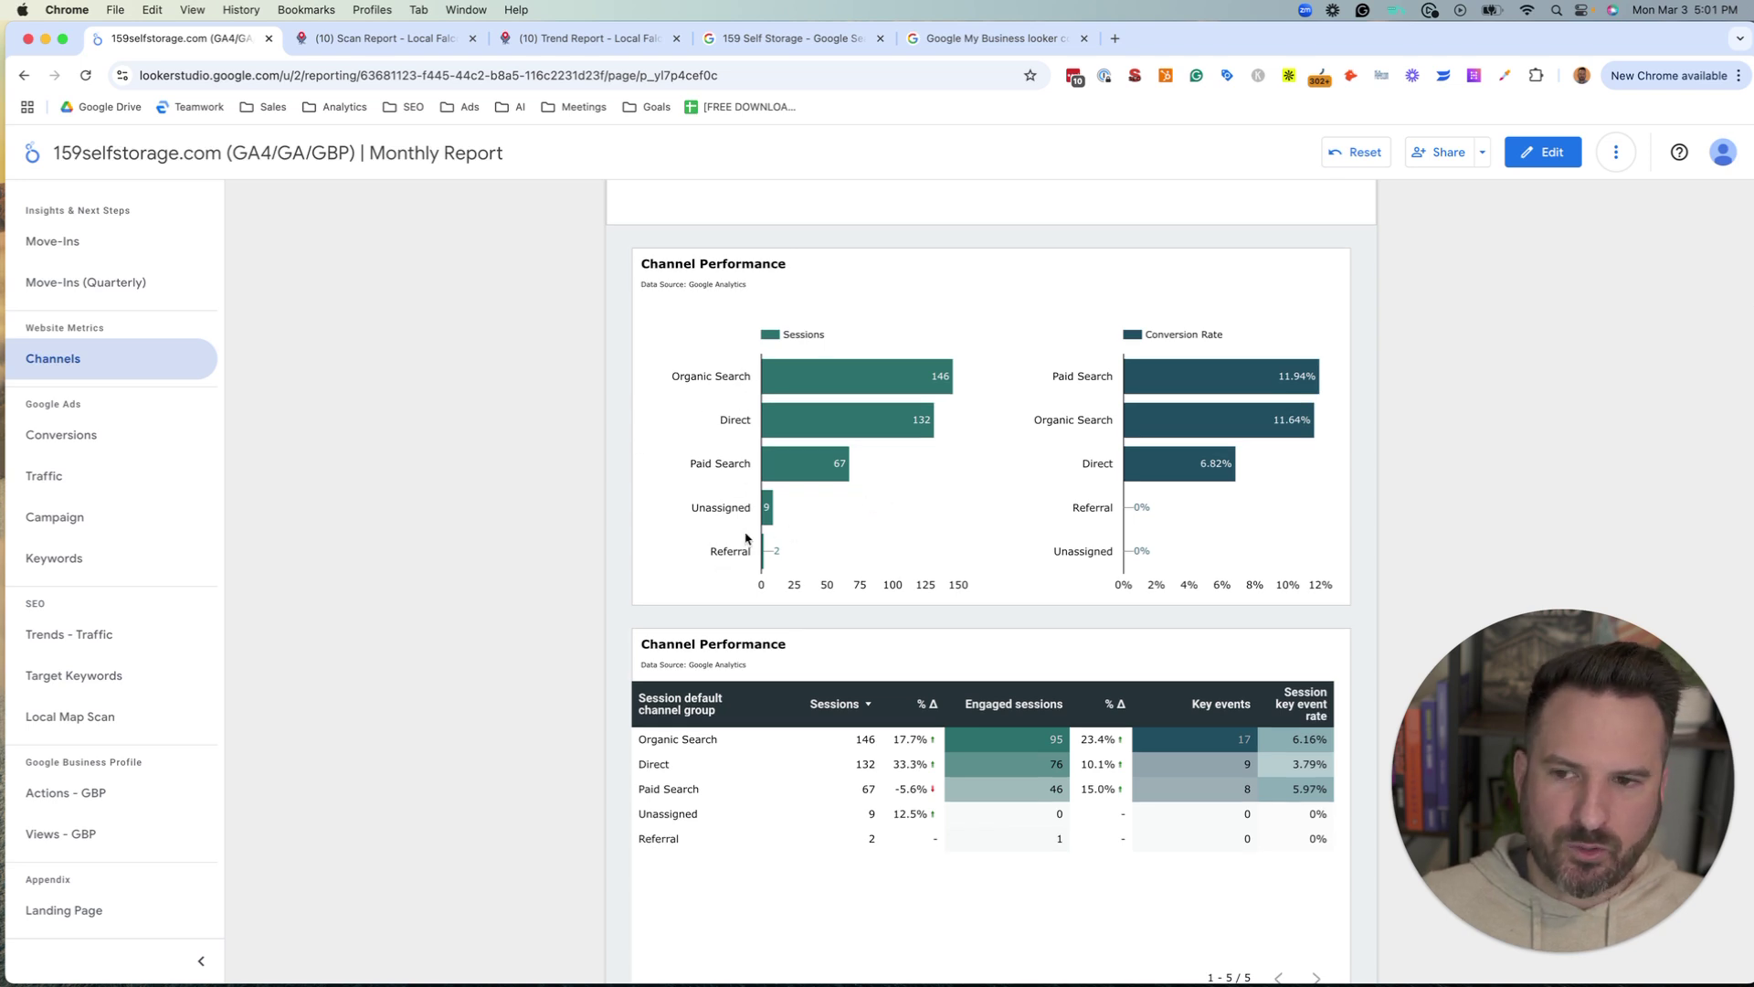
# - Highlight the Google Ads and SEO section headings in the page navigation and look over their pages
pyautogui.moveTo(42, 403); pyautogui.dragTo(82, 404)
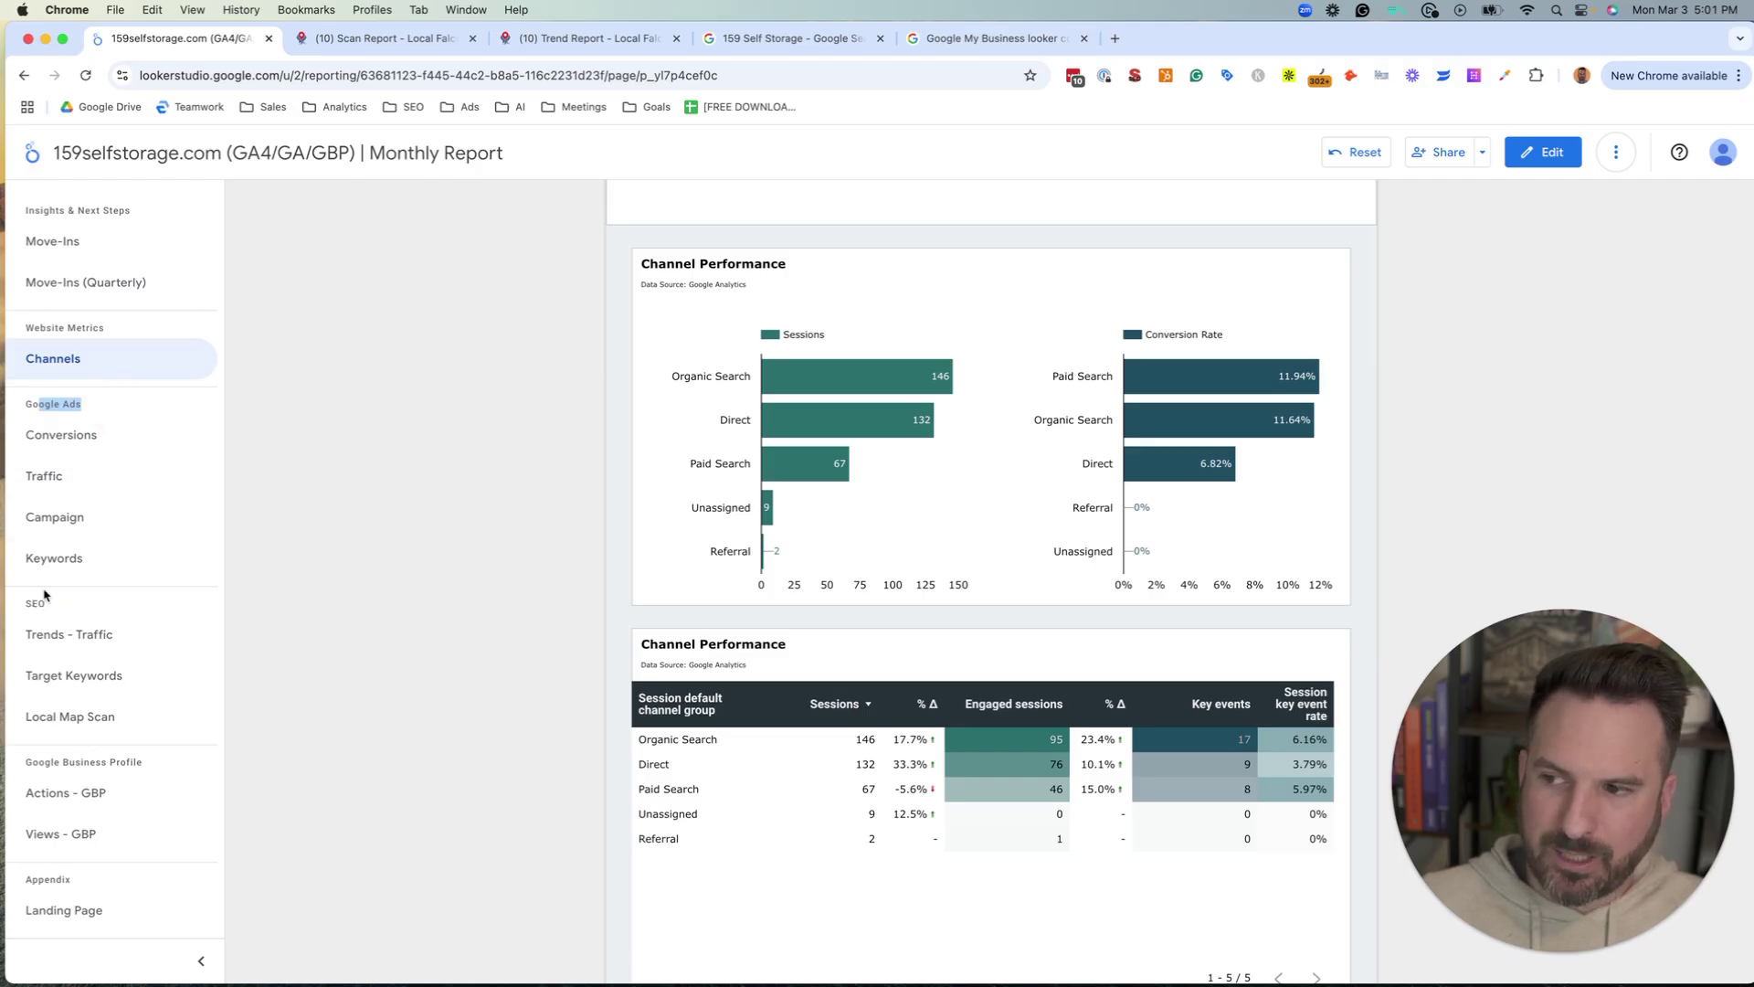
pyautogui.doubleClick(164, 614)
pyautogui.scroll(-1, 183, 614)
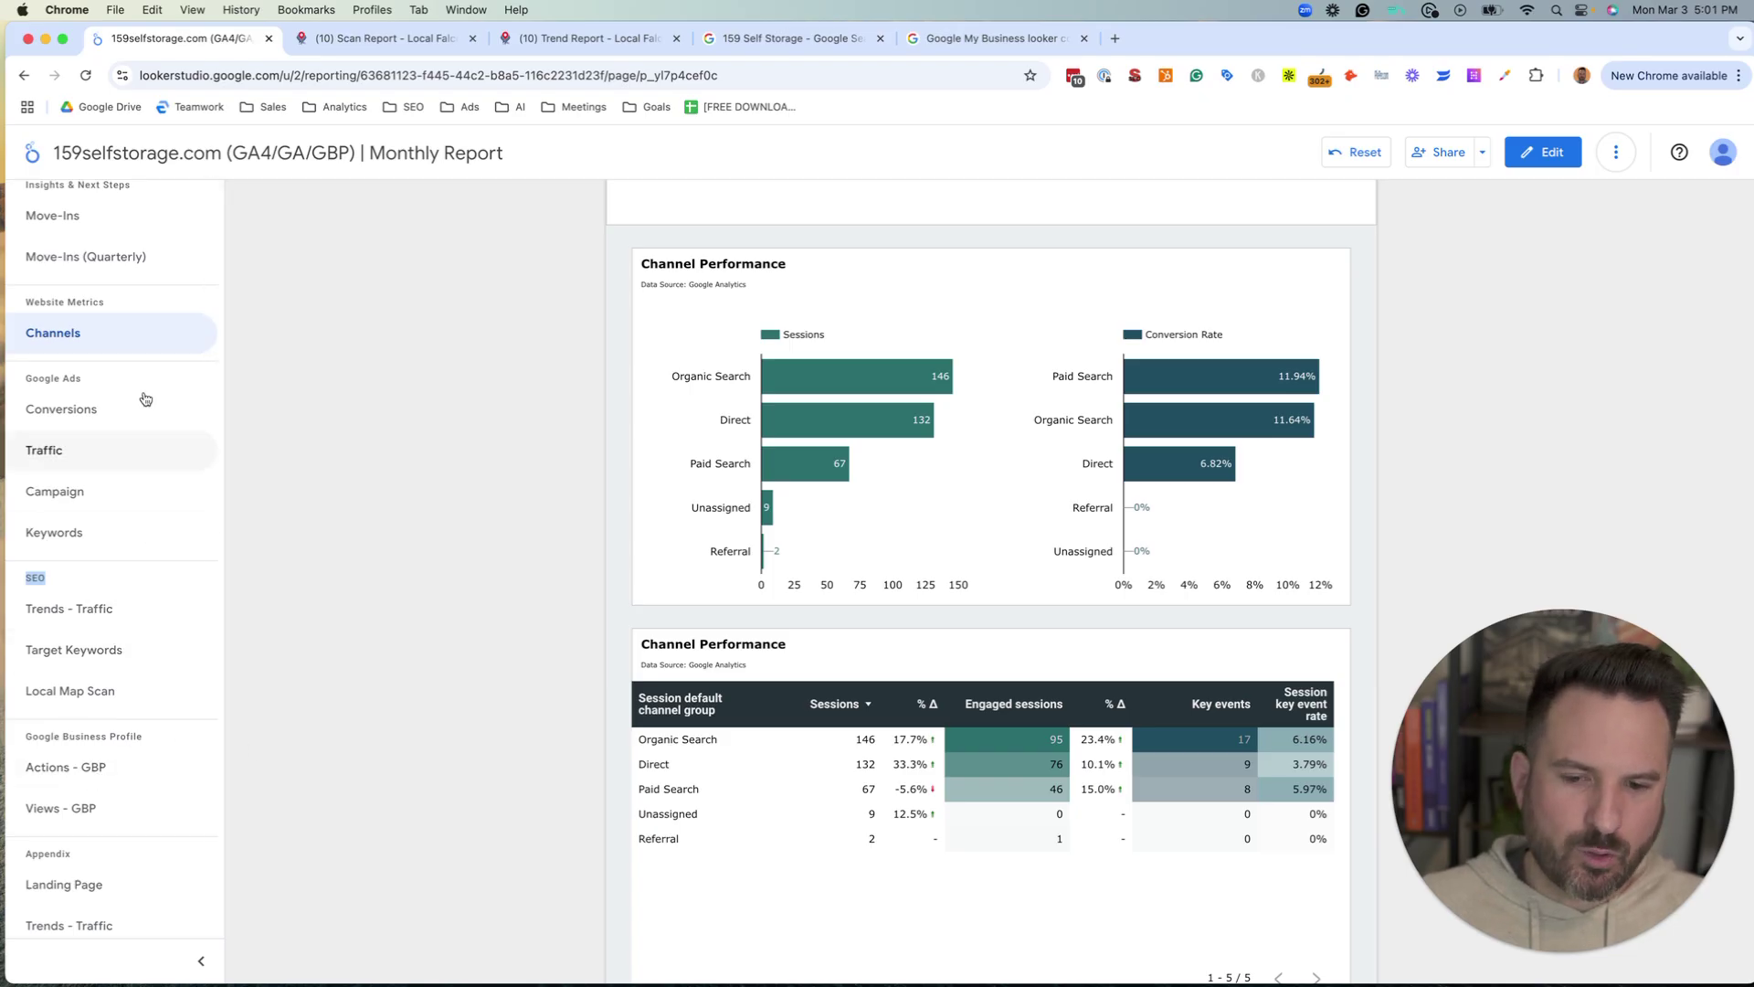
pyautogui.click(371, 595)
# - Highlight the Insights heading on the Channels page, check its first numbered entry, and return to the Move-Ins page
pyautogui.scroll(2, 456, 595)
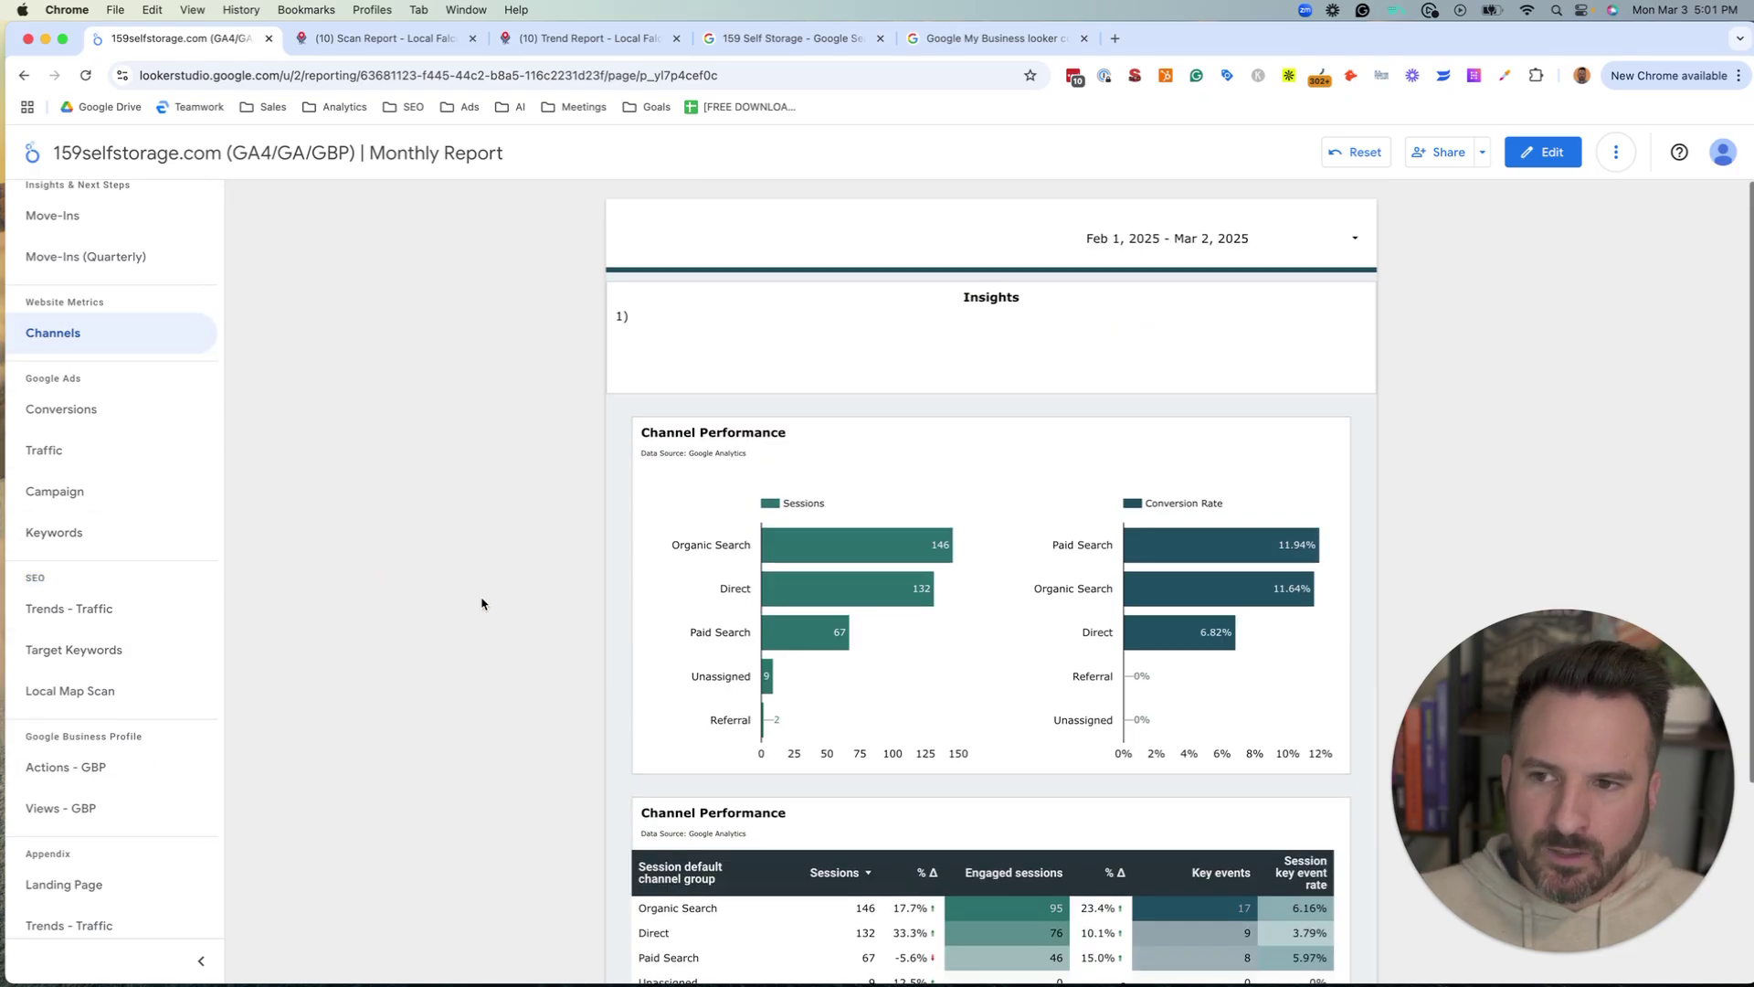
pyautogui.scroll(1, 146, 260)
pyautogui.doubleClick(982, 297)
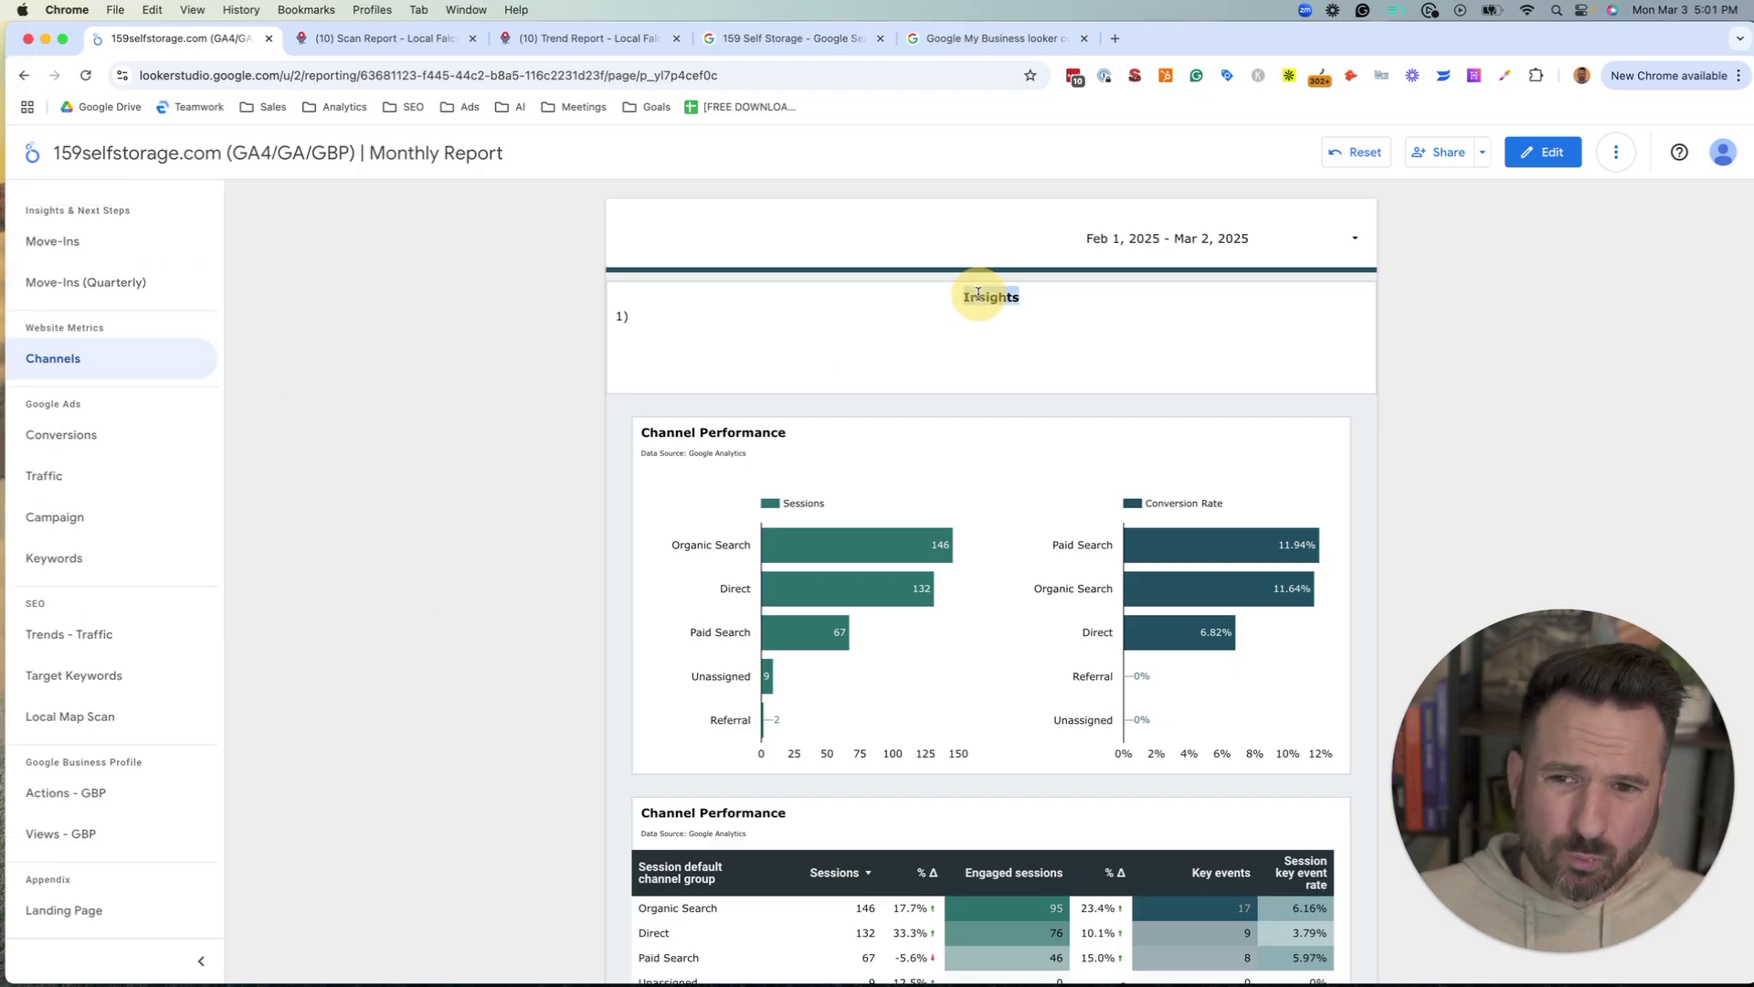
pyautogui.click(713, 320)
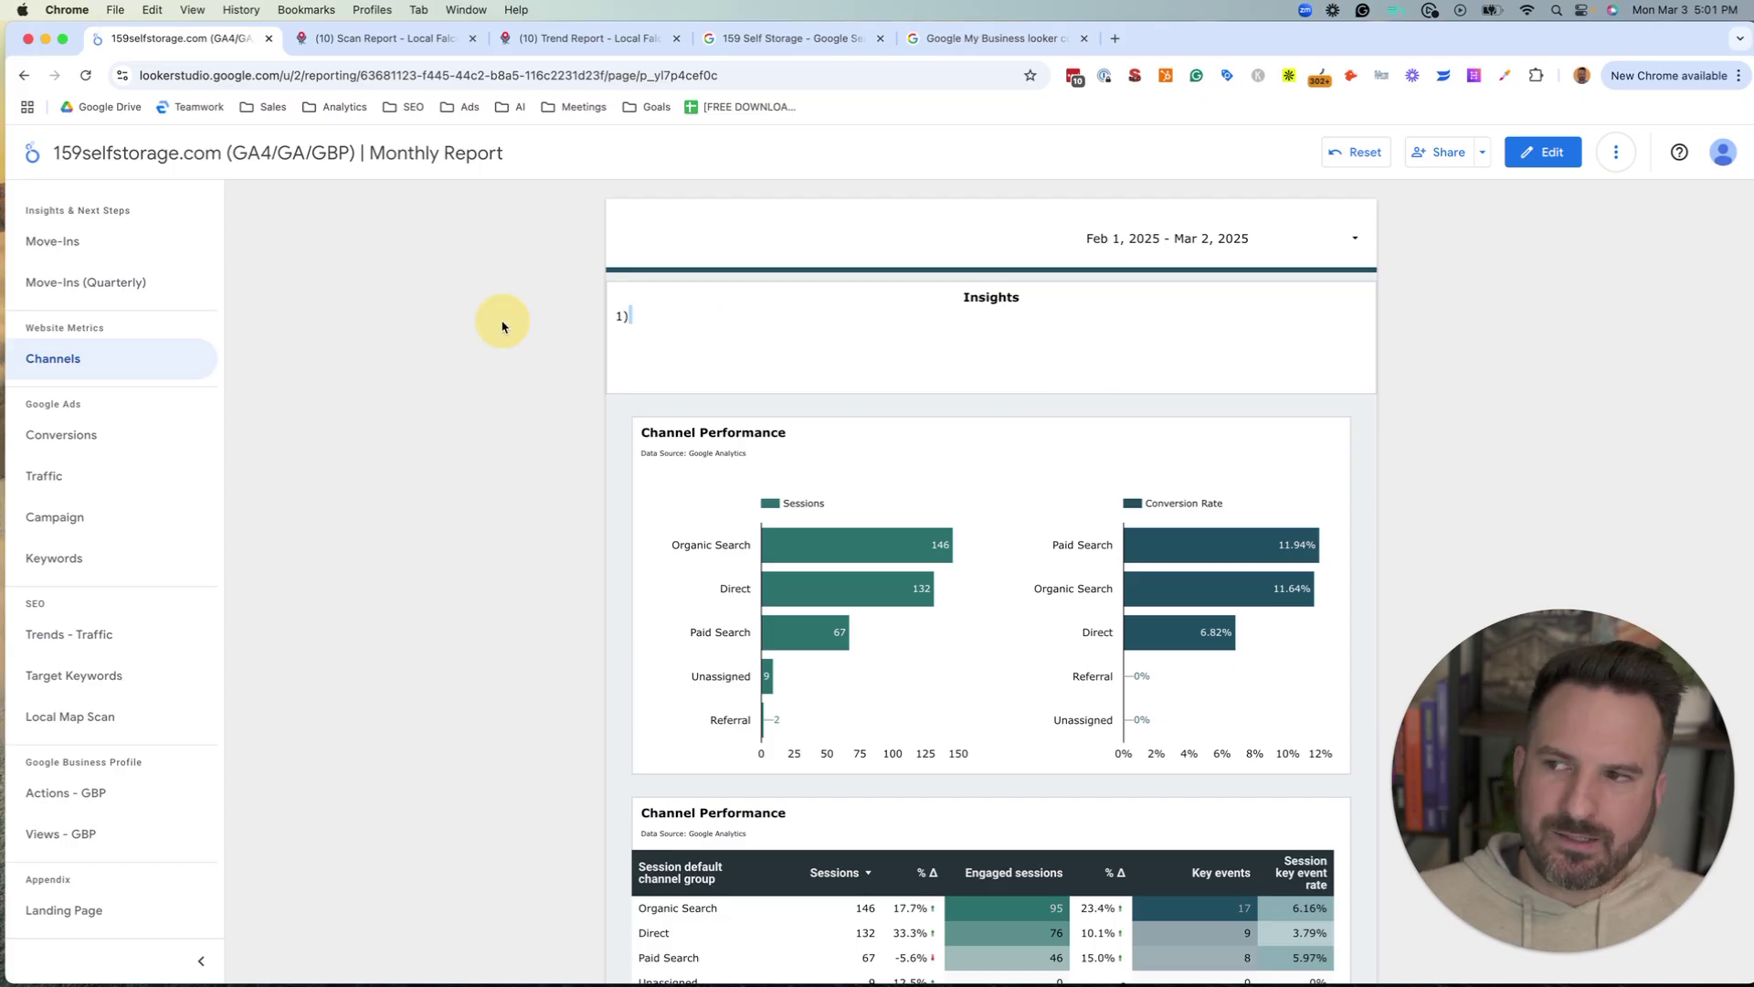
pyautogui.click(80, 247)
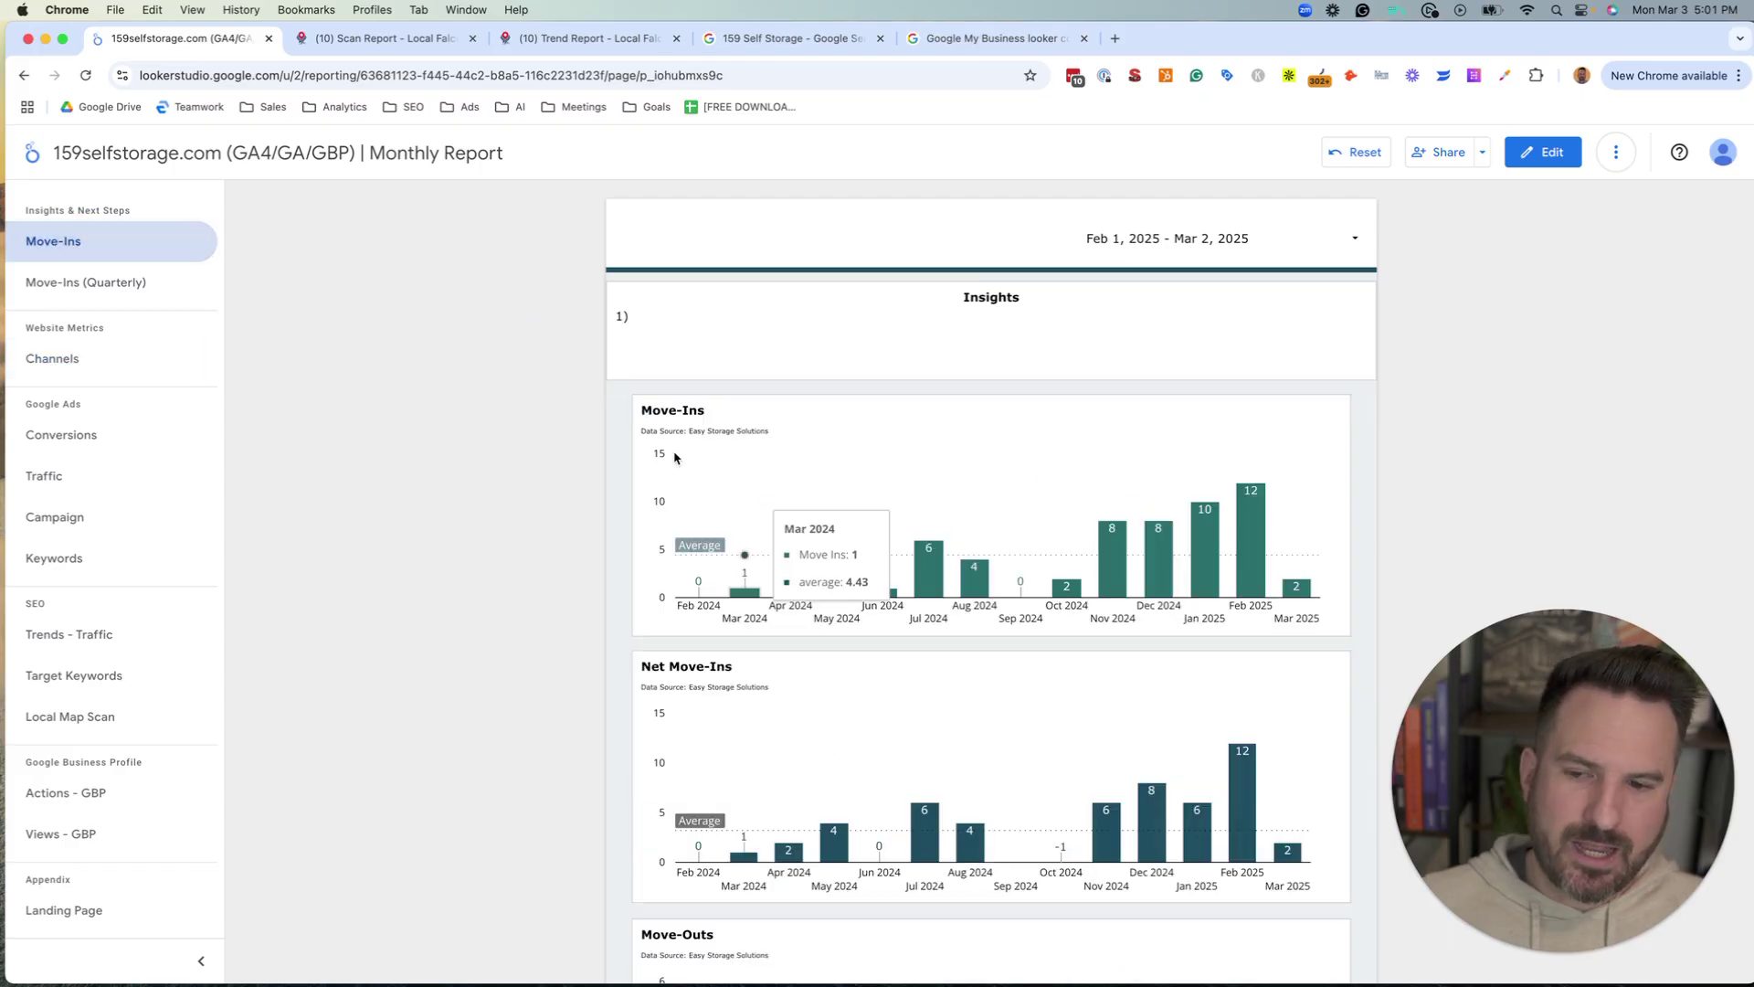